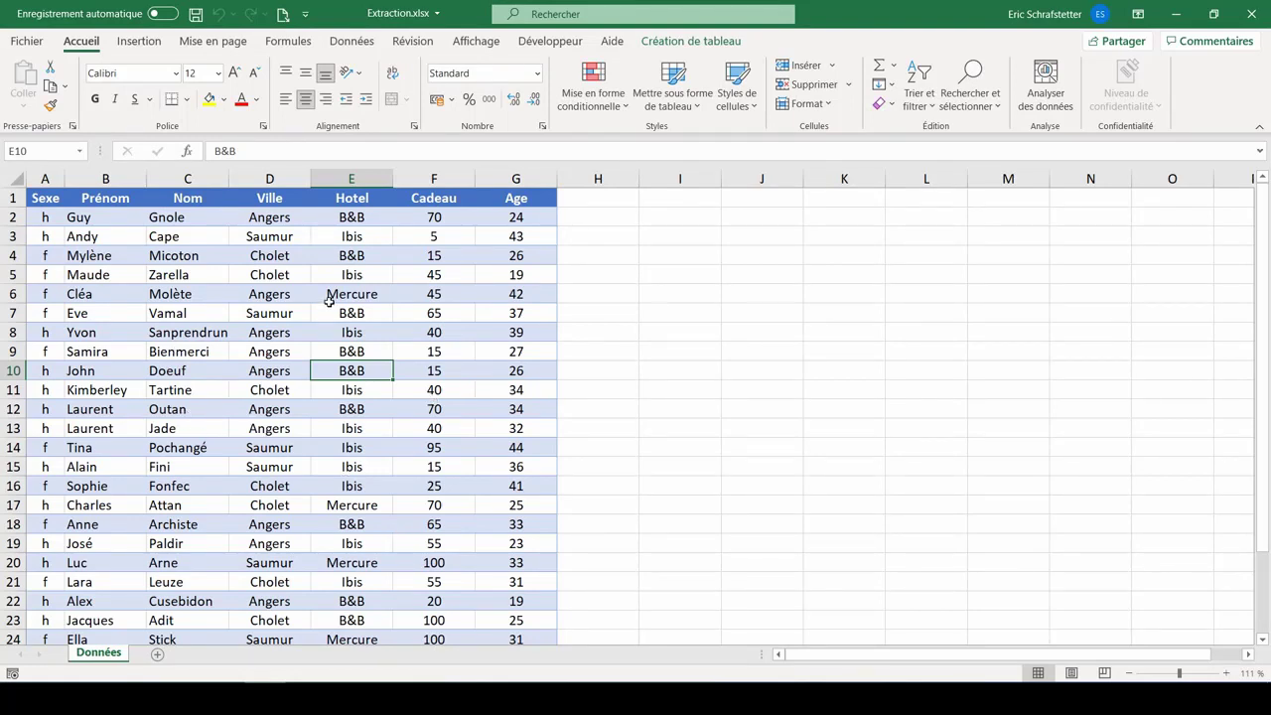
Point out the Nom-to-Cadeau headers of the people table, then clear the selection
left_click_drag(188, 197, 437, 197)
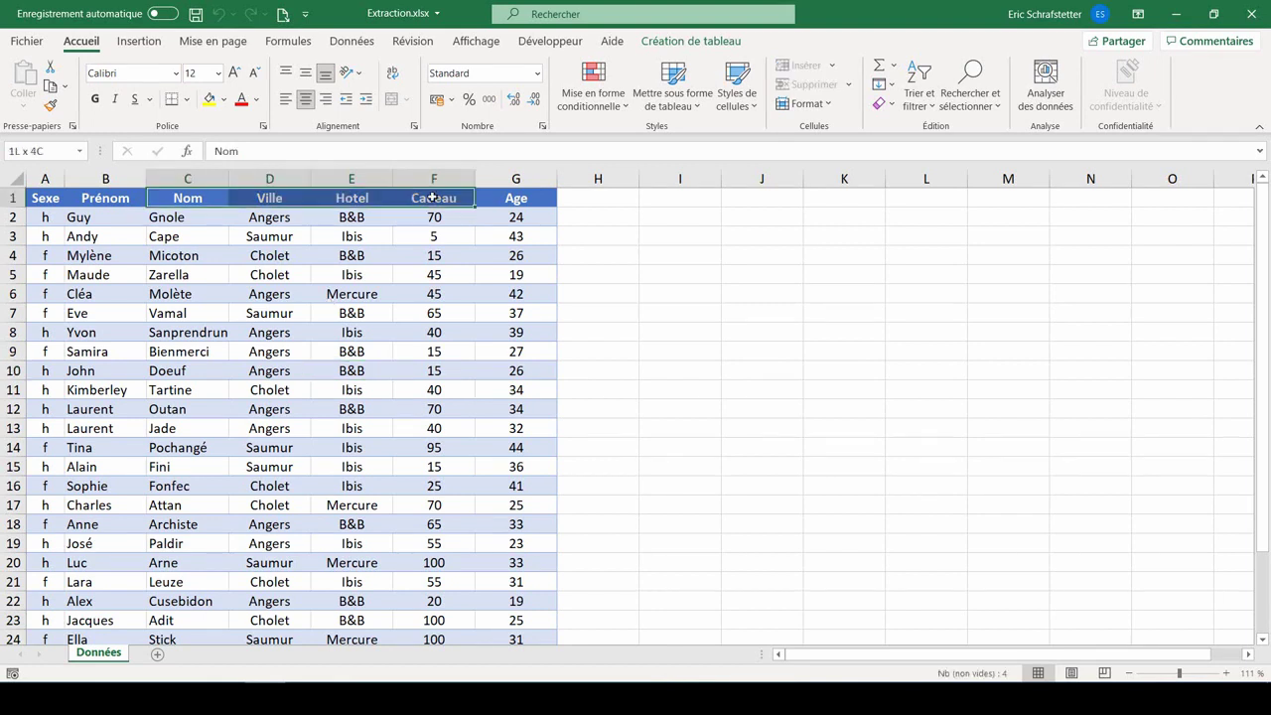
left_click(314, 327)
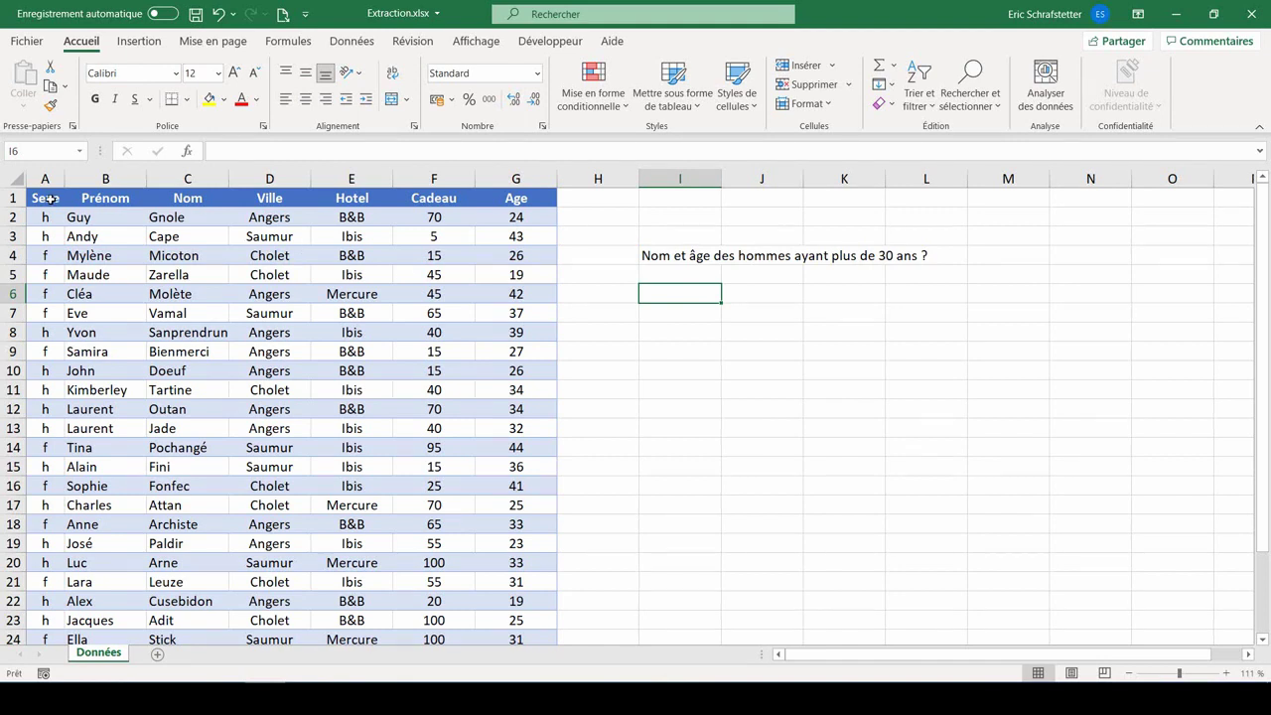
Build the criteria range with Sexe h in I7:I8 and Age >30 in J7:J8
left_click_drag(50, 198, 49, 216)
key("ctrl+c")
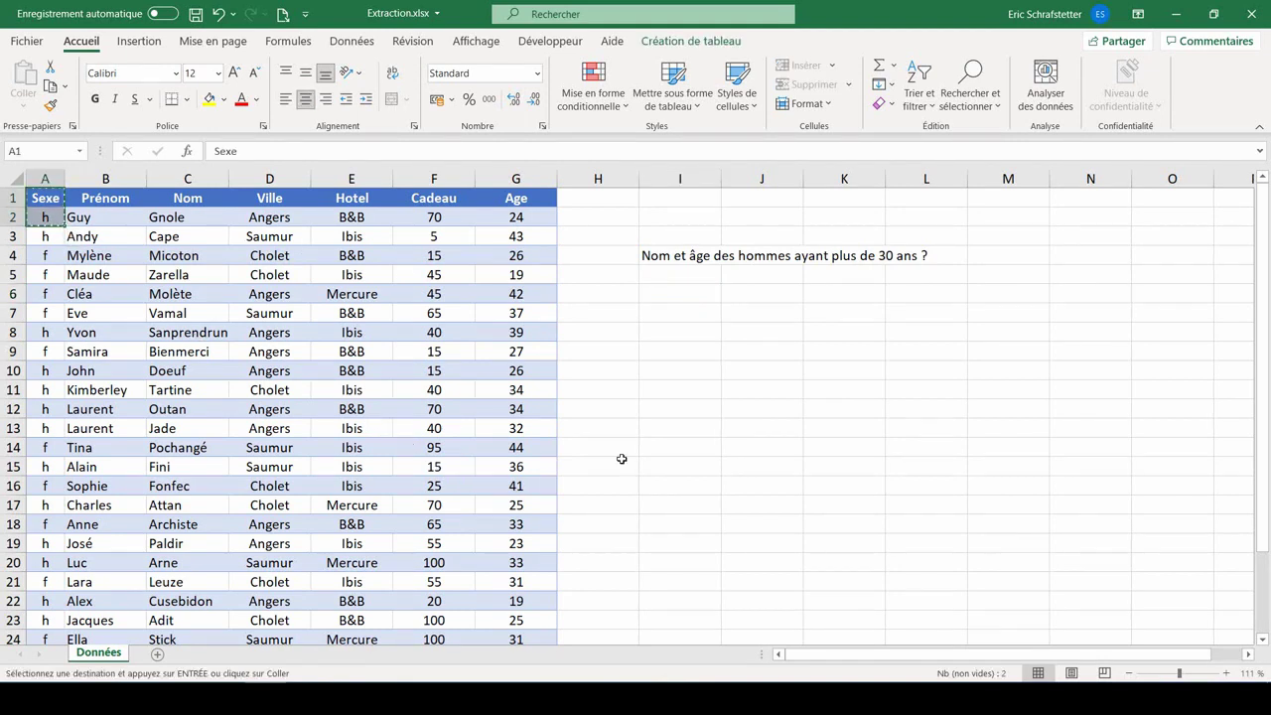
left_click(687, 313)
key("ctrl+v")
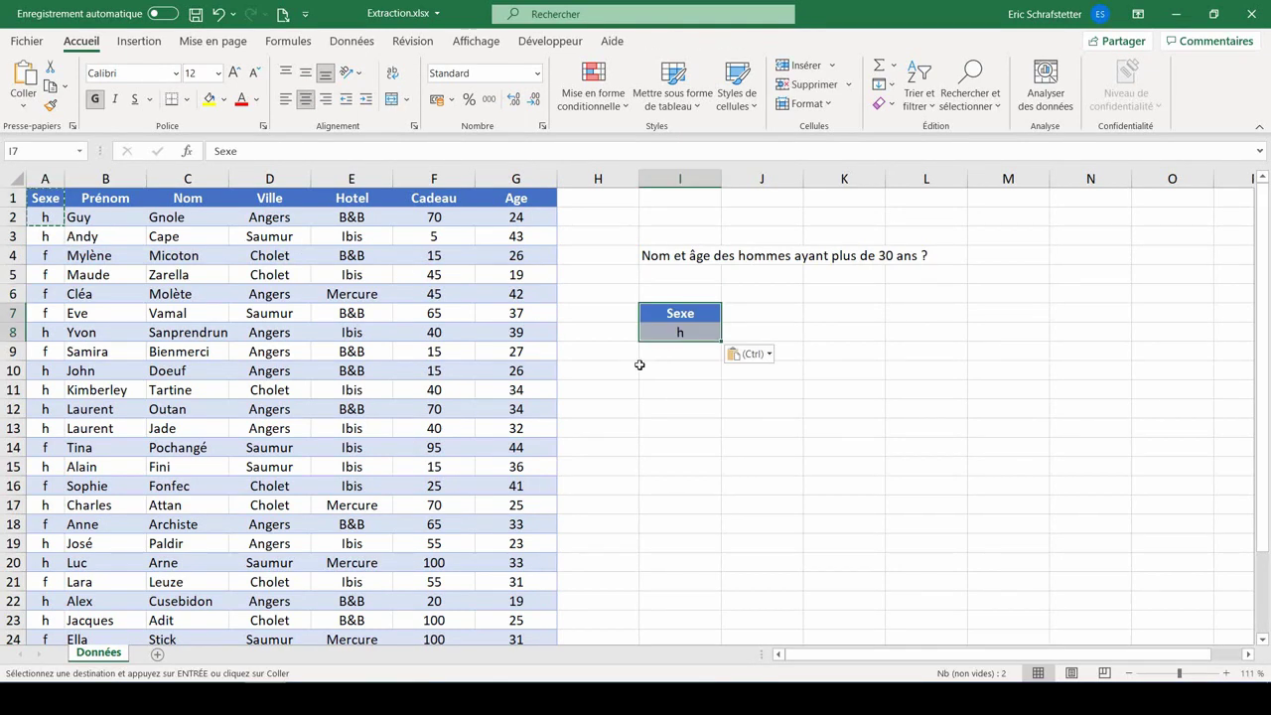
left_click(527, 200)
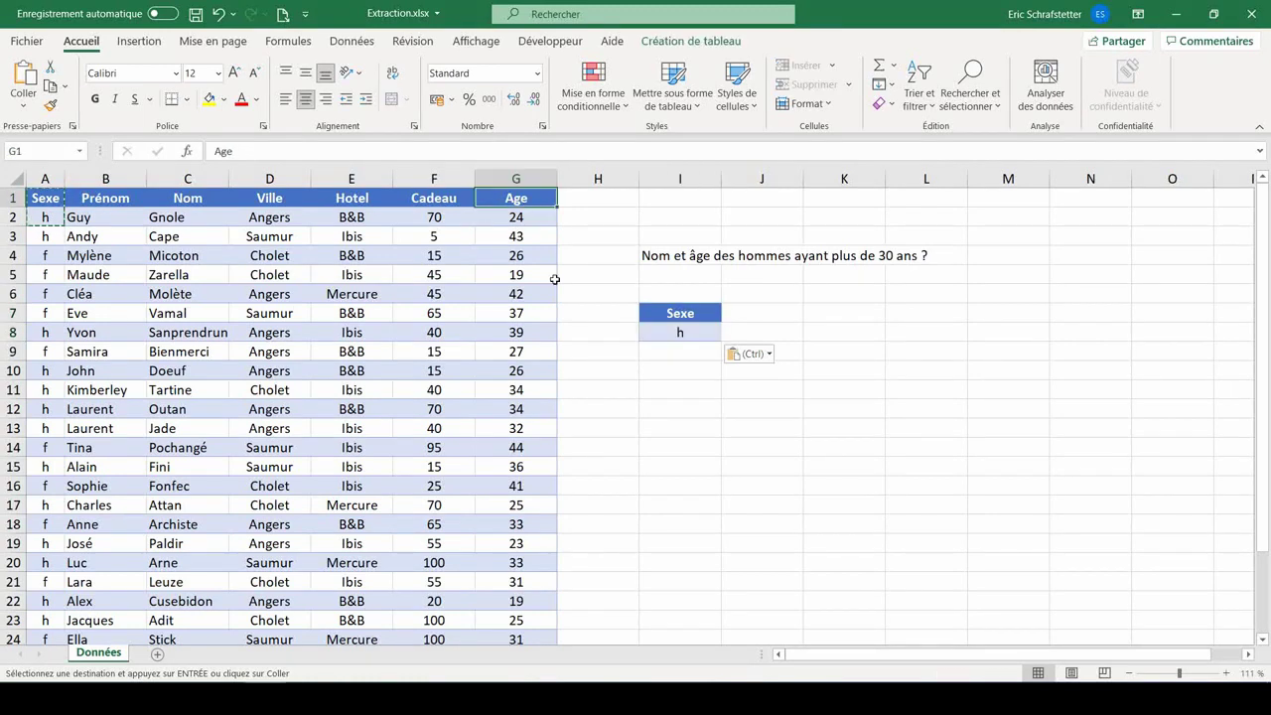
key("ctrl+c")
left_click(761, 312)
key("ctrl+v")
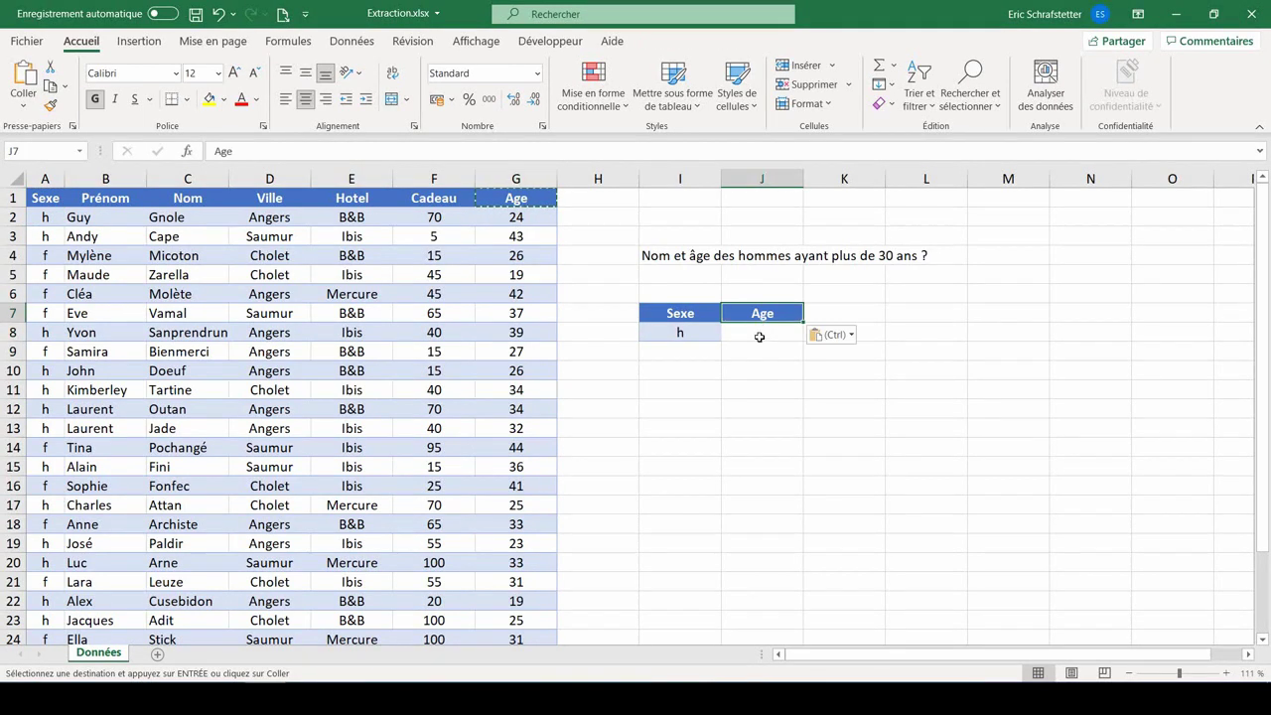
left_click(758, 336)
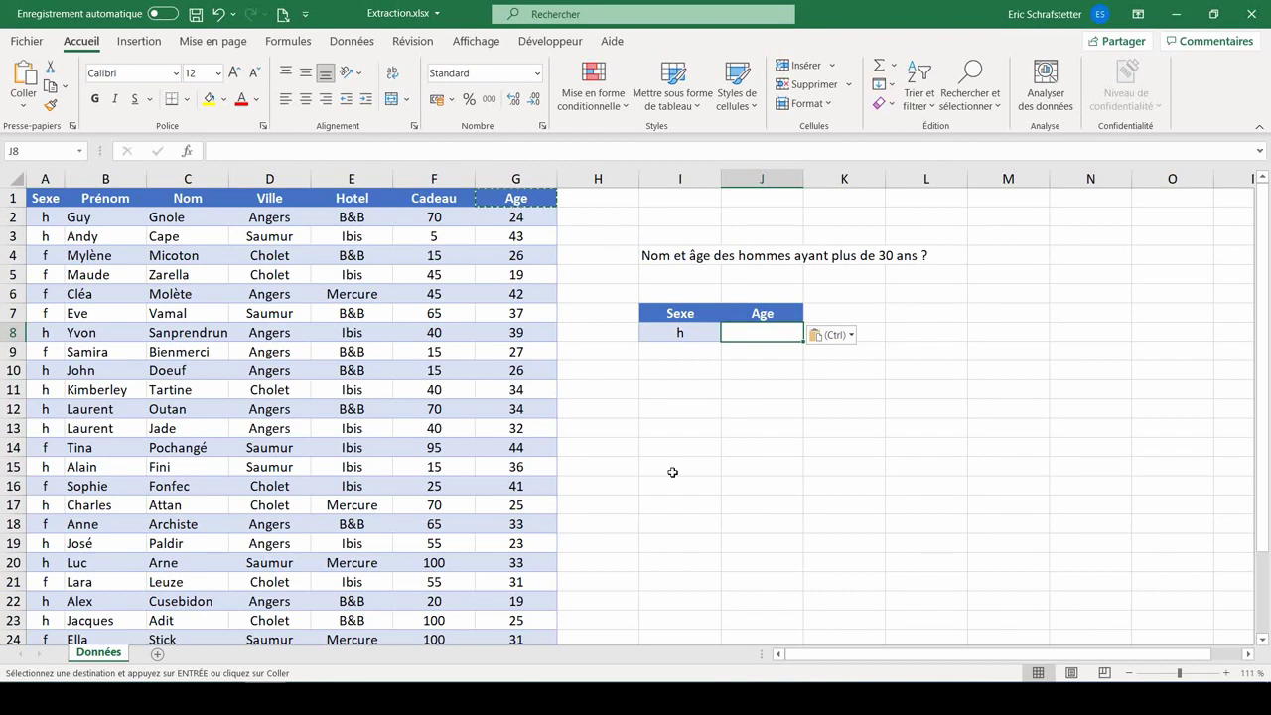
type(">30")
key("Return")
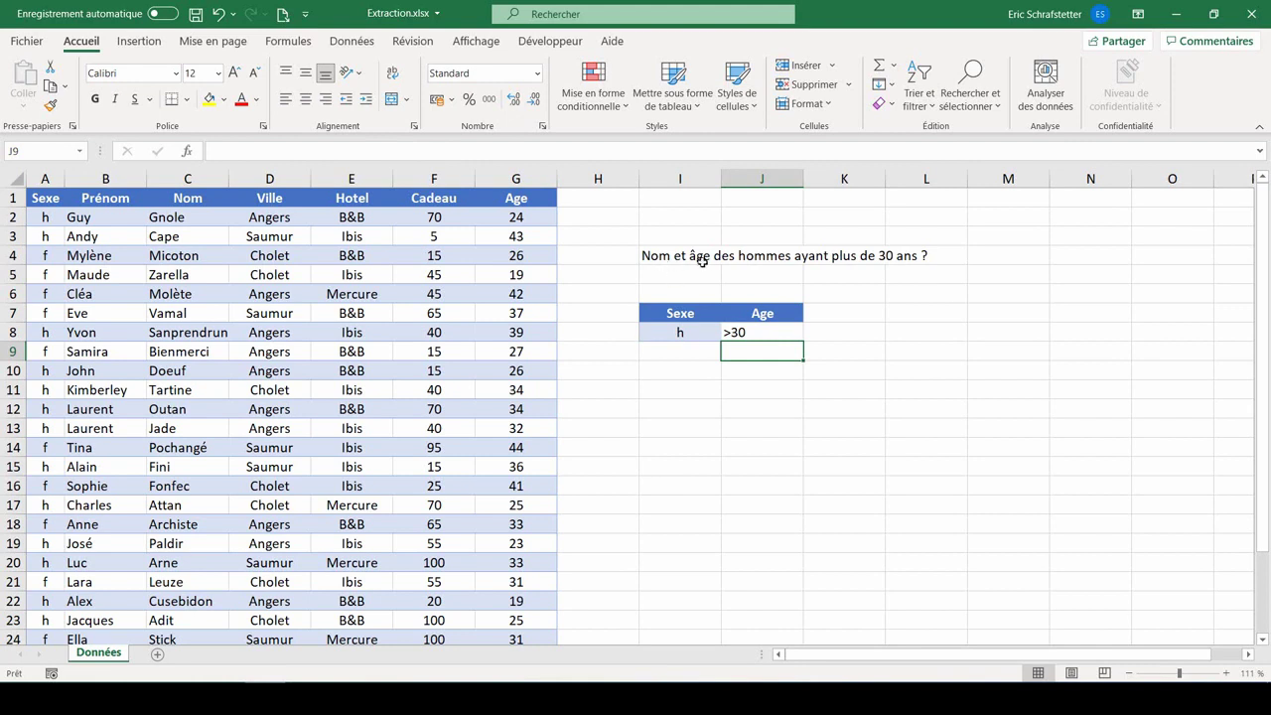
Copy the Nom and Age headers to I11:J11 as the results header row
left_click(204, 202)
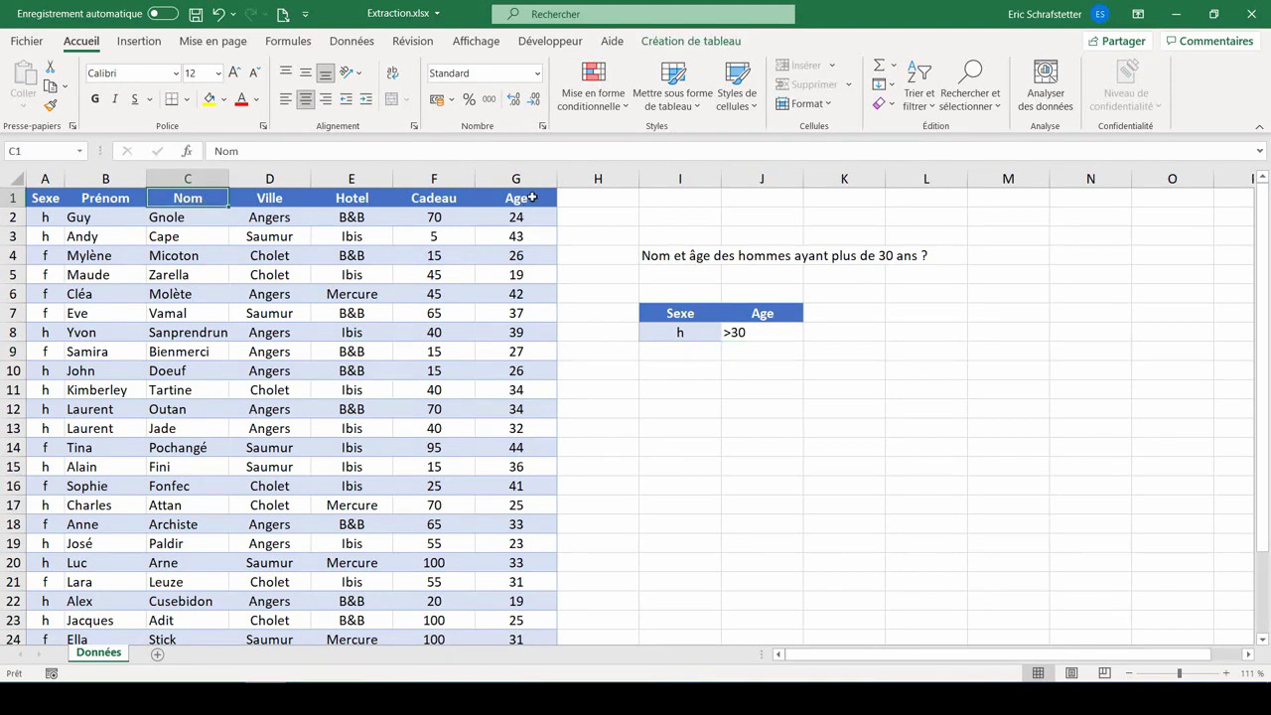
left_click(532, 198, "ctrl")
key("ctrl+c")
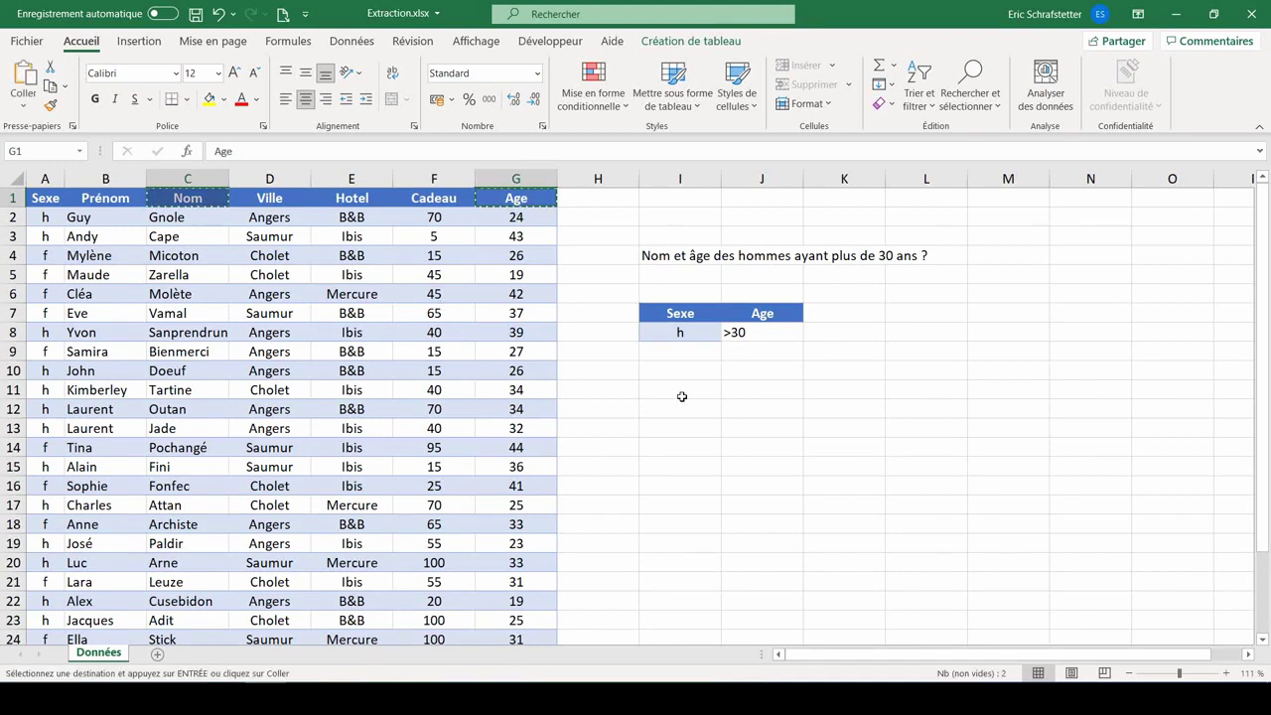
left_click(681, 391)
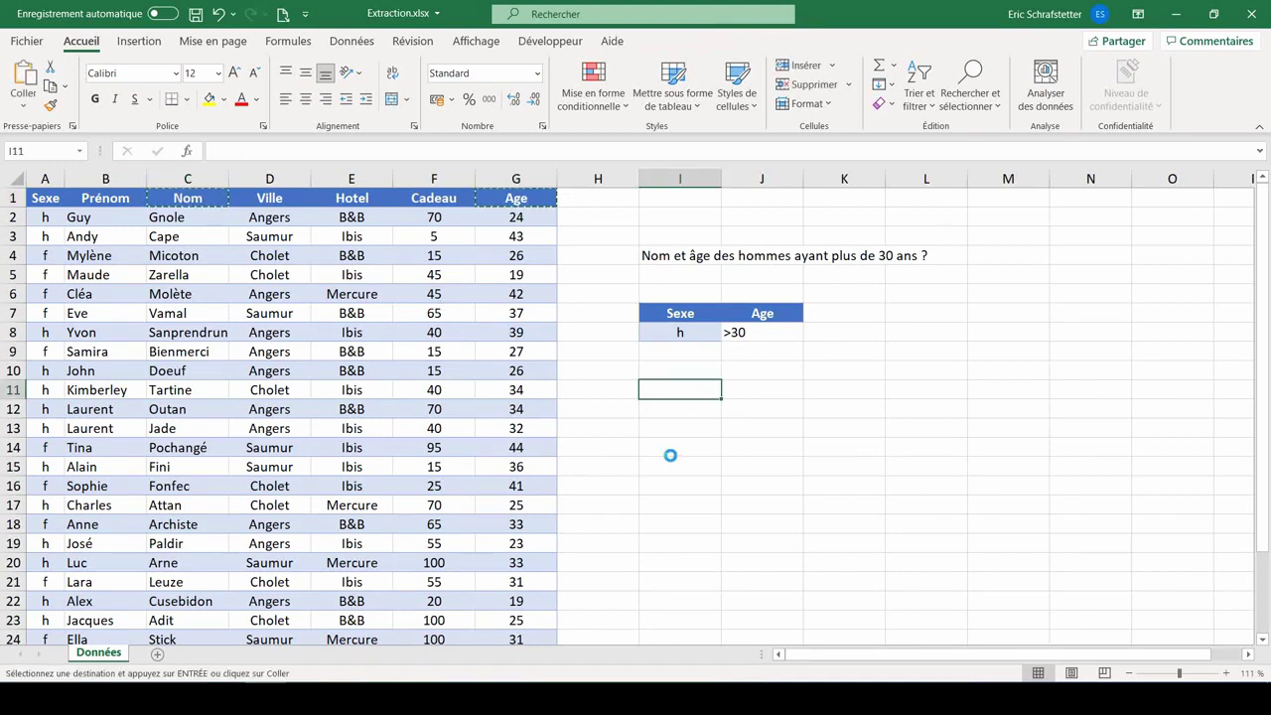
key("ctrl+v")
left_click(529, 441)
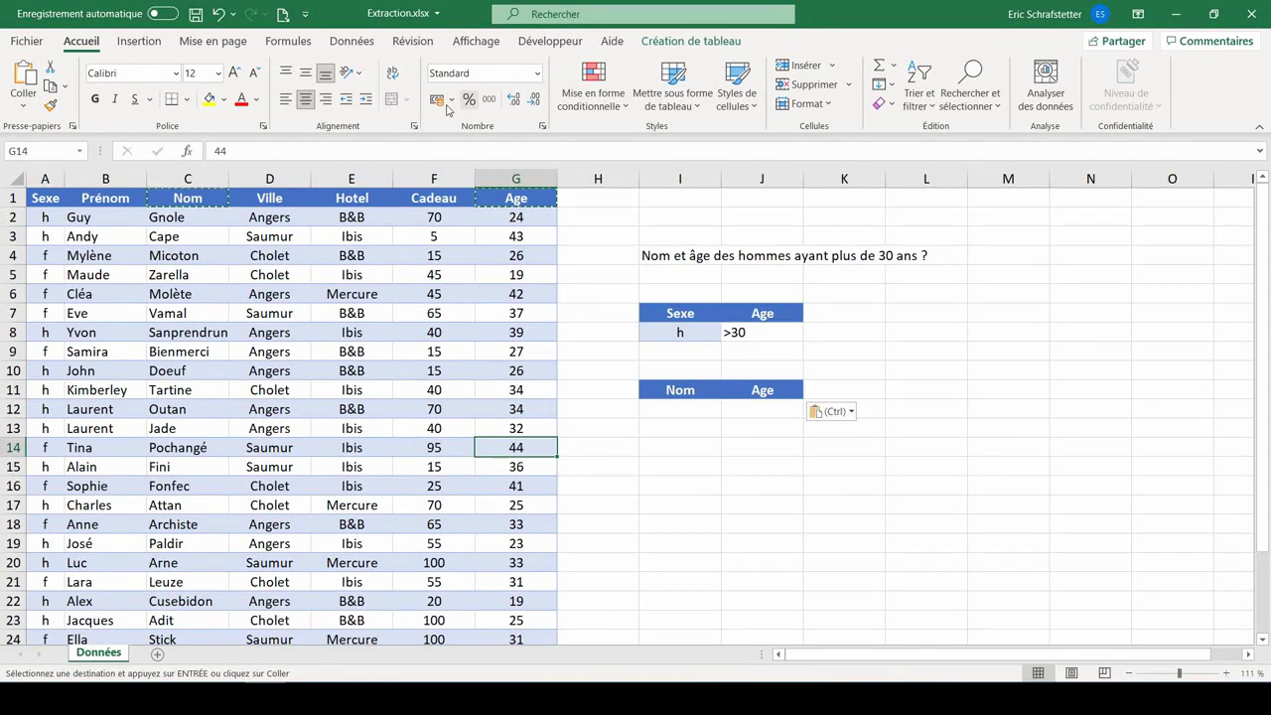
left_click(353, 41)
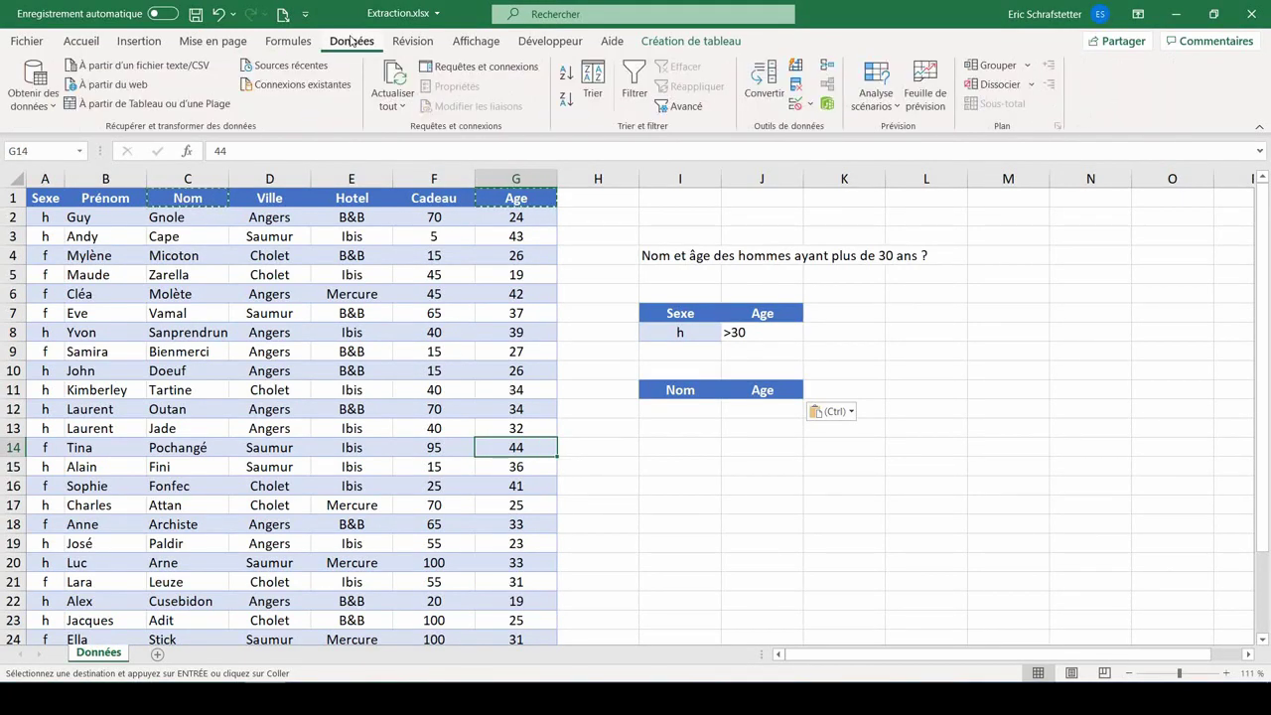
Run Advanced Filter with criteria I7:J8, copying results to I11:J11, extracting seven men over 30
left_click(693, 108)
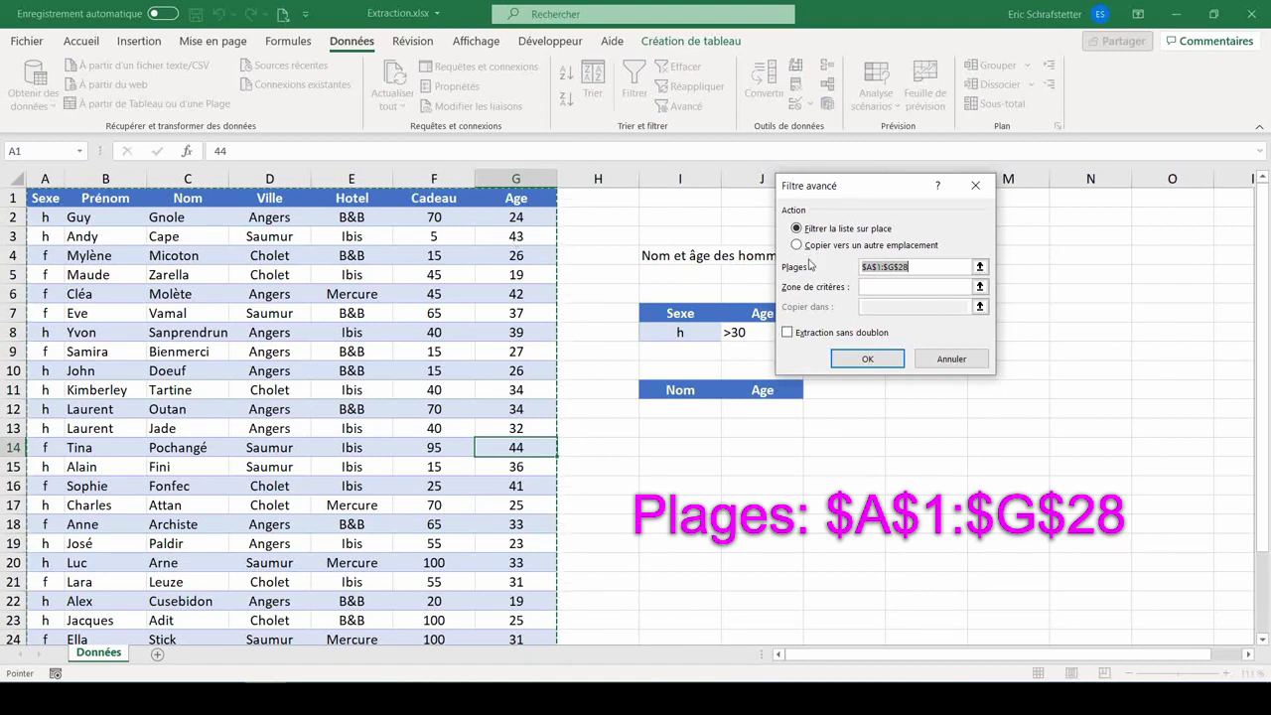
left_click(941, 316)
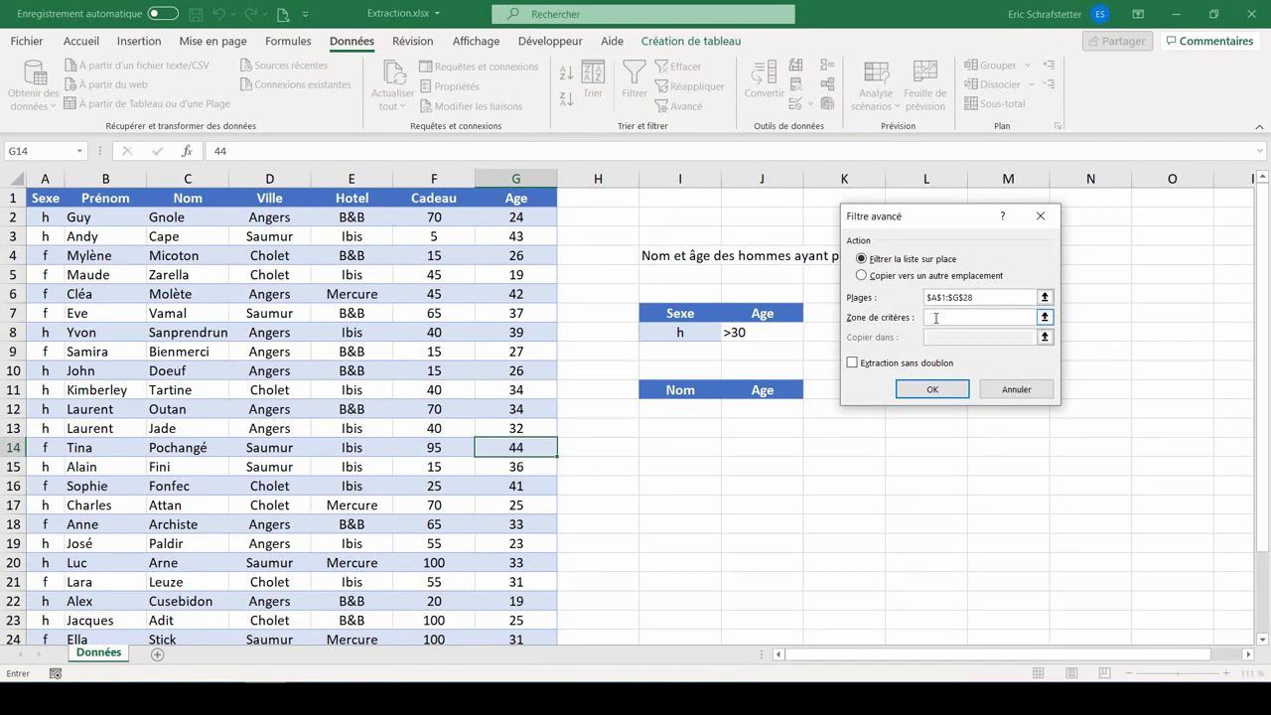
left_click_drag(695, 316, 754, 338)
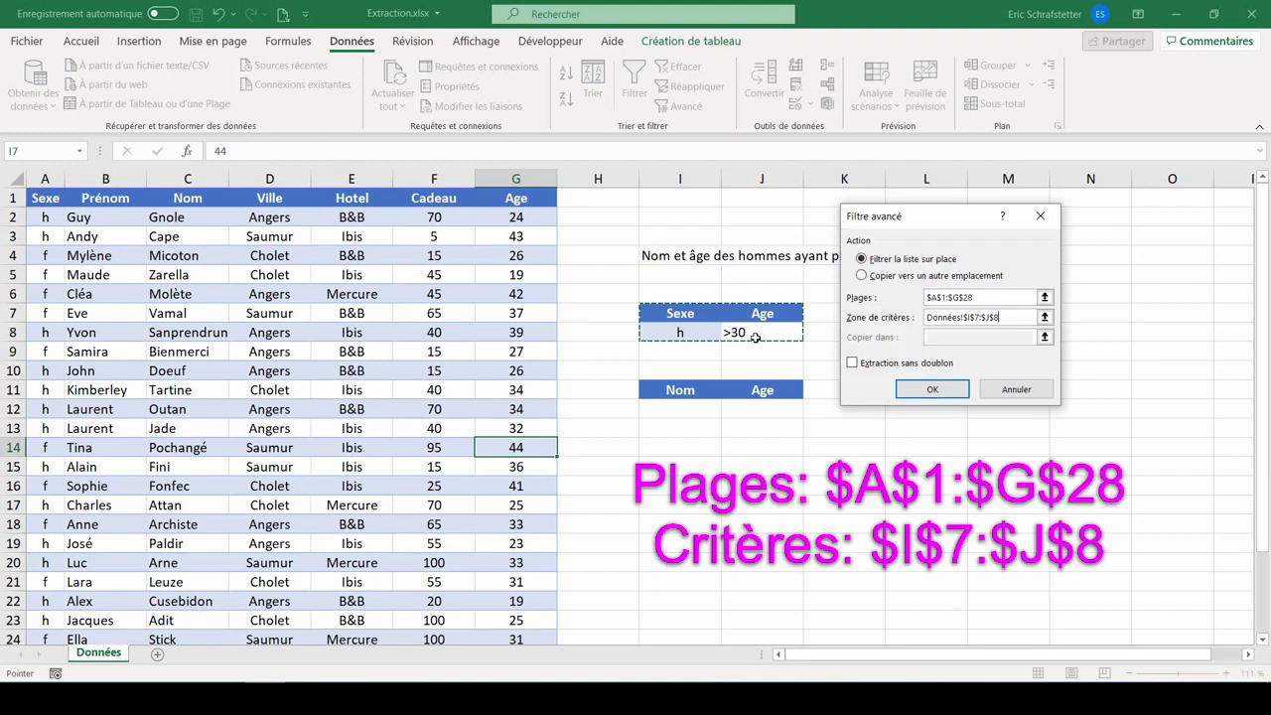
left_click(861, 276)
left_click(1022, 337)
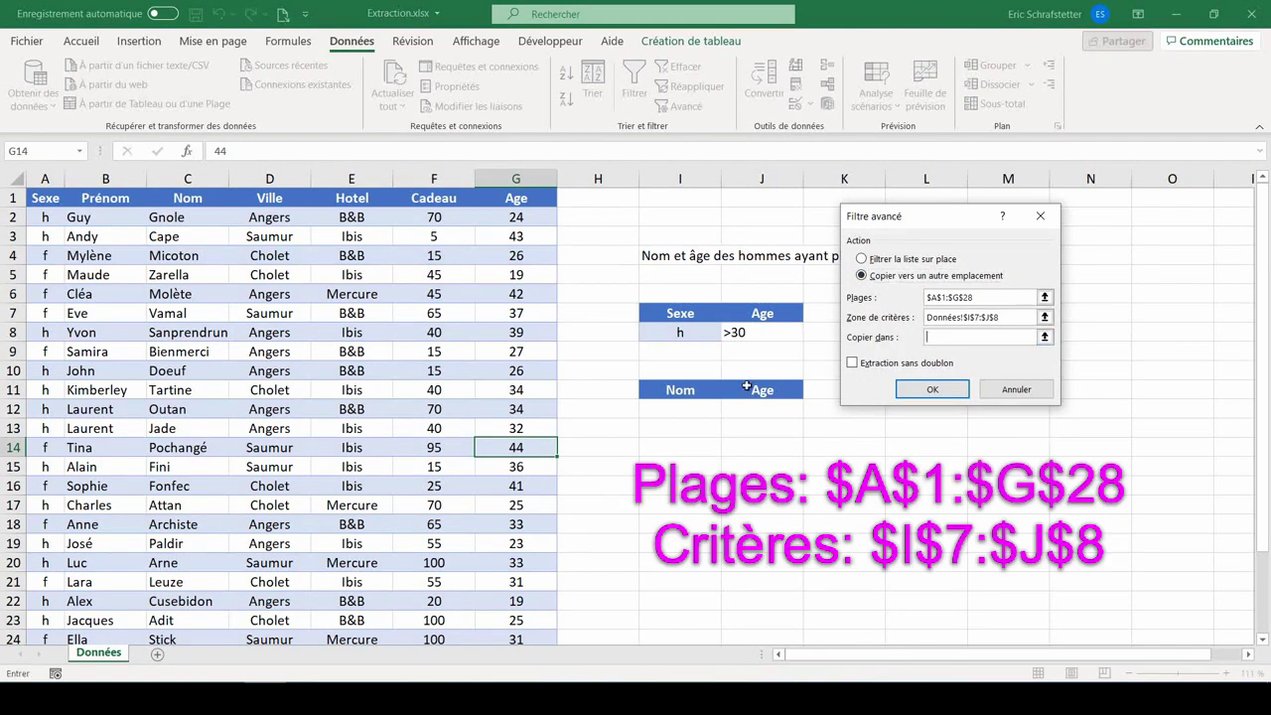
left_click_drag(677, 390, 775, 386)
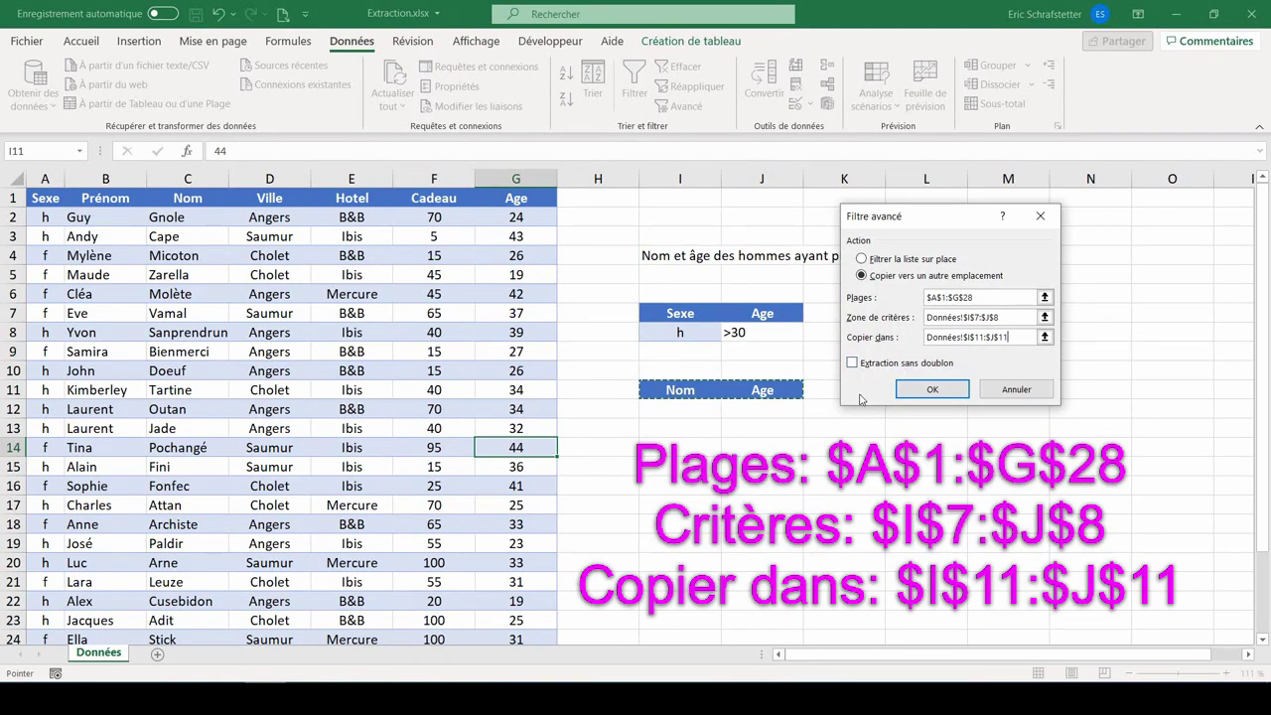
left_click(922, 388)
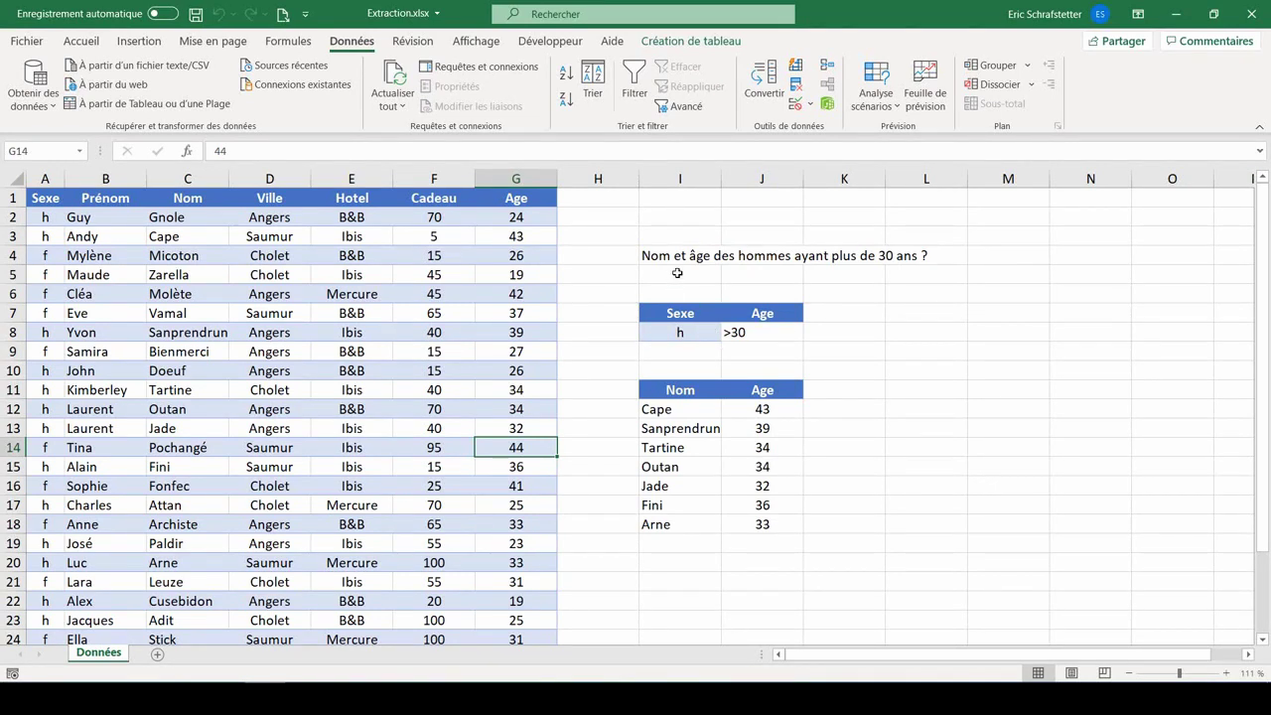
Reword the question in I4 to ask for men over 30 or women spending over 40 euros
left_click(679, 257)
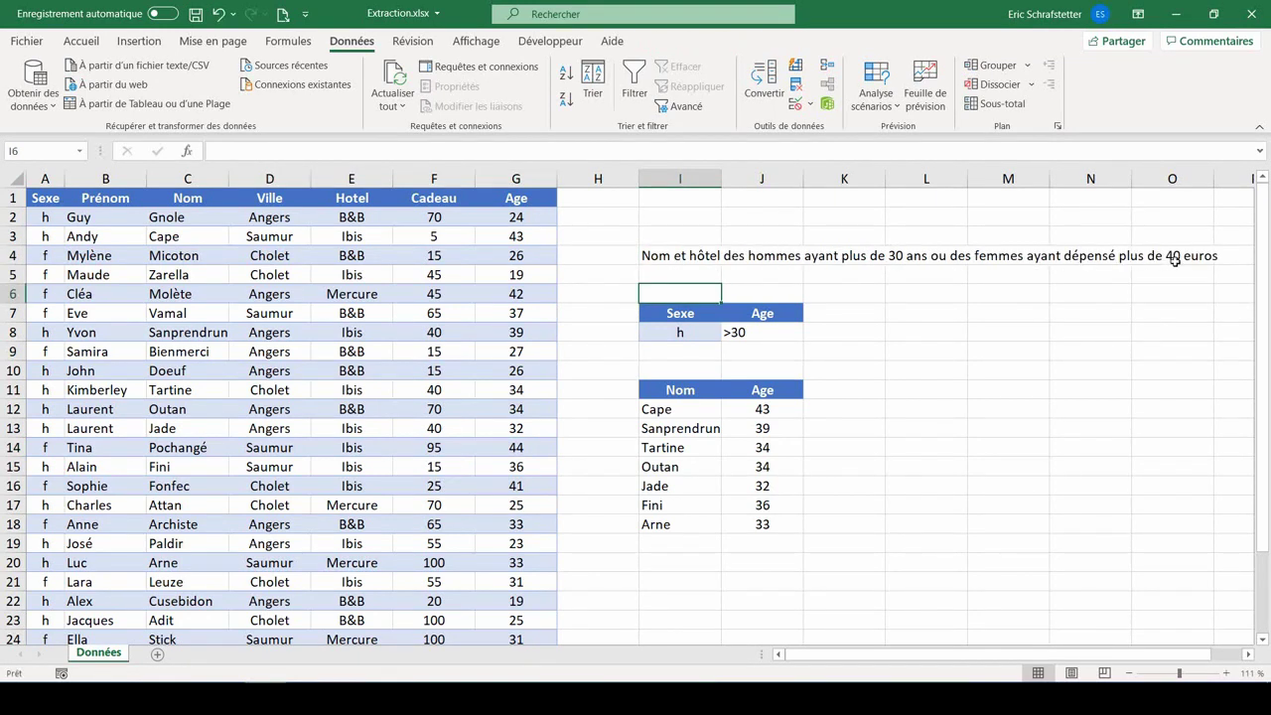
left_click_drag(455, 198, 440, 505)
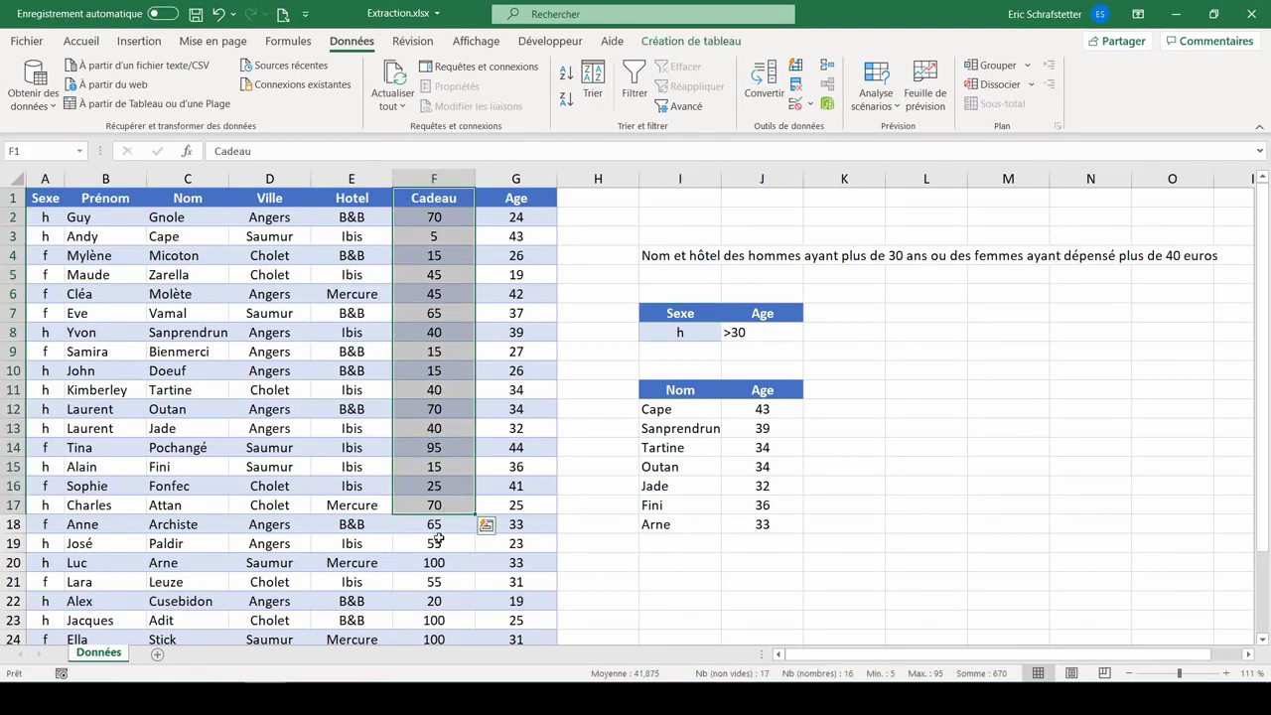
left_click_drag(680, 332, 755, 331)
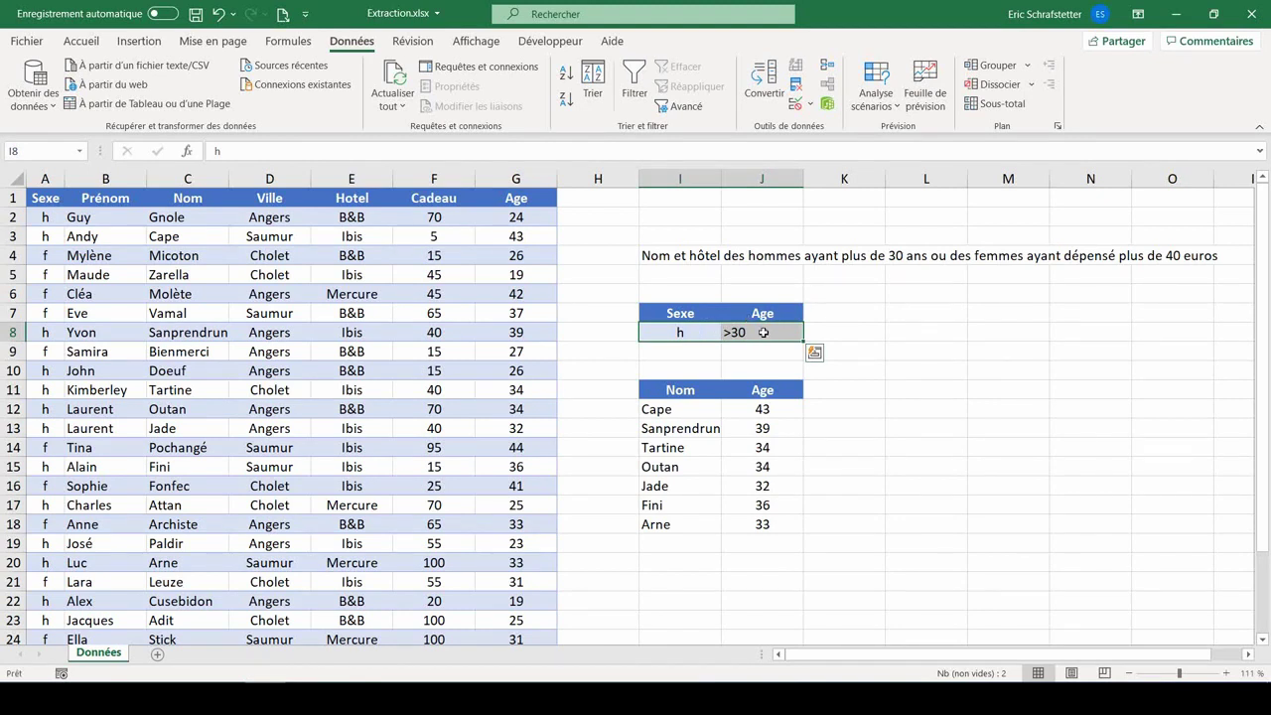
Add the women's criteria: f in I9, a Cadeau header in K7 and >40 in K9
left_click(697, 350)
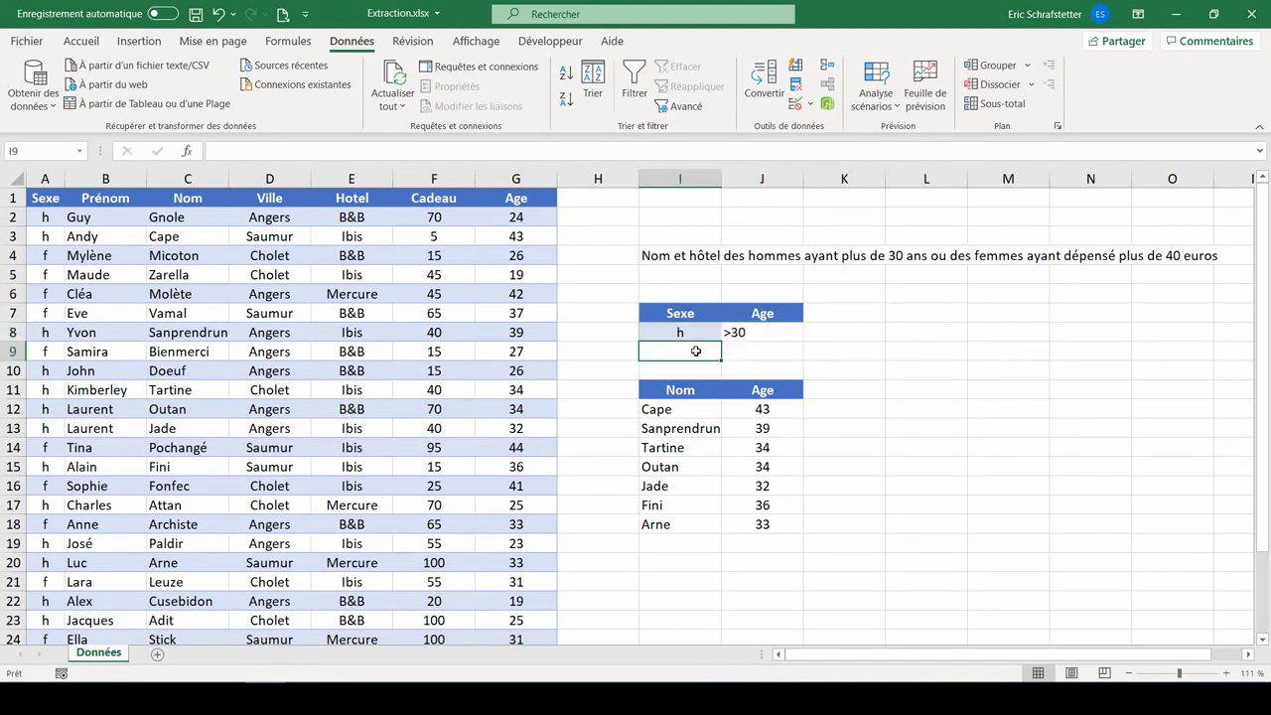
type("f")
left_click(434, 198)
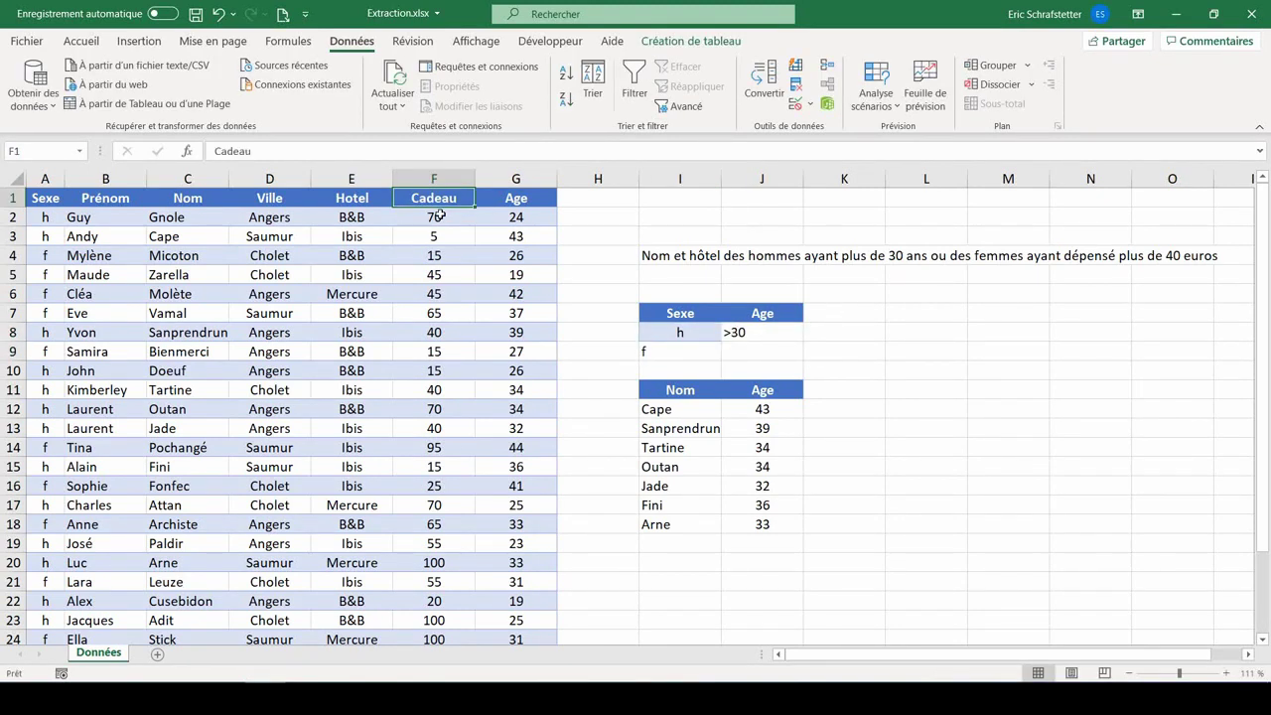
key("ctrl+c")
left_click(832, 311)
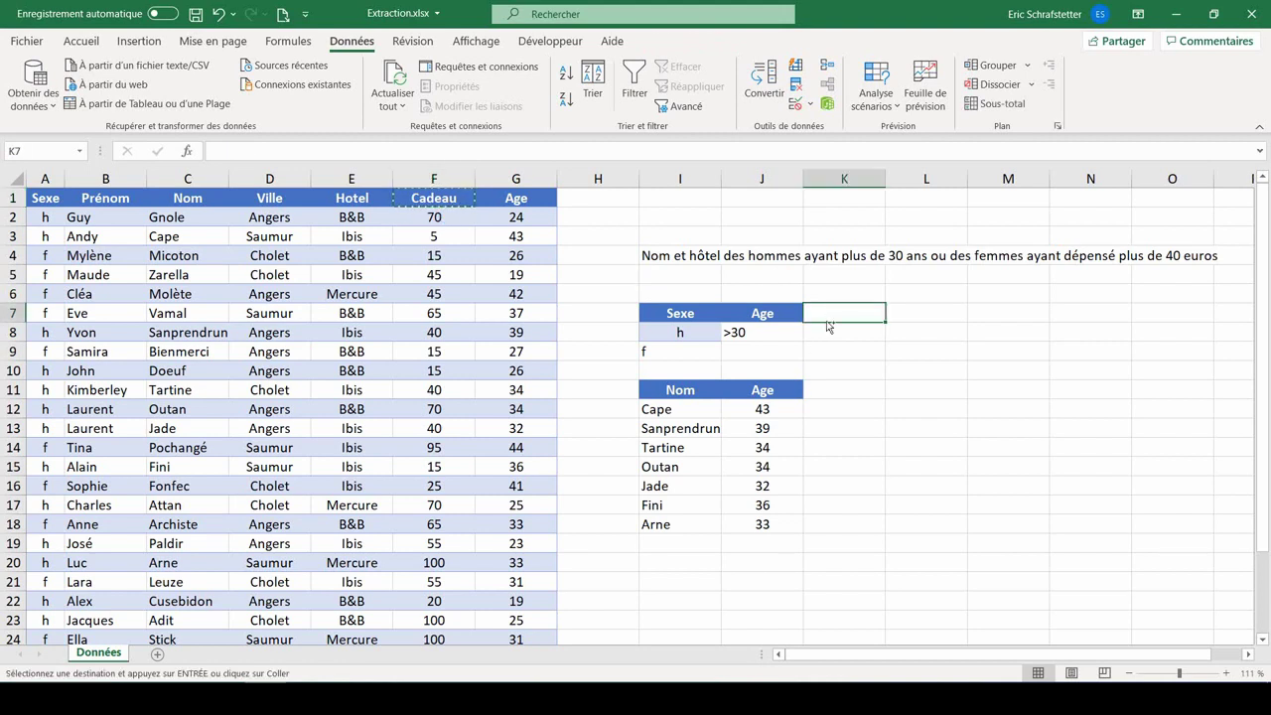
key("ctrl+v")
left_click(830, 350)
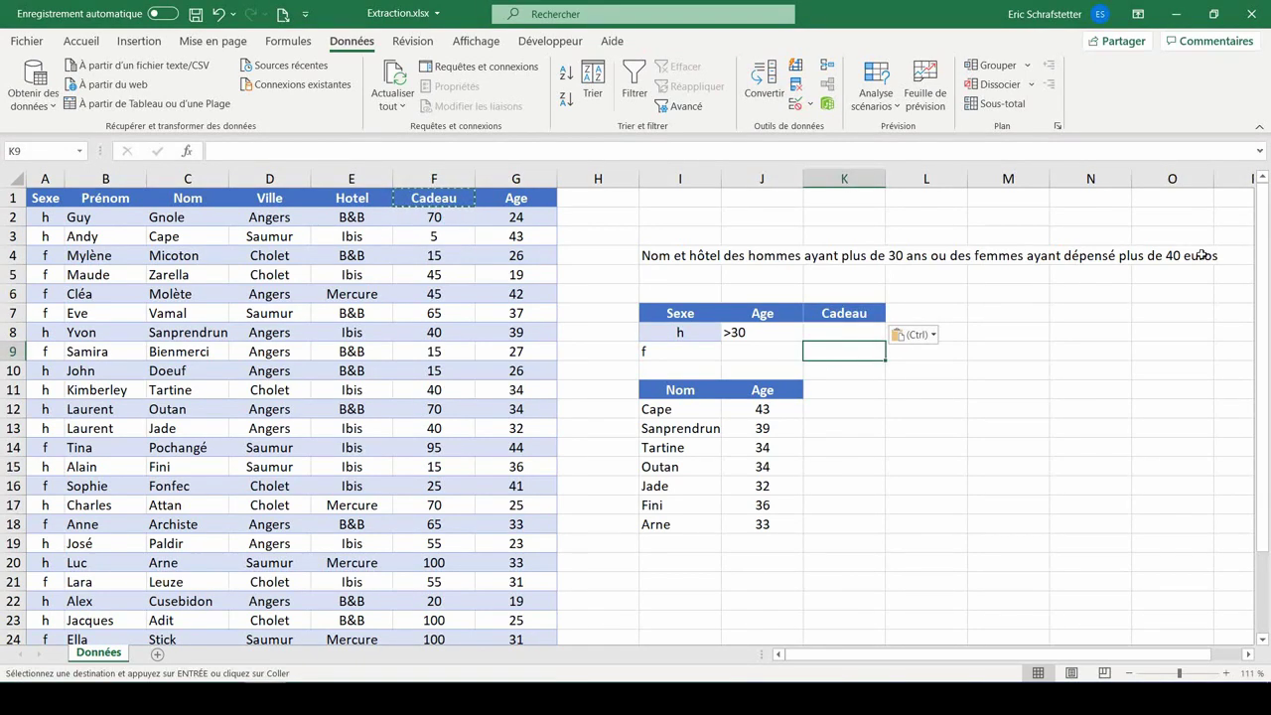
type(">40")
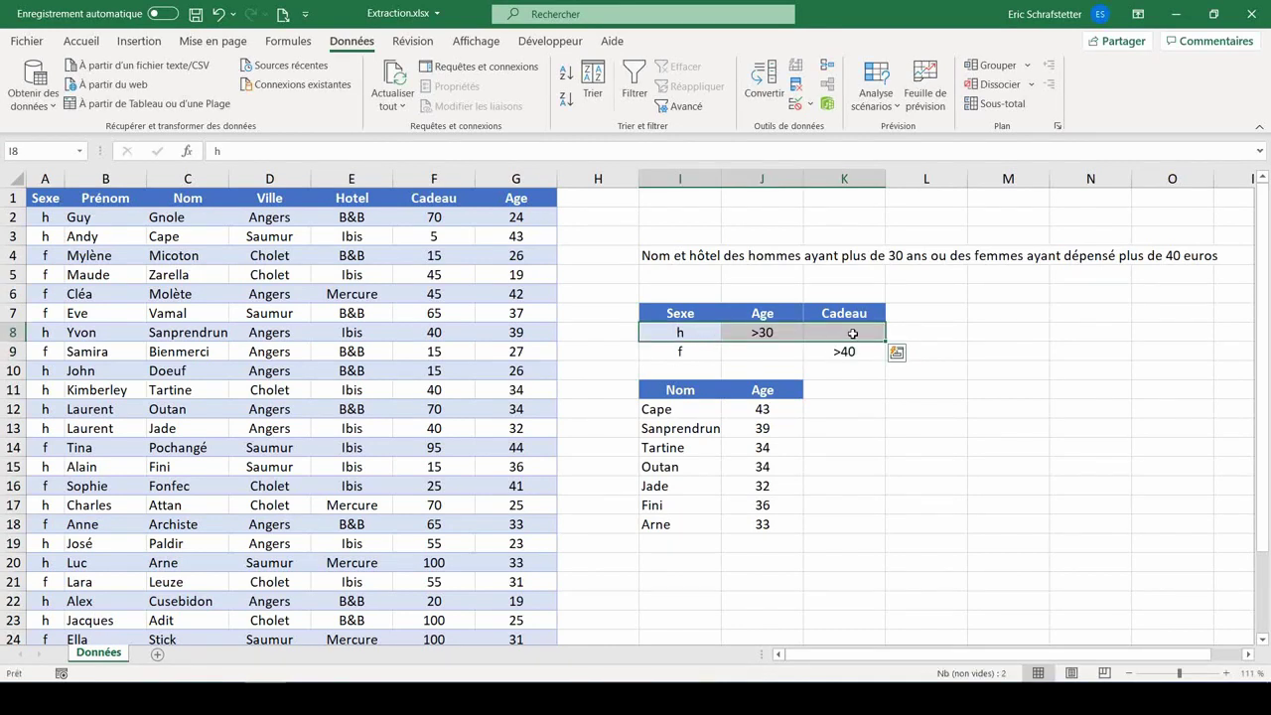
left_click_drag(685, 351, 844, 351)
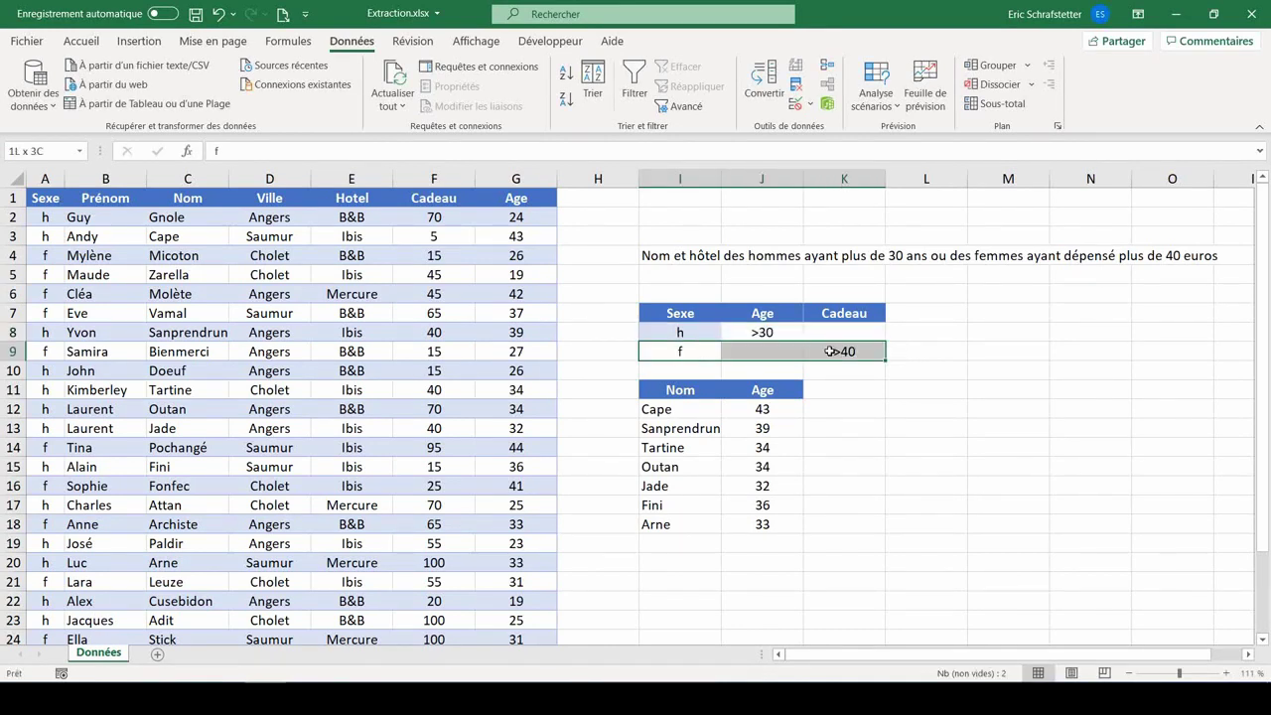
left_click(762, 466)
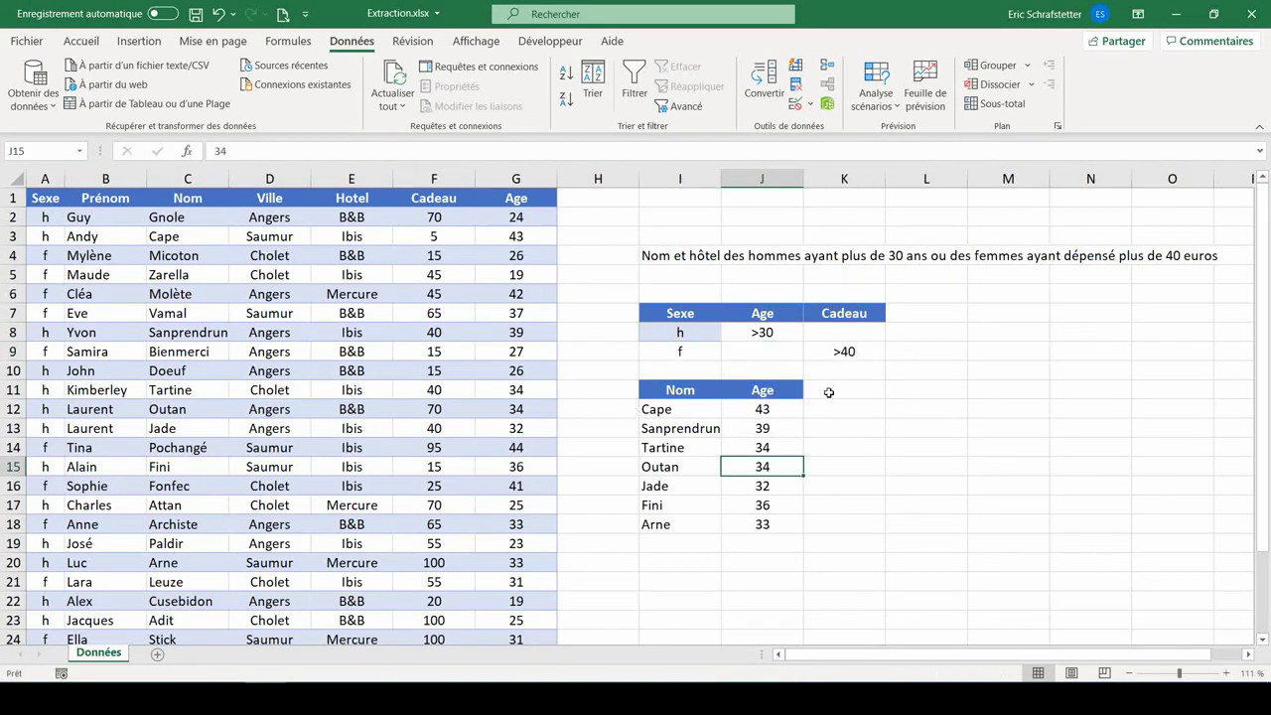
Add a Hotel heading in K11 beside the Nom and Age headings
left_click(839, 390)
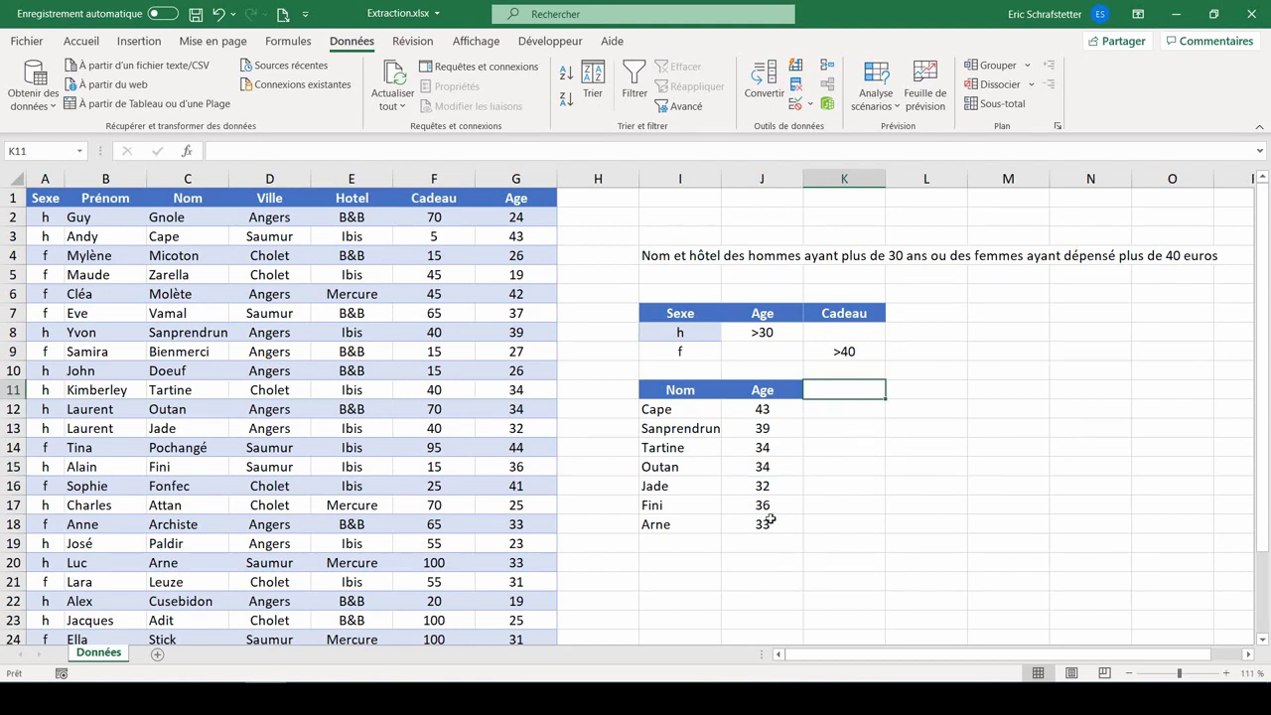
type("Ho")
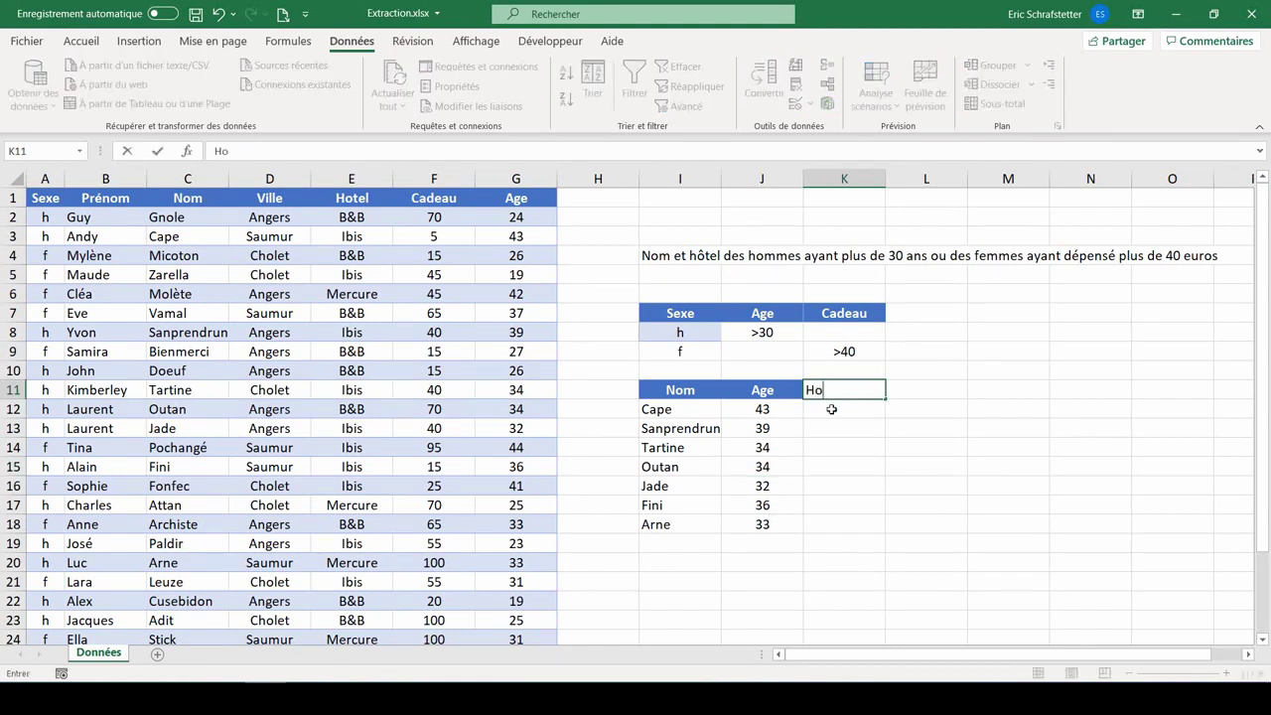
type("tel")
key("Return")
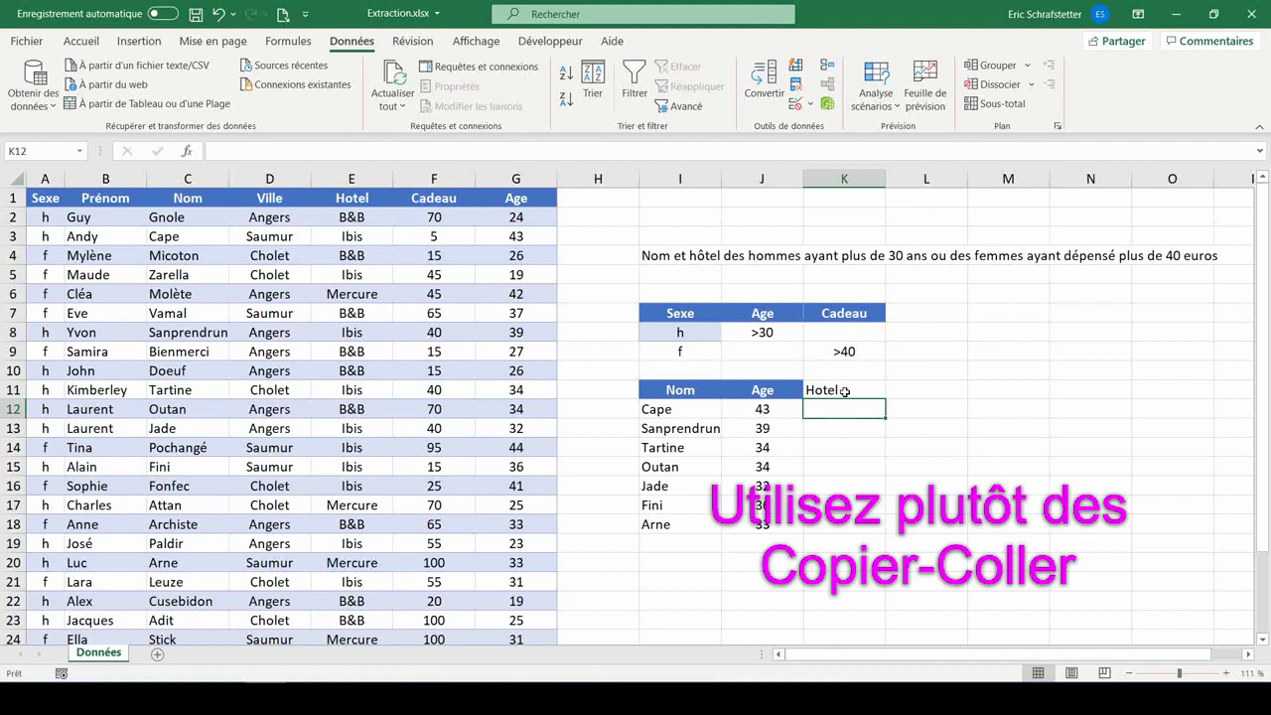
left_click(843, 392)
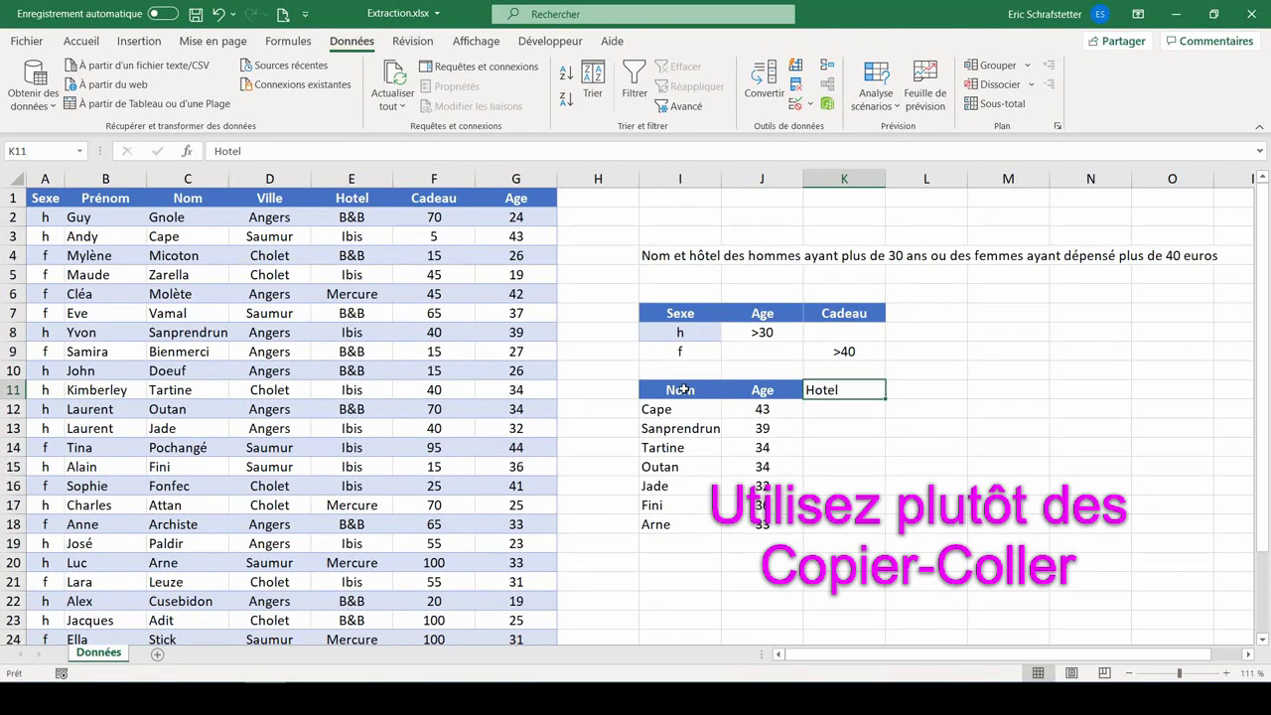
left_click(515, 428)
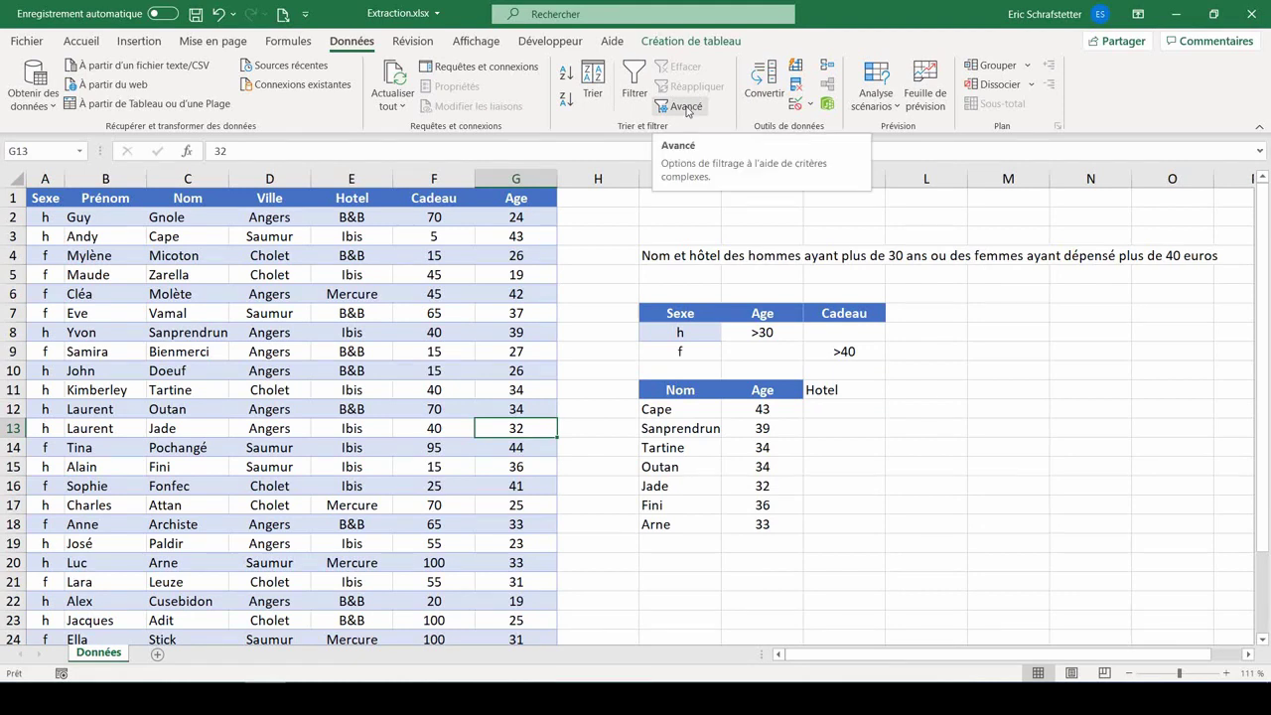
Rerun Advanced Filter with criteria I7:K9 and destination I11:K11, listing 15 matches
left_click(686, 107)
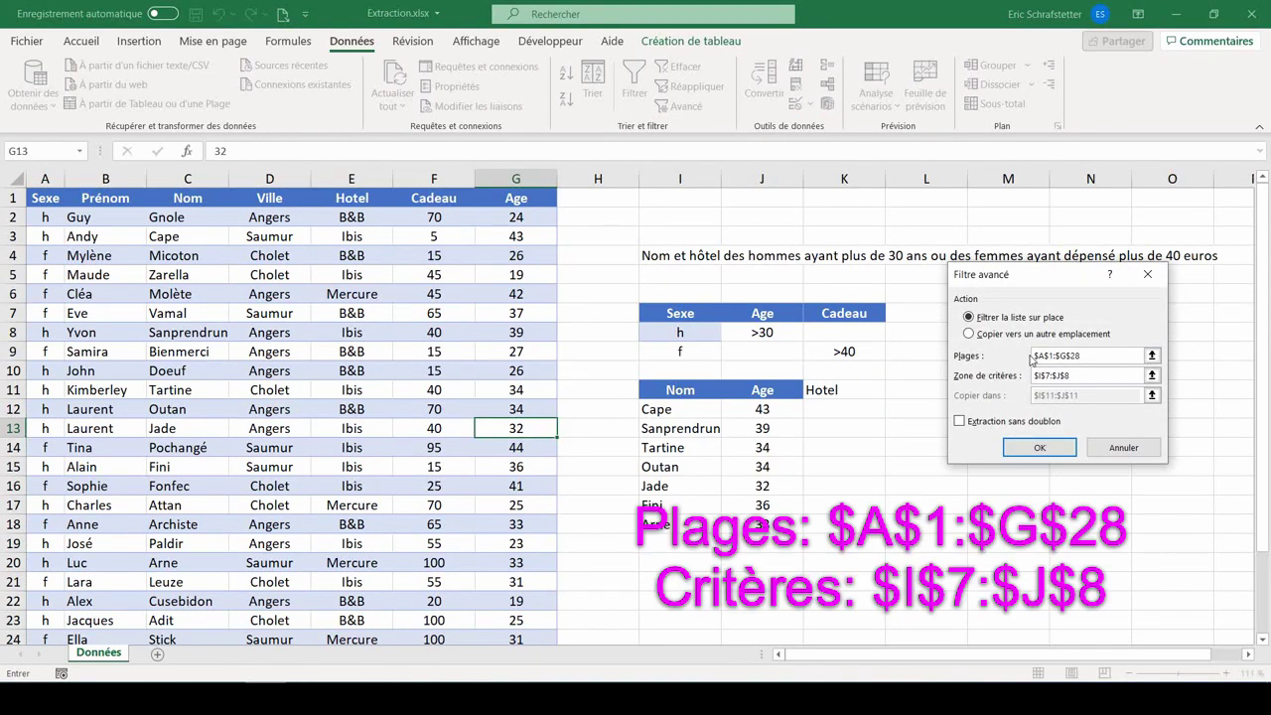
left_click_drag(1080, 375, 1035, 375)
left_click_drag(680, 313, 844, 352)
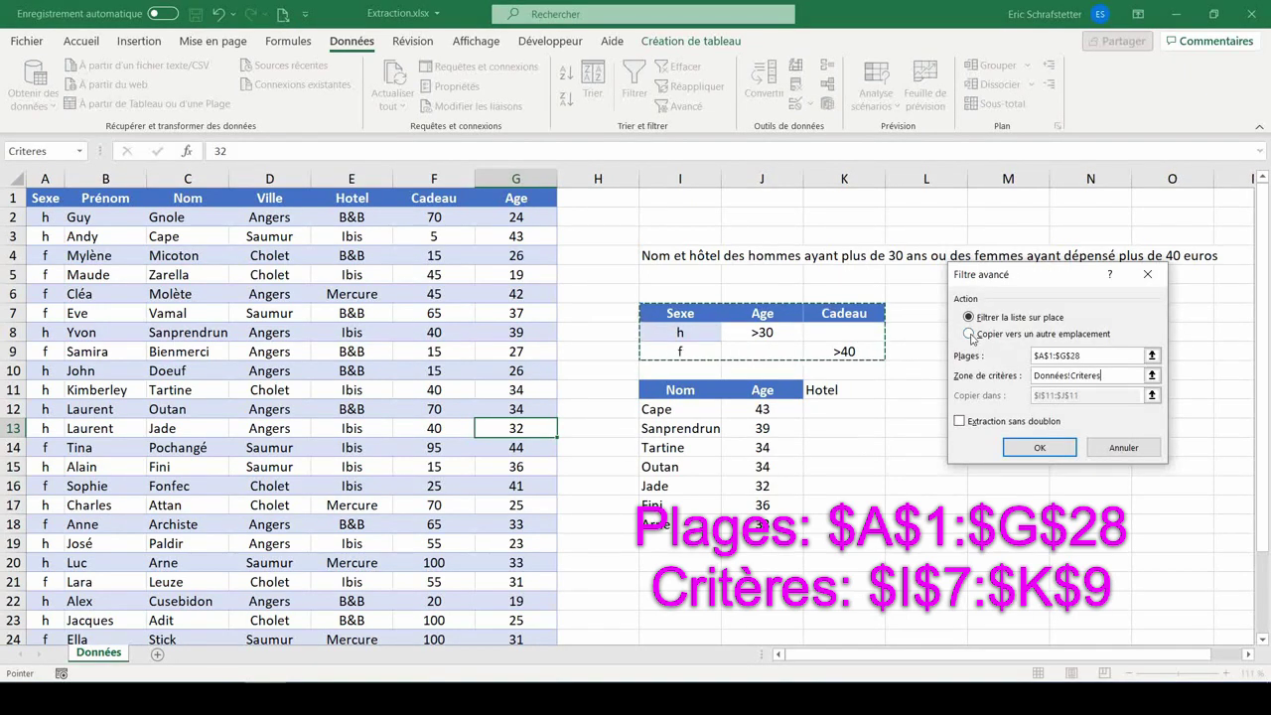
left_click(970, 335)
left_click(1091, 396)
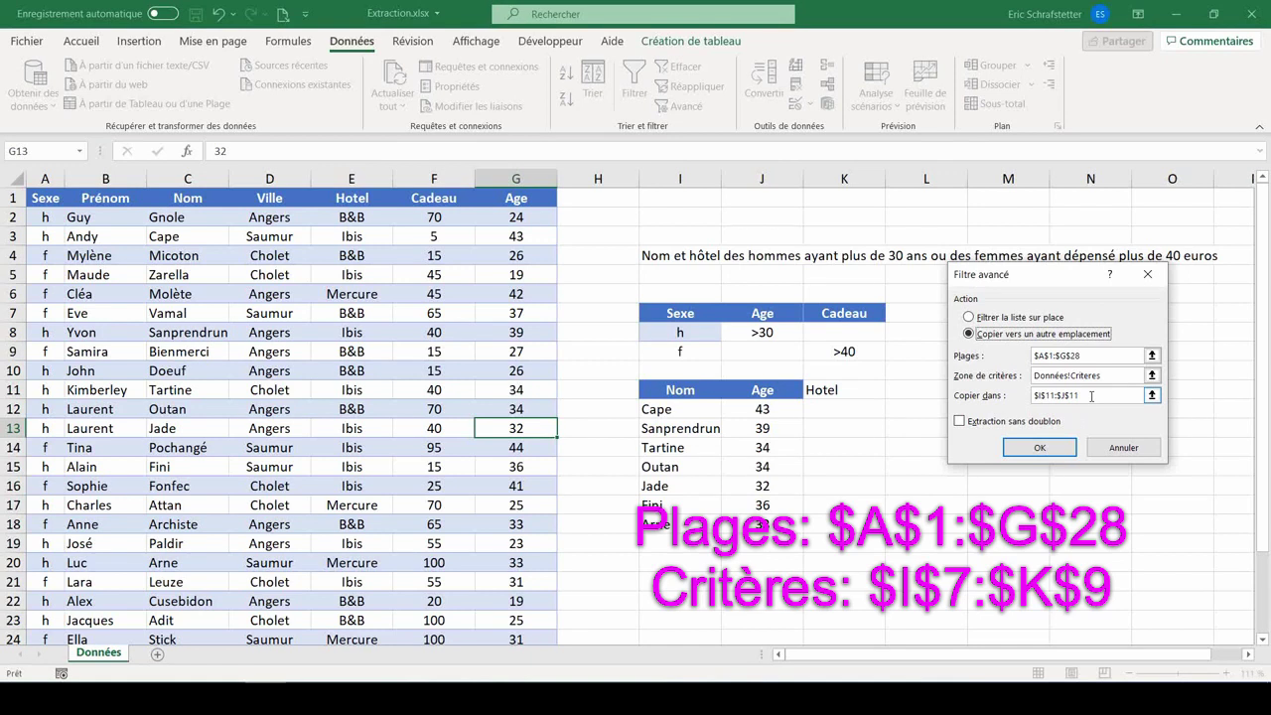
left_click_drag(680, 390, 762, 389)
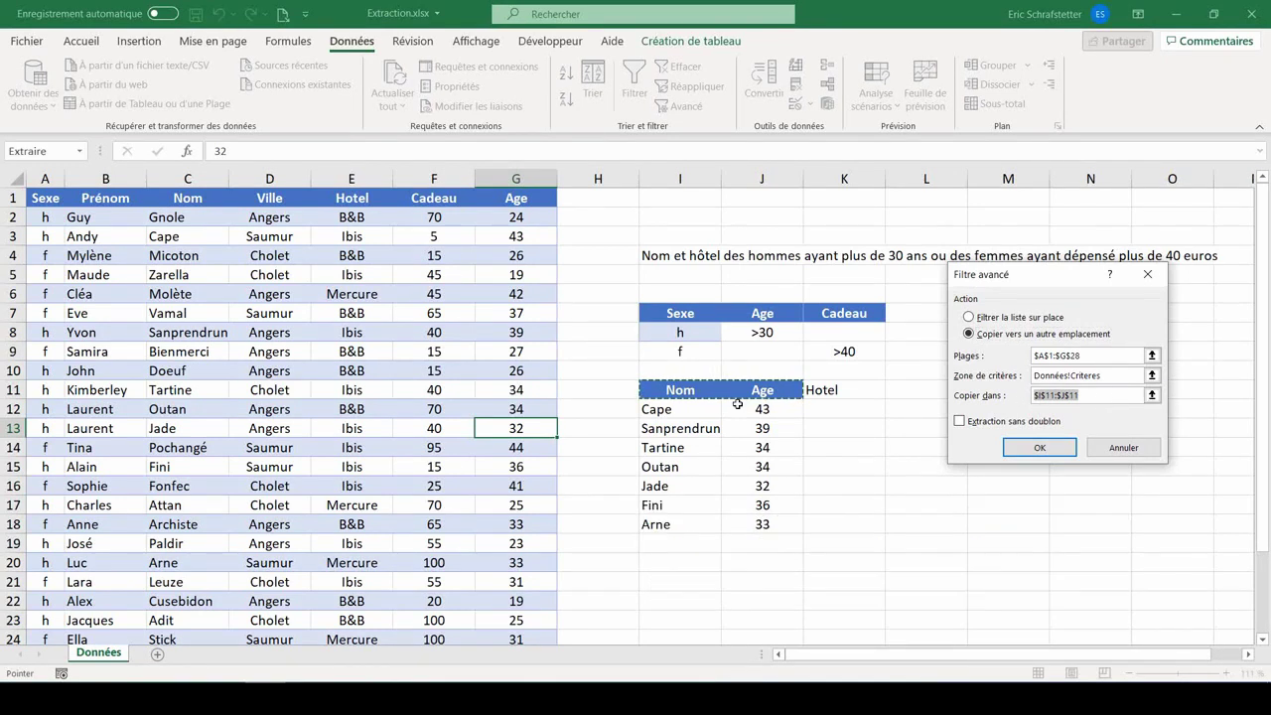
left_click_drag(680, 389, 824, 389)
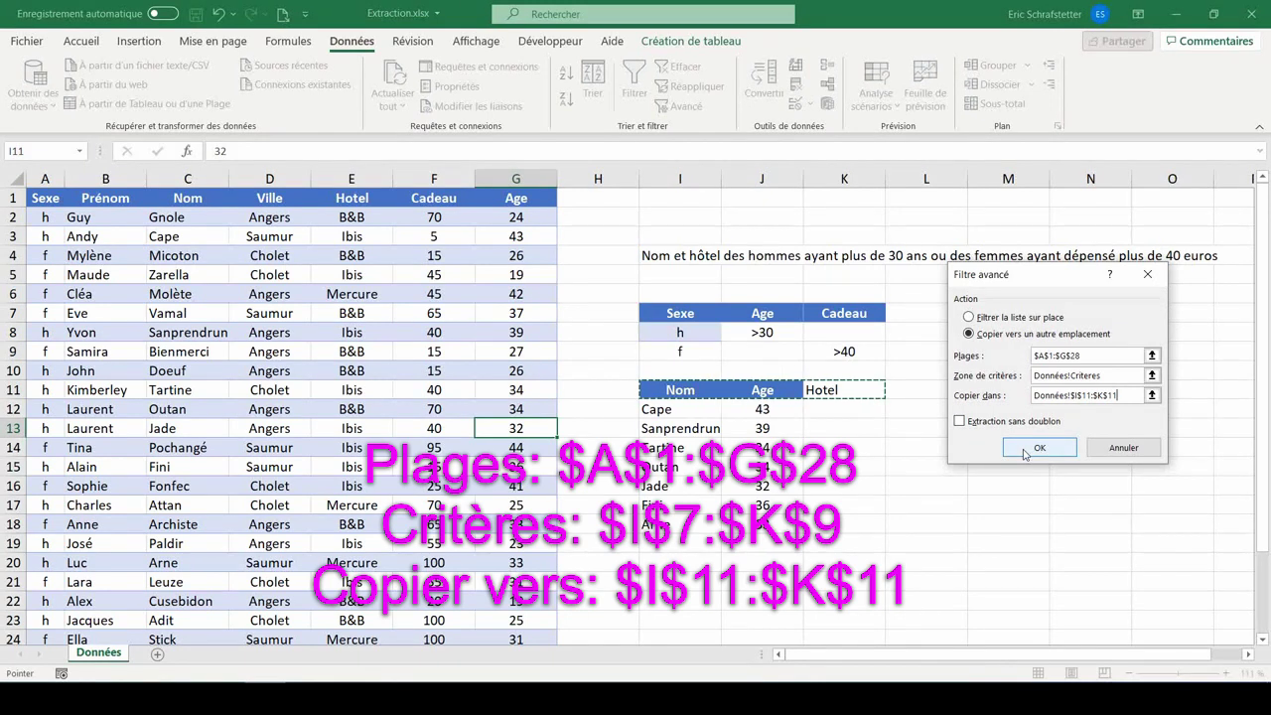
left_click(1033, 447)
scroll(738, 435, "down", 1)
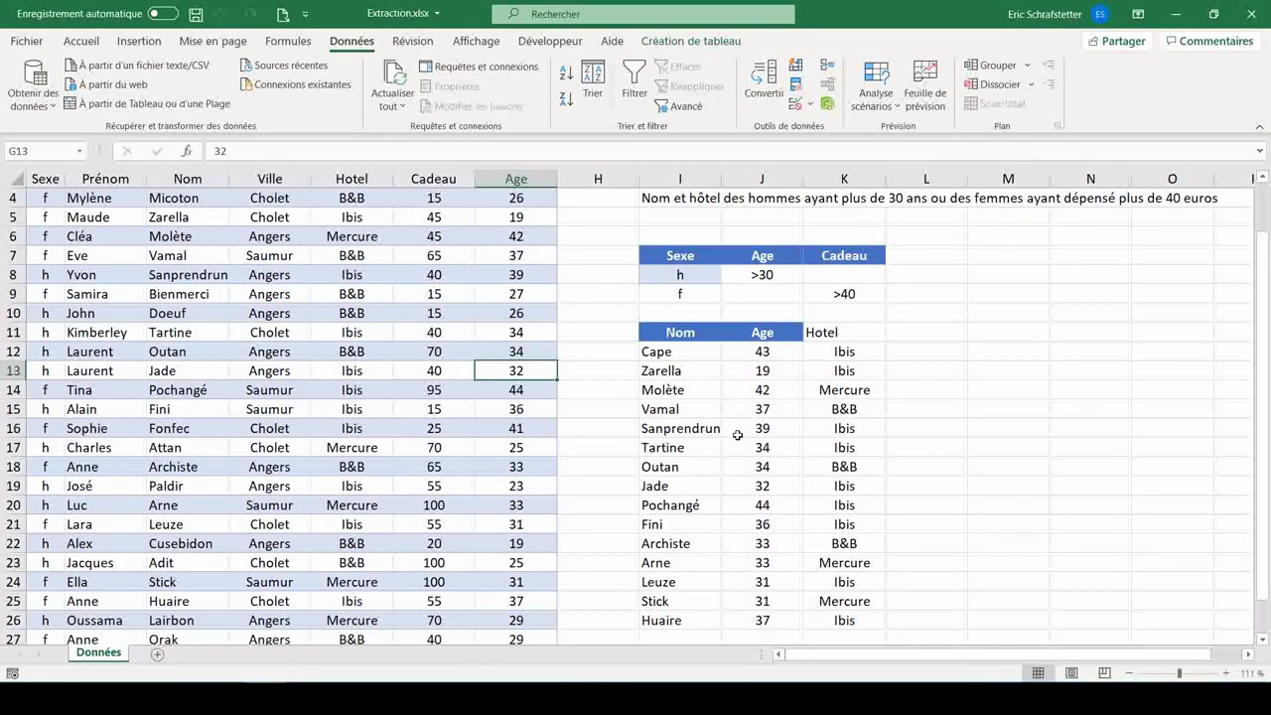
scroll(737, 435, "up", 1)
left_click(516, 377)
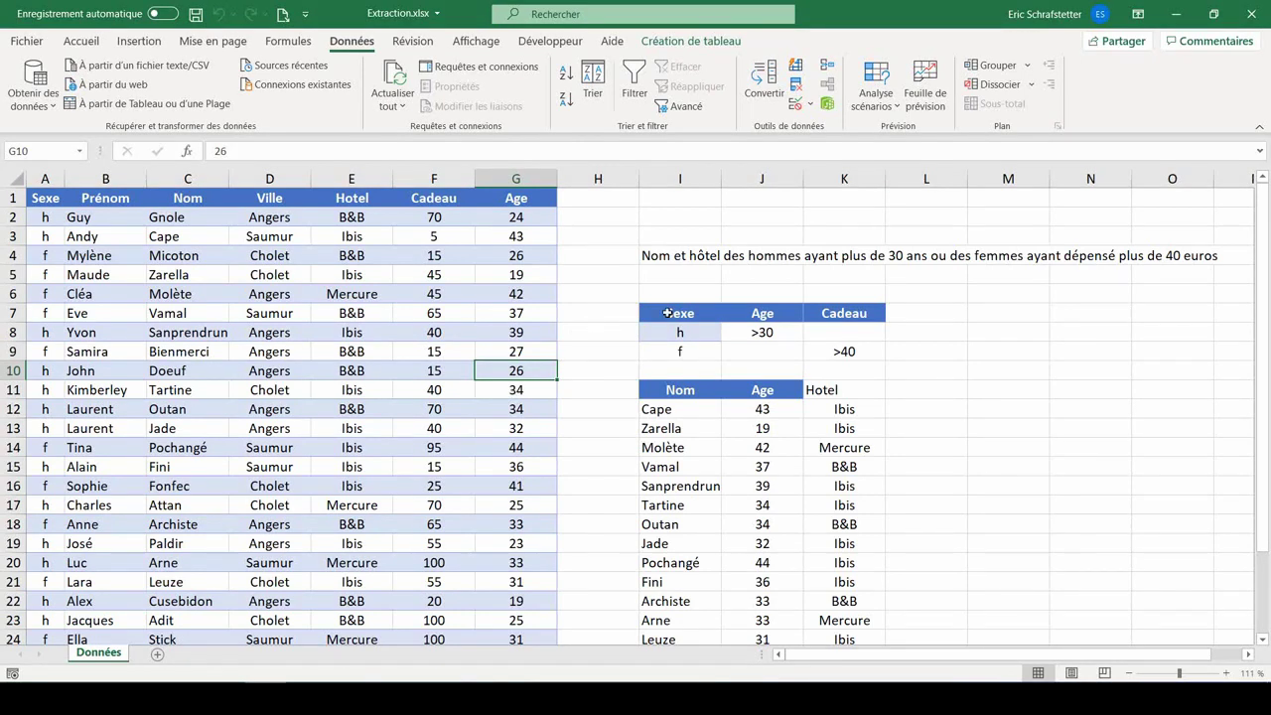
left_click_drag(676, 314, 850, 352)
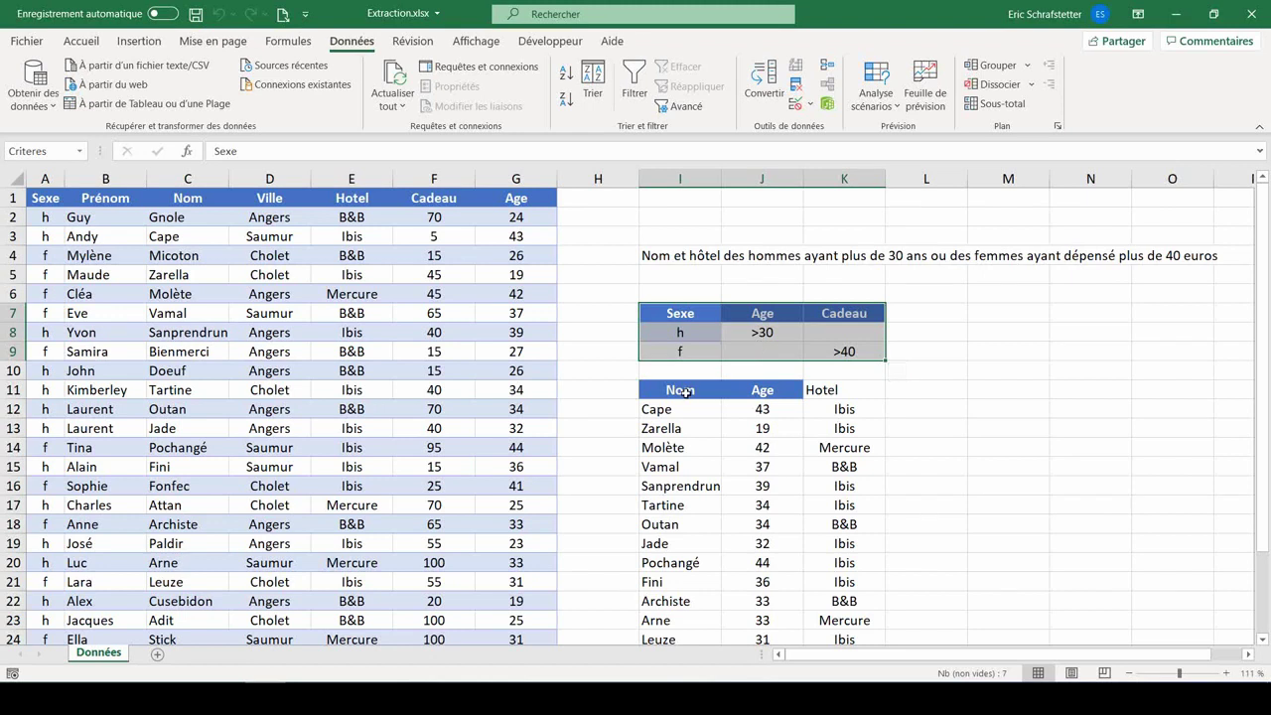
left_click_drag(685, 392, 859, 391)
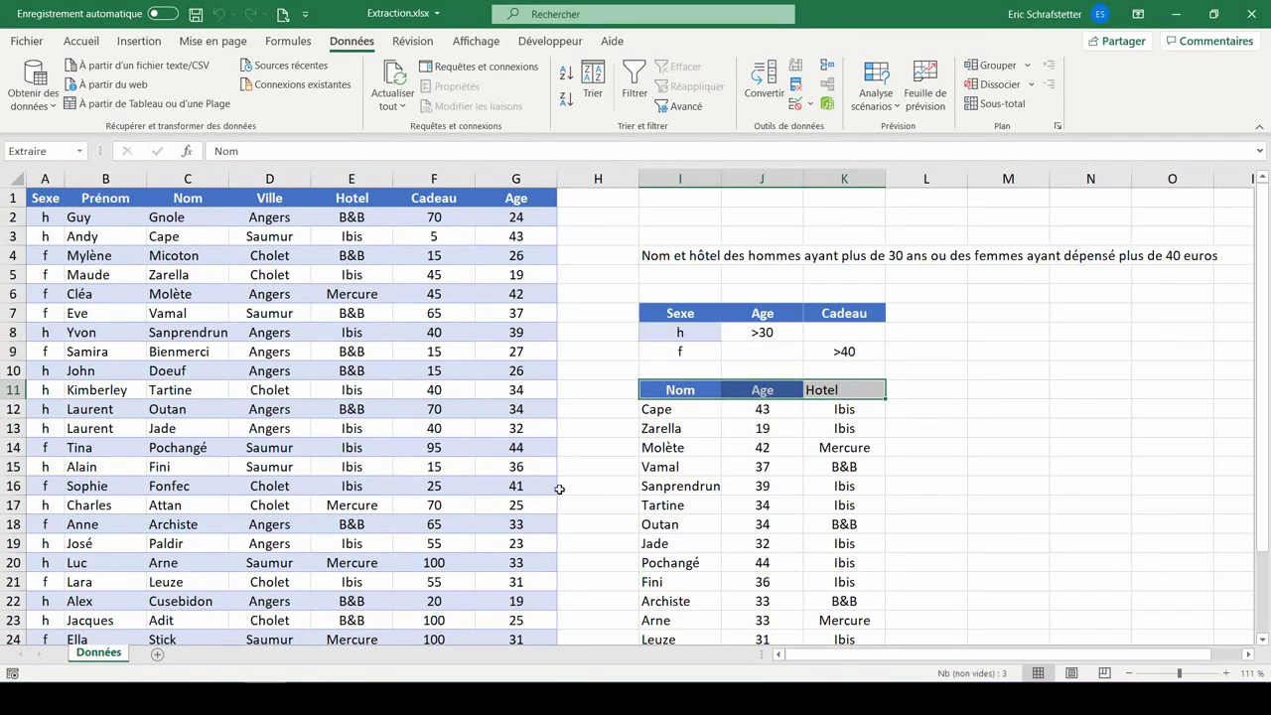
left_click(463, 434)
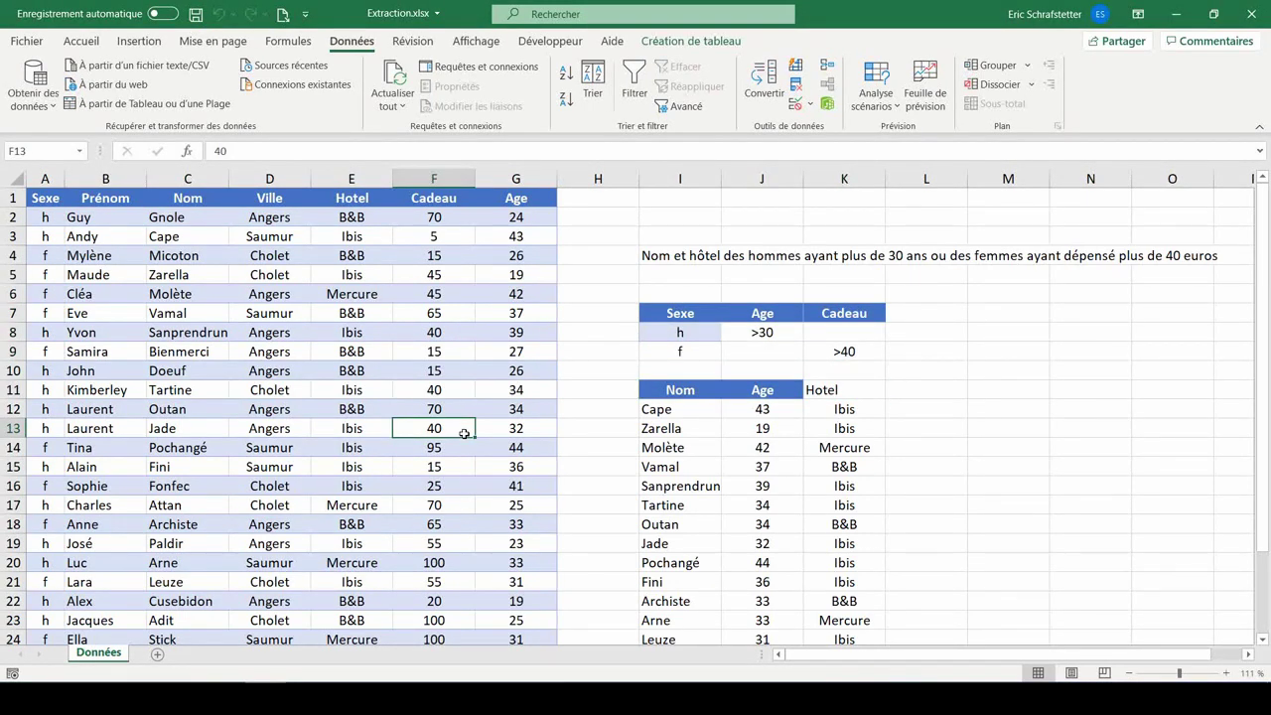
Record Macro1 while rerunning the advanced filter that copies results to another location
left_click(549, 40)
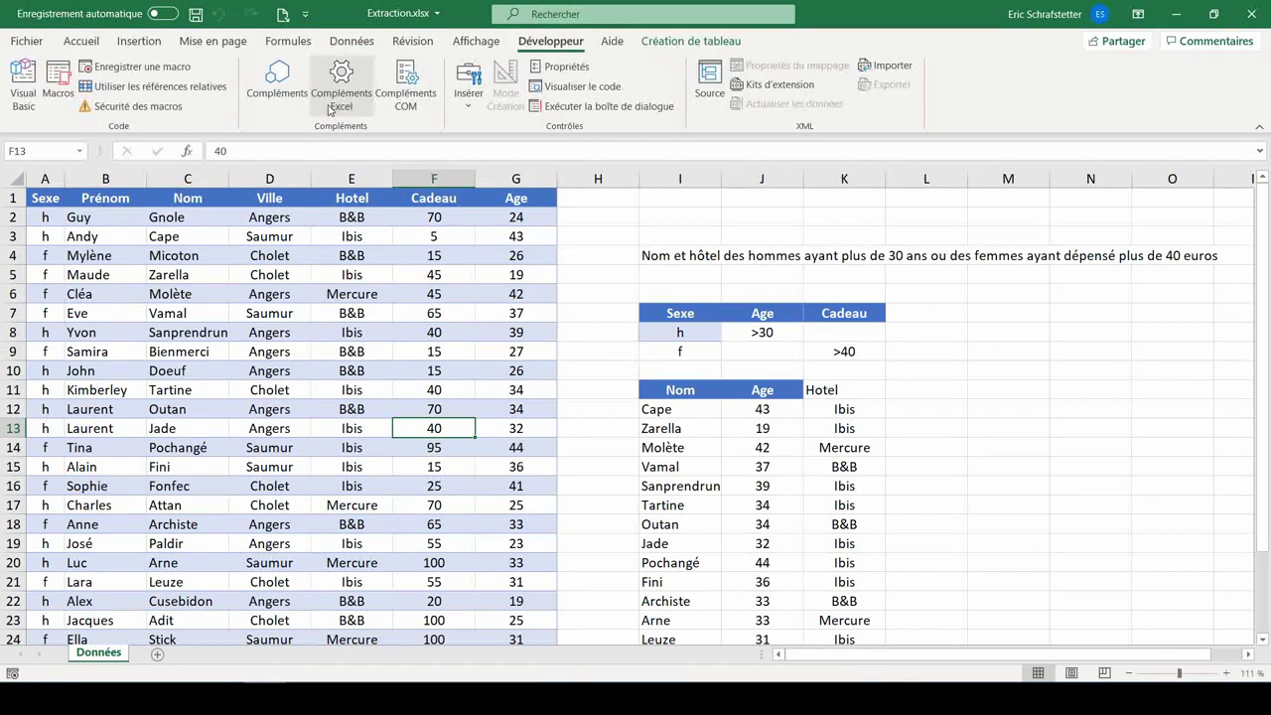
left_click(129, 67)
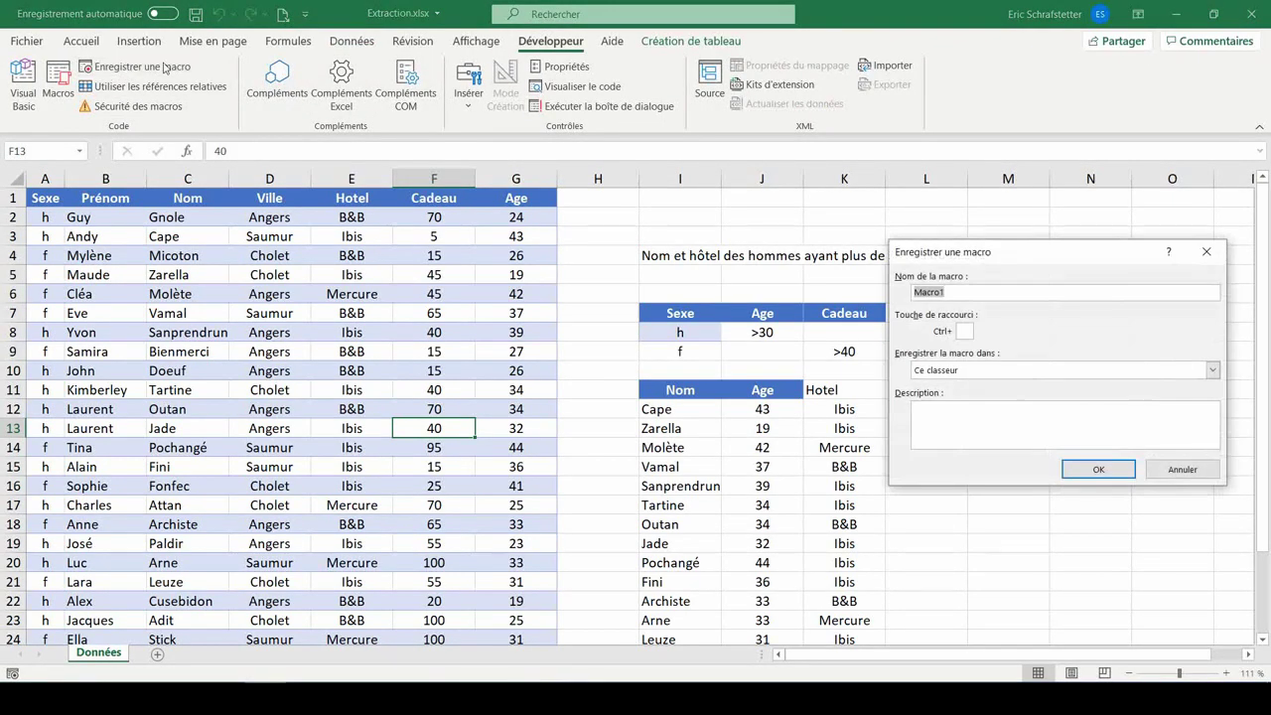
left_click(1109, 476)
left_click(352, 41)
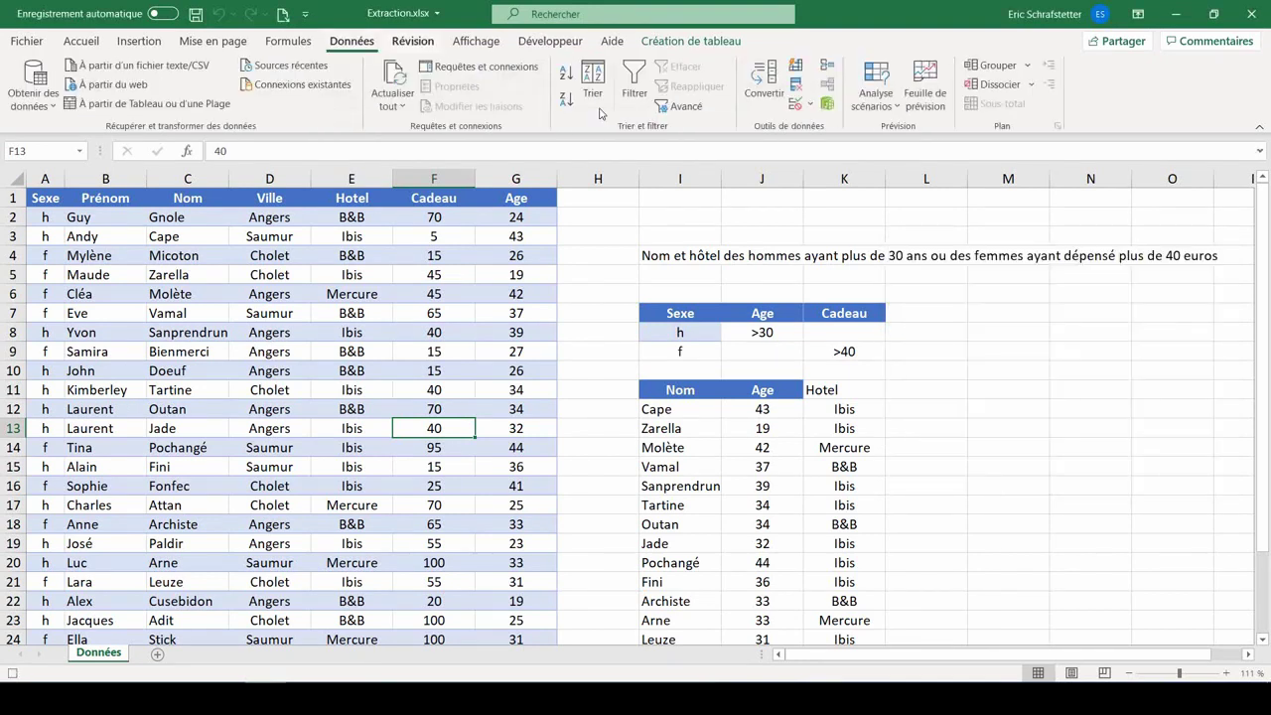
left_click(685, 106)
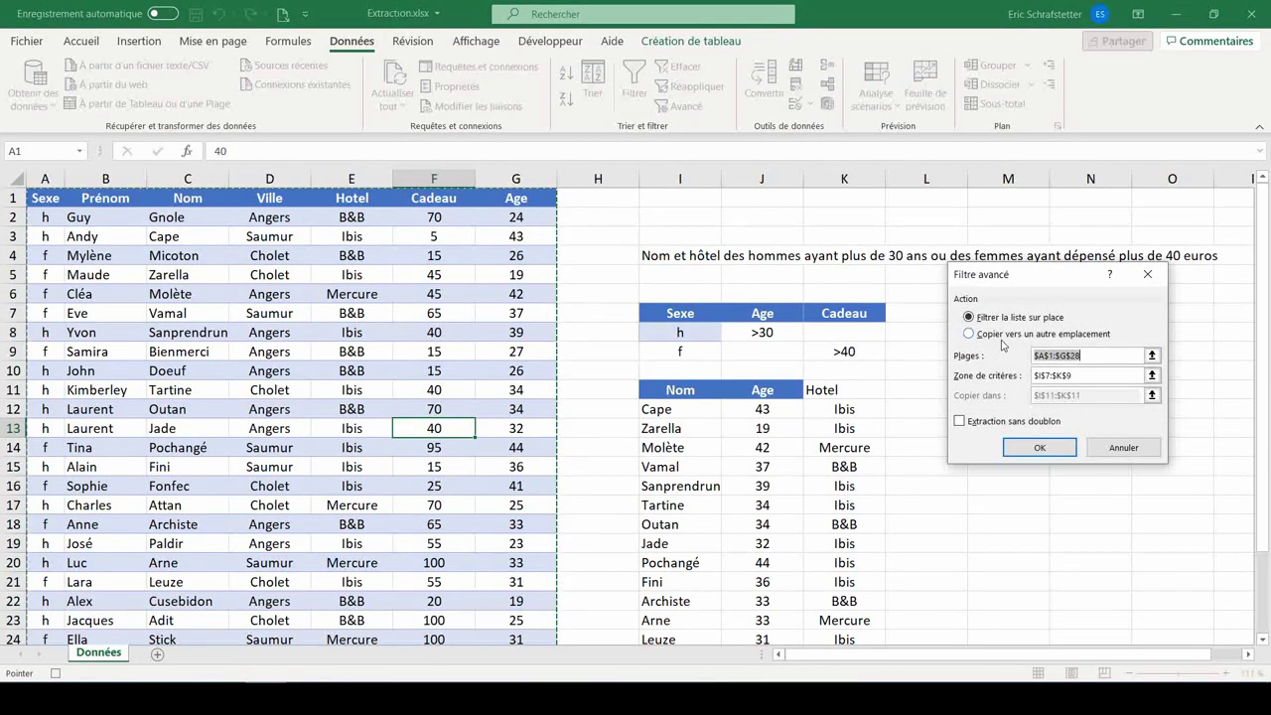
left_click(1086, 376)
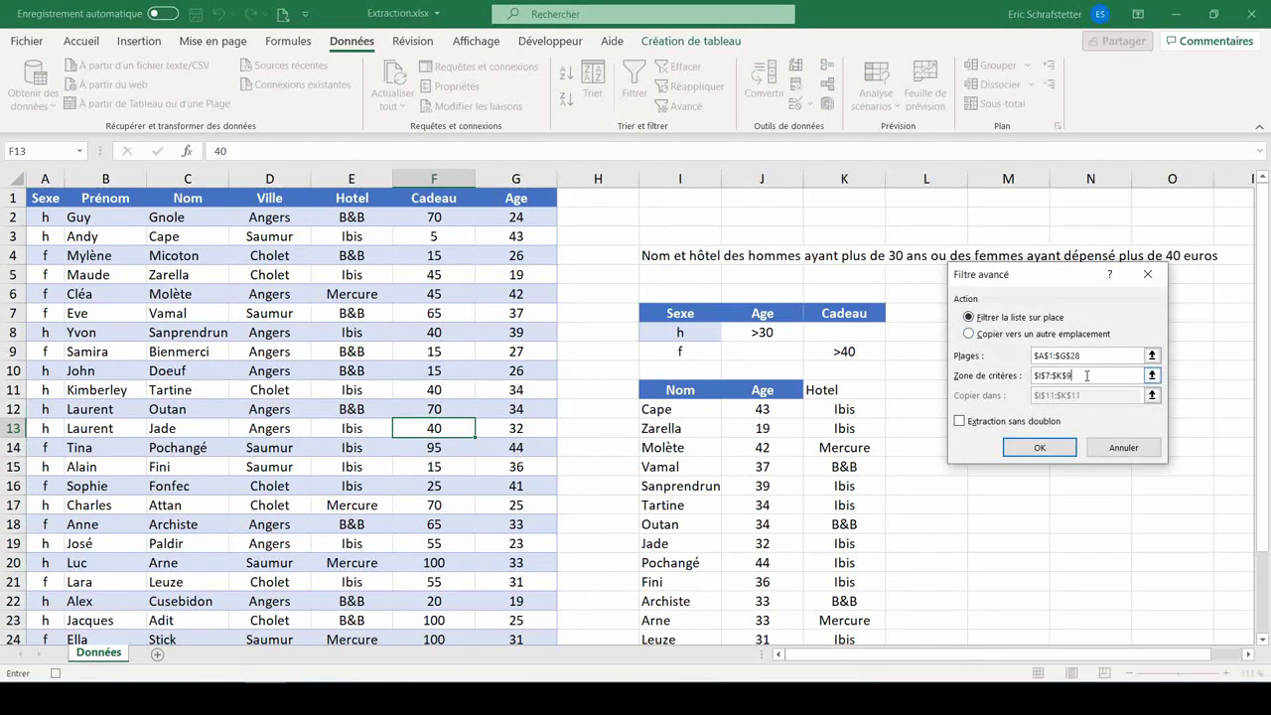
left_click(969, 334)
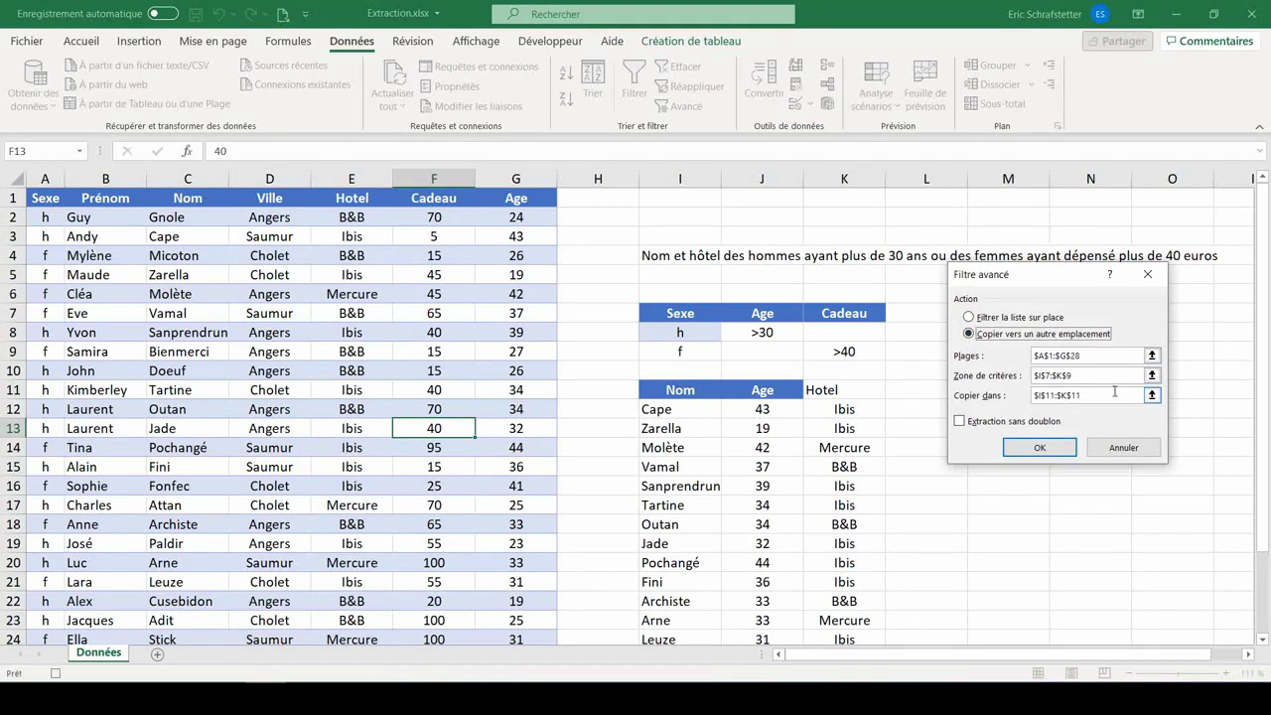
left_click(1055, 453)
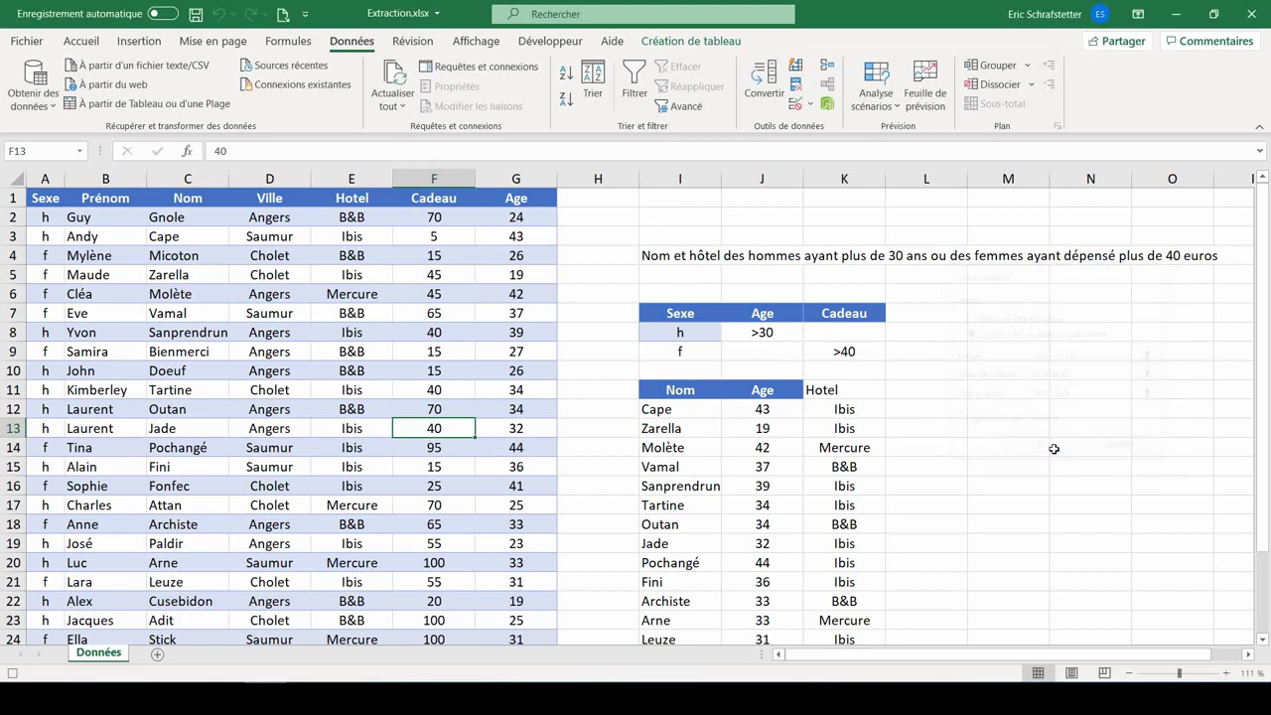
left_click(550, 42)
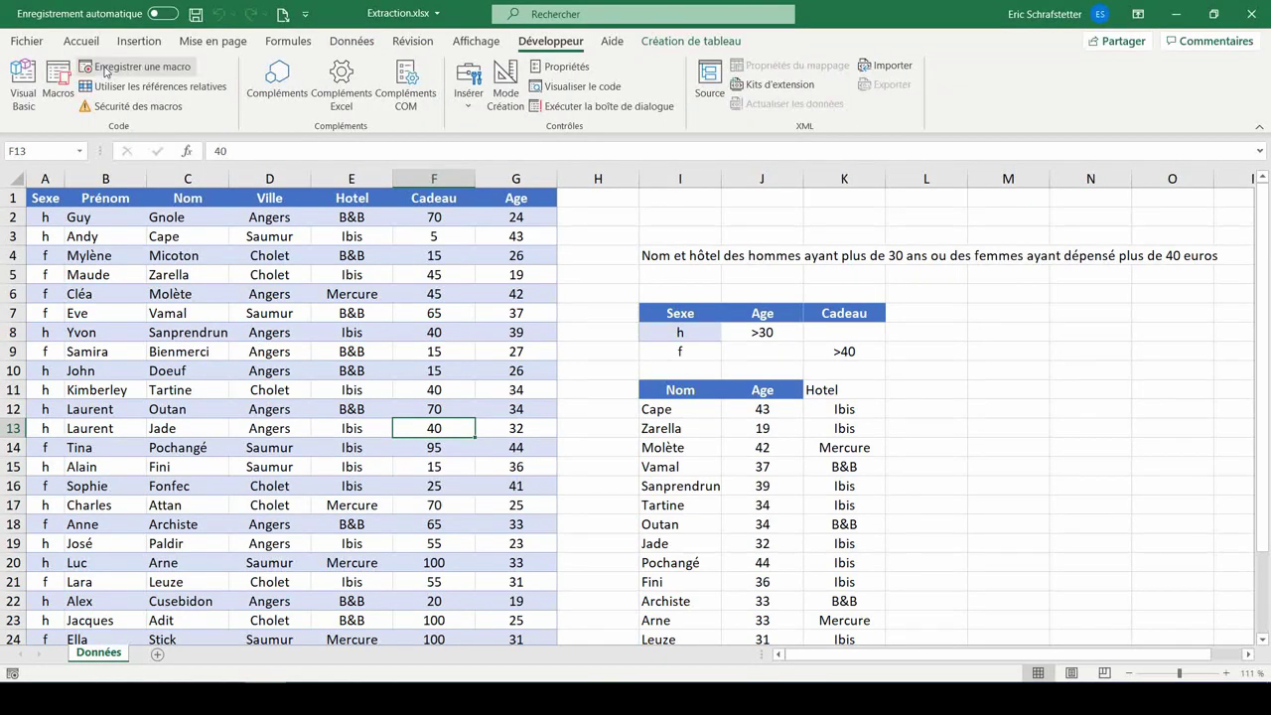
Review Macro1's data[#All], CriteriaRange, CopyToRange and Unique:=False arguments in the VBA editor
left_click(27, 99)
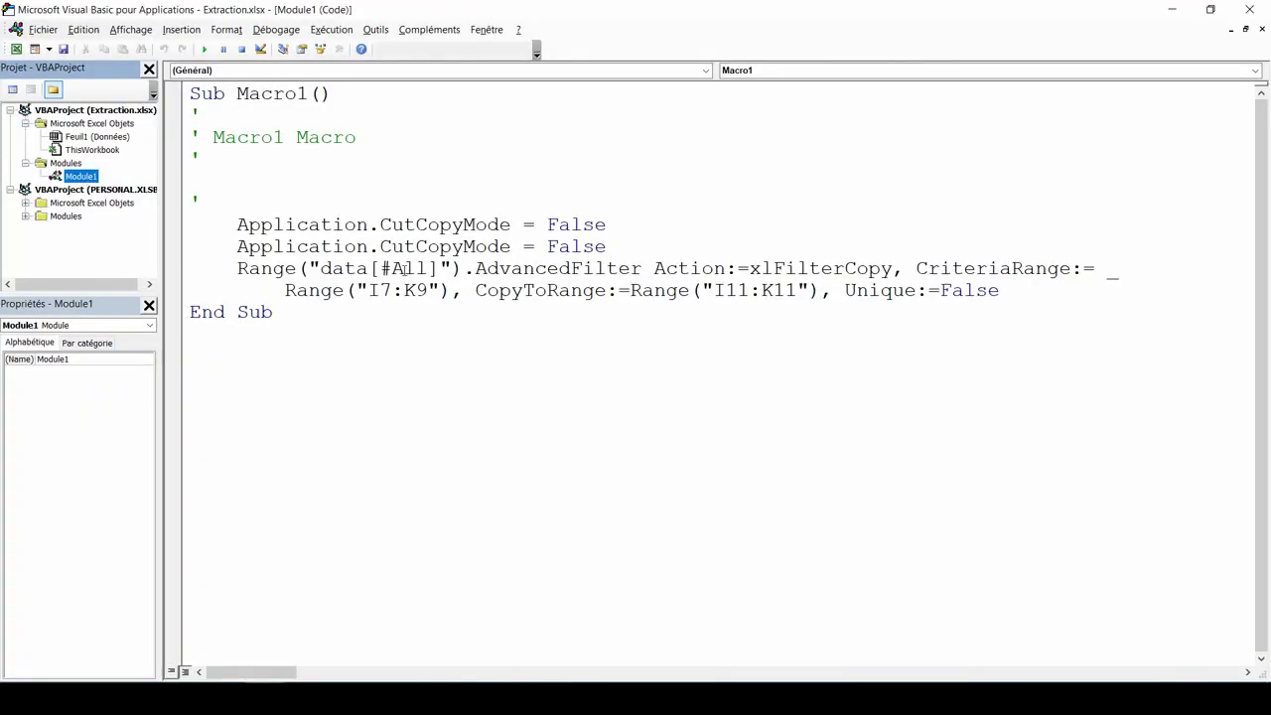
left_click_drag(237, 268, 459, 268)
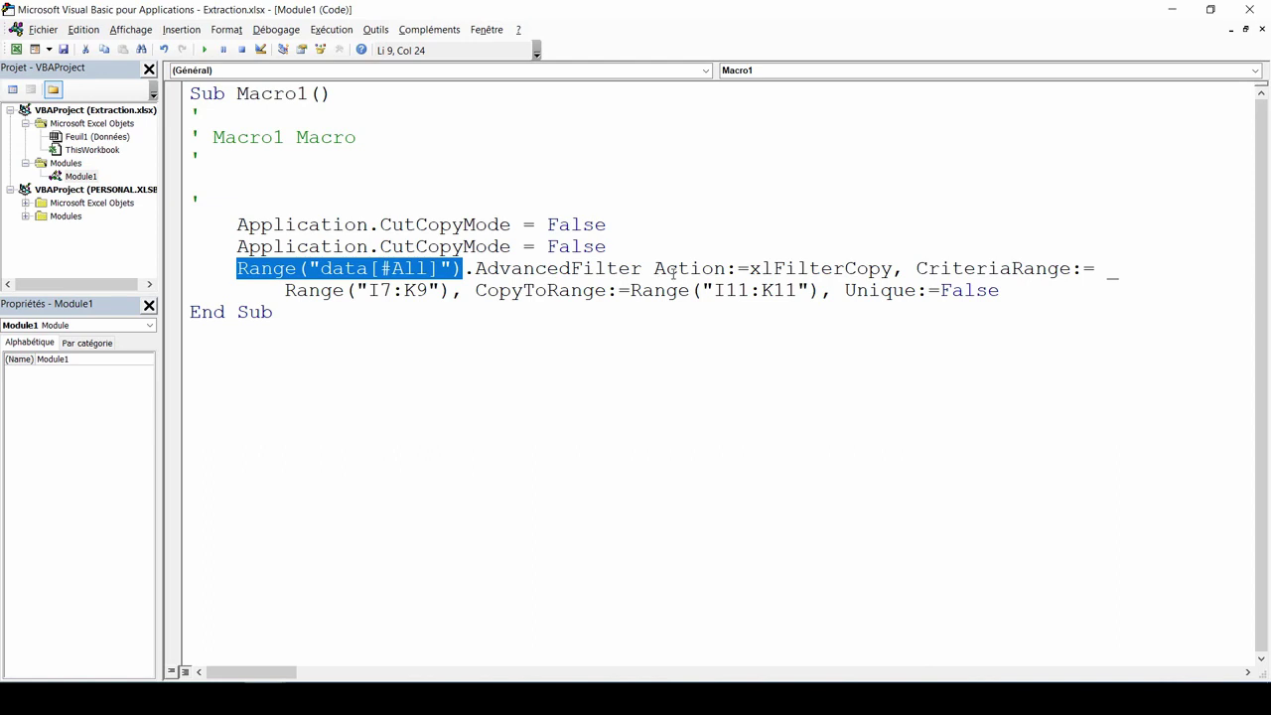
double_click(993, 268)
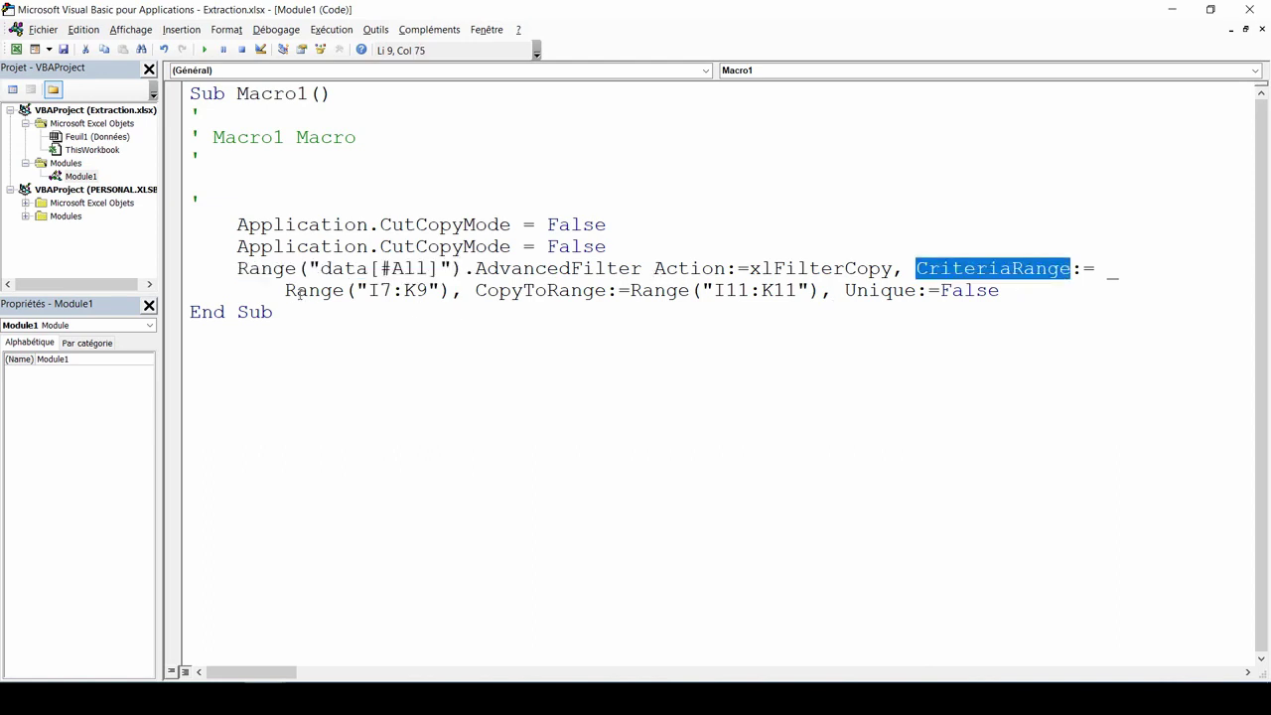
double_click(477, 290)
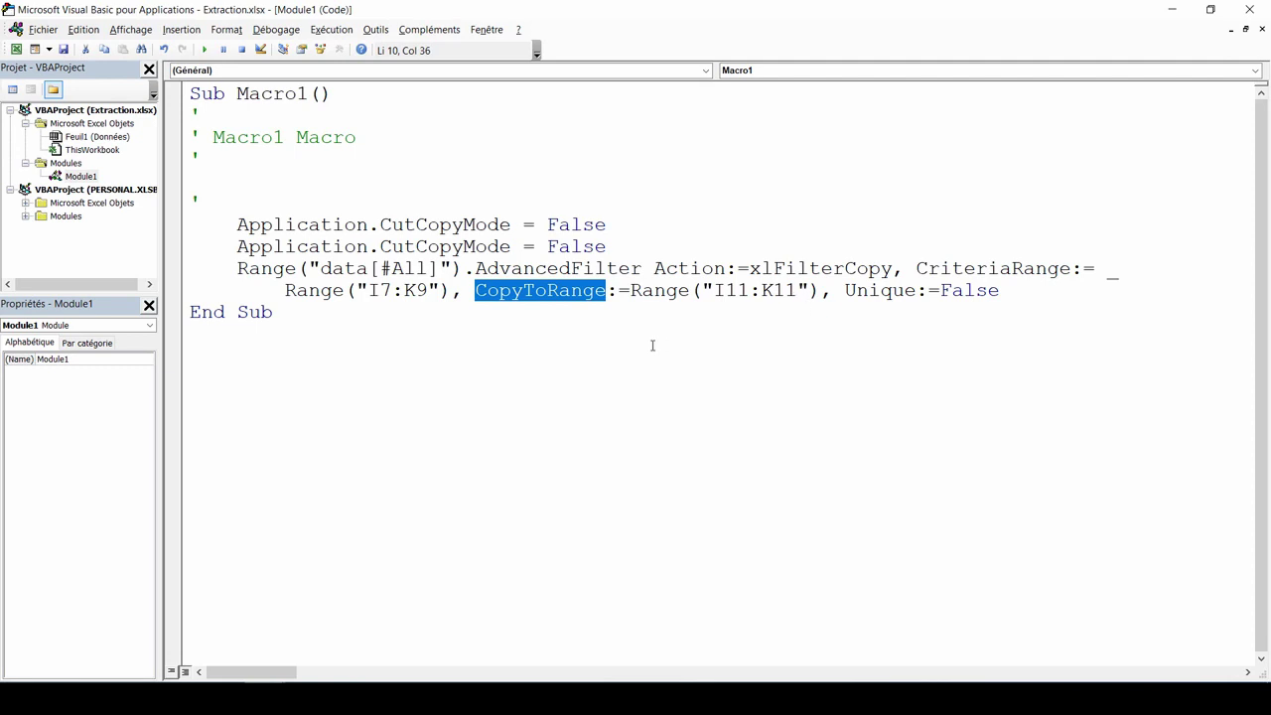
left_click_drag(1005, 289, 1007, 287)
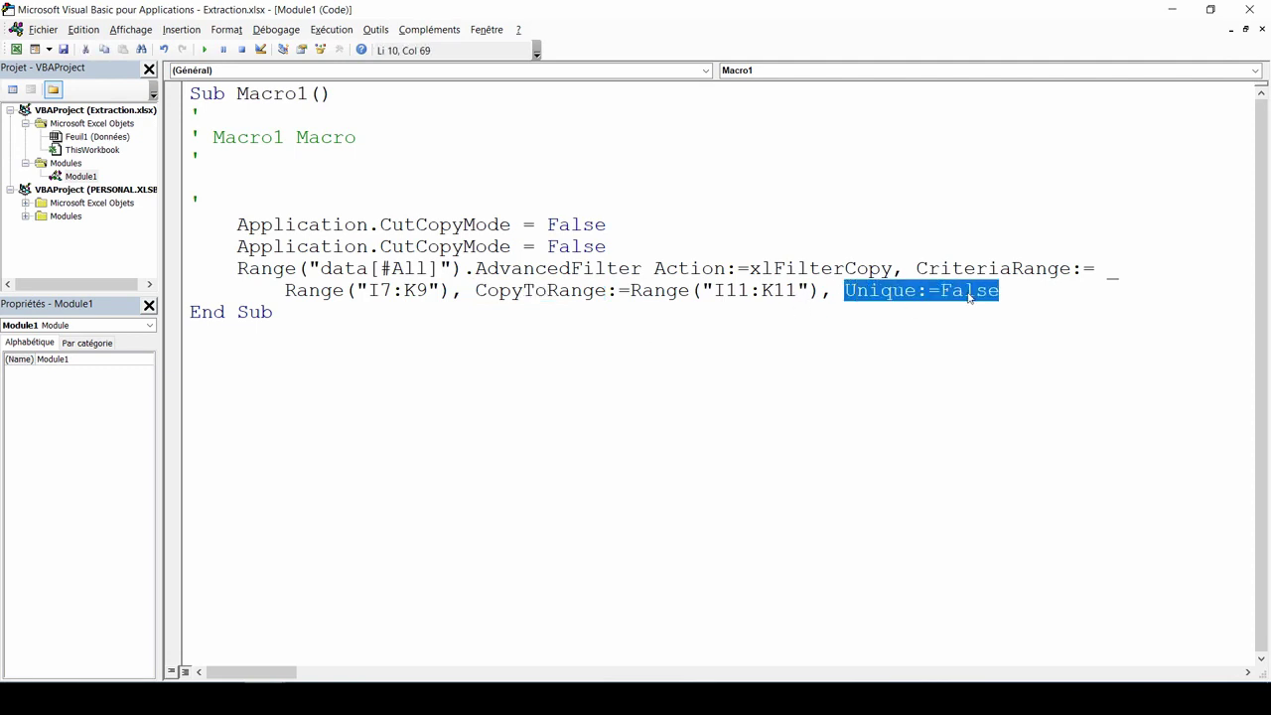
key("alt+F11")
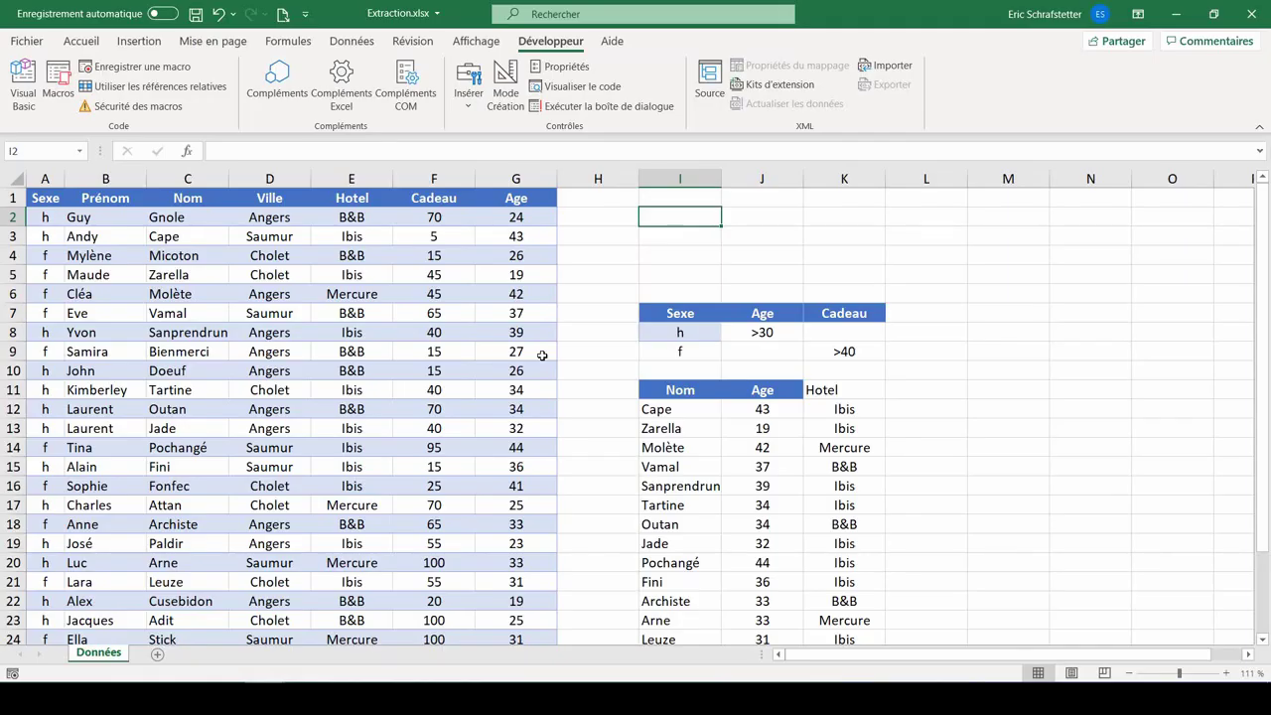
Type the labels Données, Critères, Sortie in I2:I4 and A1 in J2
type("Do")
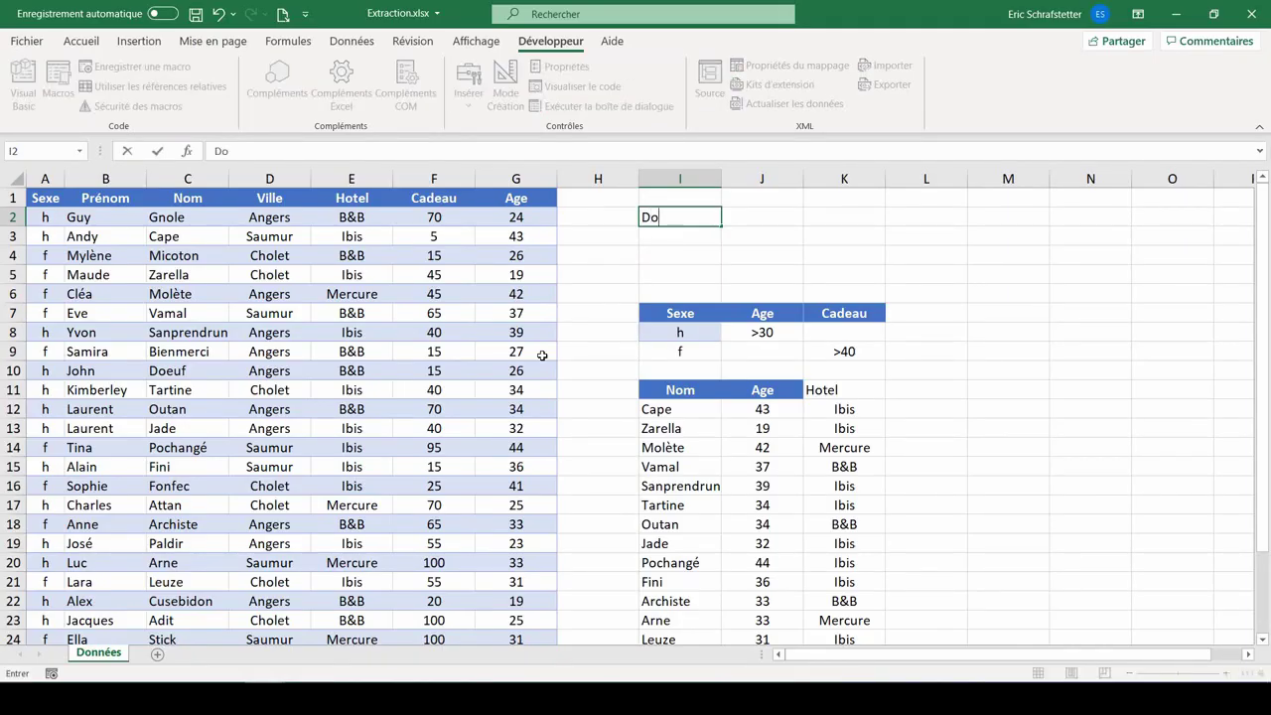
type("nnées Critères Sortie")
left_click_drag(762, 216, 744, 257)
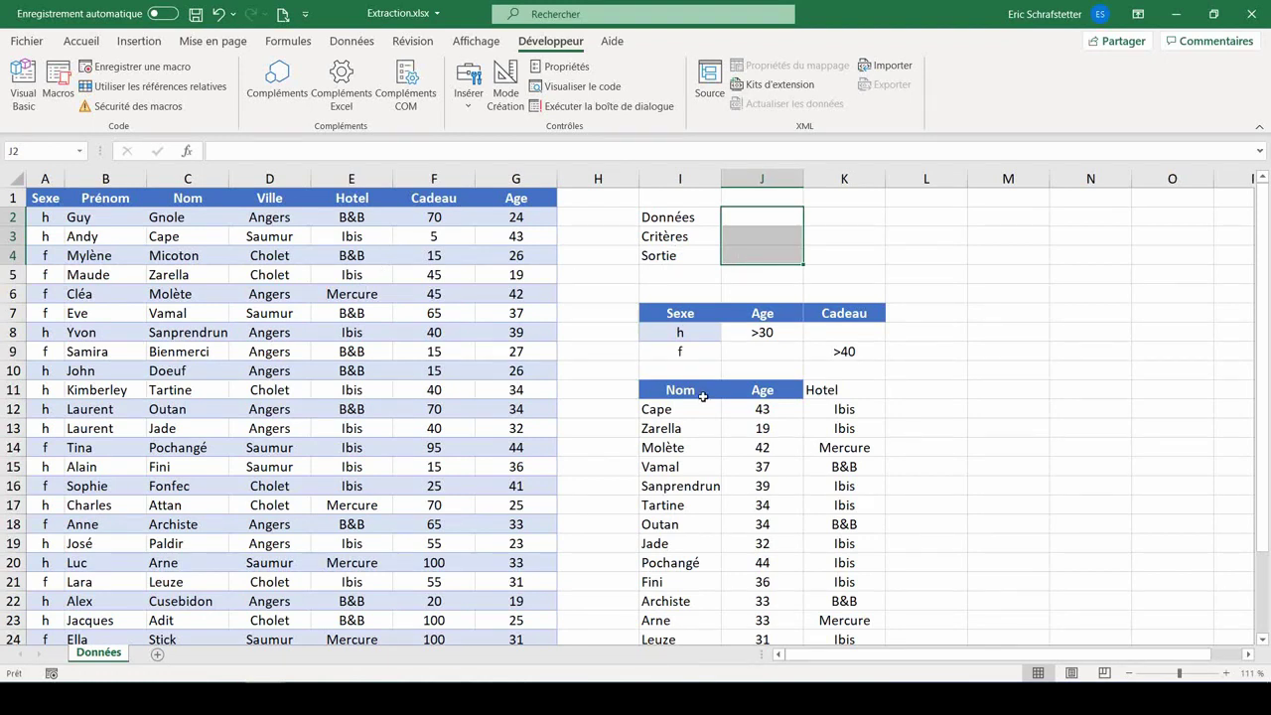
left_click(781, 215)
type("A1")
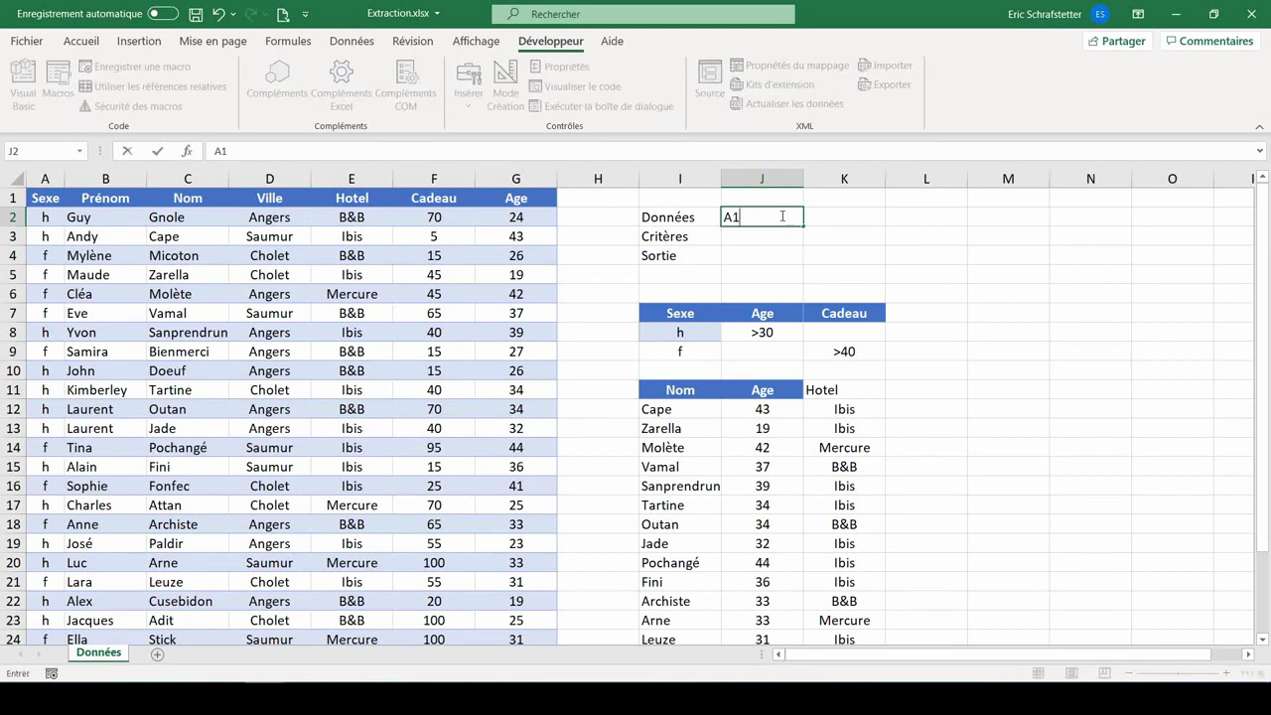
key("Return")
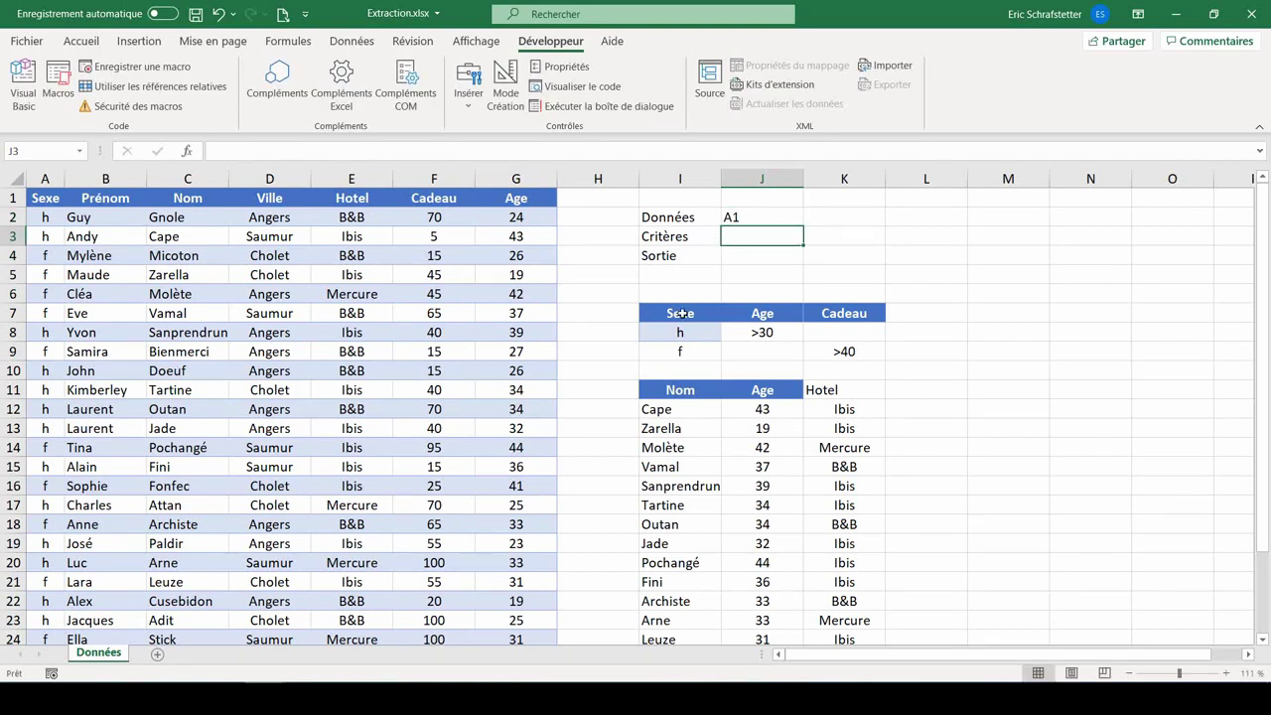
Enter I7 in J3 and I11 in J4 after checking those starting cells
left_click(681, 313)
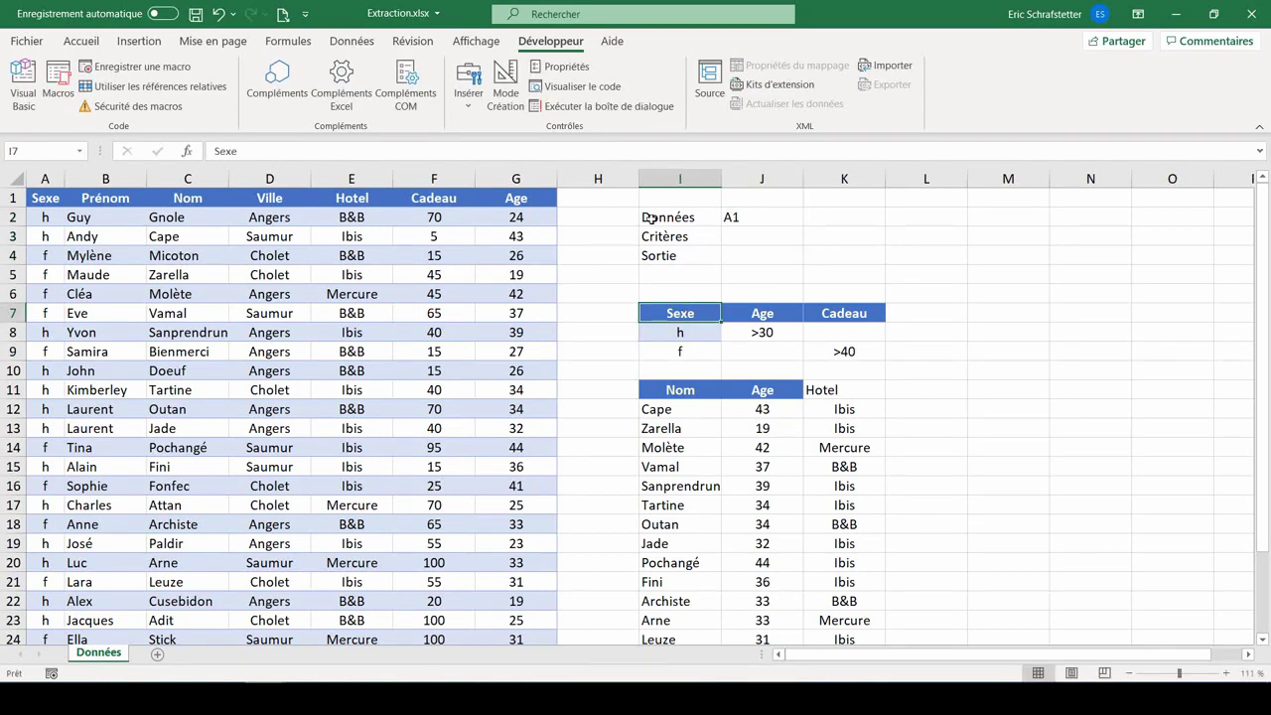
left_click(760, 236)
type("I7")
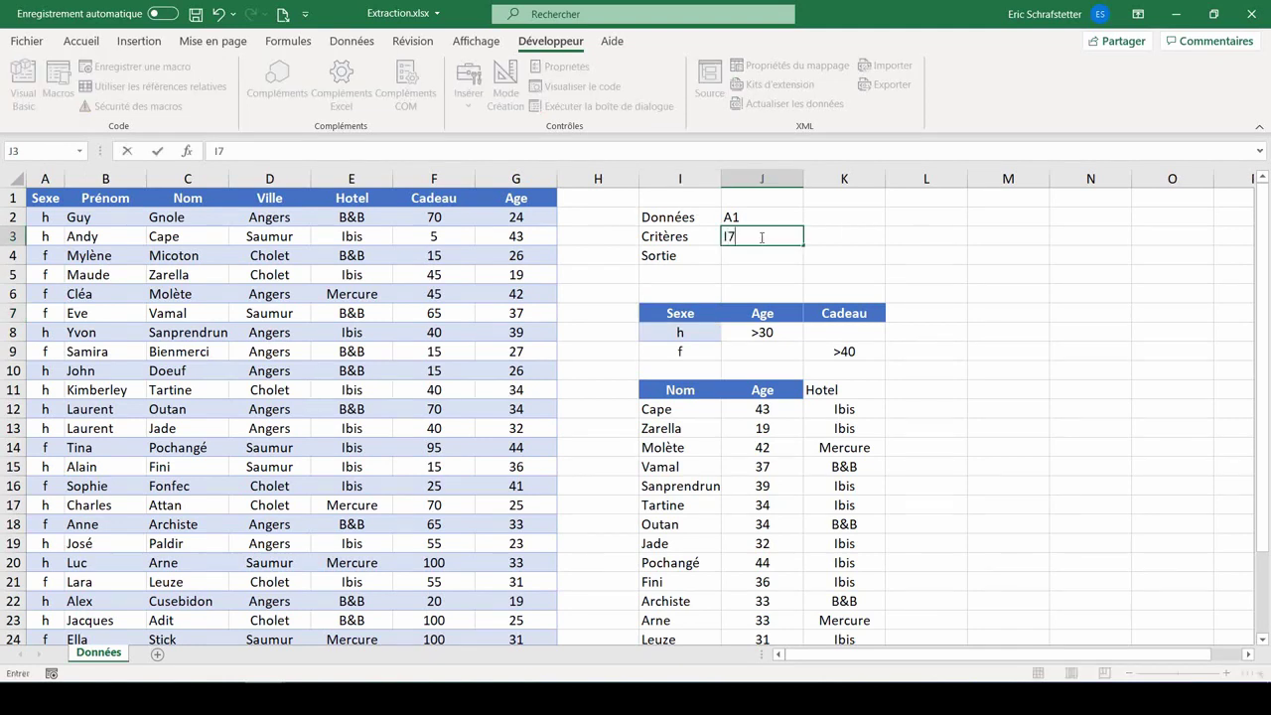
key("Return")
left_click(685, 314)
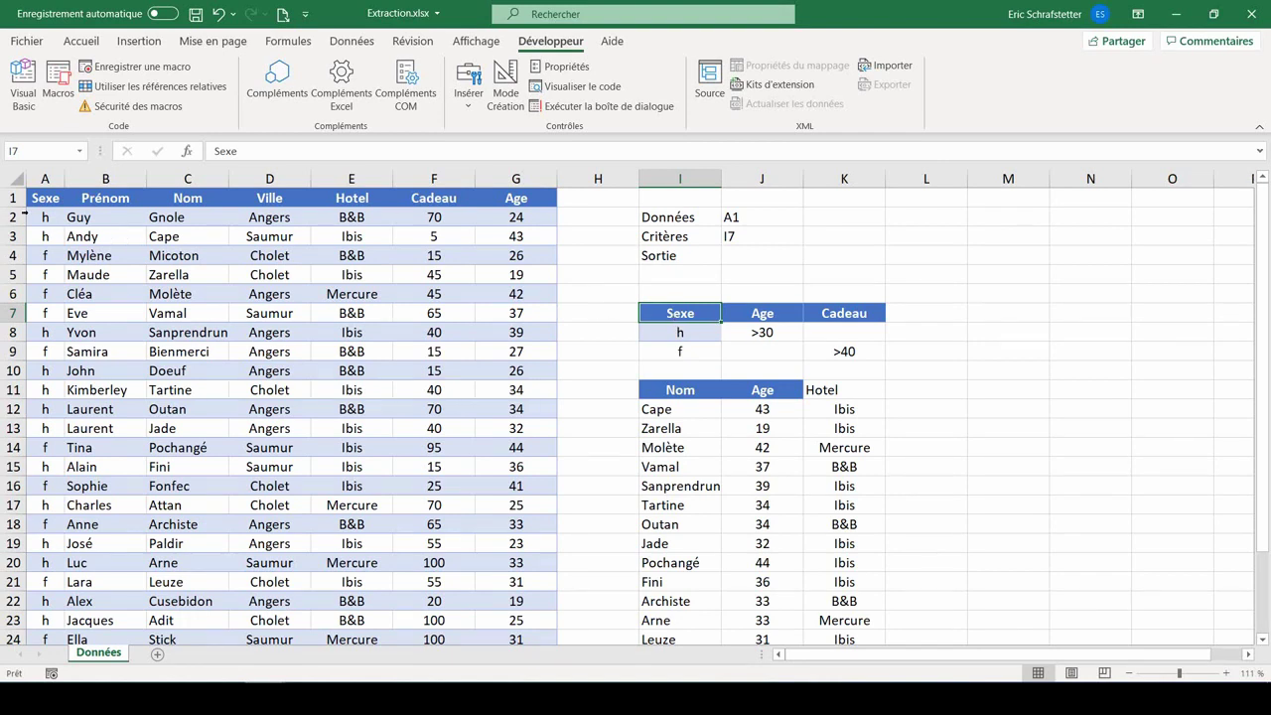
left_click(43, 198)
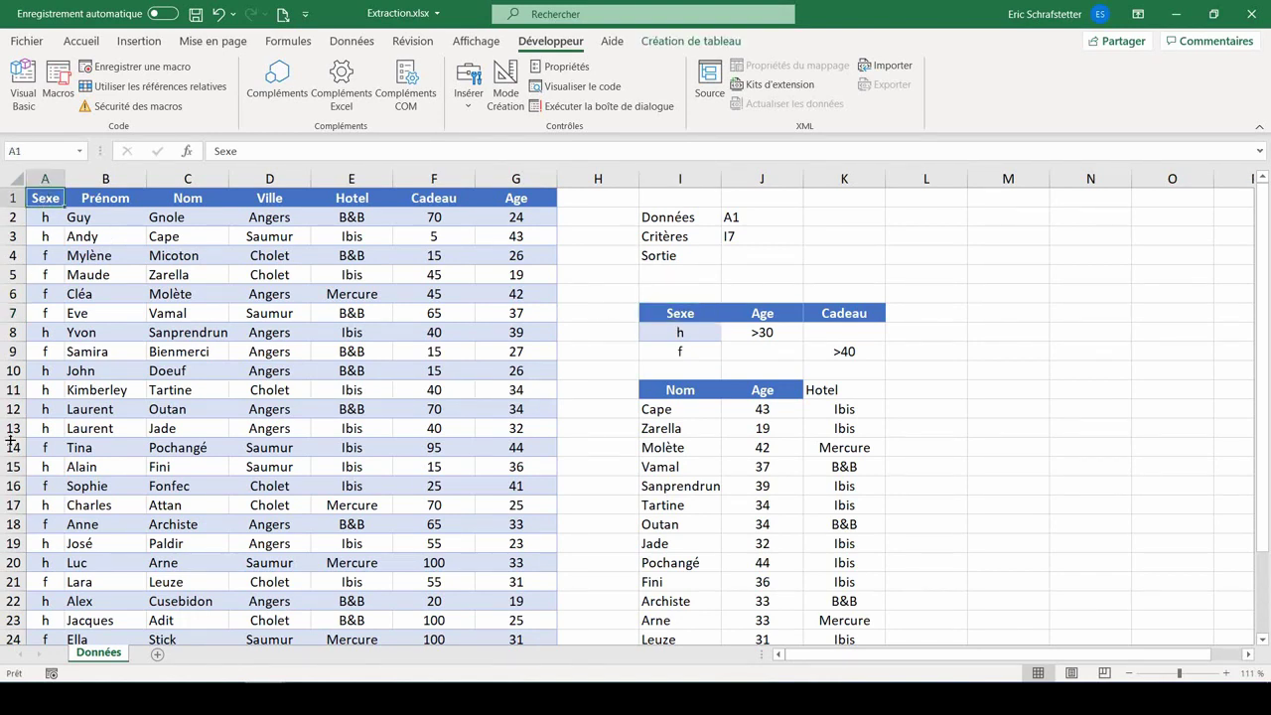
left_click(687, 393)
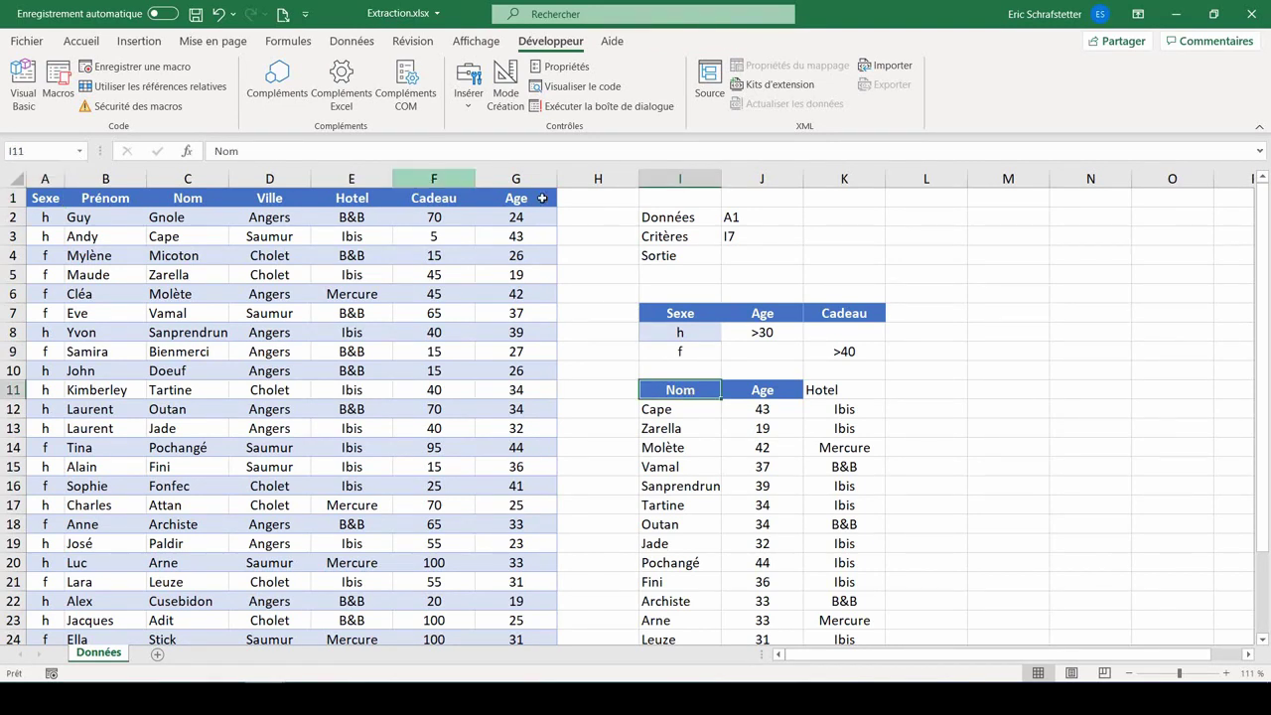
left_click(757, 255)
type("I11")
key("Return")
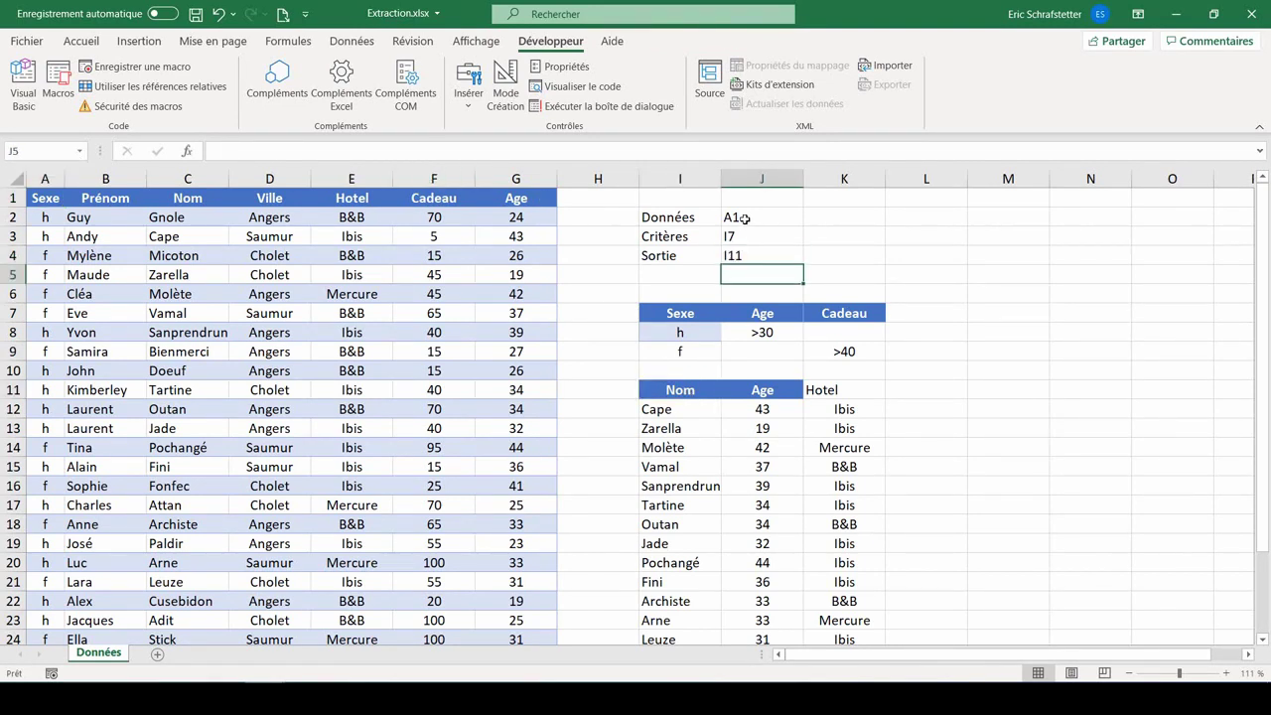
Review the J2:J4 values and select the three parameter cells
left_click(743, 218)
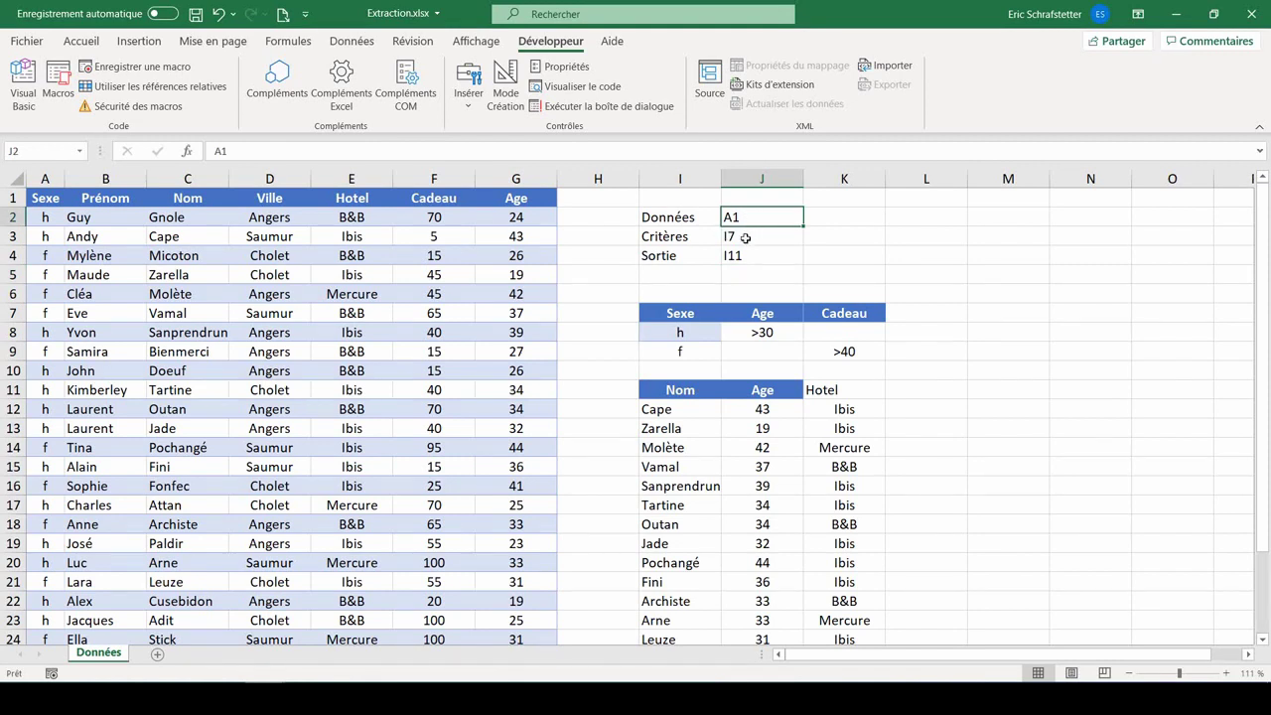
left_click(747, 238)
left_click(739, 259)
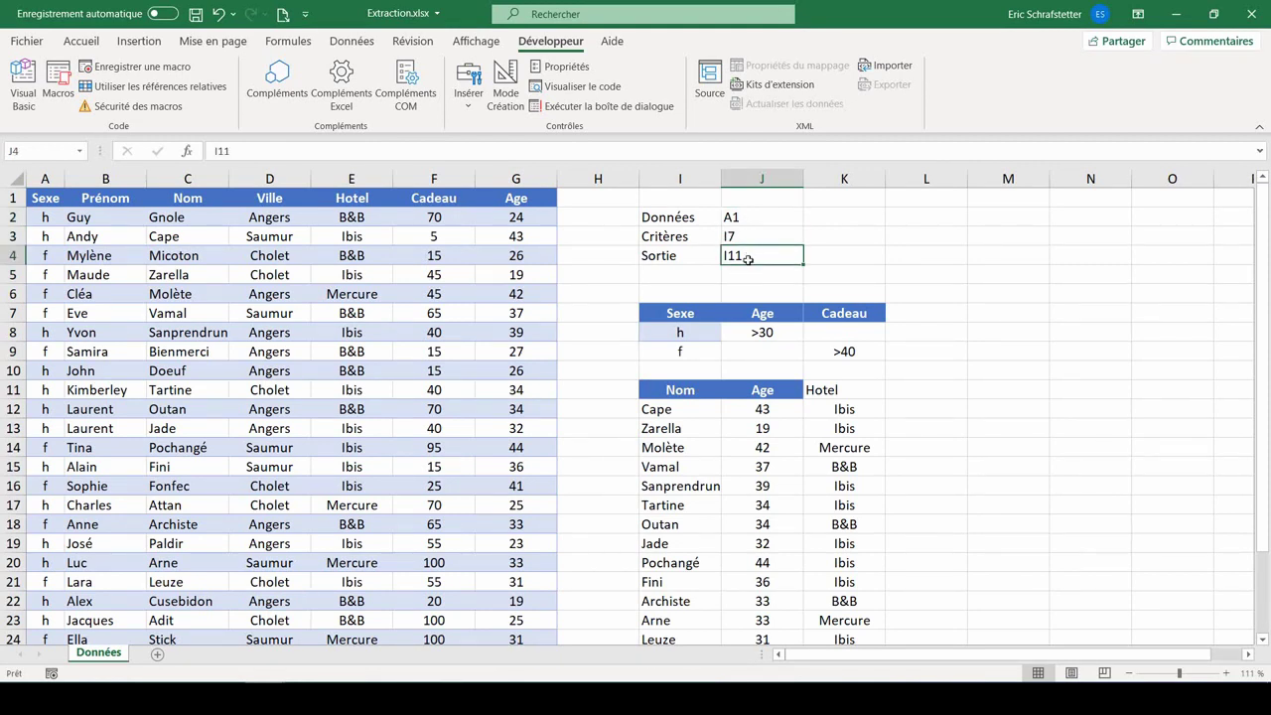
left_click_drag(743, 217, 743, 256)
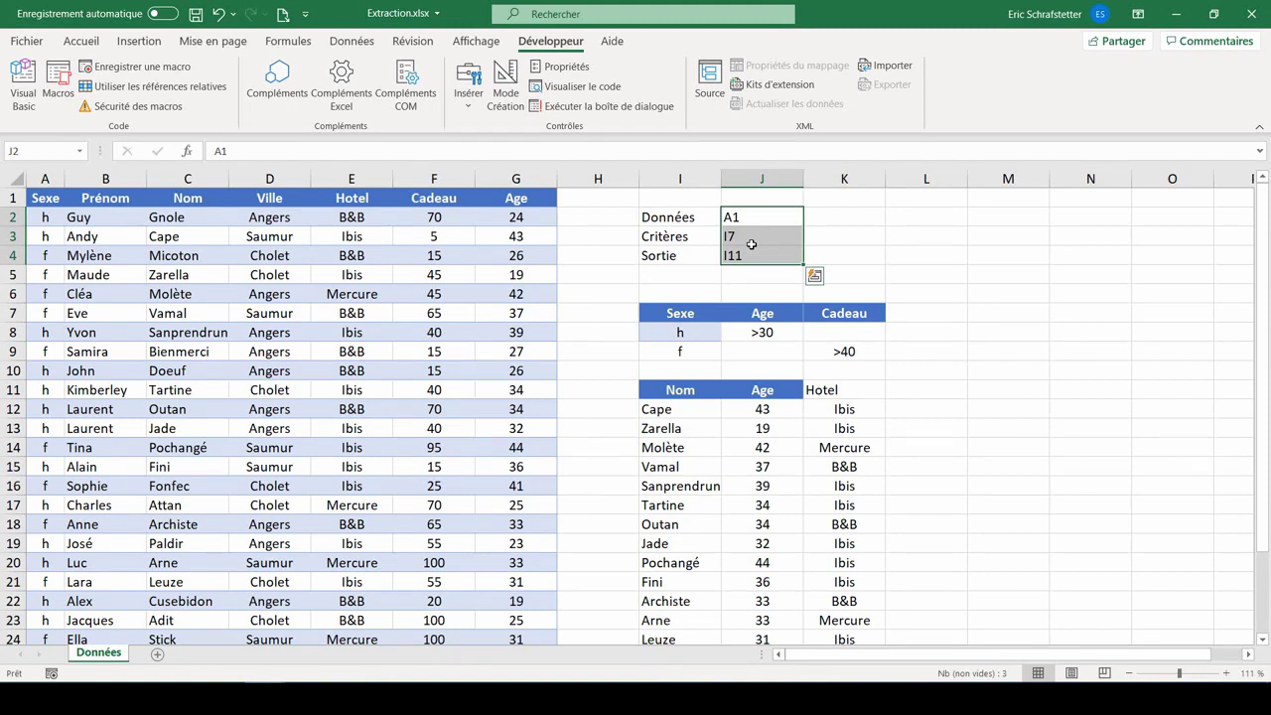
Name J2:J4 'parametres' in the Name Box and reselect it to verify the name
left_click(30, 151)
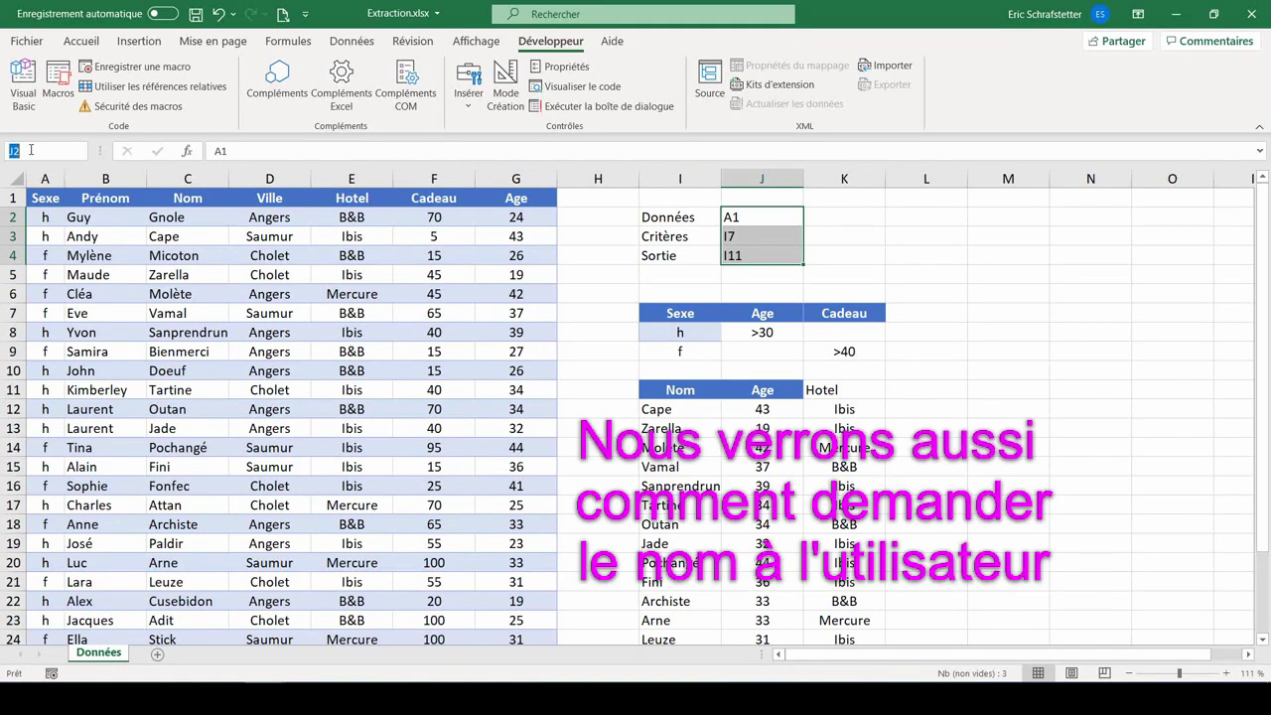
type("parametres")
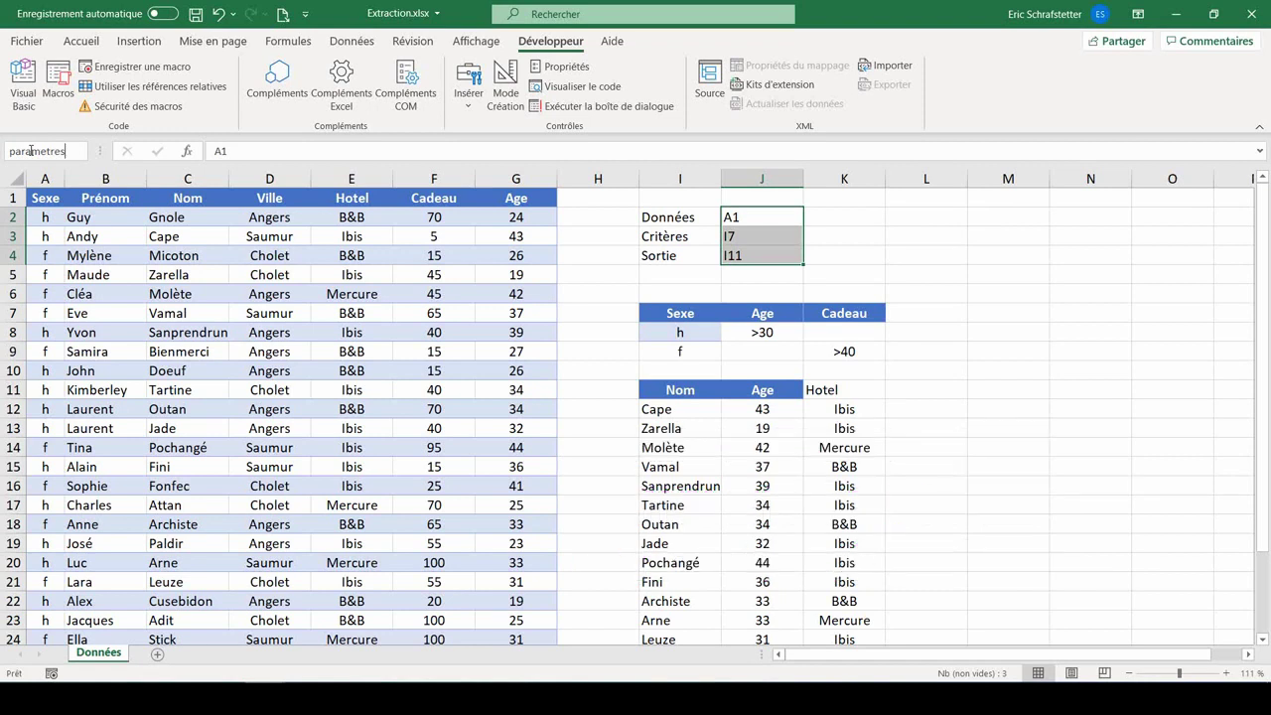
key("Return")
left_click(269, 428)
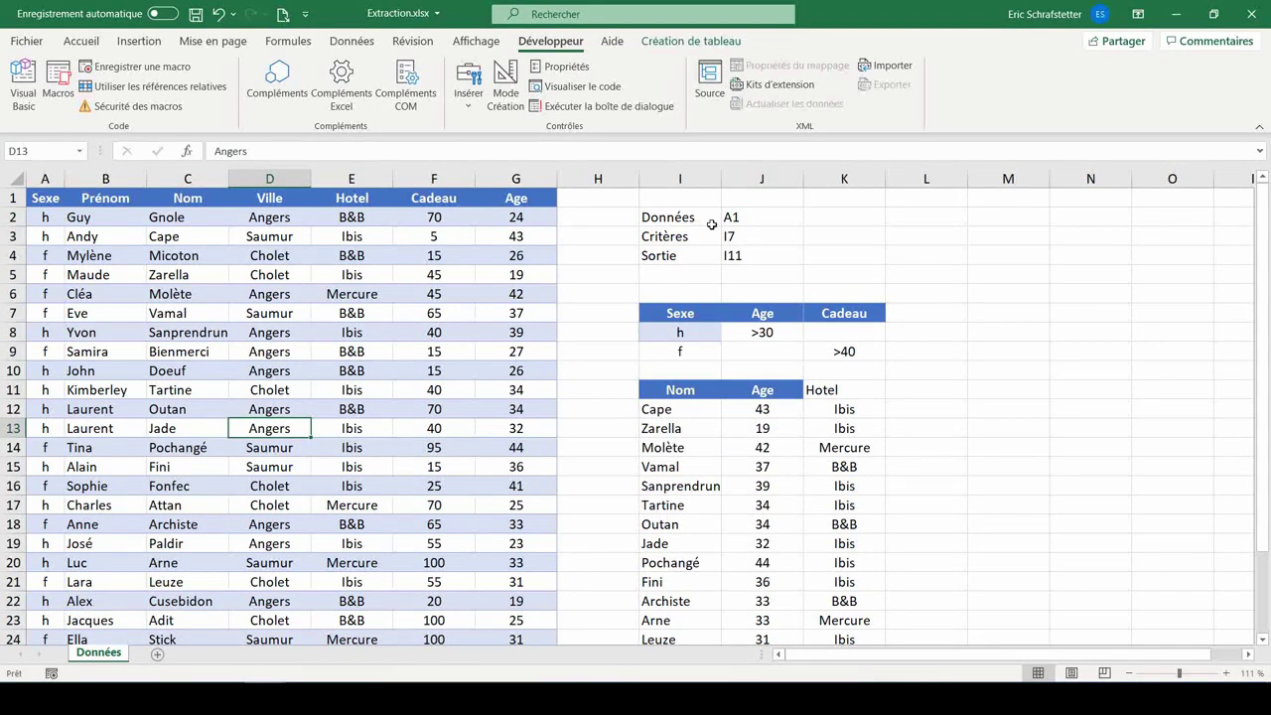
left_click(755, 215)
left_click_drag(754, 215, 753, 258)
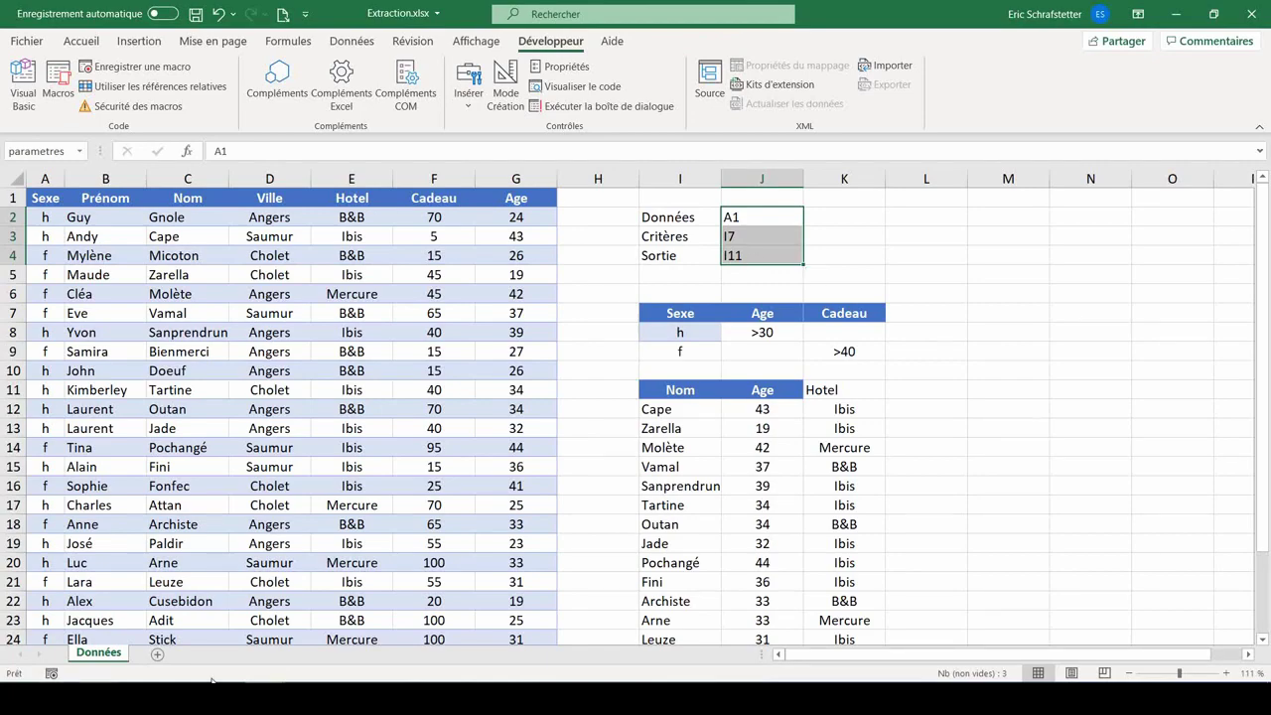
key("alt+F11")
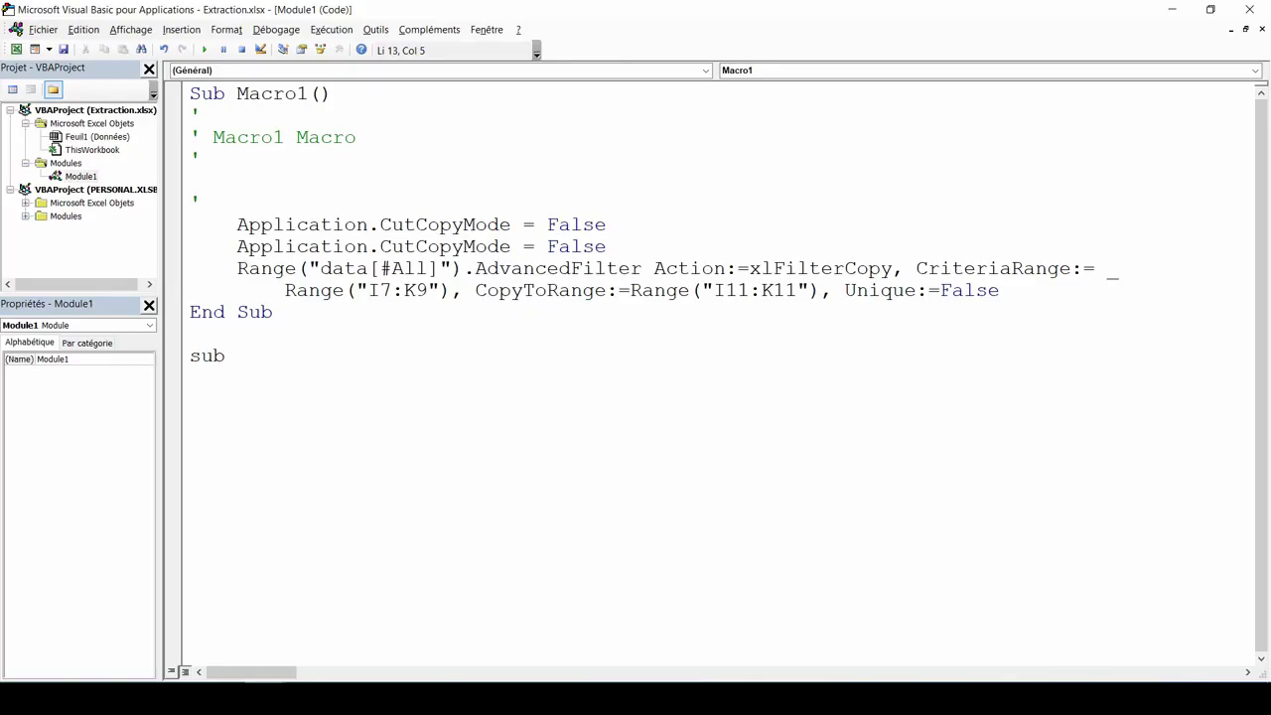
Start Sub extraction() and declare dcs(2) As String, commented 'dcs = données + critères + sortie'
type("extraction()")
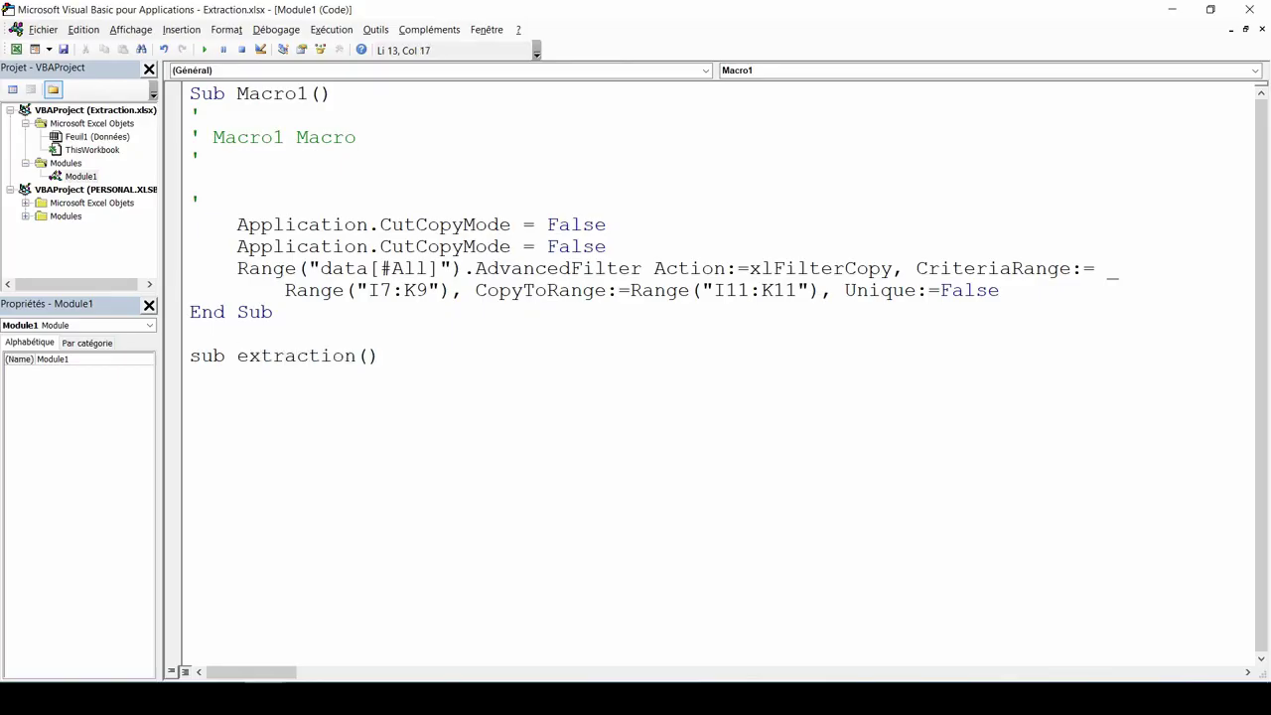
key("Return")
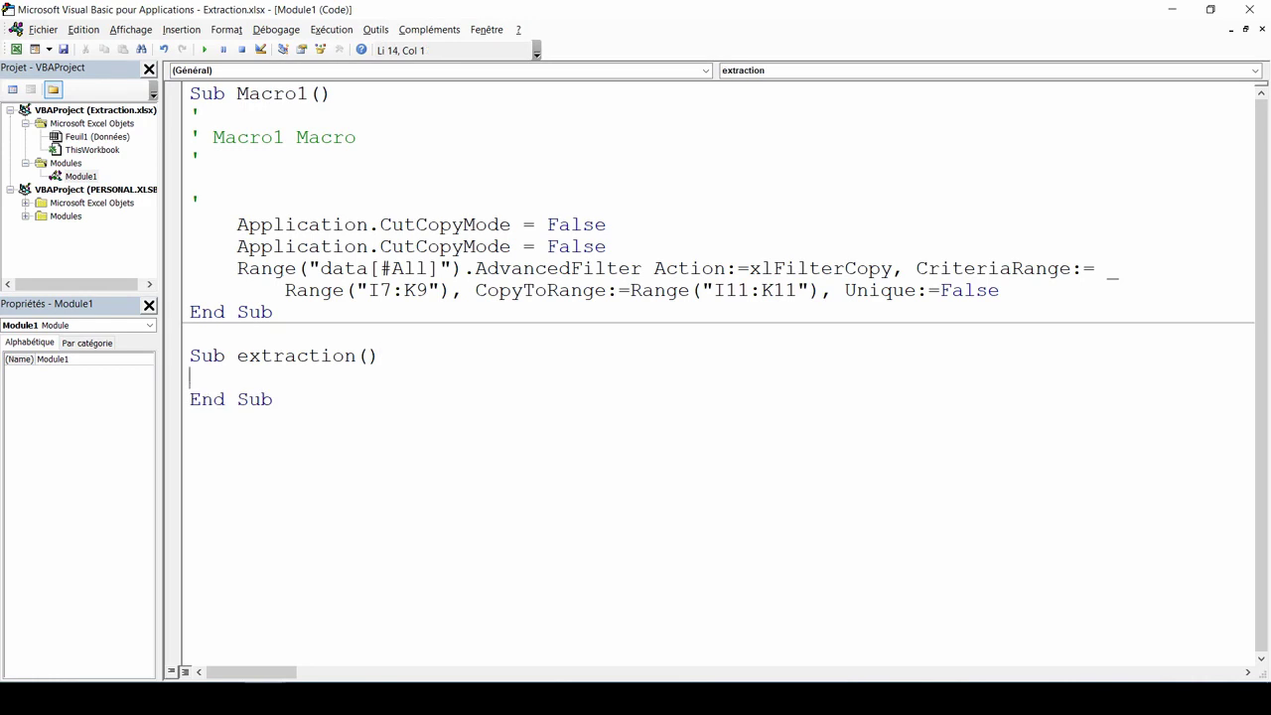
type("dim ")
type("dc")
type("s")
type("(")
type("3")
key("BackSpace")
type("2)")
type("as ")
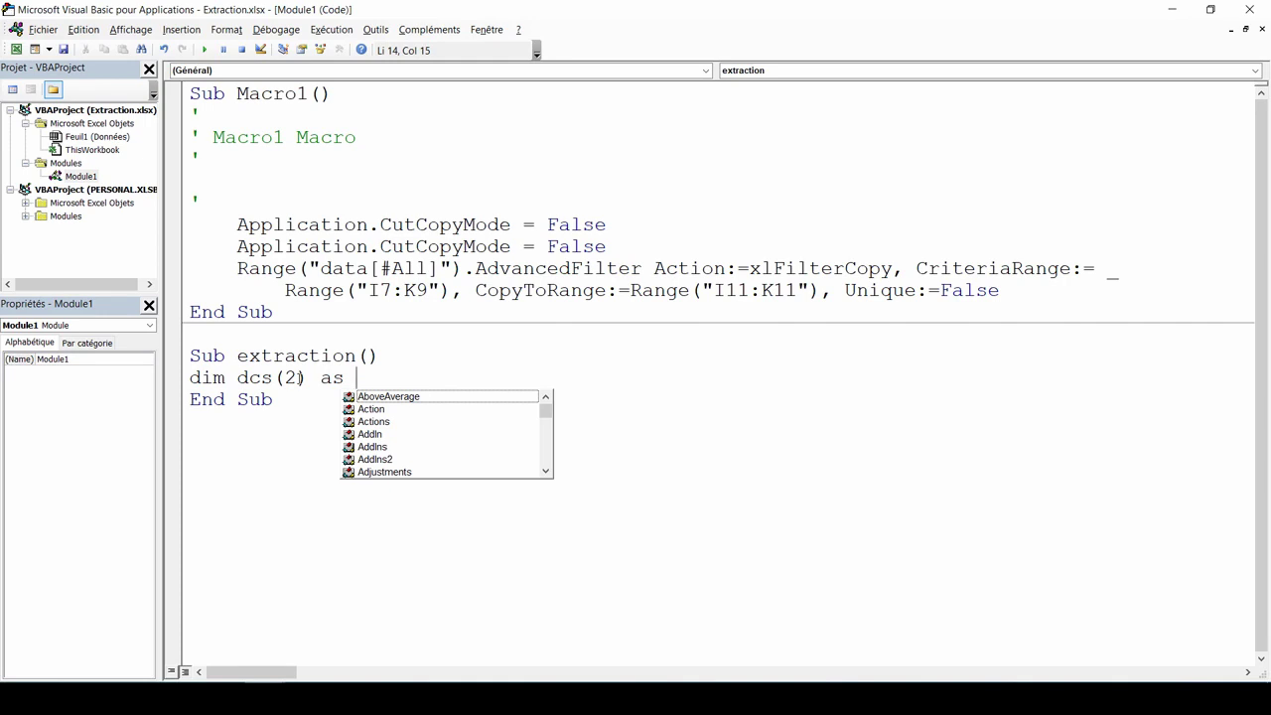
type("str")
key("Tab")
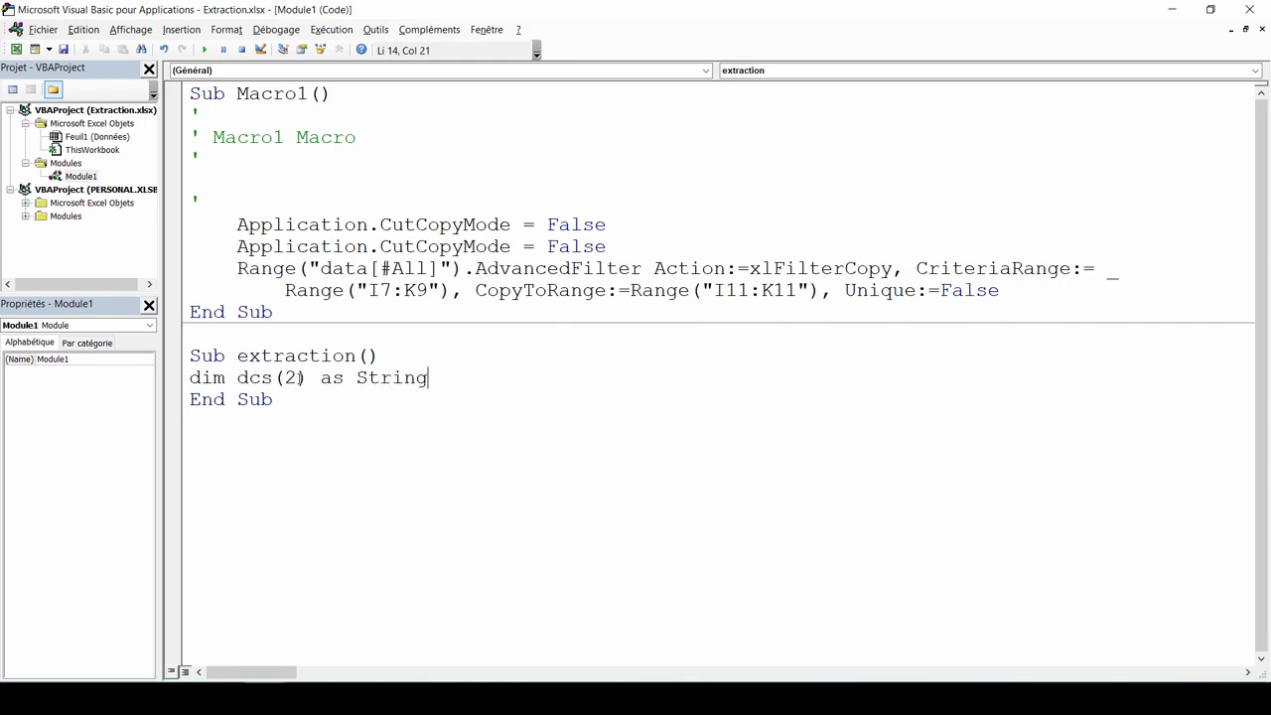
key("alt+F11")
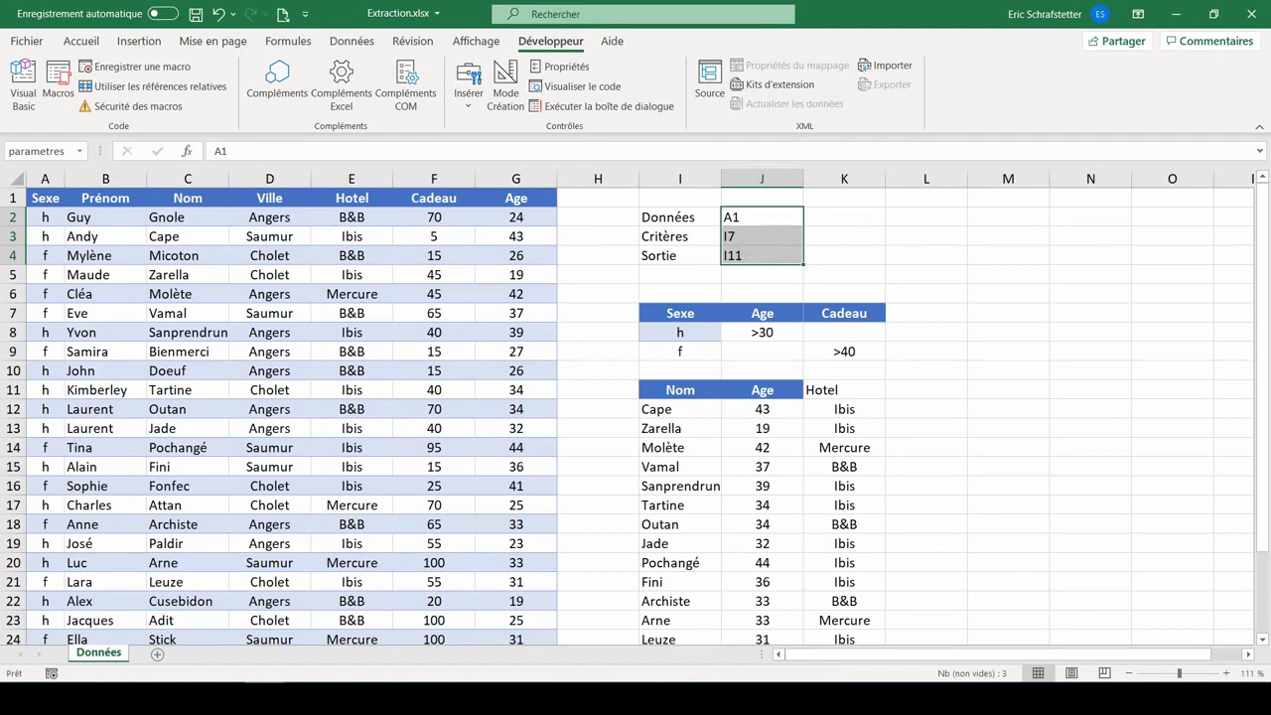
key("alt+F11")
type("'")
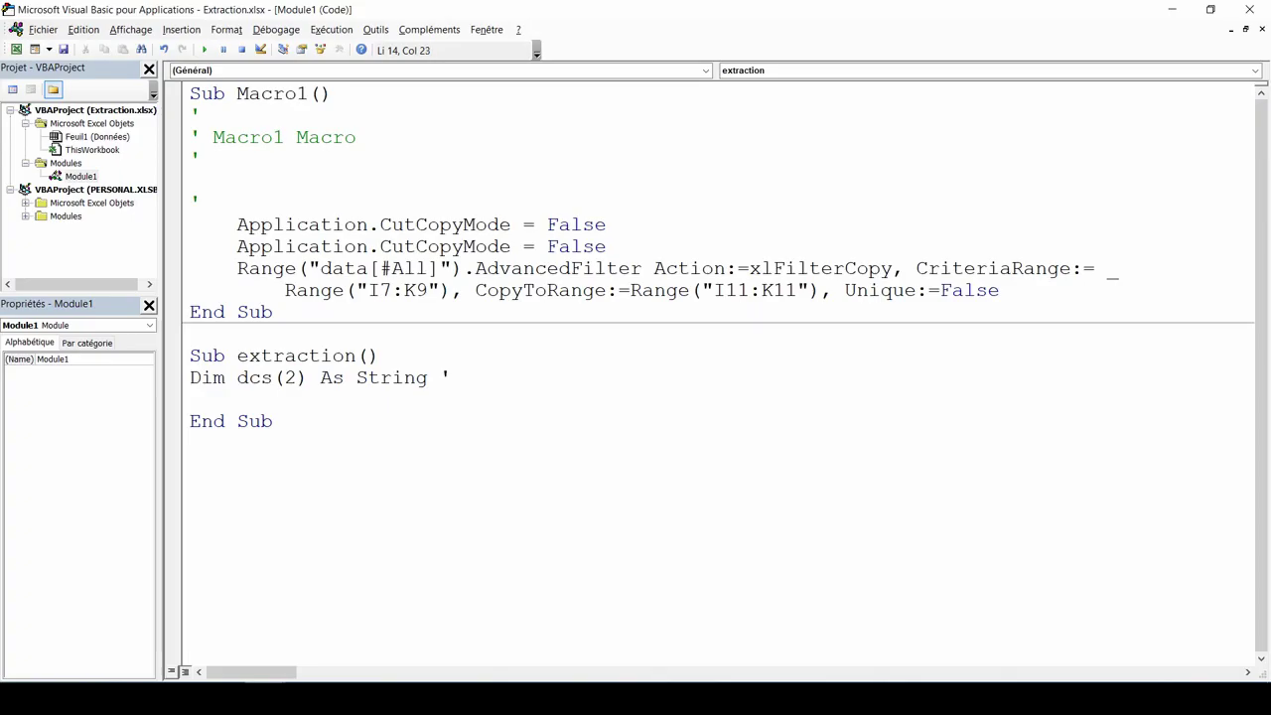
type("dc")
type("s = don")
type("nées + critères + sortie")
Check the parametres range J2:J4, then declare cellule As Range and leave blank lines below
left_click(679, 392)
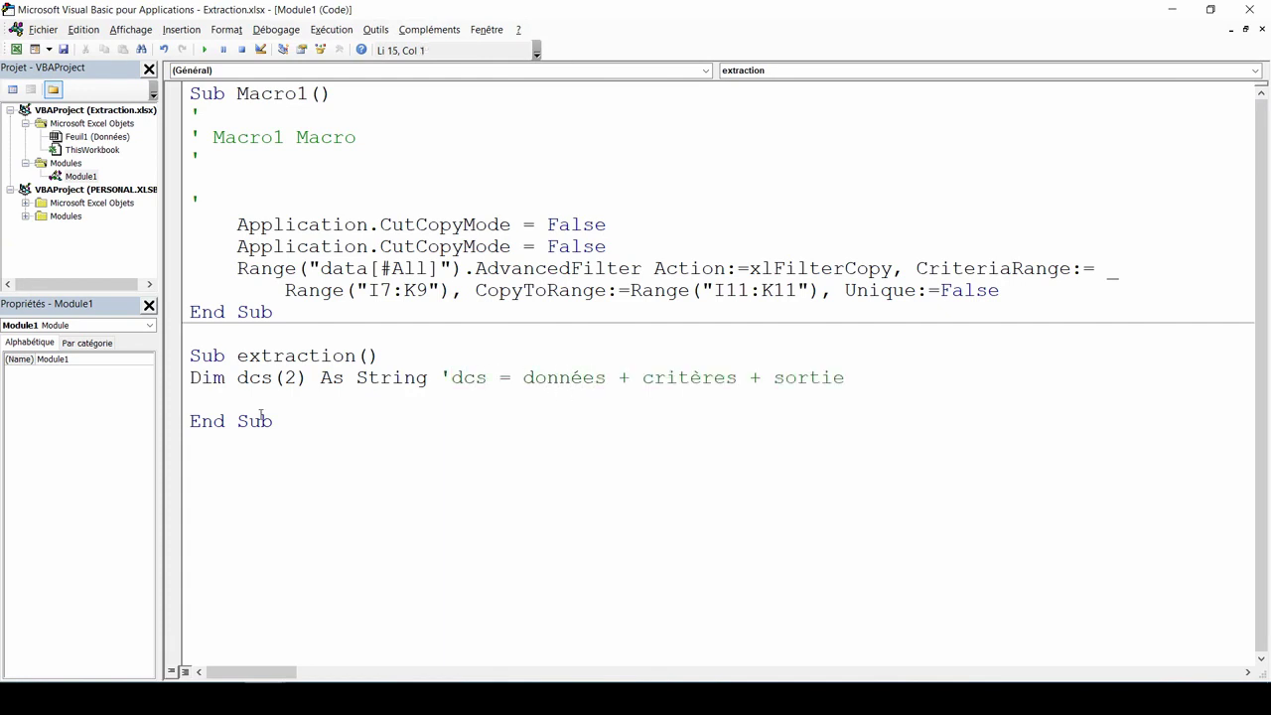
key("alt+F11")
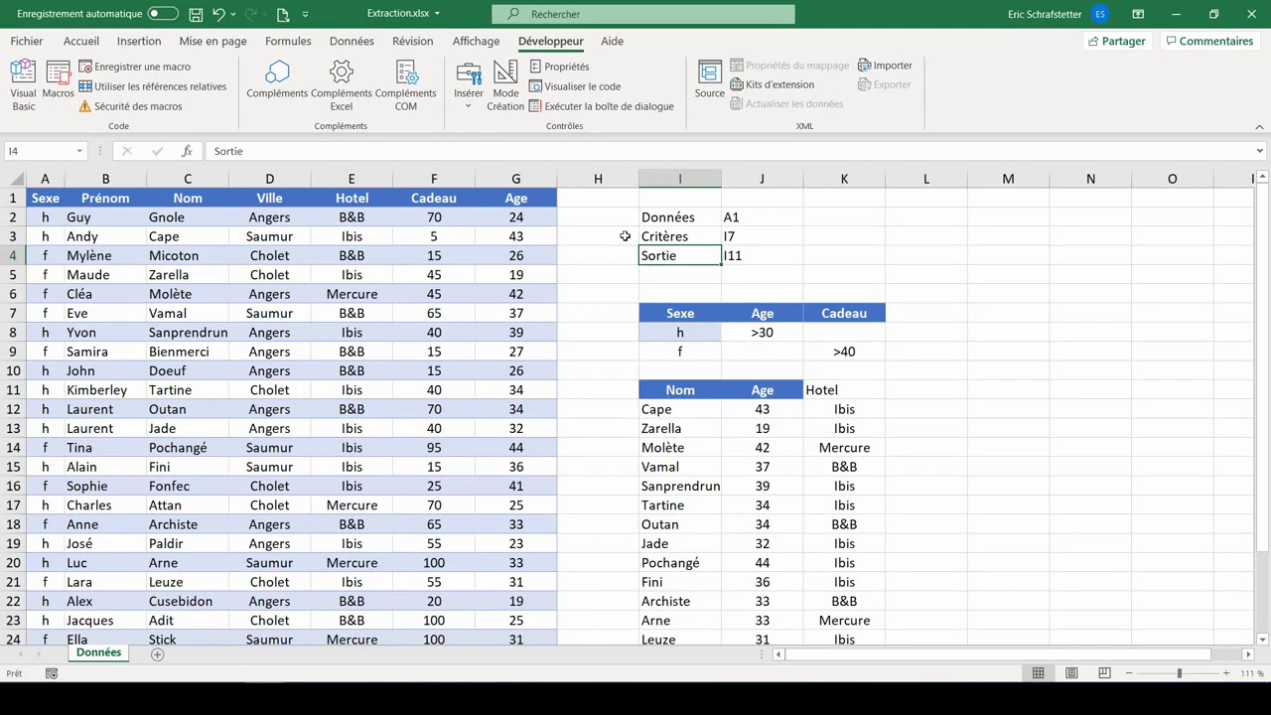
left_click_drag(738, 222, 751, 255)
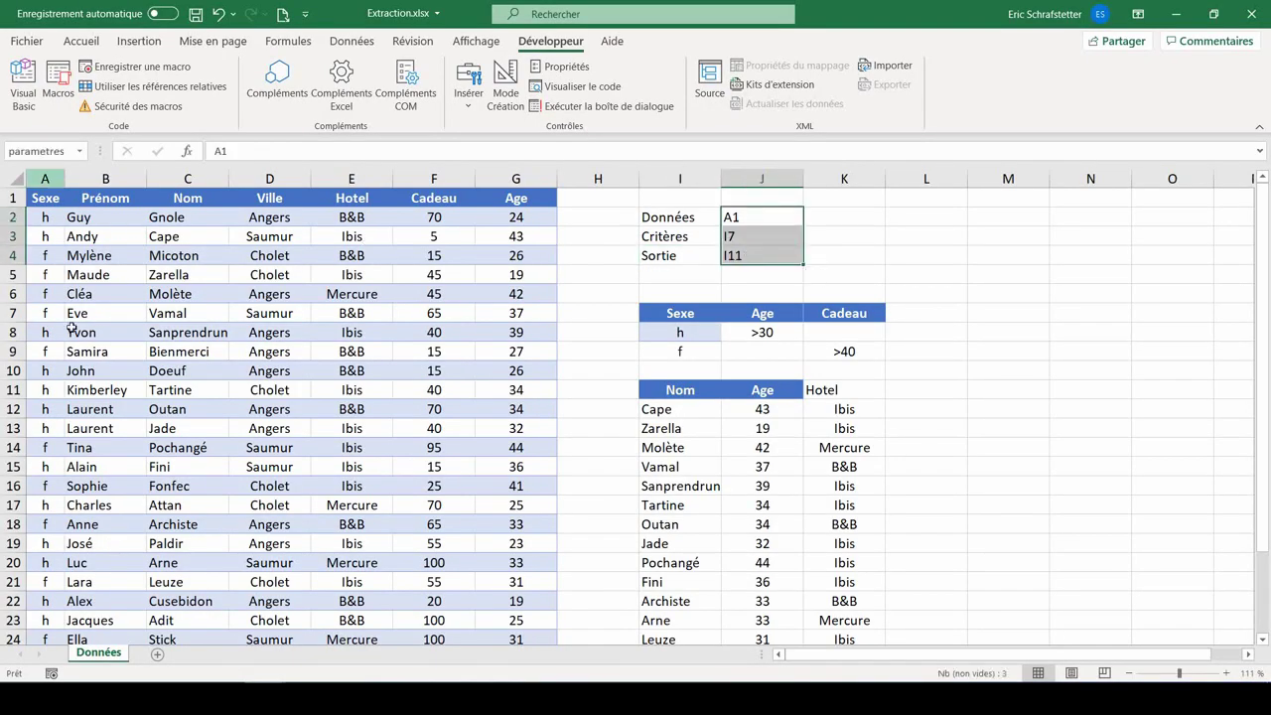
key("alt+F11")
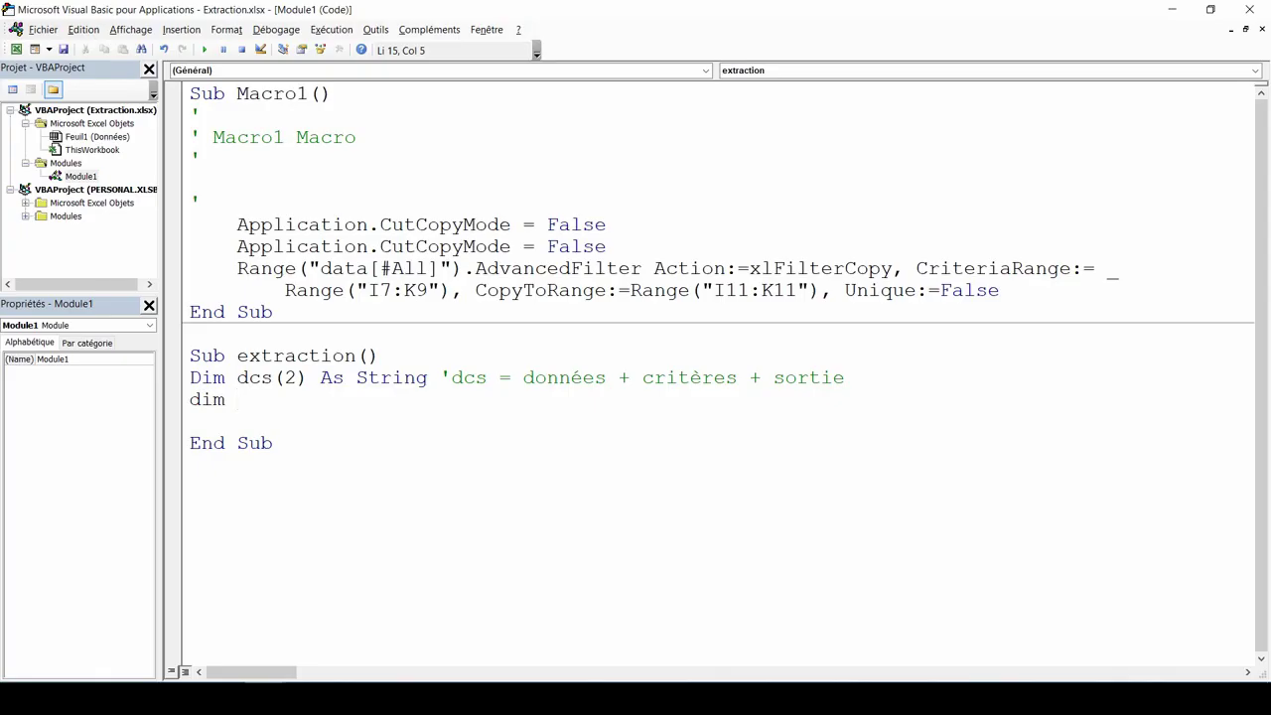
type("cellule as")
type(" range")
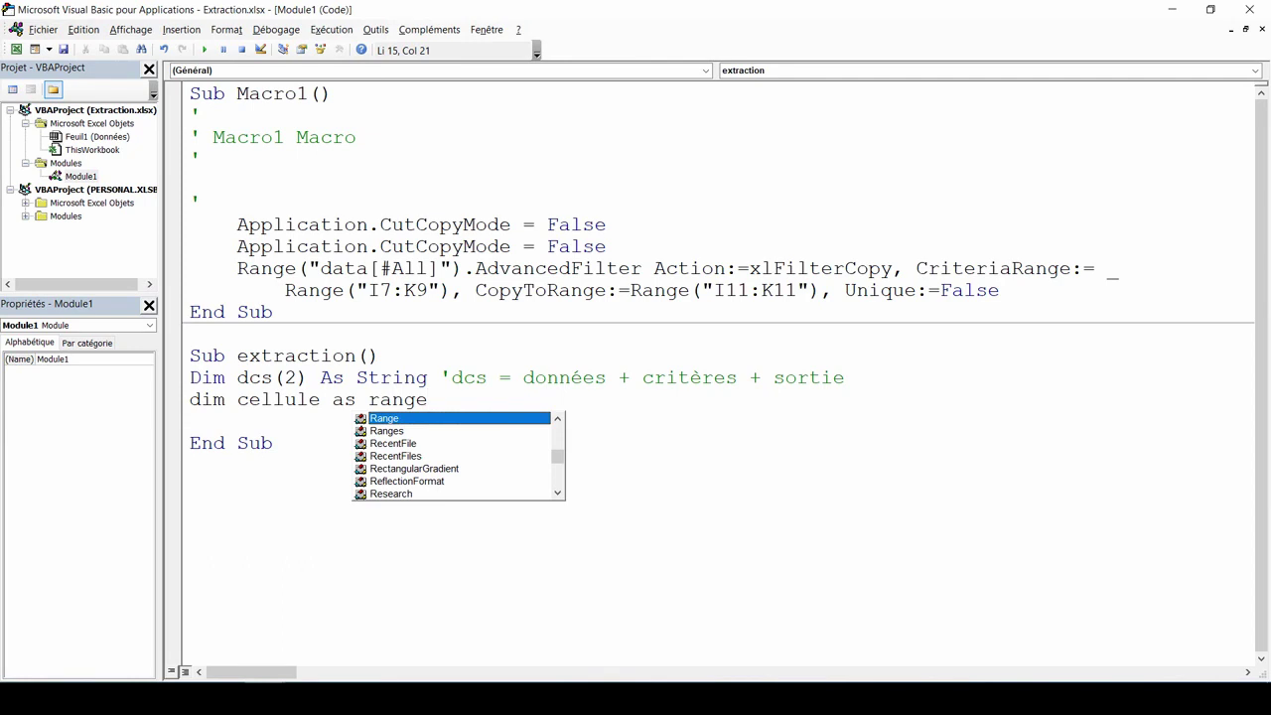
key("Return")
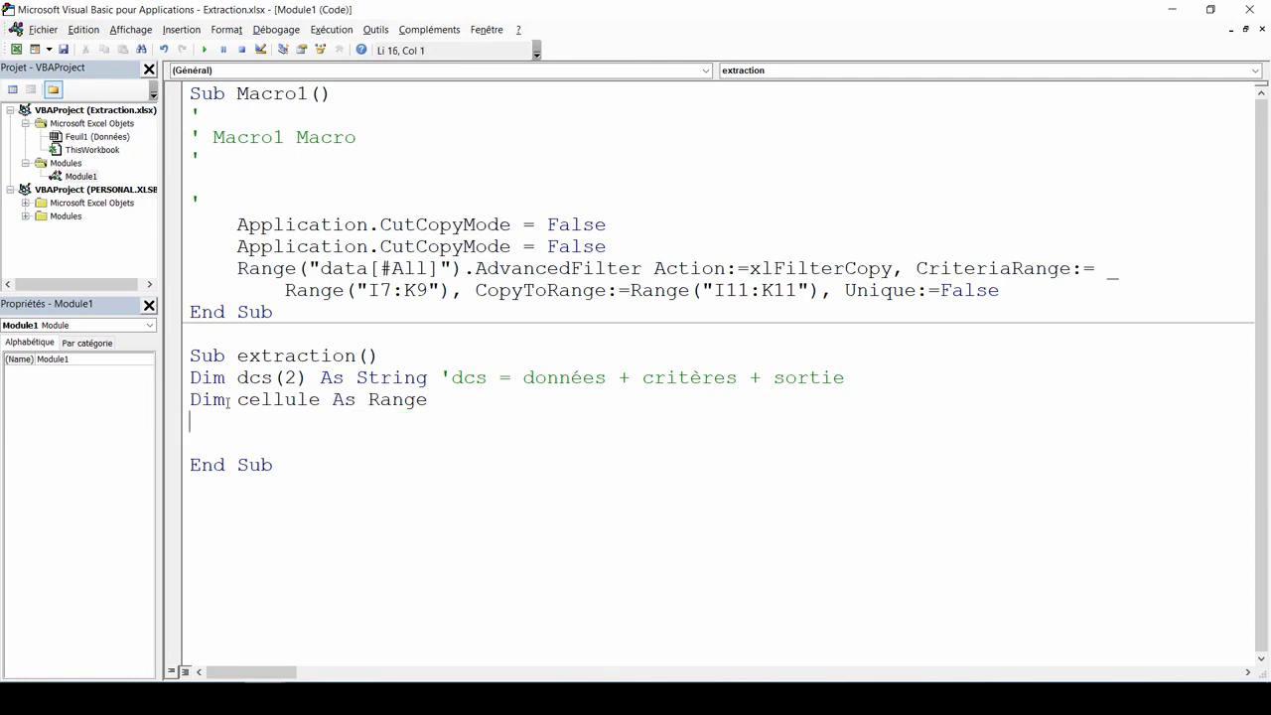
key("Return")
Write a For Each cellule In Range("parametres") loop assigning dcs(i) = cellule.Value, closed by Next
type("for ea")
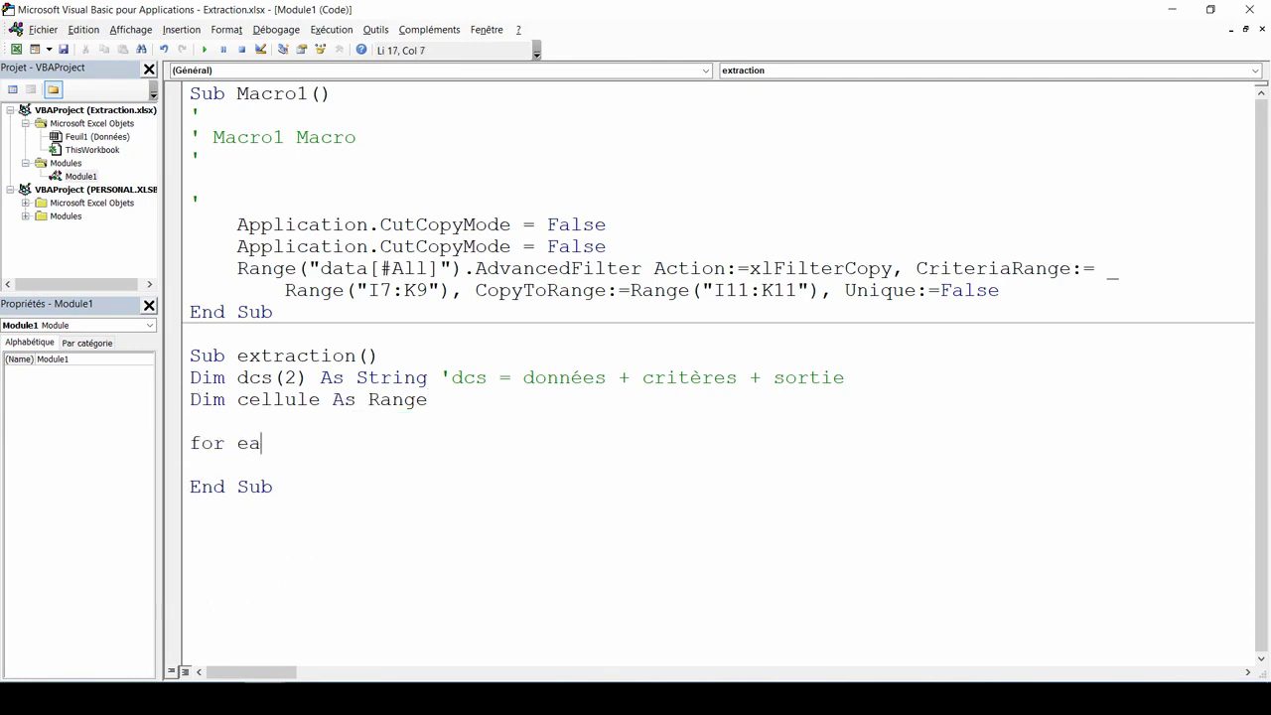
type("ch cellule ")
type("in ")
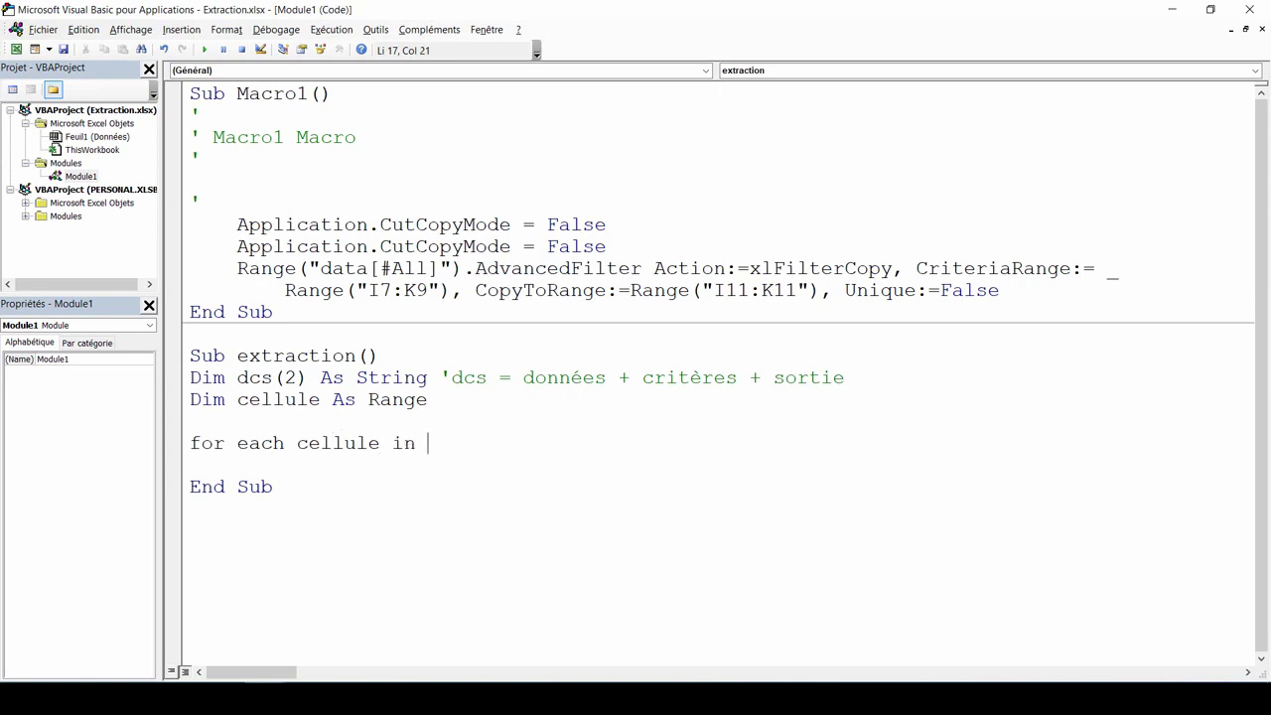
type("range(\"p")
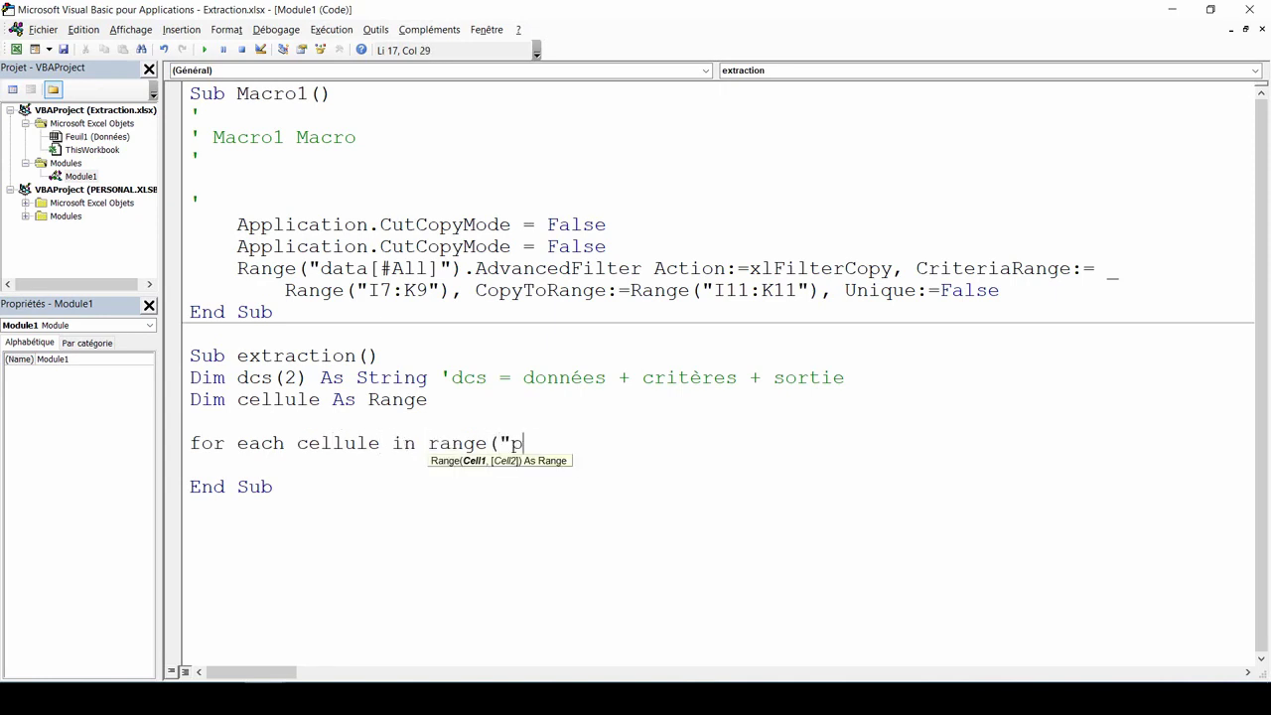
type("arametres")
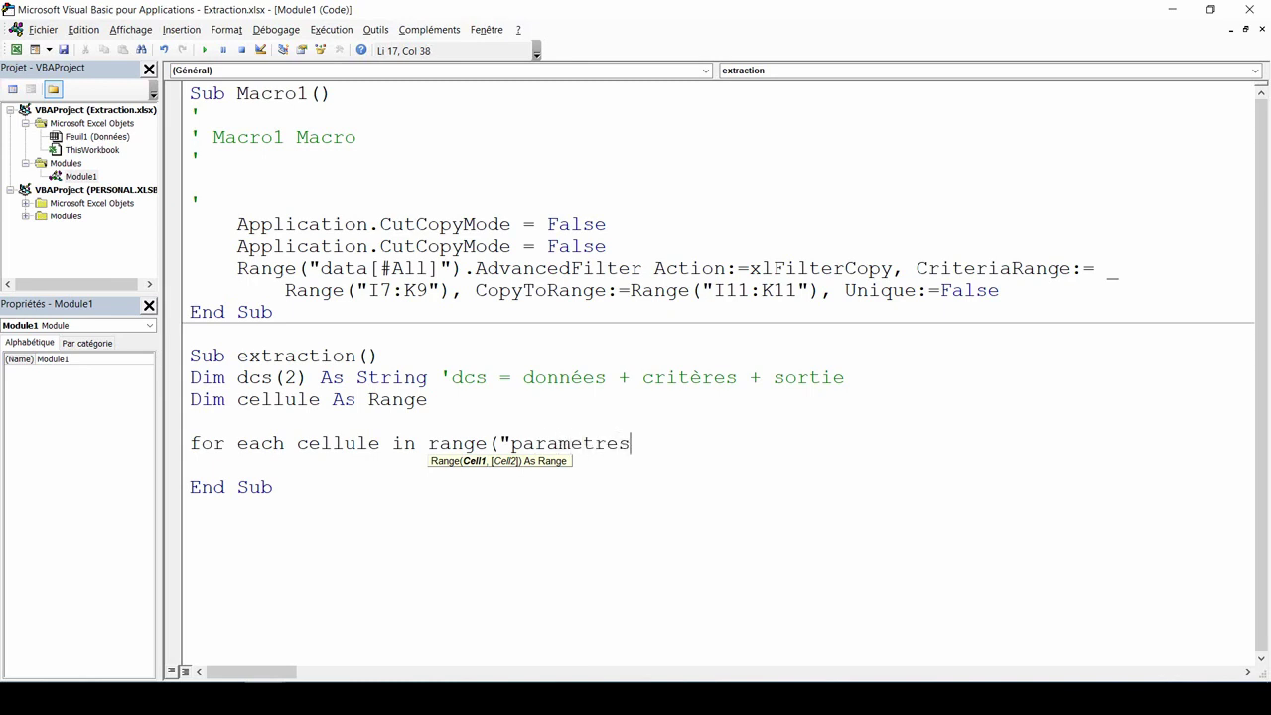
type("\")")
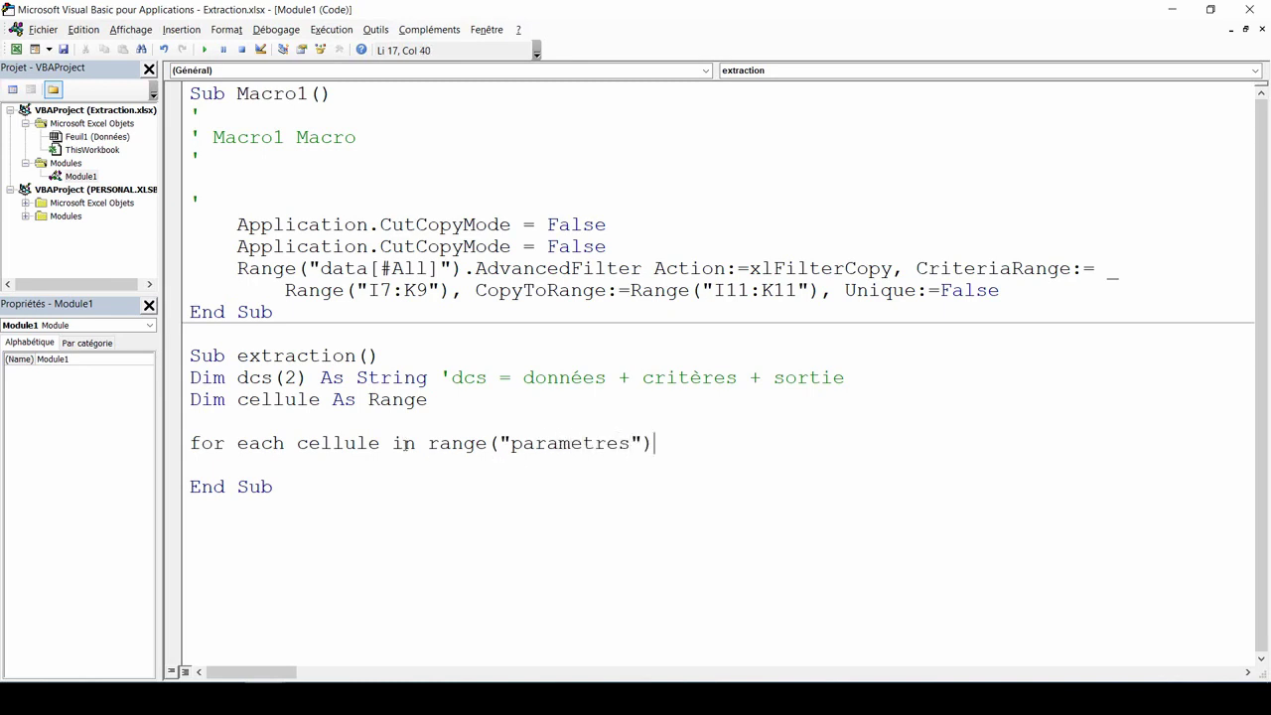
key("Return")
key("Return")
type("next")
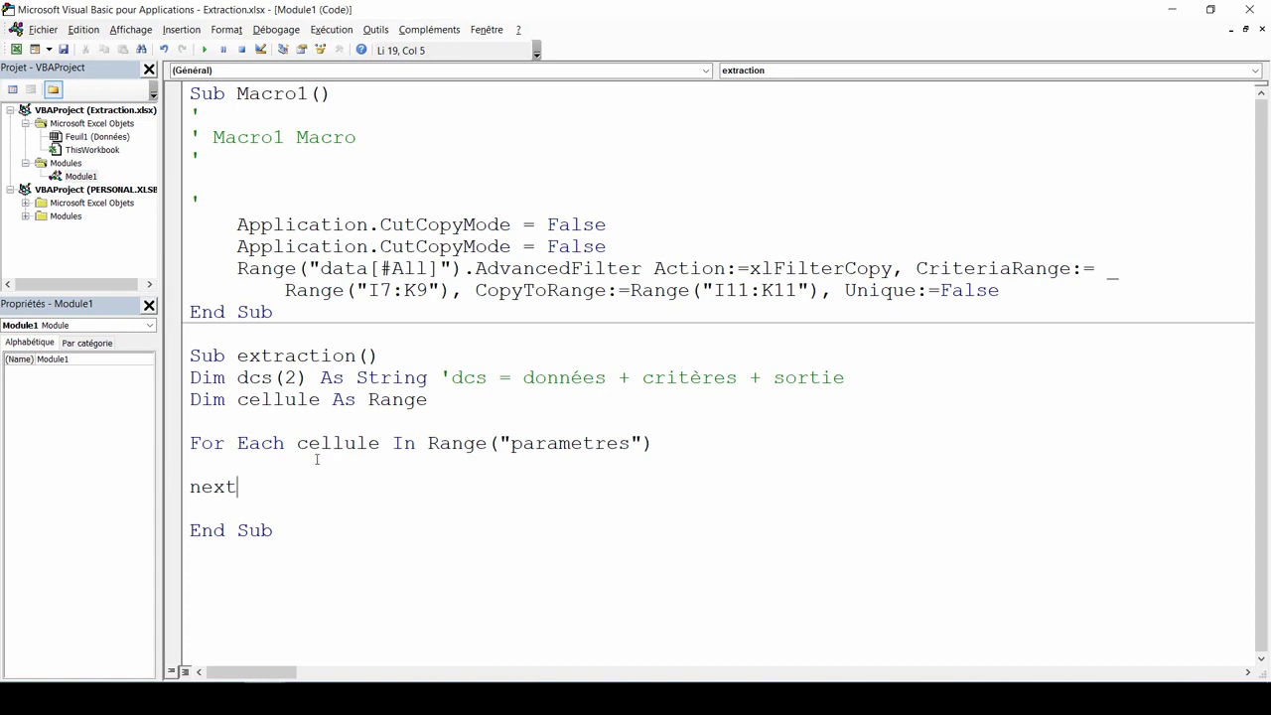
left_click(302, 466)
type("dcs")
type("(")
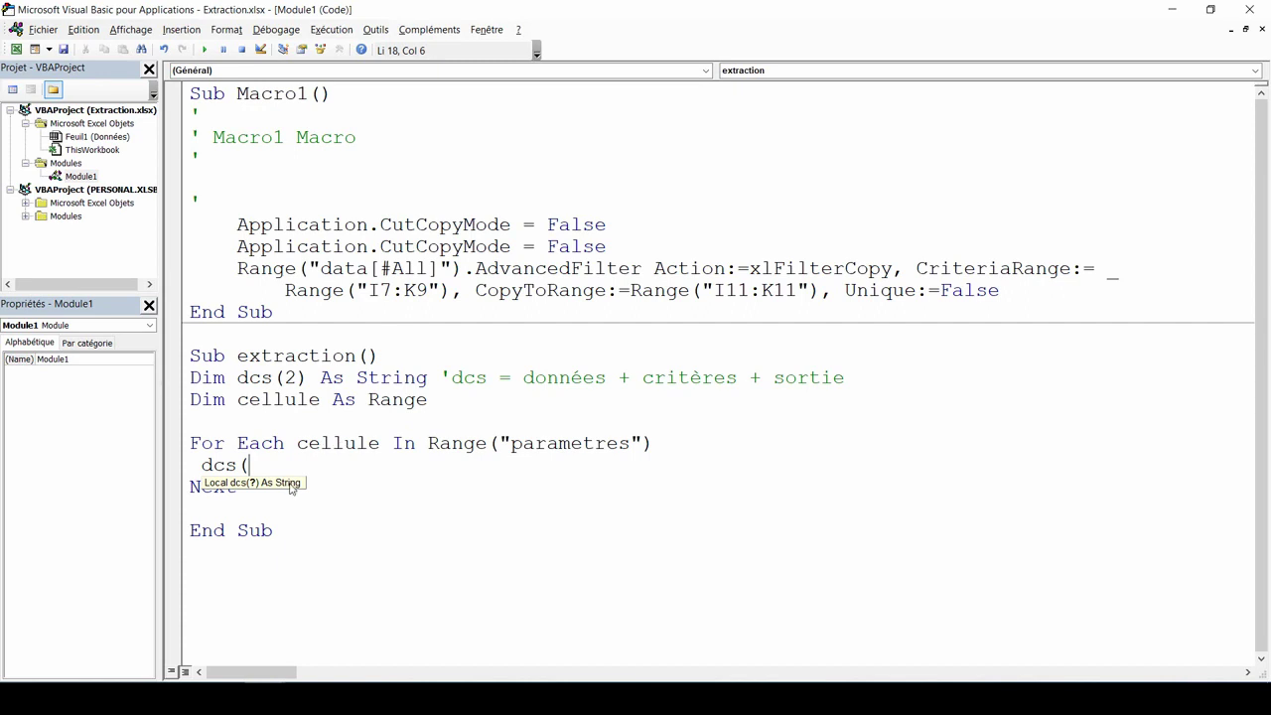
type("i)")
type(" = ")
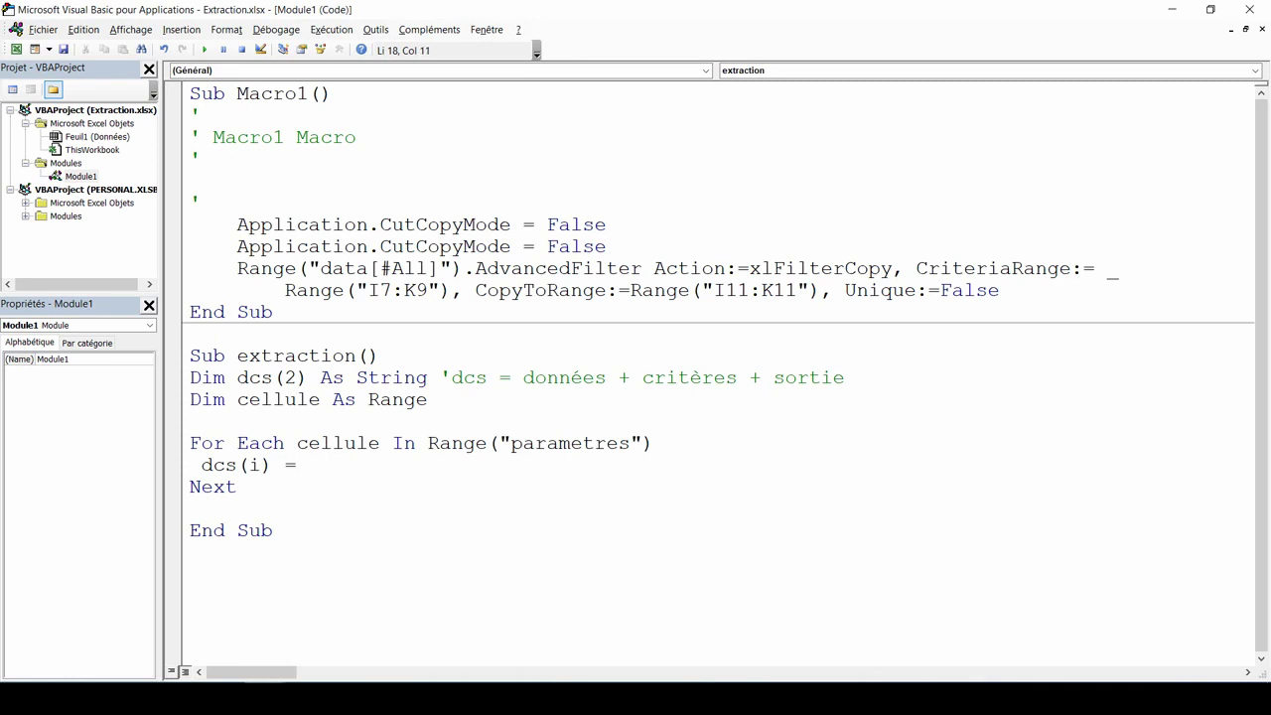
type("cellule")
type(".va")
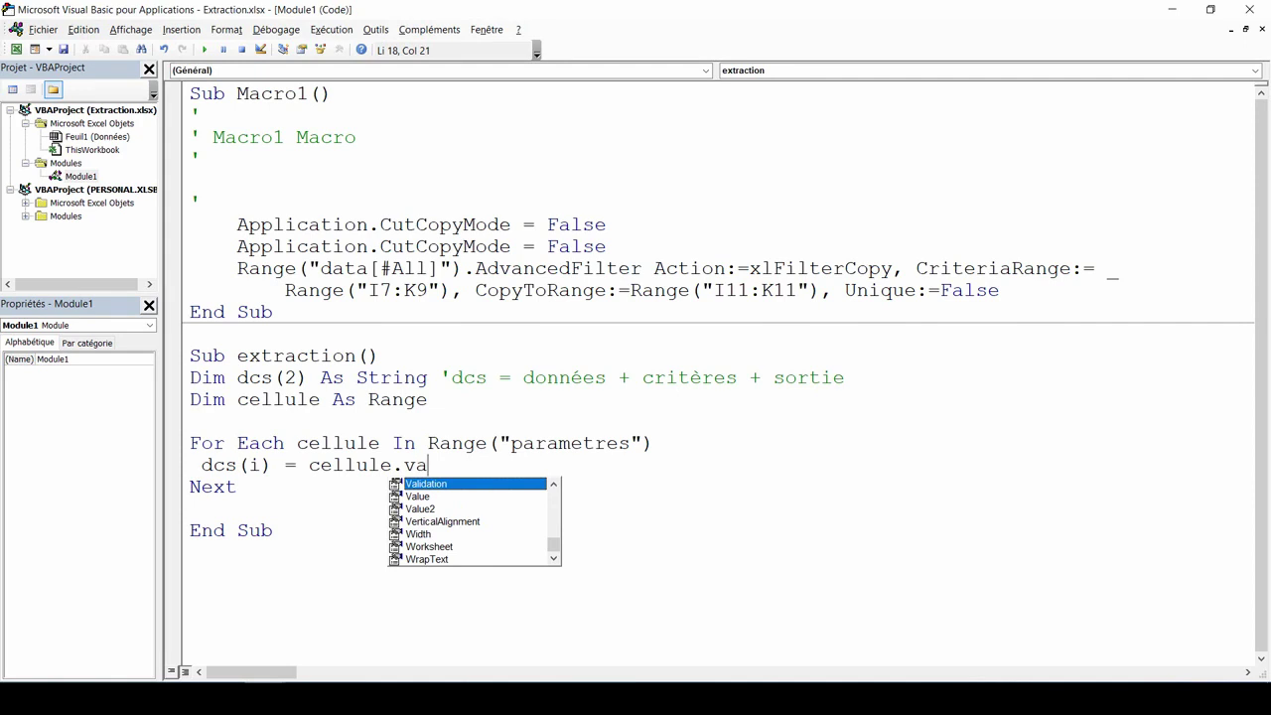
key("Down")
key("Return")
Add the counter i = 0 before the loop and i = i + 1 inside it
left_click(243, 425)
key("Return")
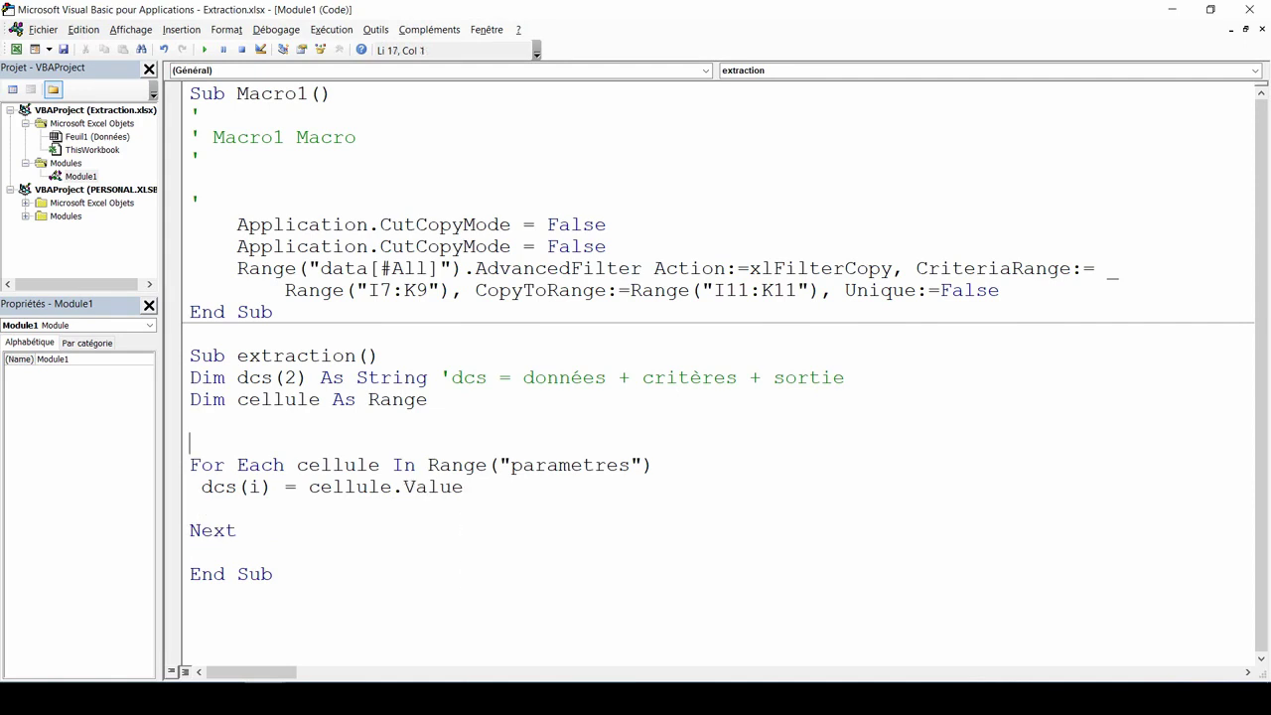
type("i = 0")
key("Down")
key("Down")
key("End")
key("Return")
type("i")
type(" = i+ ")
type("1")
key("Down")
key("Up")
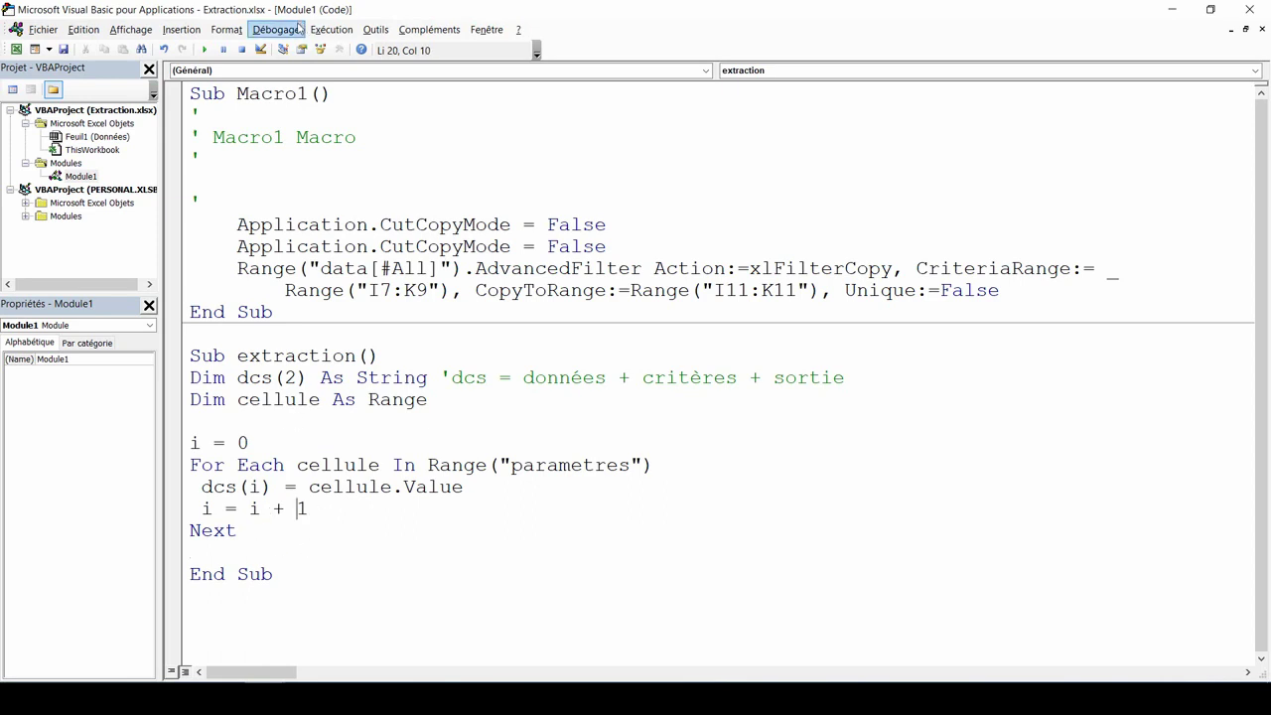
Add a watch on the expression dcs through Débogage > Ajouter un espion
left_click(298, 28)
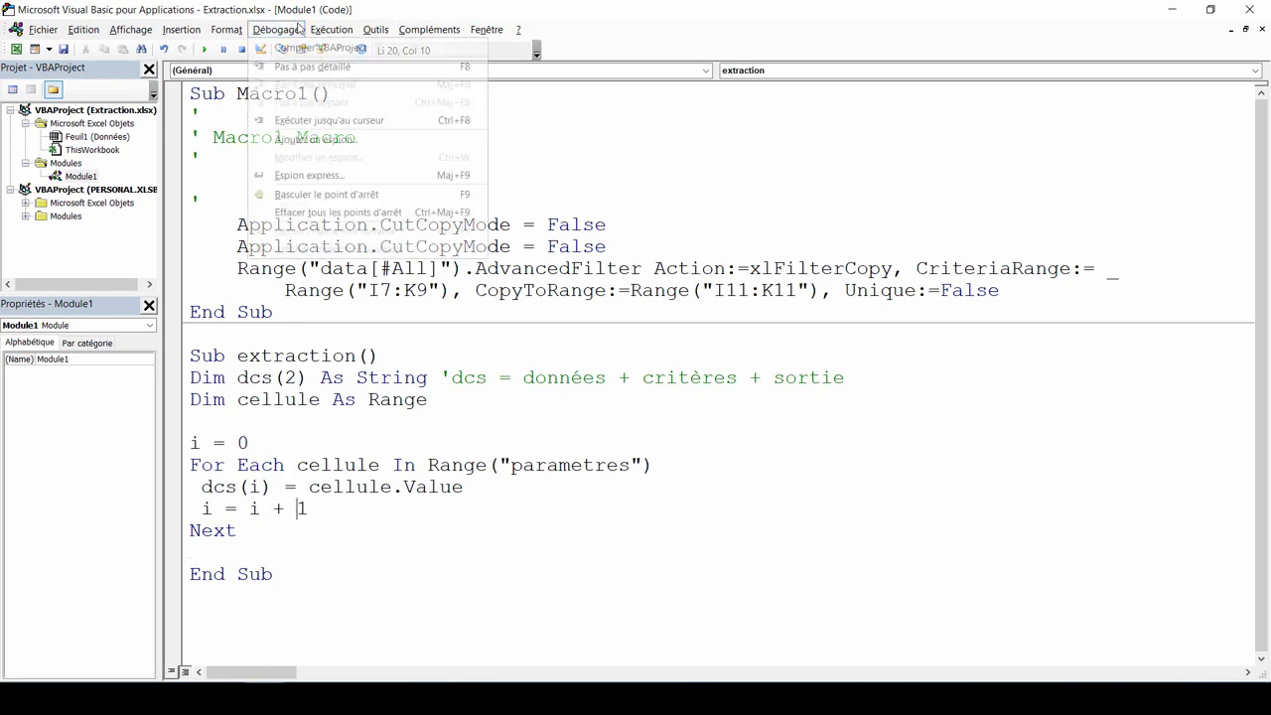
left_click(317, 140)
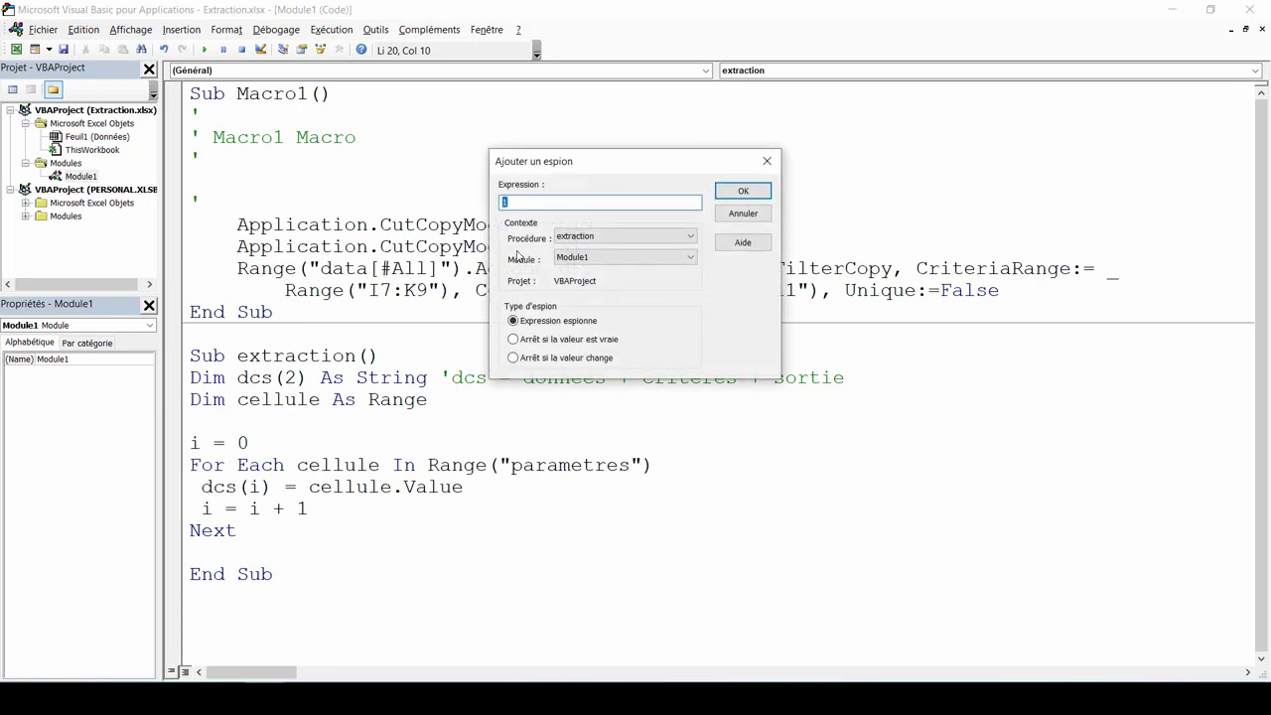
type("dcs")
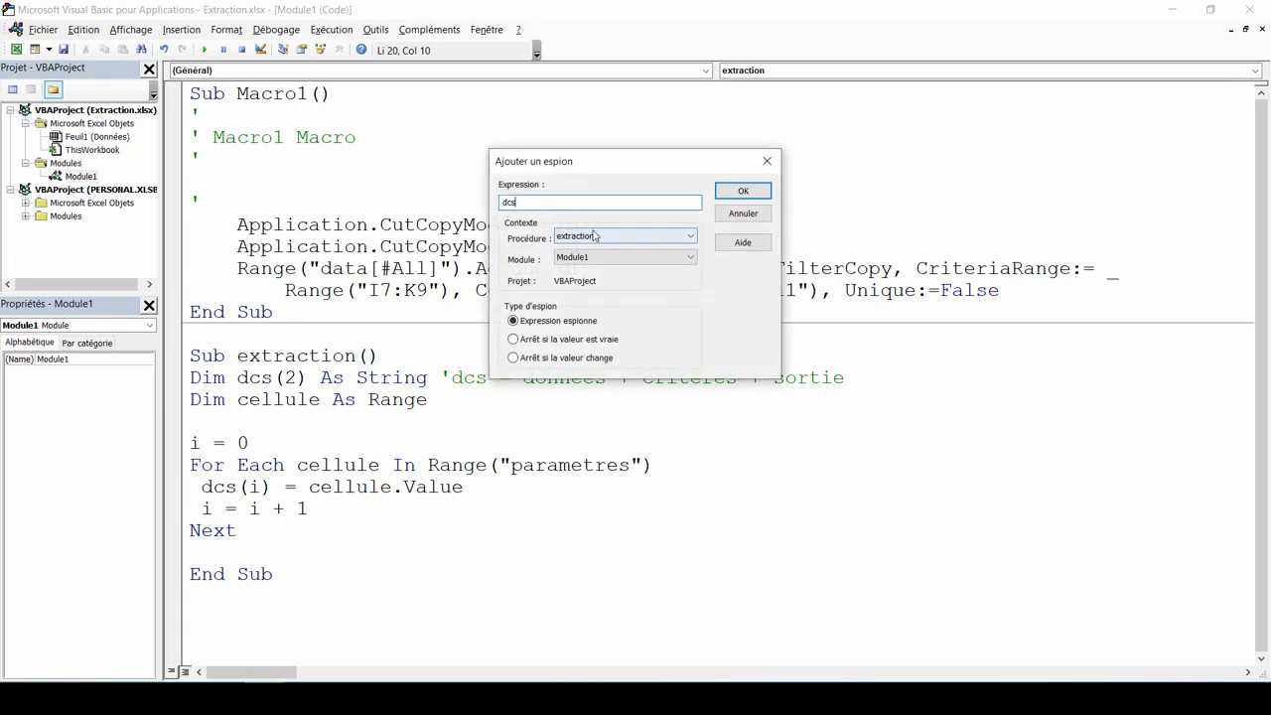
left_click(743, 190)
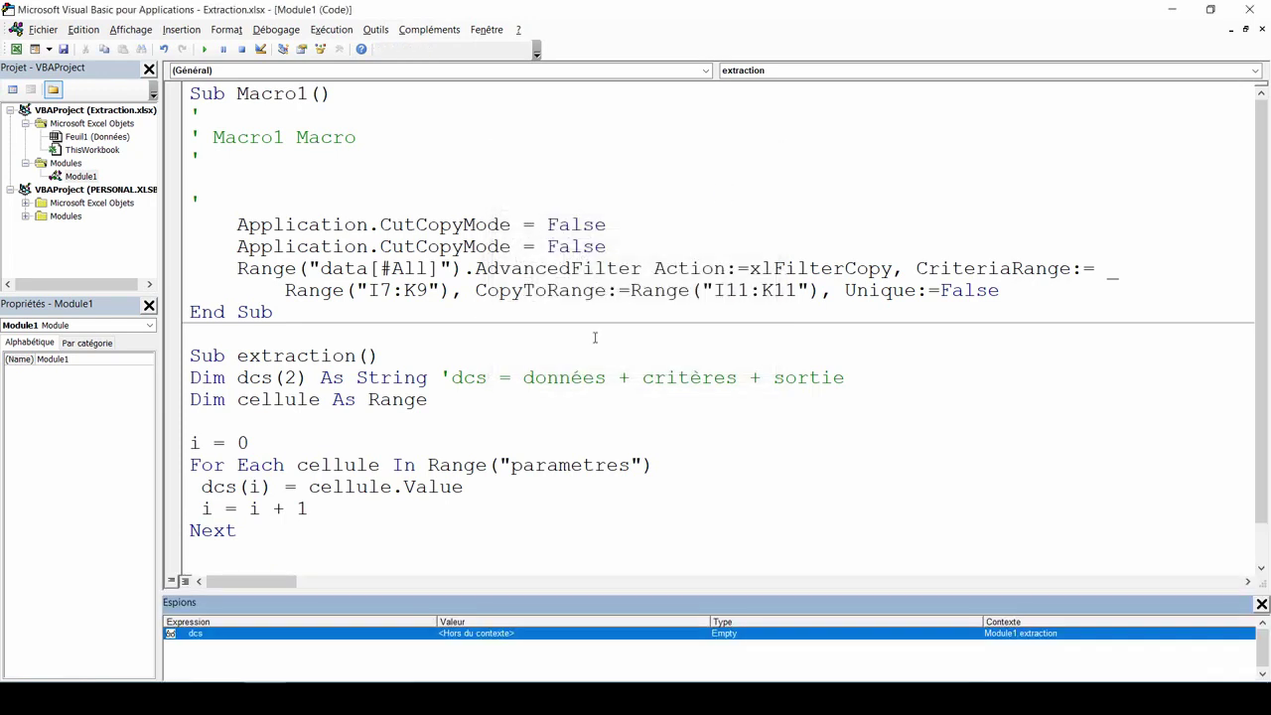
scroll(318, 119, "down", 1)
left_click(278, 29)
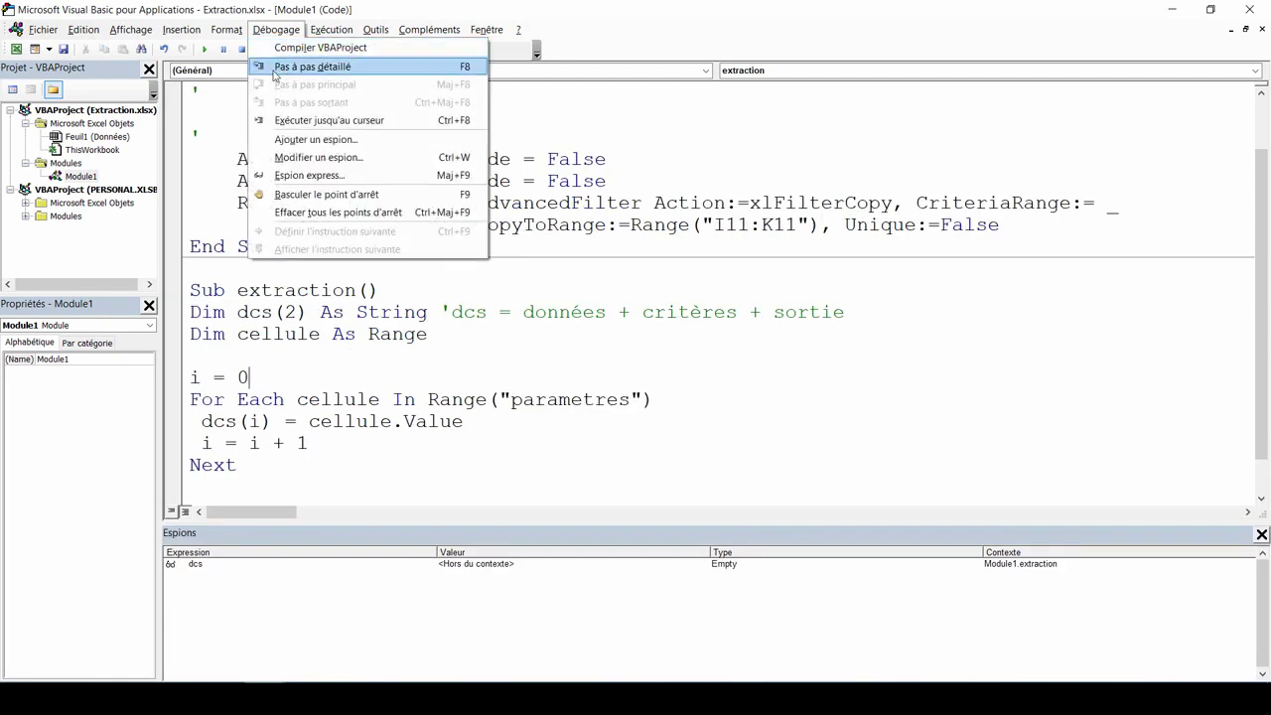
Step through extraction with F8 while dcs fills with A1 and I7, then return to Excel
left_click(343, 67)
key("F8")
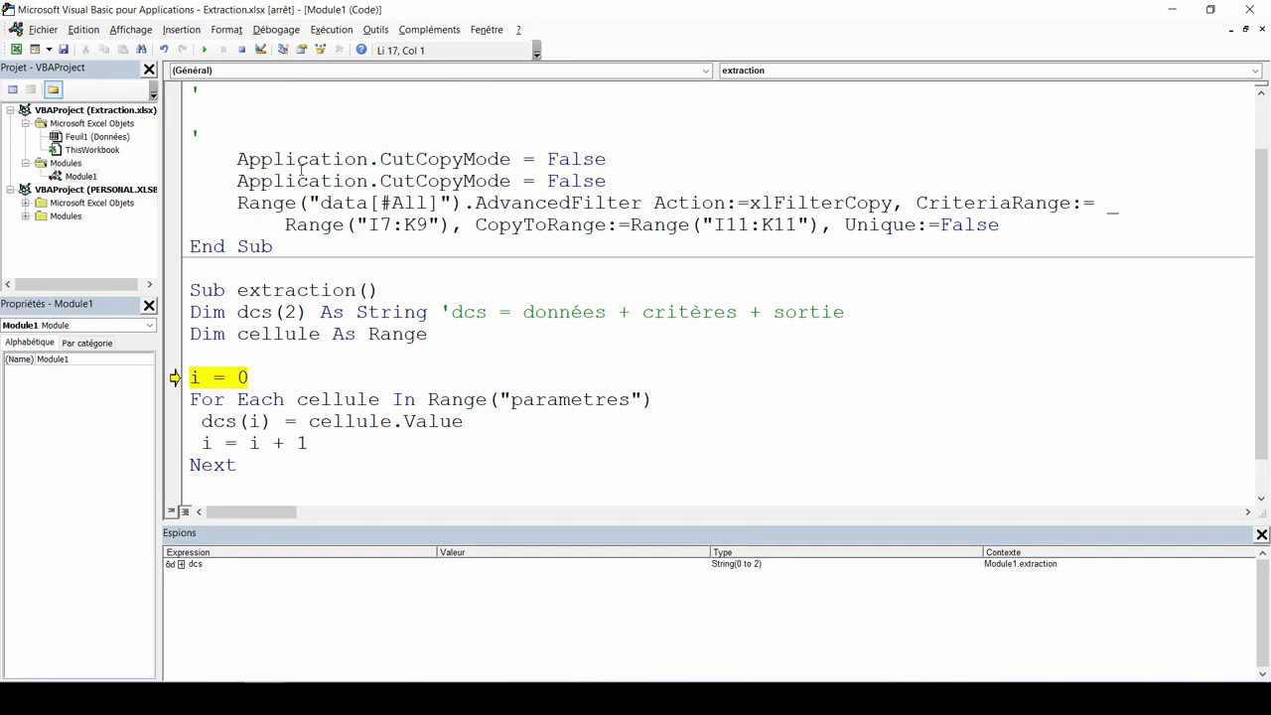
key("F8")
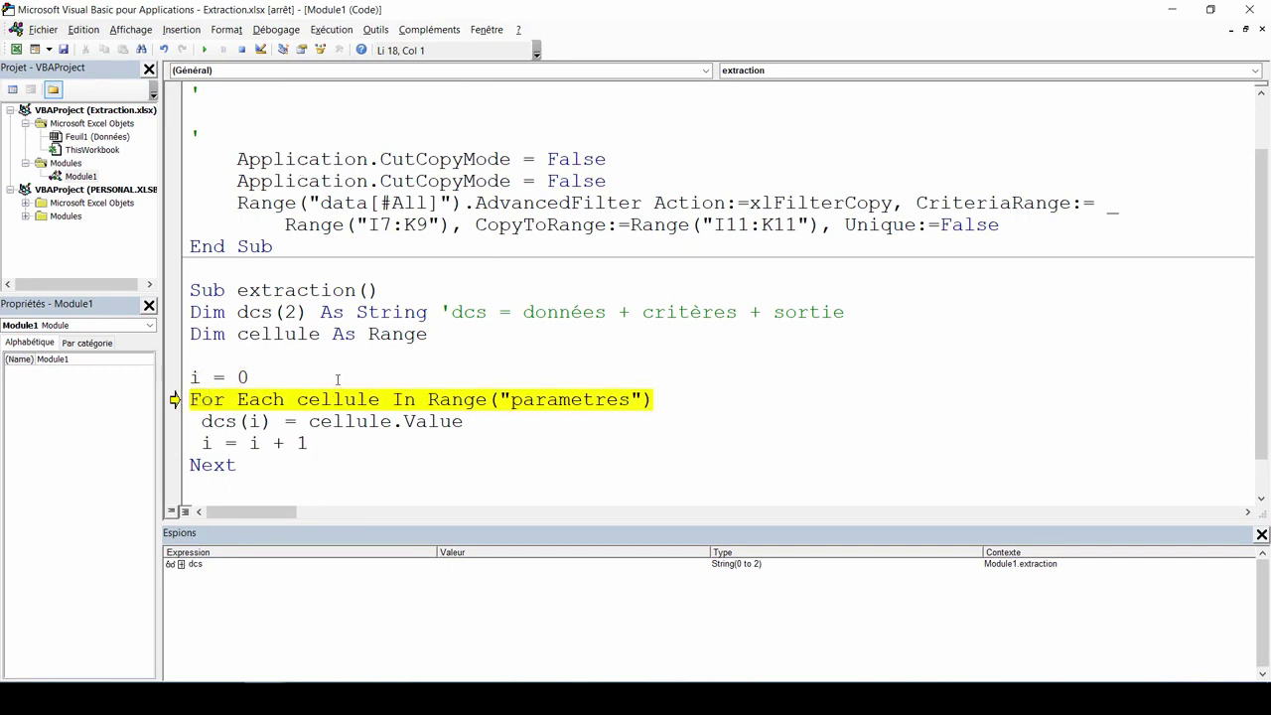
key("F8")
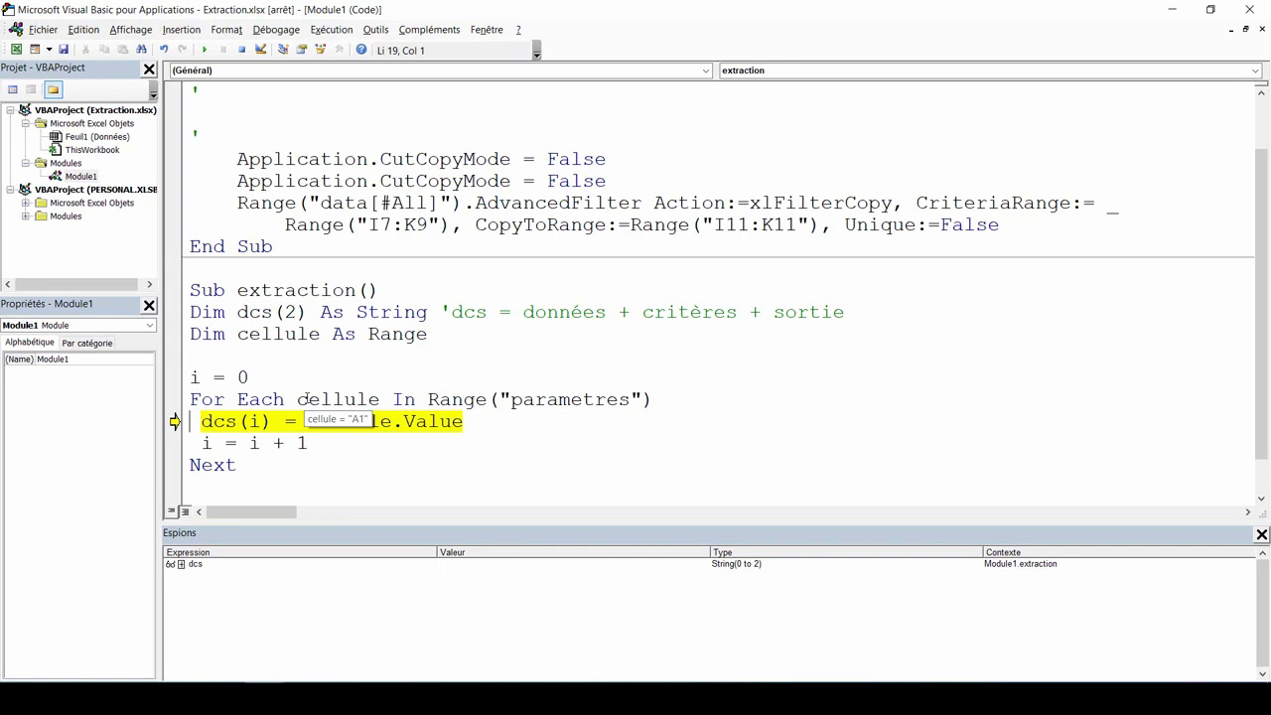
key("F8")
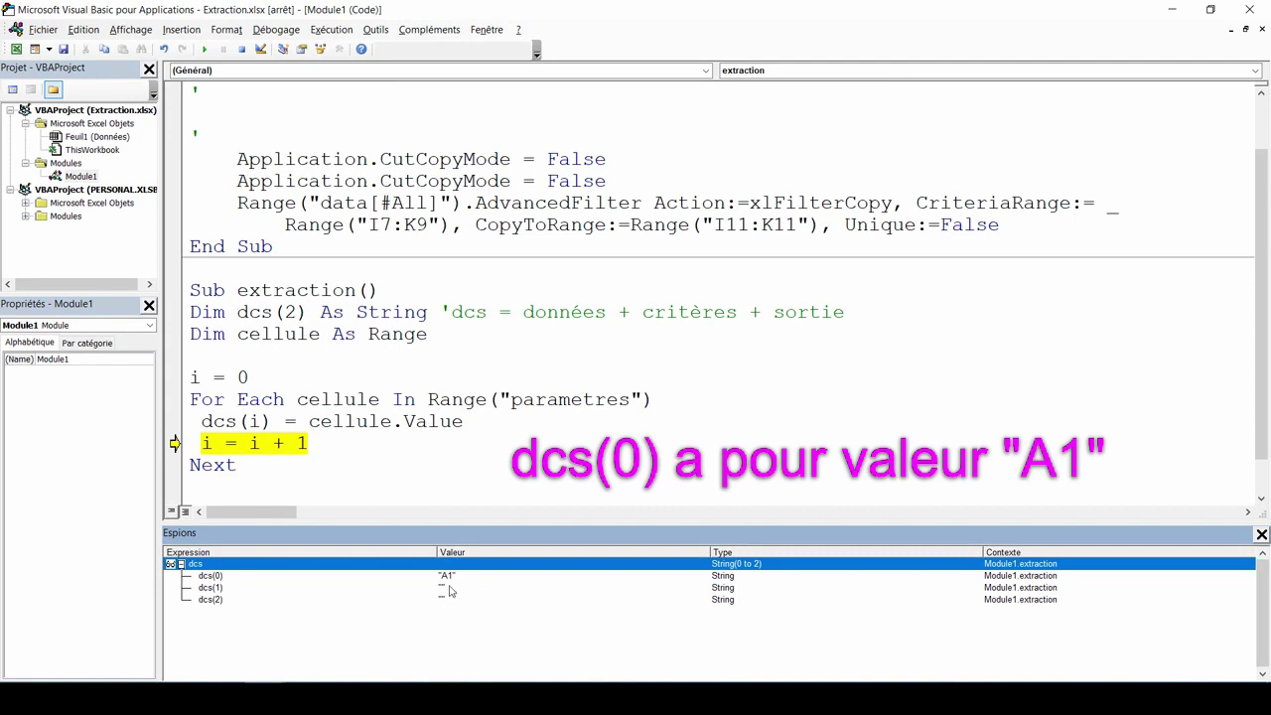
key("F8")
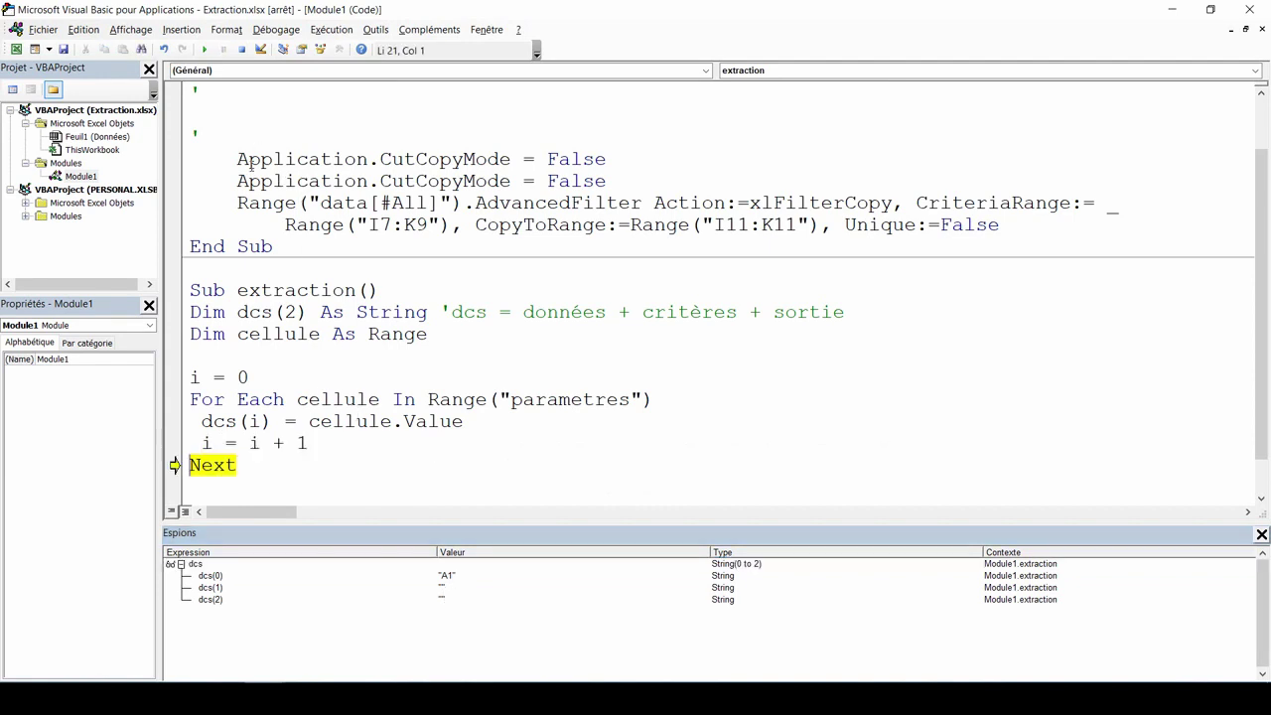
key("F8")
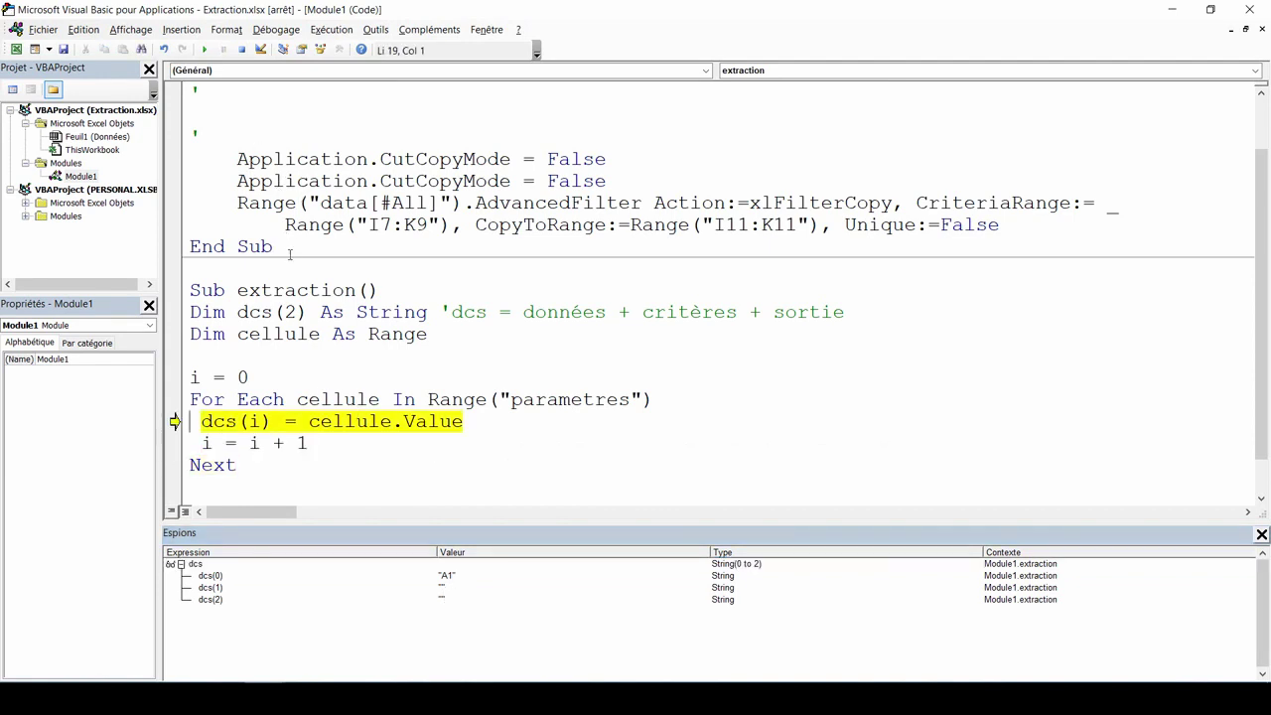
mouse_move(337, 421)
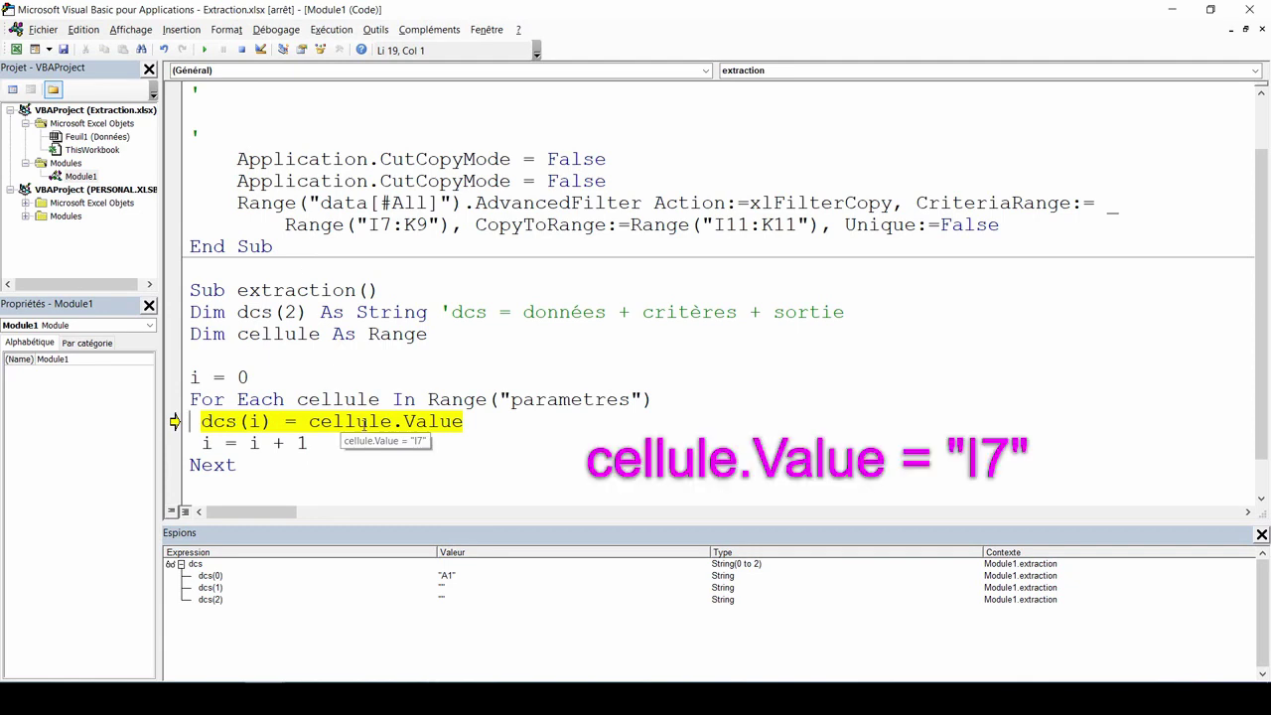
mouse_move(195, 378)
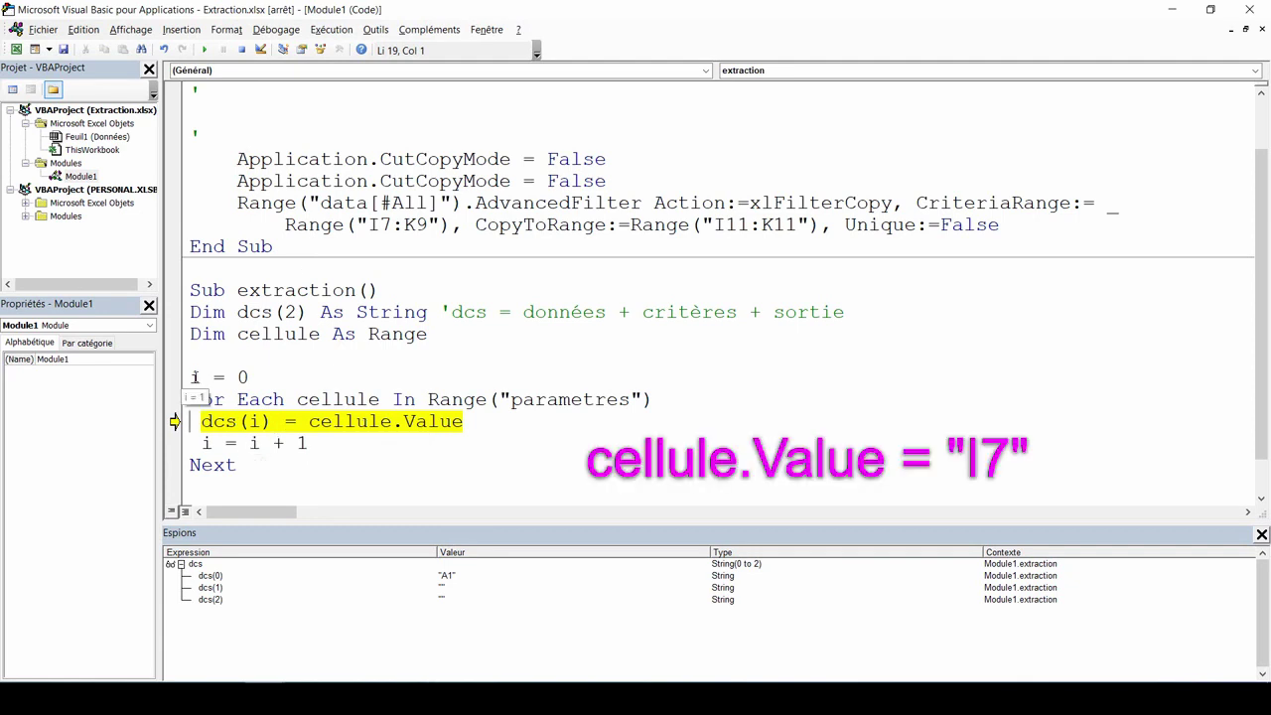
key("F8")
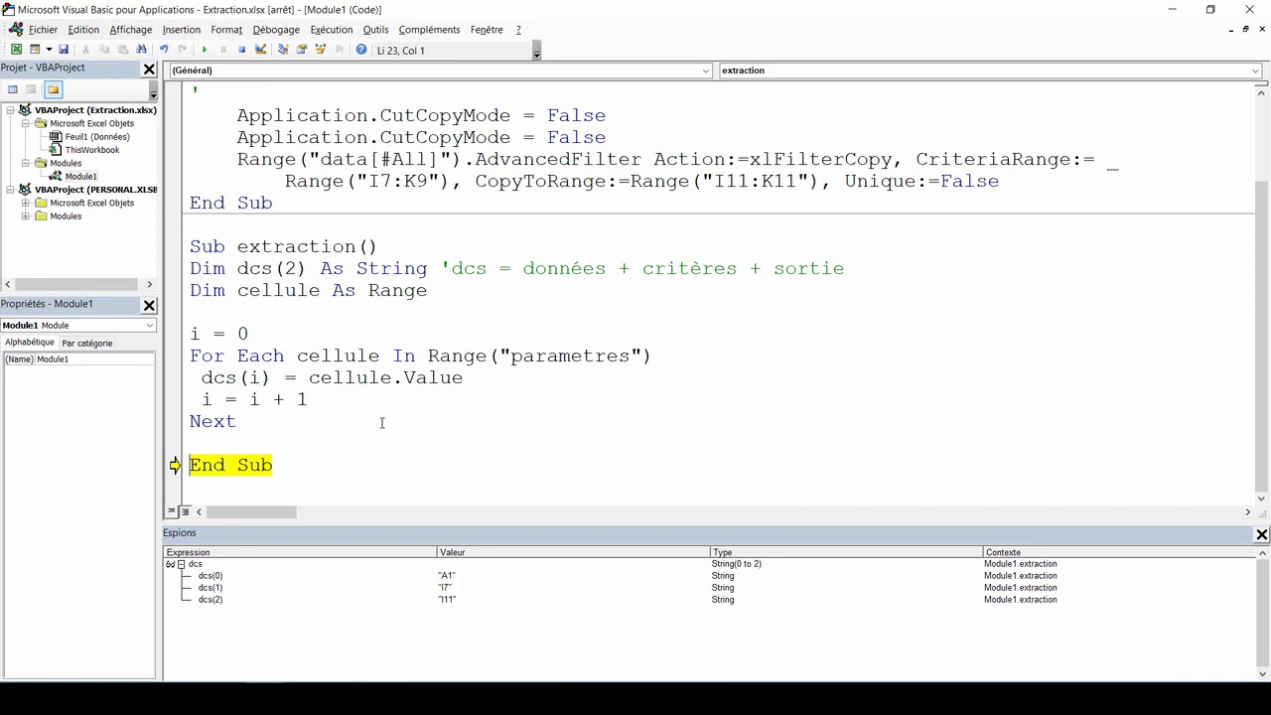
key("alt+F11")
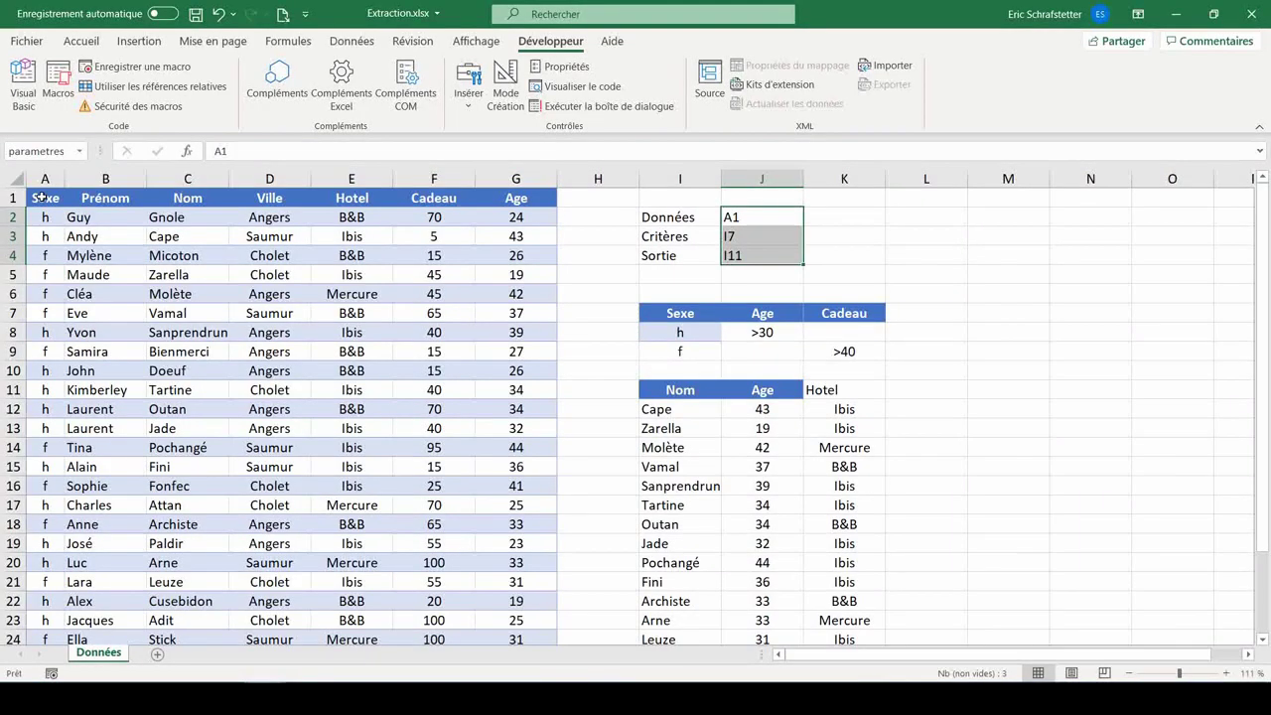
Inspect cells A1, I7 and I11 and the ranges I7:K9 (Criteres) and I11:K11 (Extraire)
left_click(41, 197)
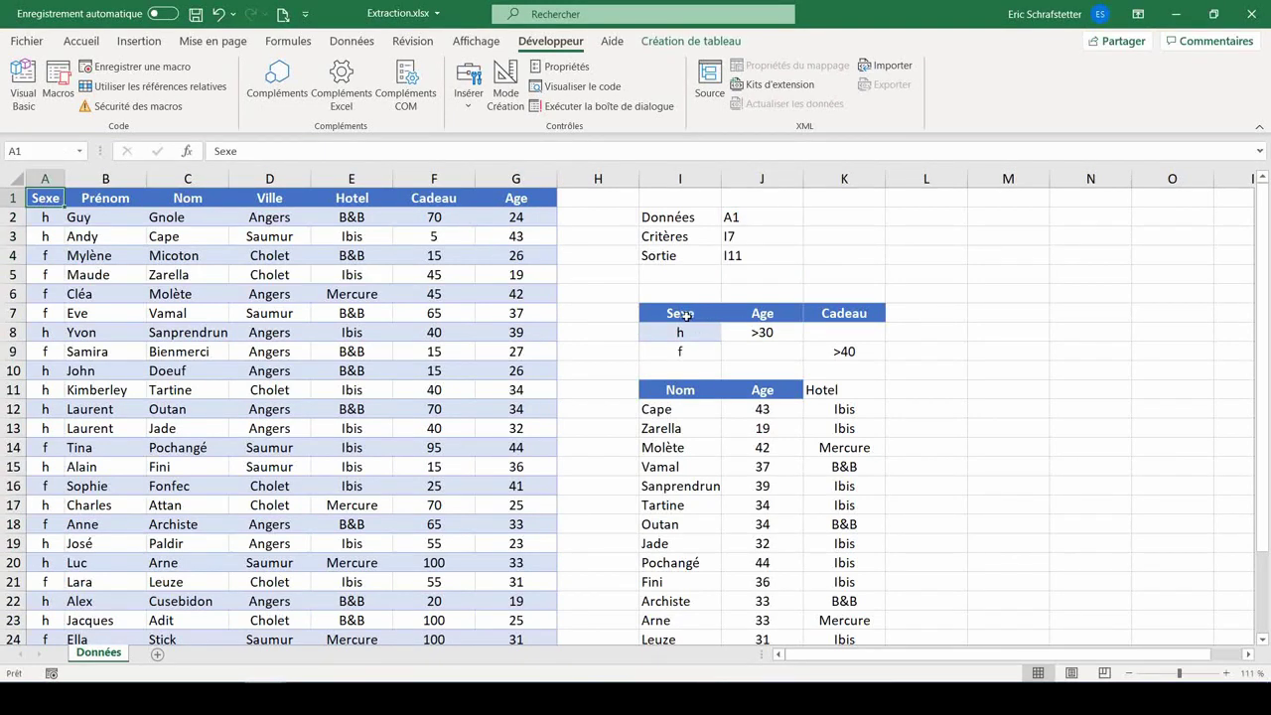
left_click(685, 314)
left_click(681, 387)
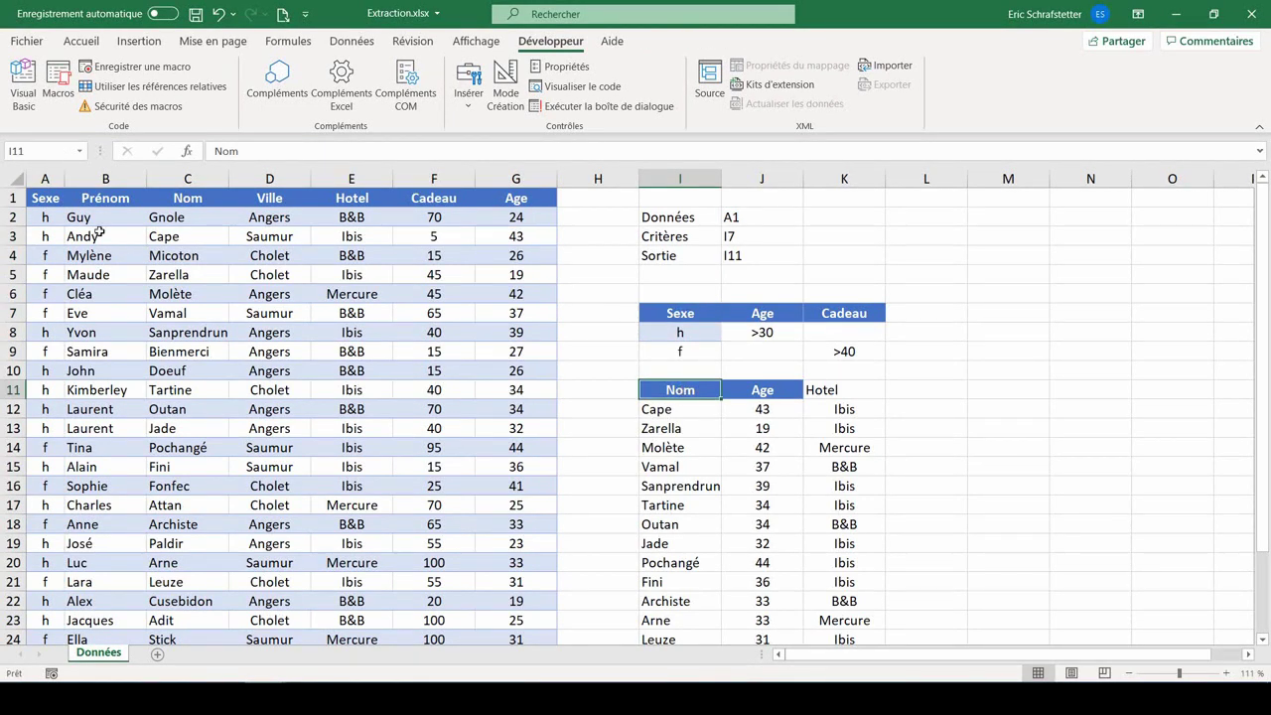
left_click(32, 197)
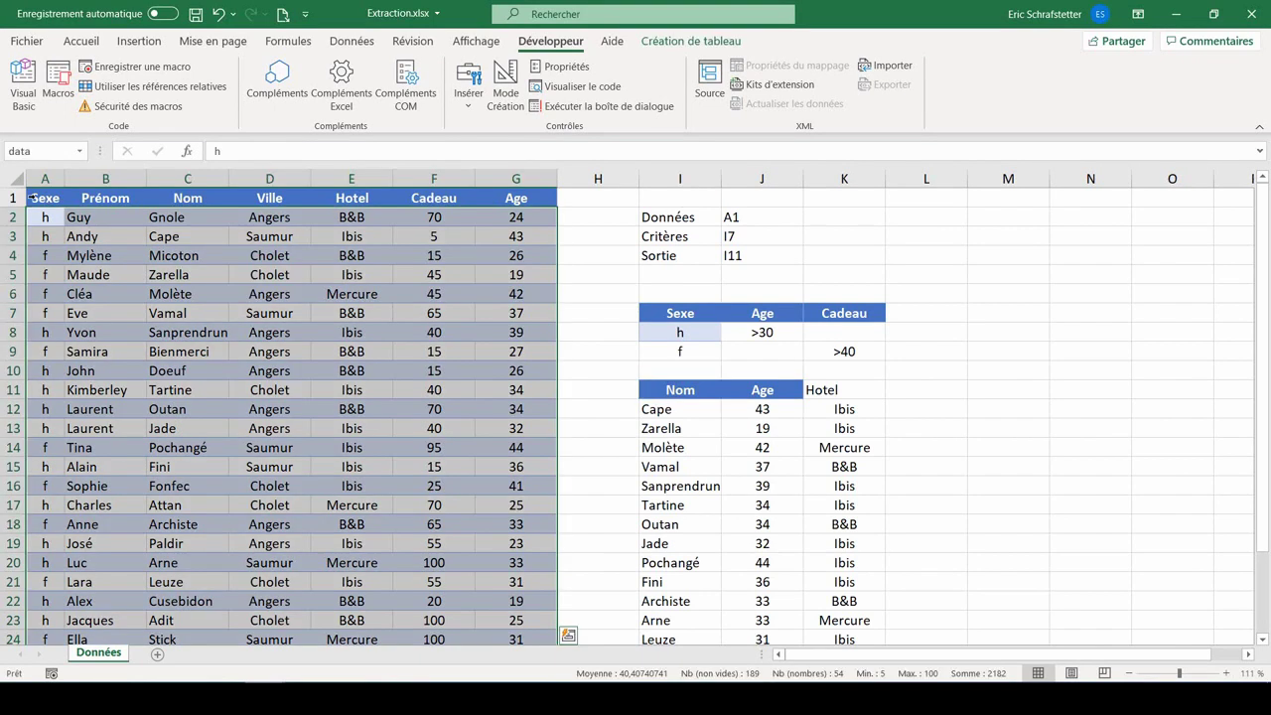
left_click_drag(683, 314, 844, 351)
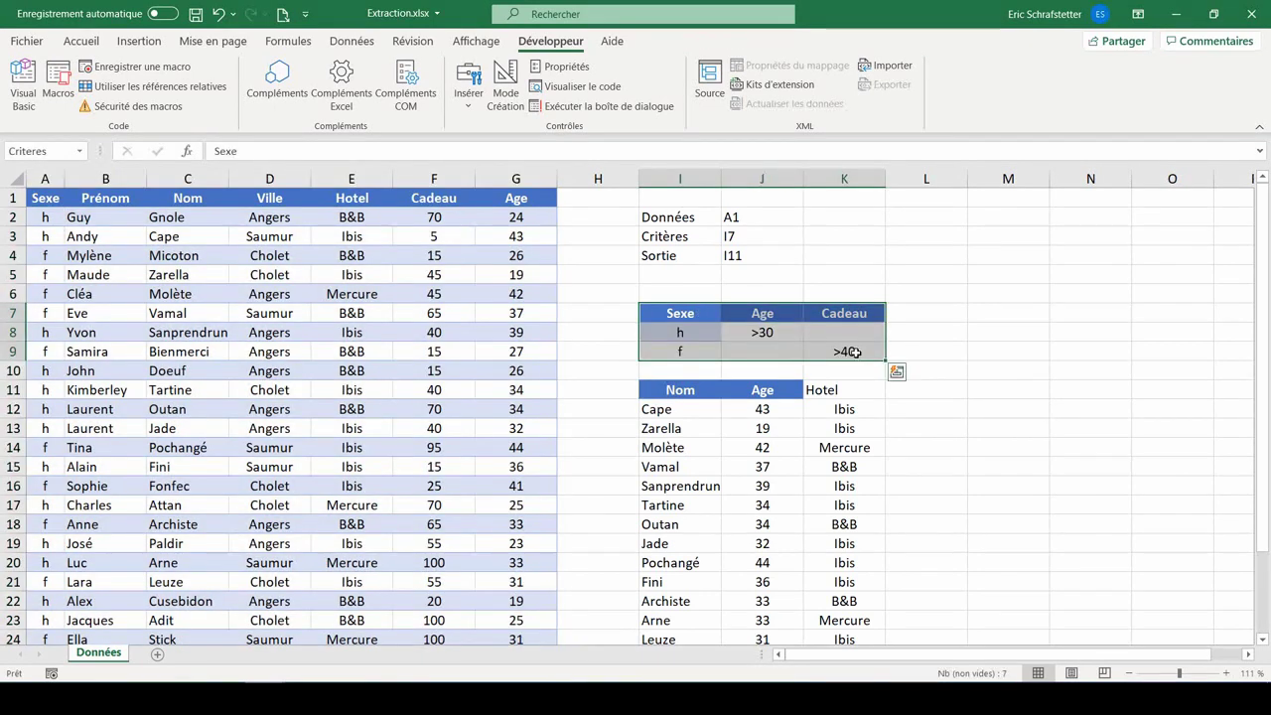
left_click_drag(675, 396, 830, 387)
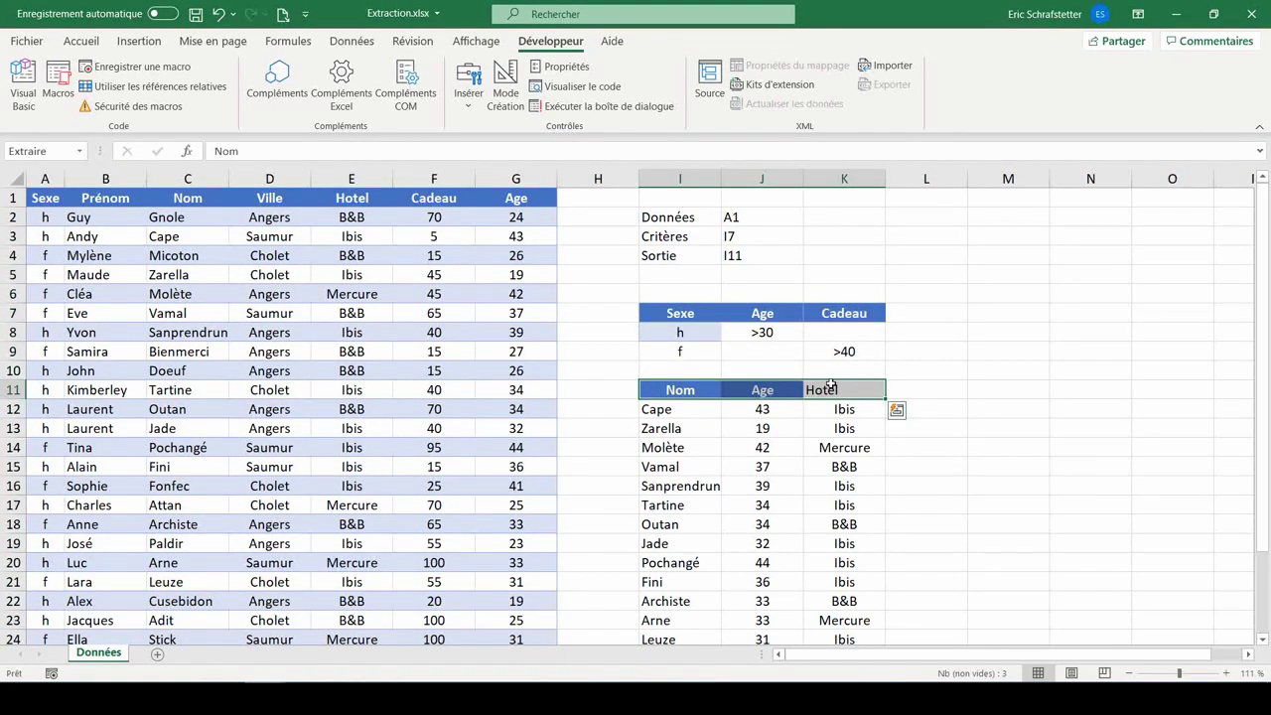
left_click(442, 448)
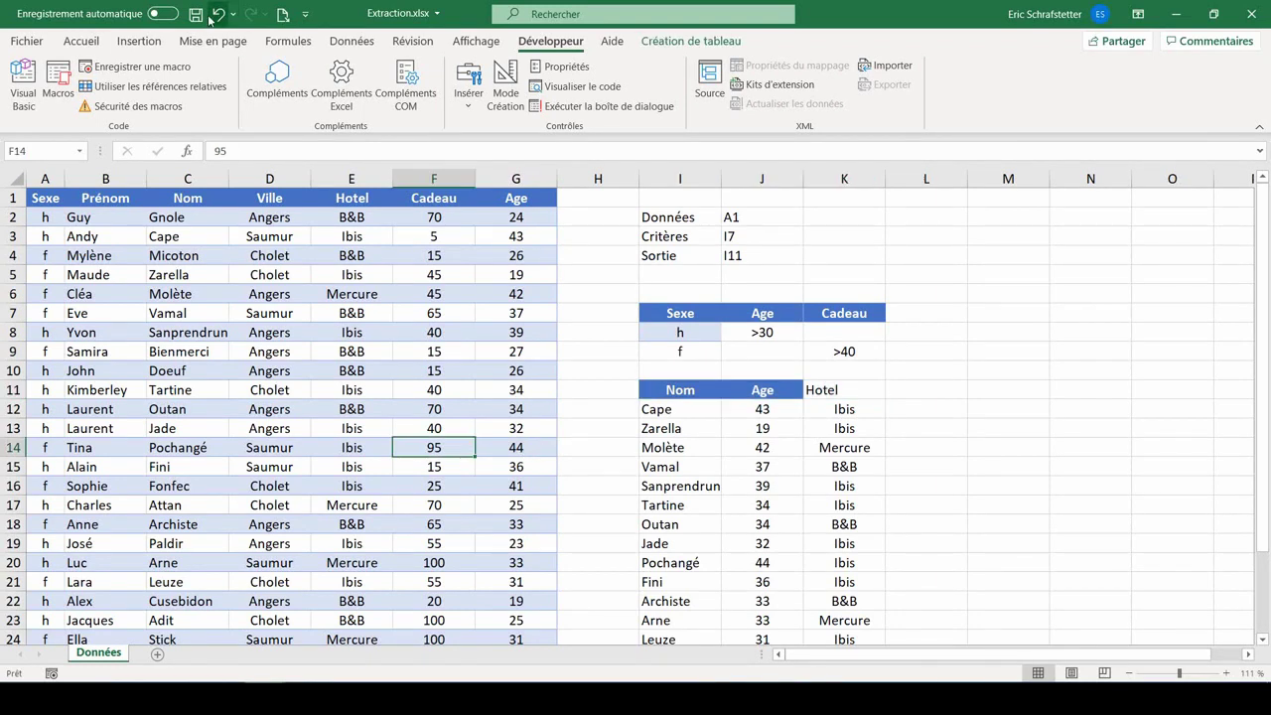
left_click(83, 41)
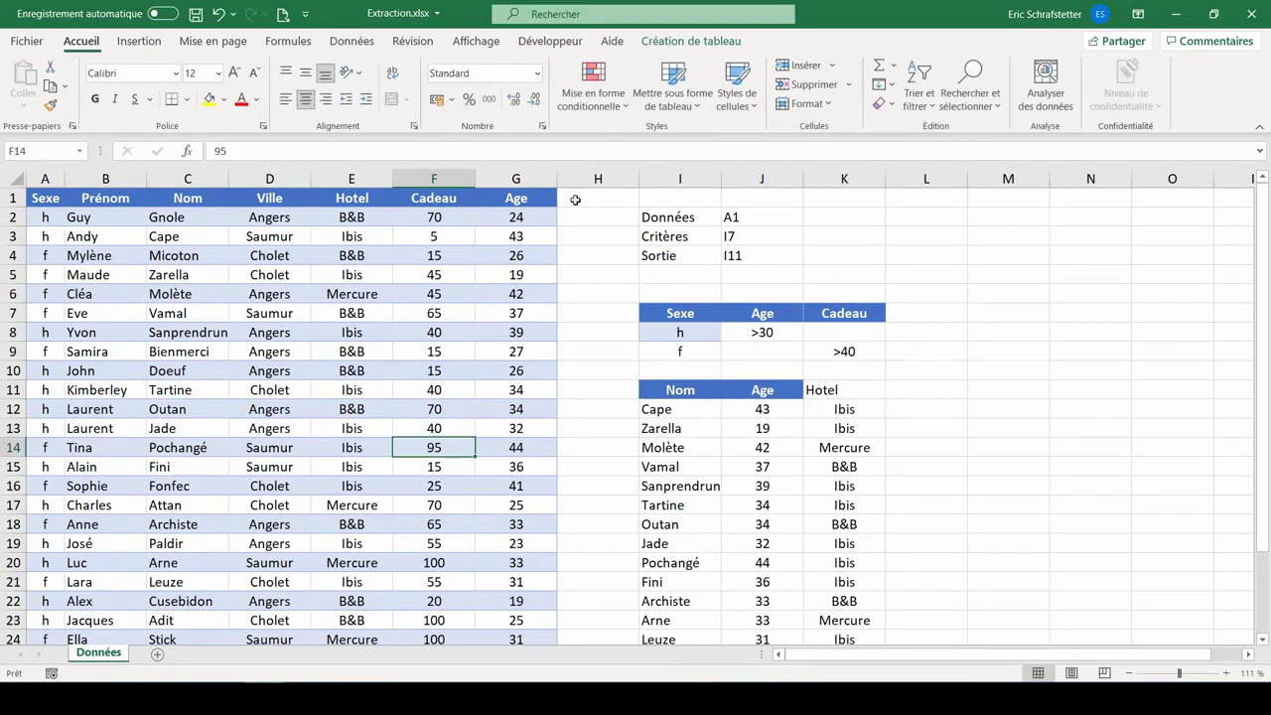
left_click(971, 90)
Try Sélectionner les cellules > Zone en cours to select the block A1:G24, then click F15
left_click(1023, 204)
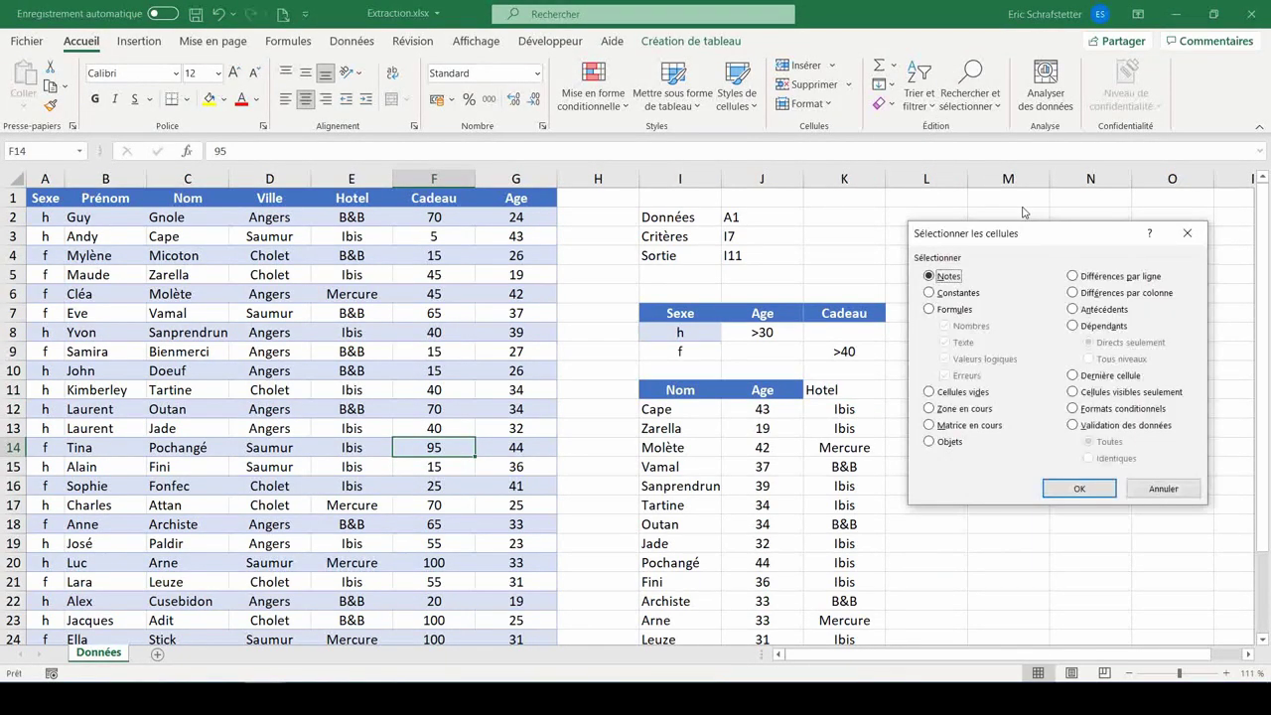
left_click(933, 411)
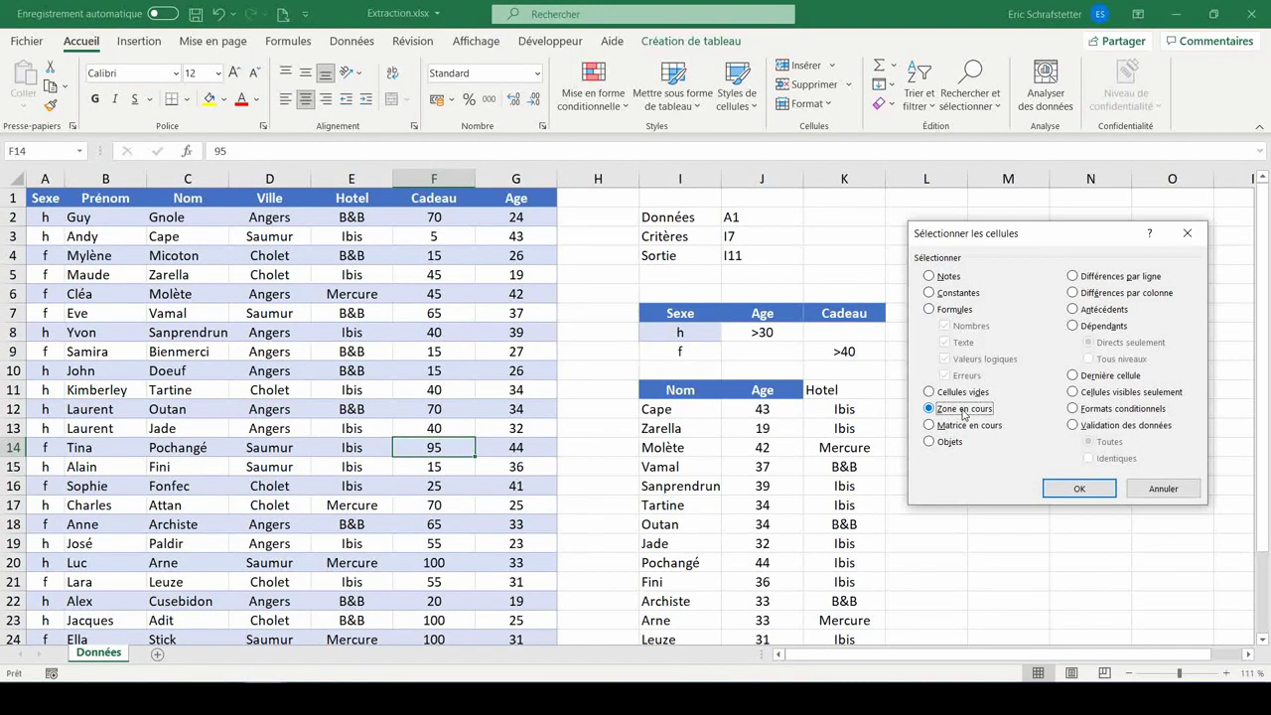
left_click(1064, 490)
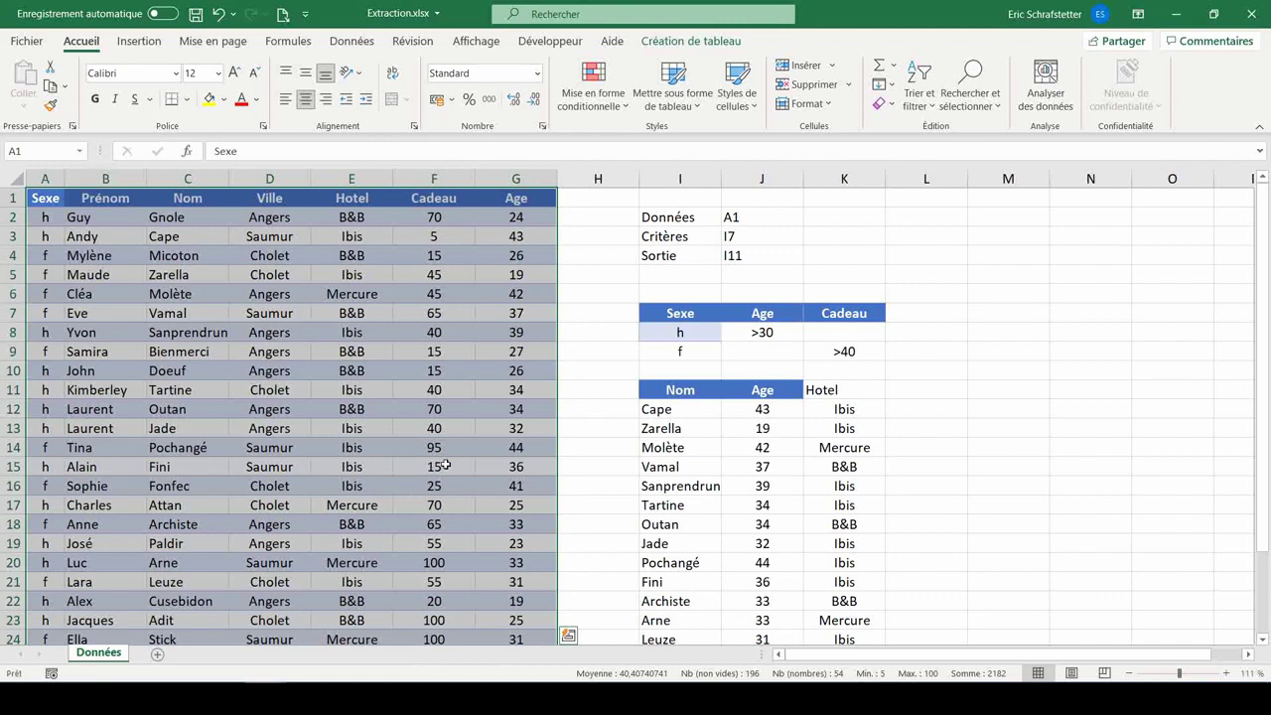
left_click(445, 465)
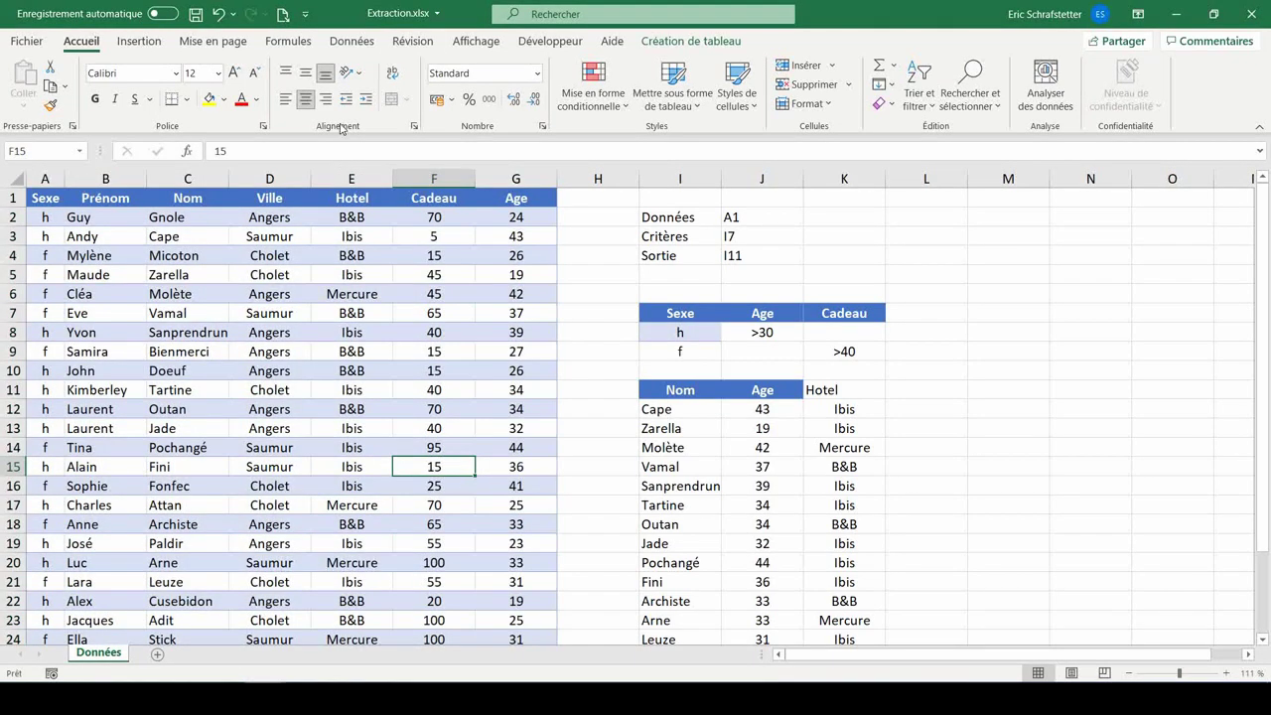
Record Macro2 selecting the current region via Zone en cours, then view its code
left_click(550, 41)
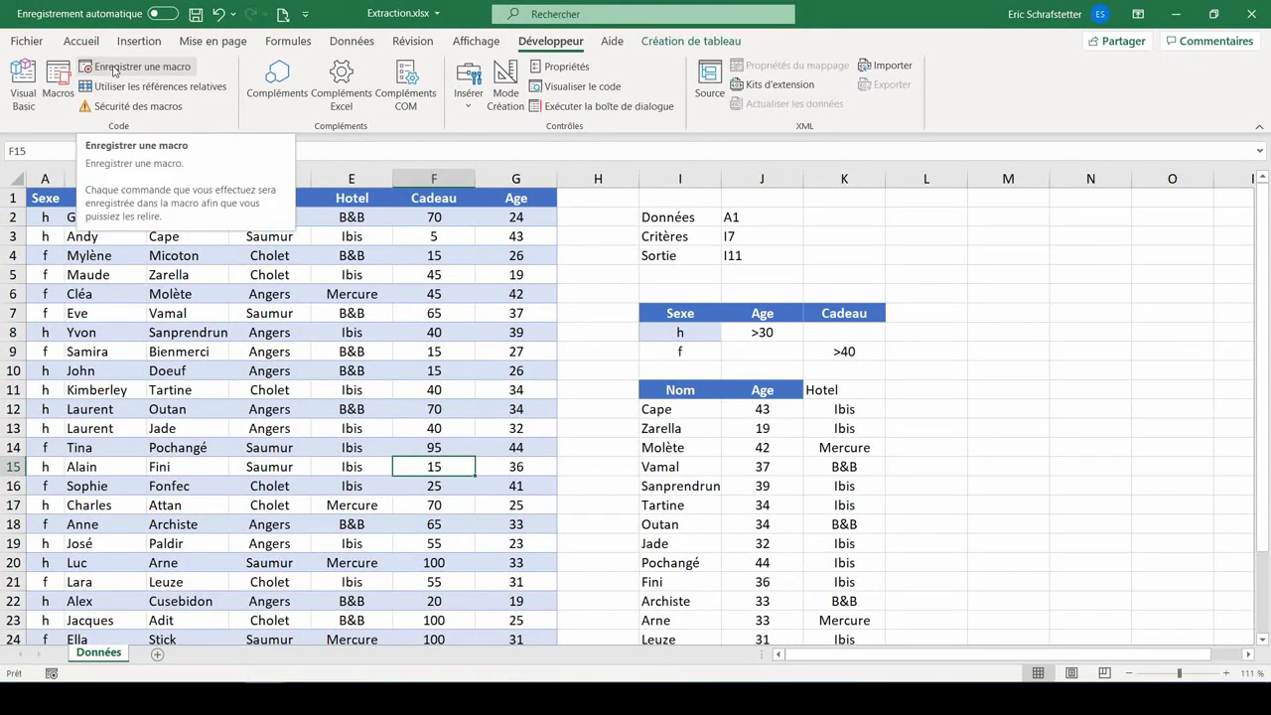
left_click(114, 67)
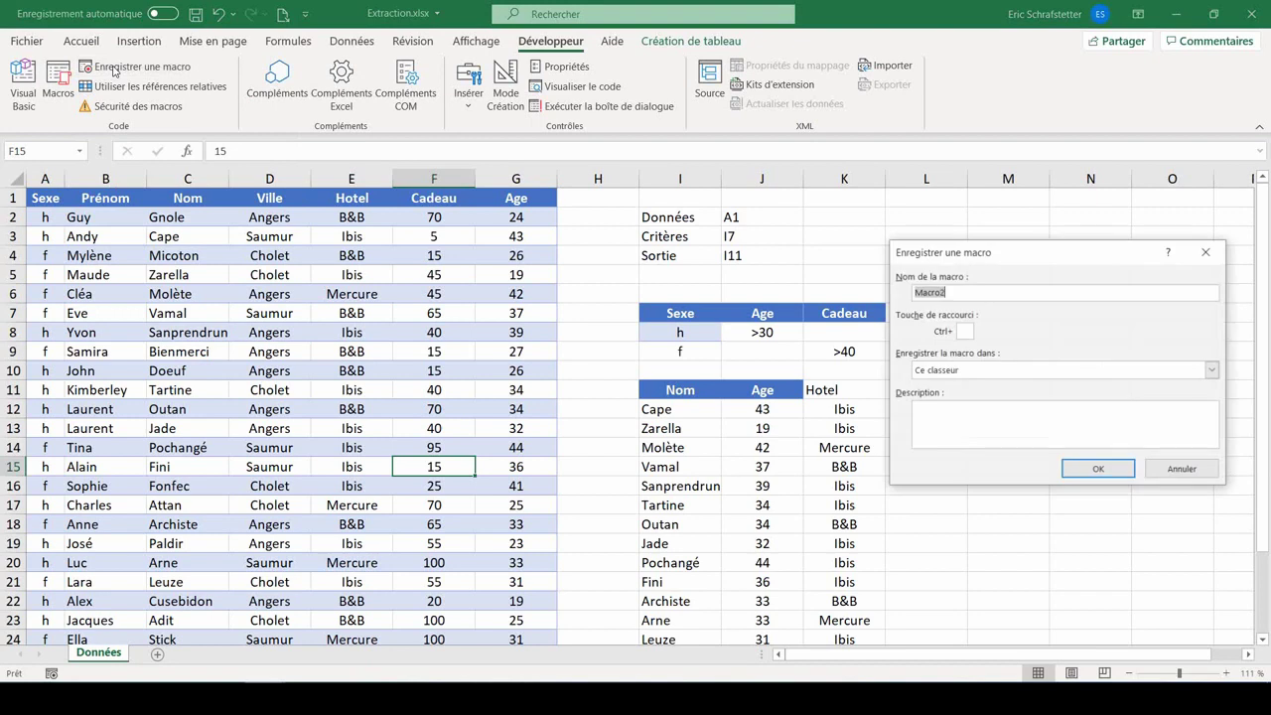
left_click(1090, 474)
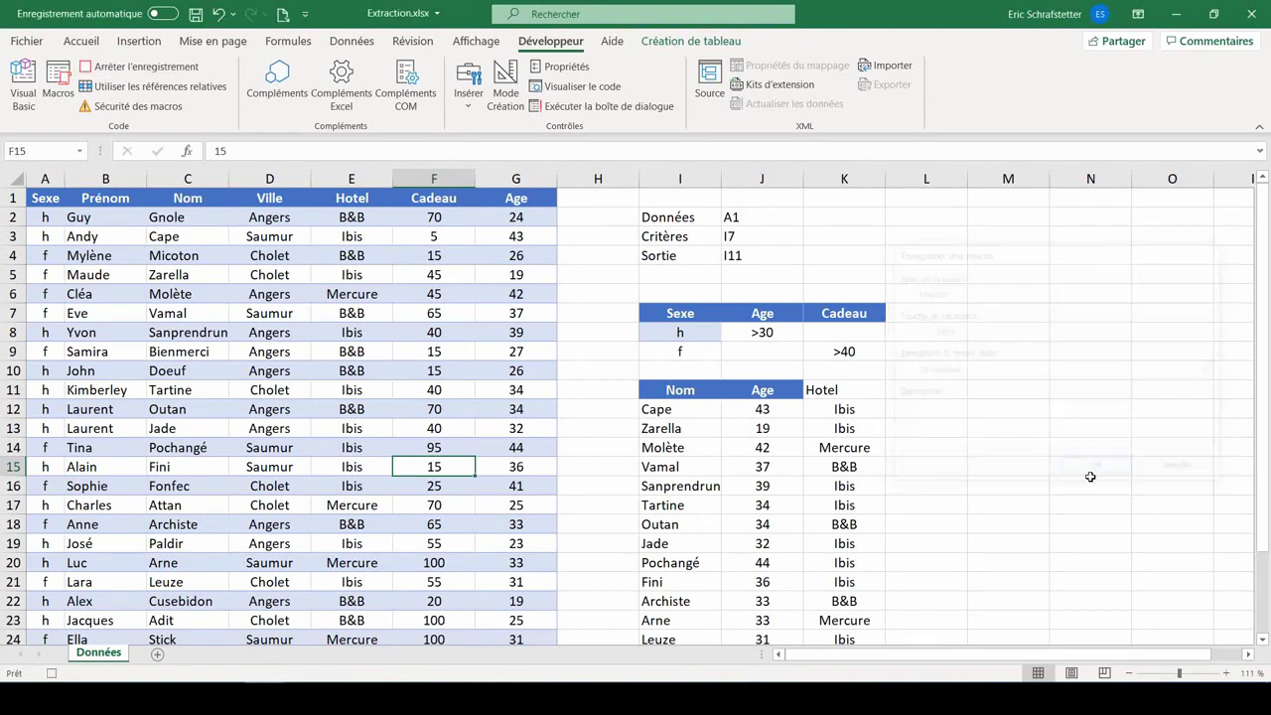
left_click(82, 41)
left_click(970, 88)
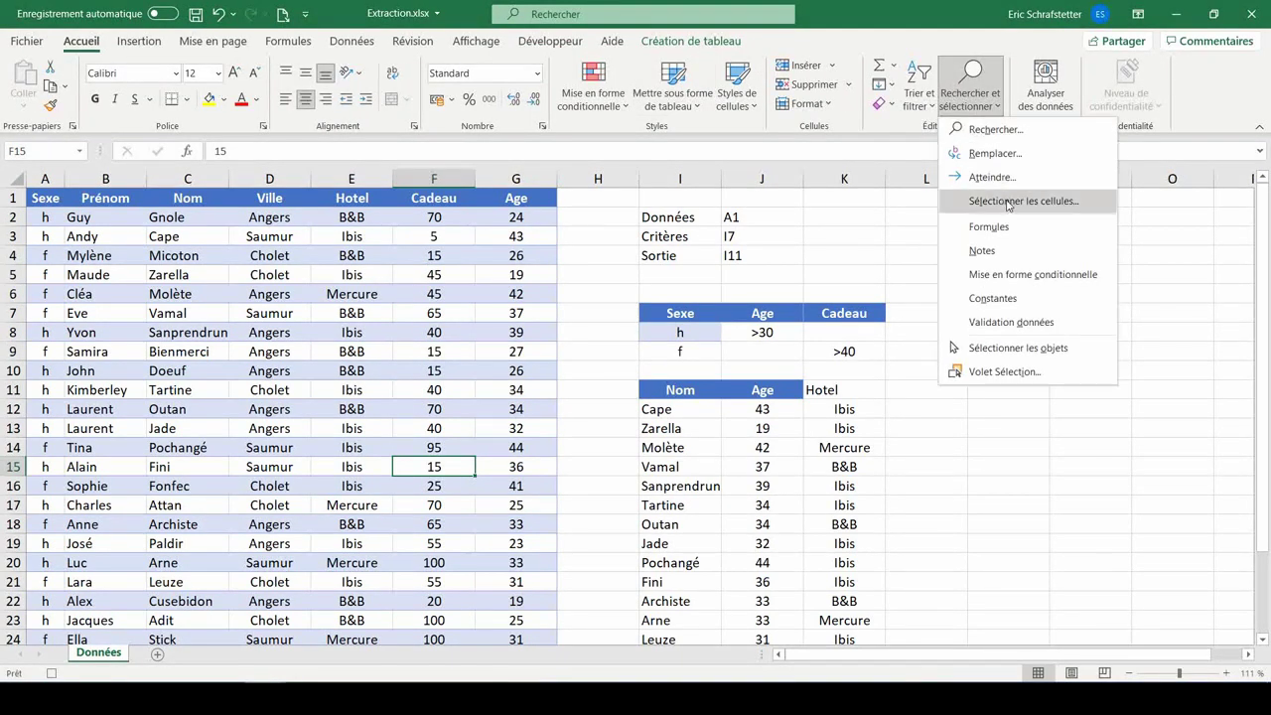
left_click(1008, 201)
left_click(929, 408)
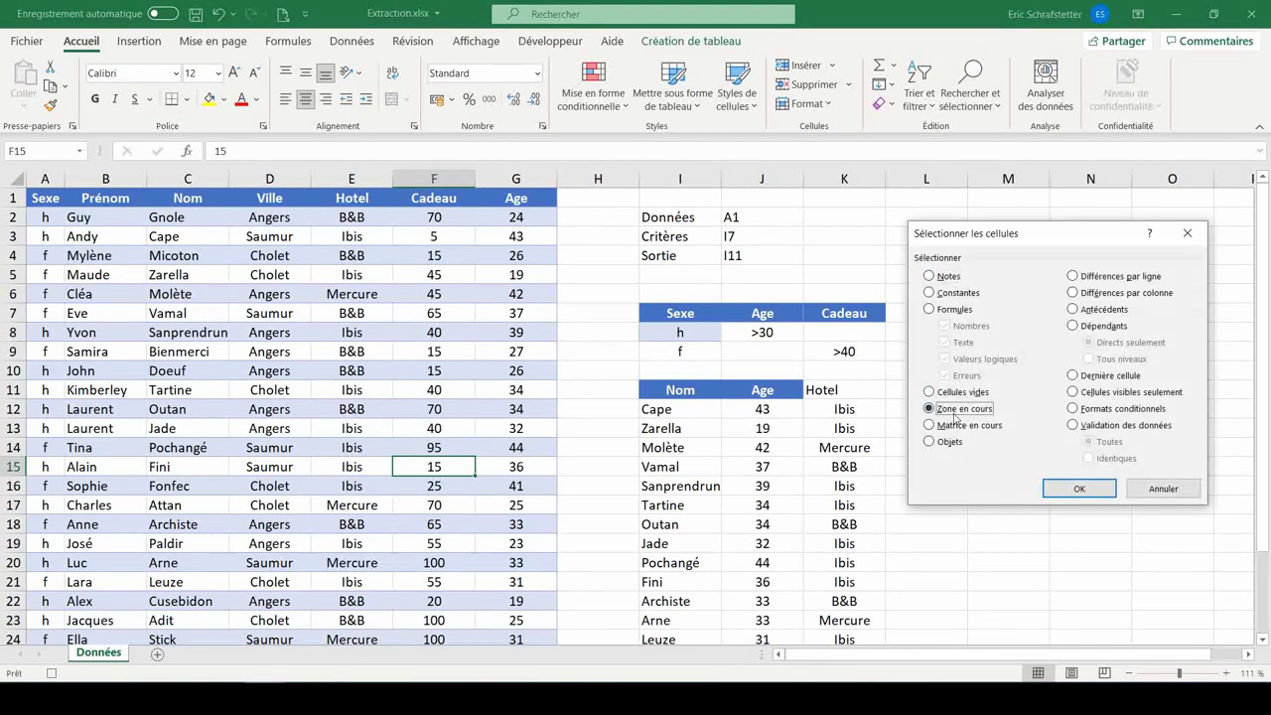
left_click(1081, 489)
key("alt+F11")
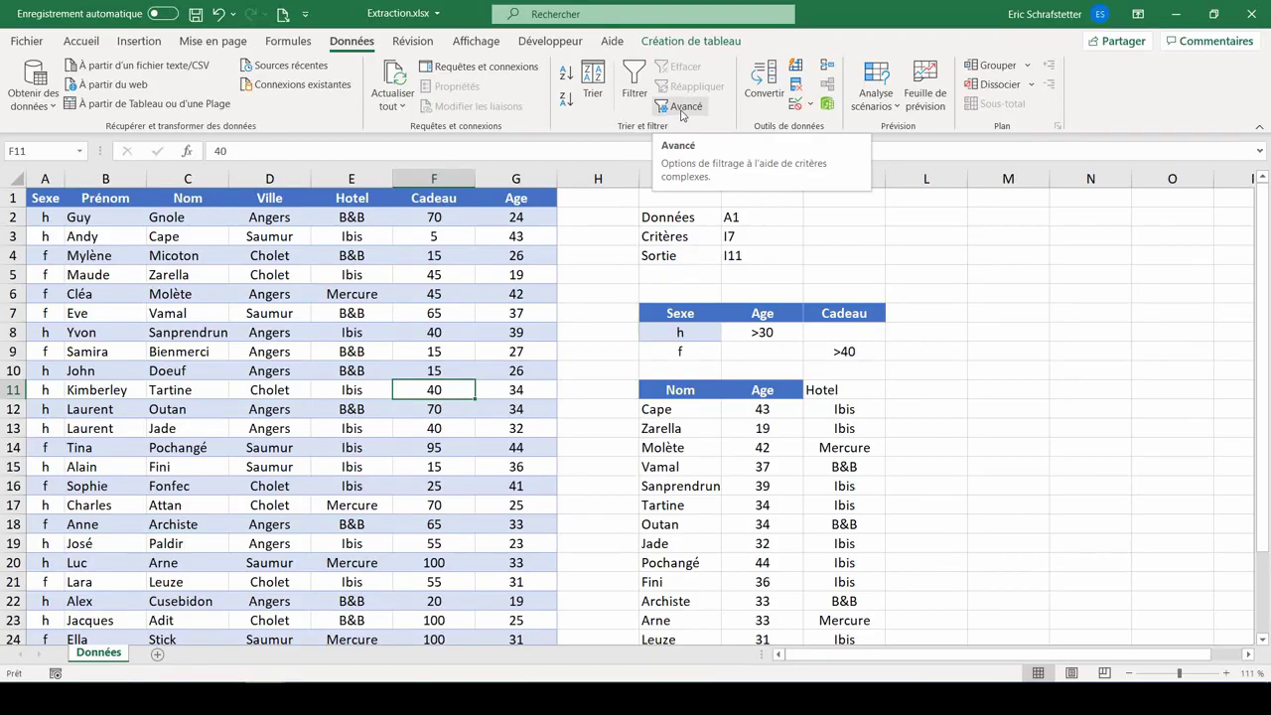
Check the advanced filter's data range $A$1:$G$28, then wrap cellule.Value in Range()
left_click(681, 106)
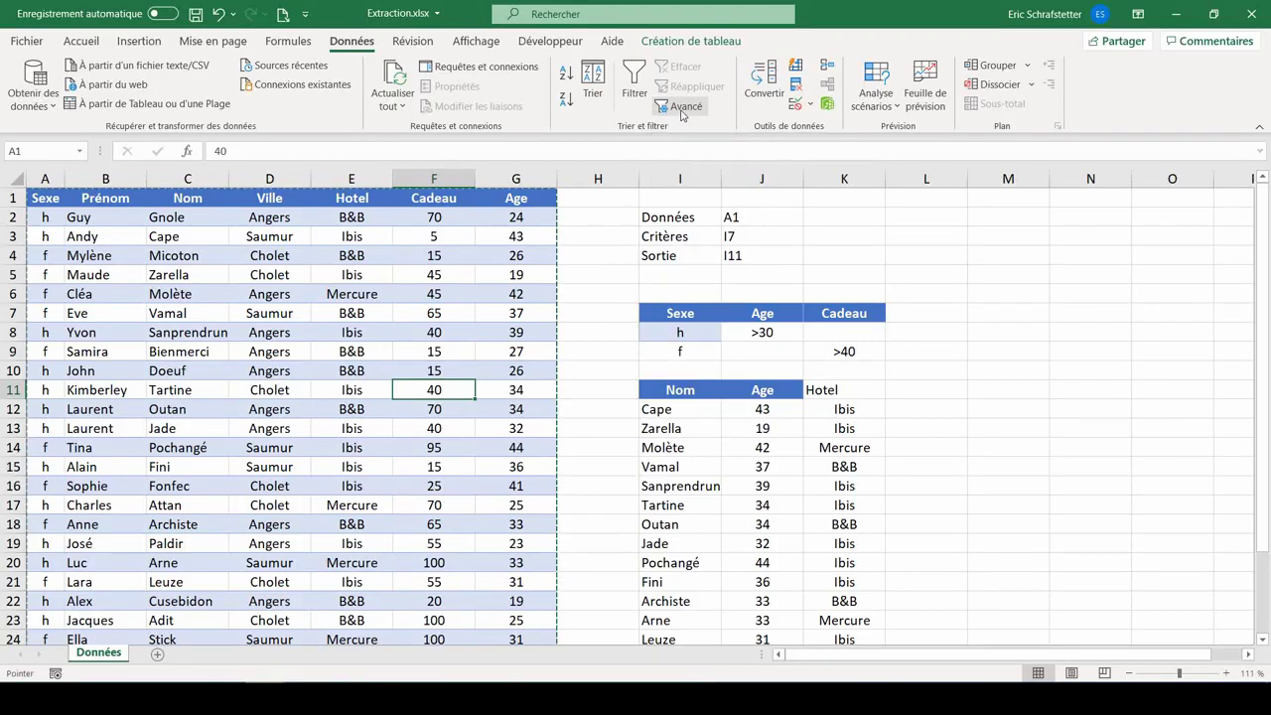
left_click(1077, 358)
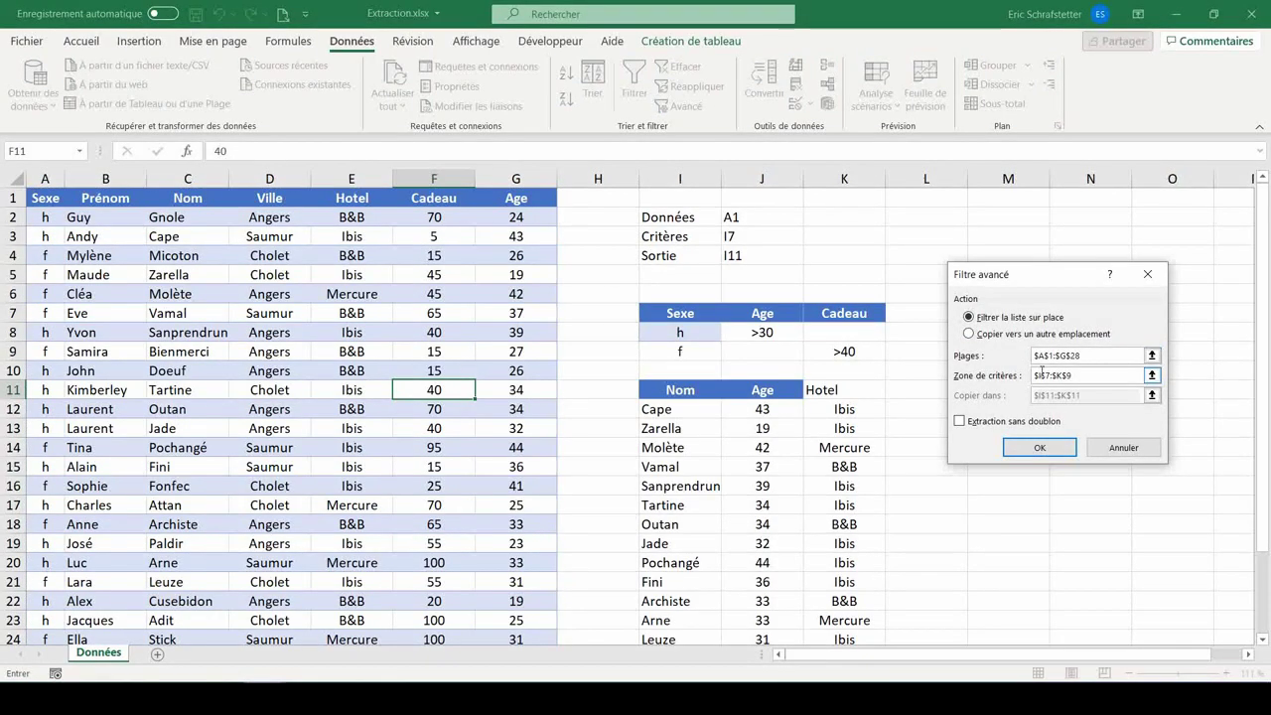
left_click(1130, 448)
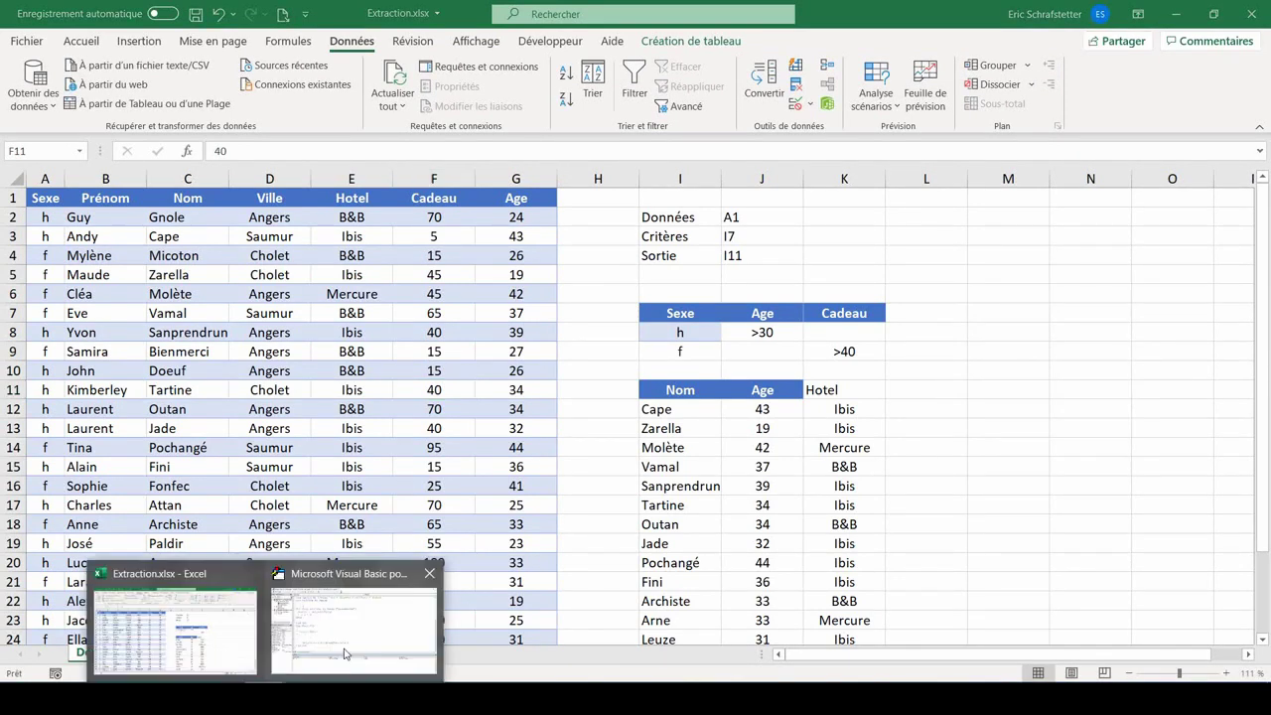
left_click(337, 605)
type("range")
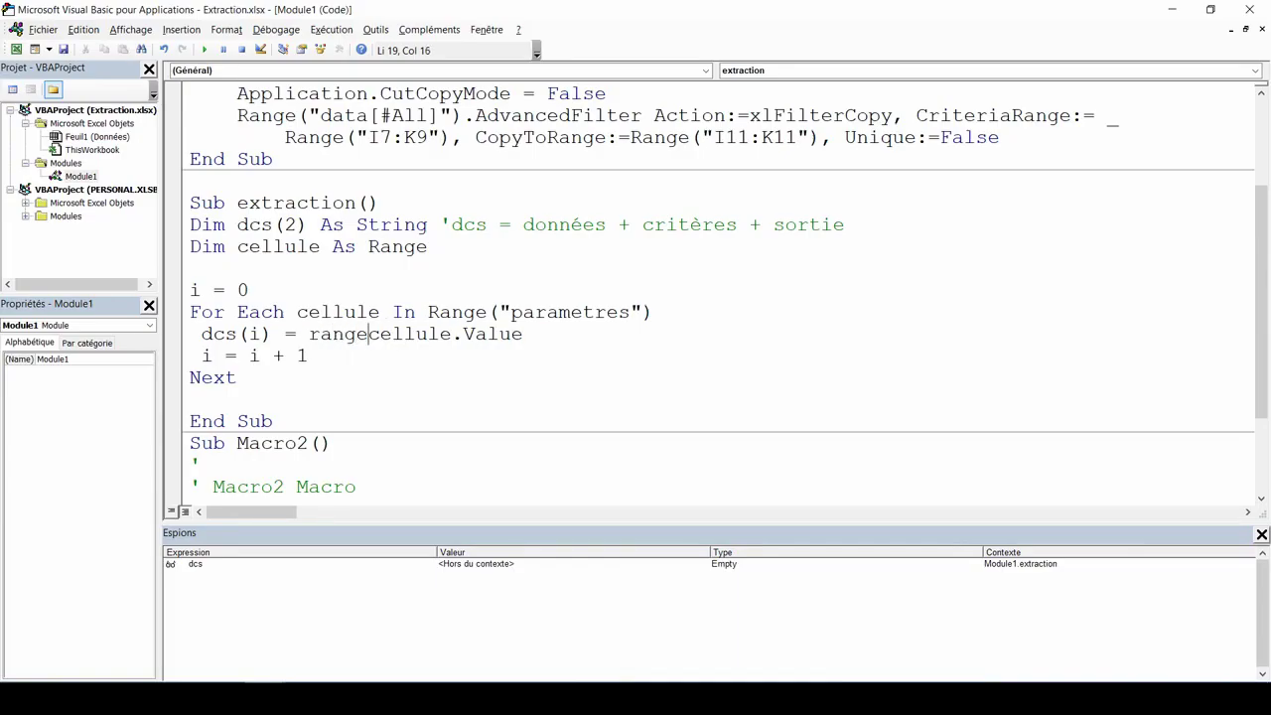
type("(")
key("End")
type(")")
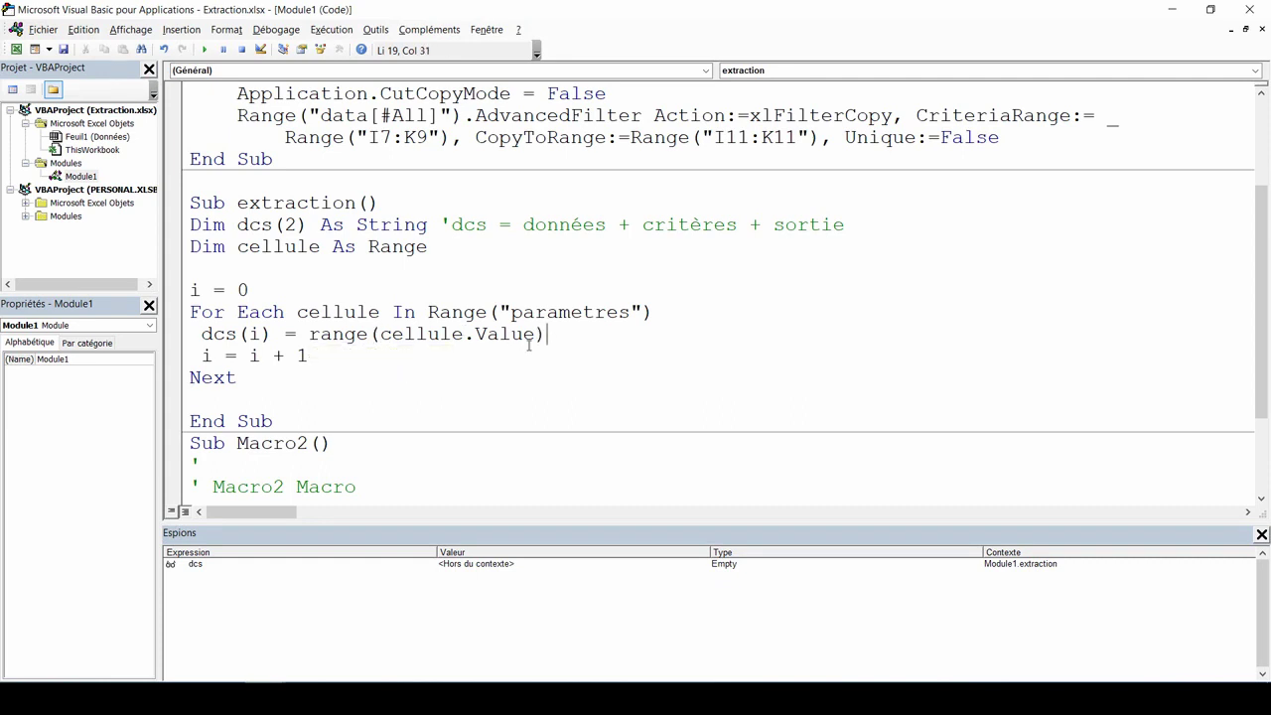
key("Down")
Append .CurrentRegion copied from Macro2 and then .Address to the dcs(i) line
scroll(490, 342, "down", 2)
left_click_drag(349, 442, 510, 442)
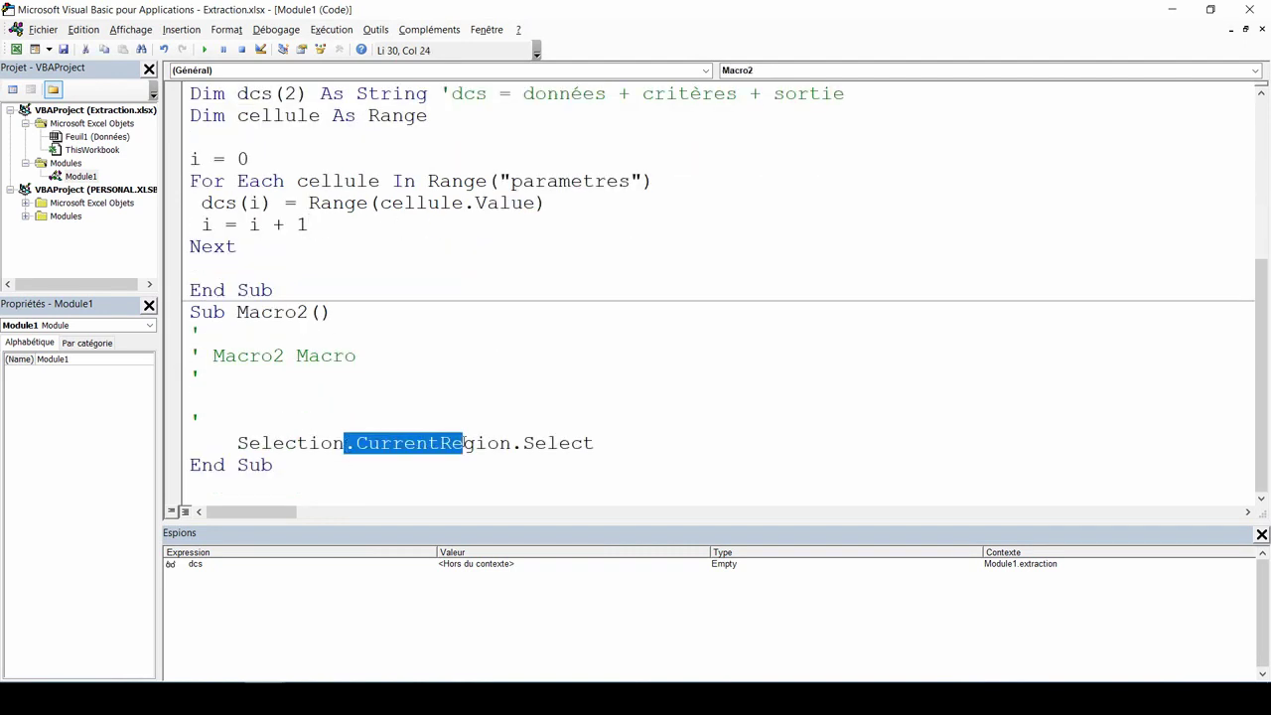
key("ctrl+c")
left_click(554, 207)
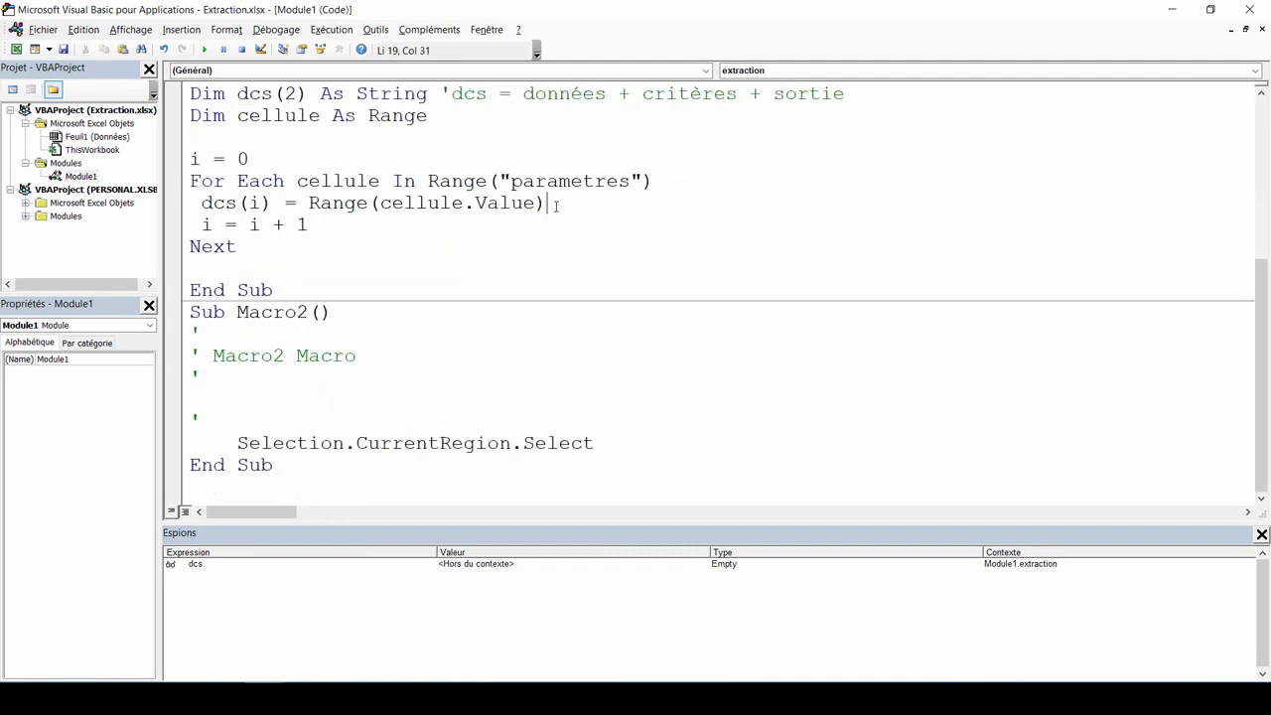
key("ctrl+v")
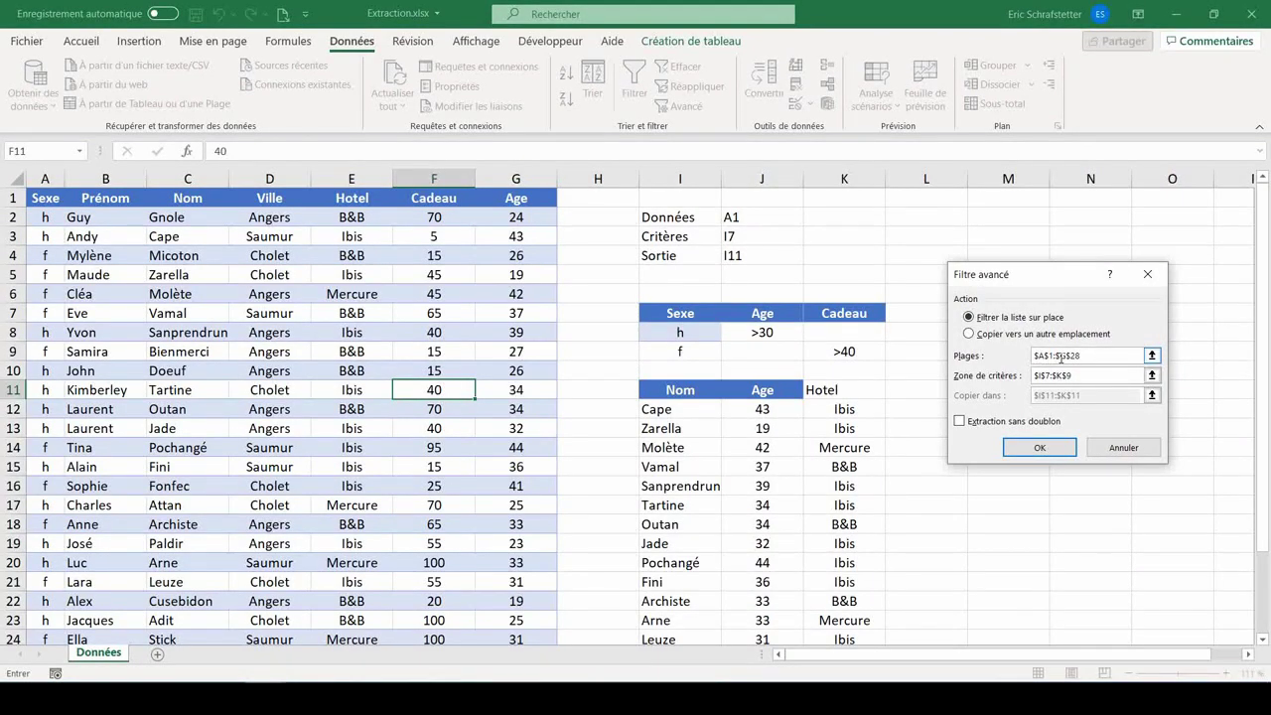
left_click(1120, 448)
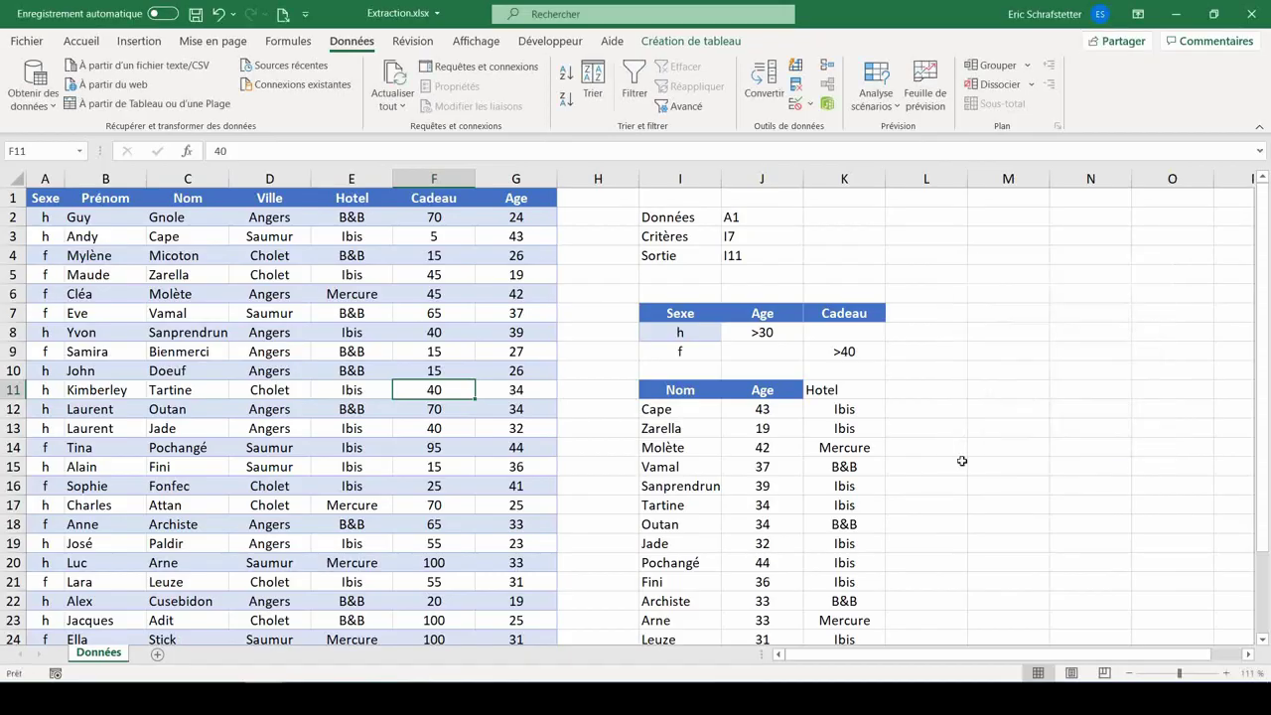
type(".ad")
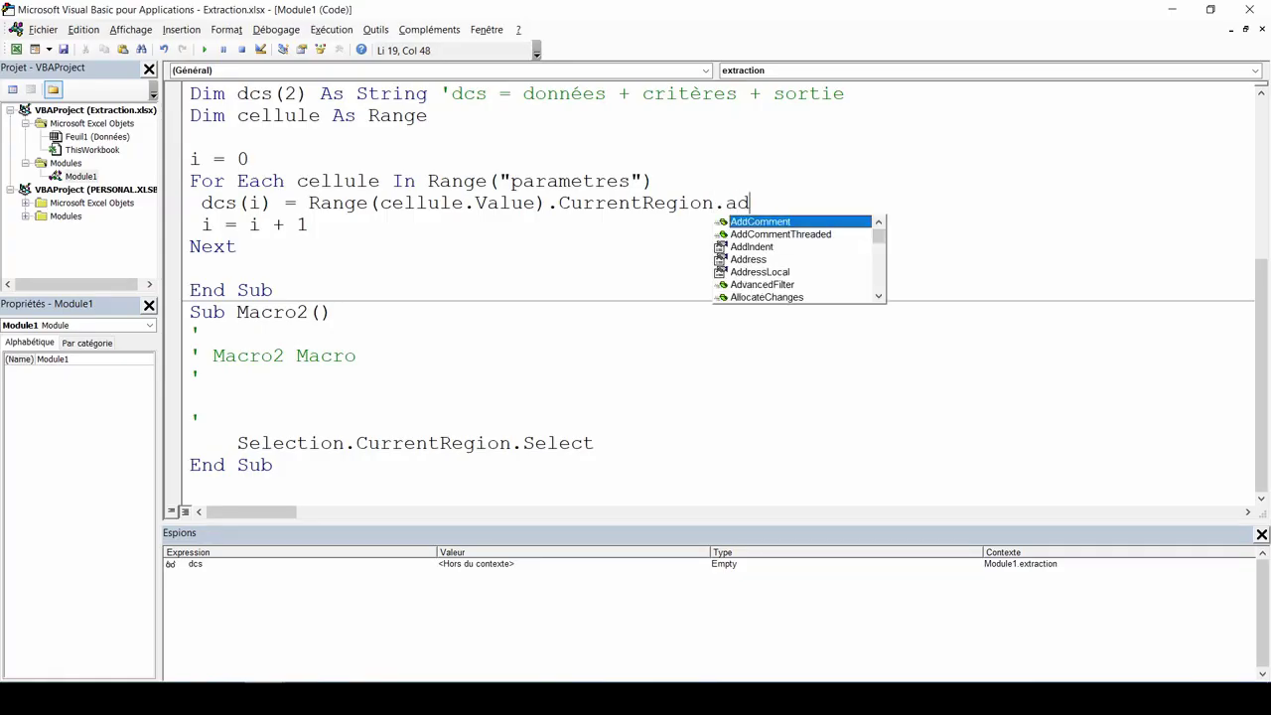
double_click(748, 259)
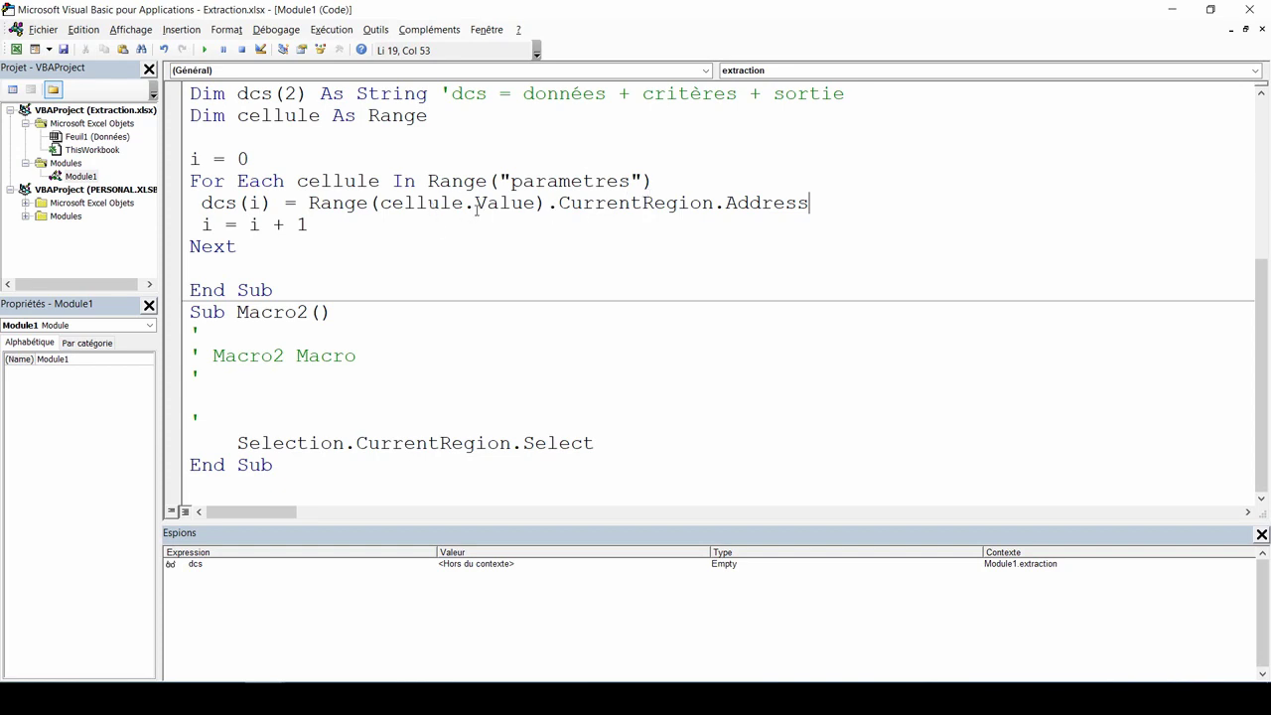
left_click(421, 239)
Step through with F8 and expand the dcs watch showing $A$1:$G$28, $I$7:$K$9, $I$11:$K$26
key("F8")
key("F8")
key("F8")
key("F8")
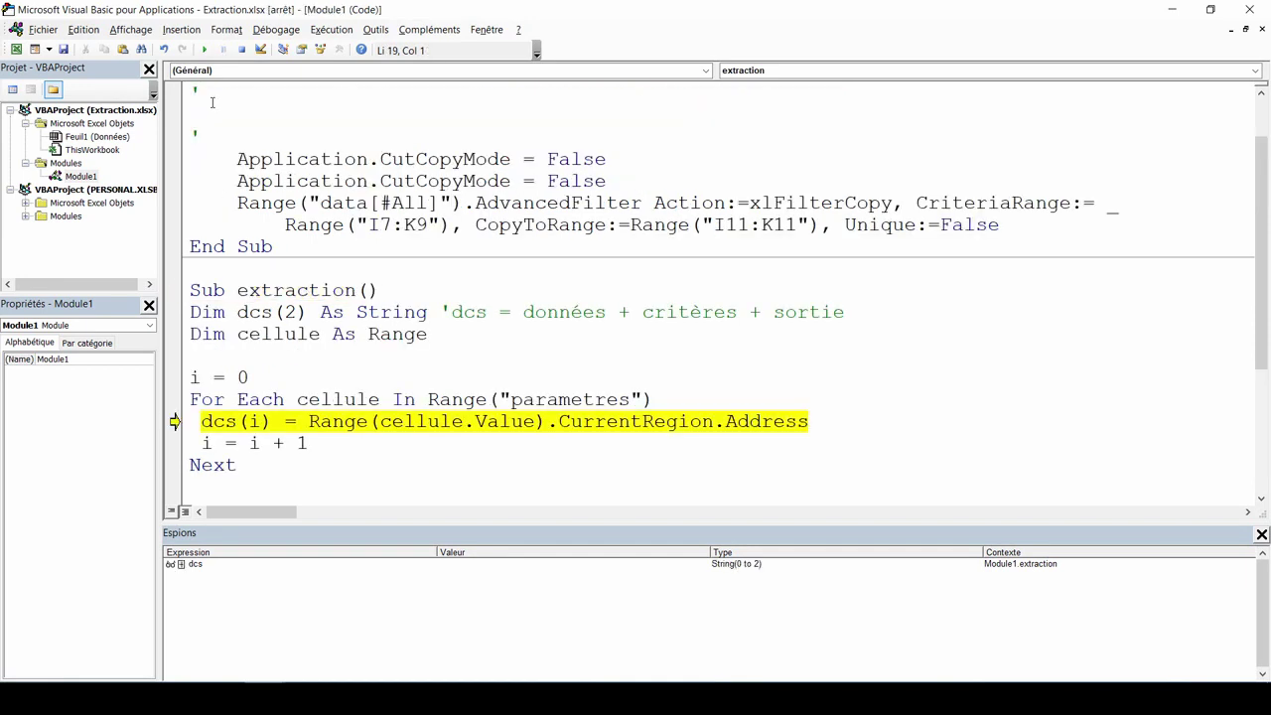
key("F8")
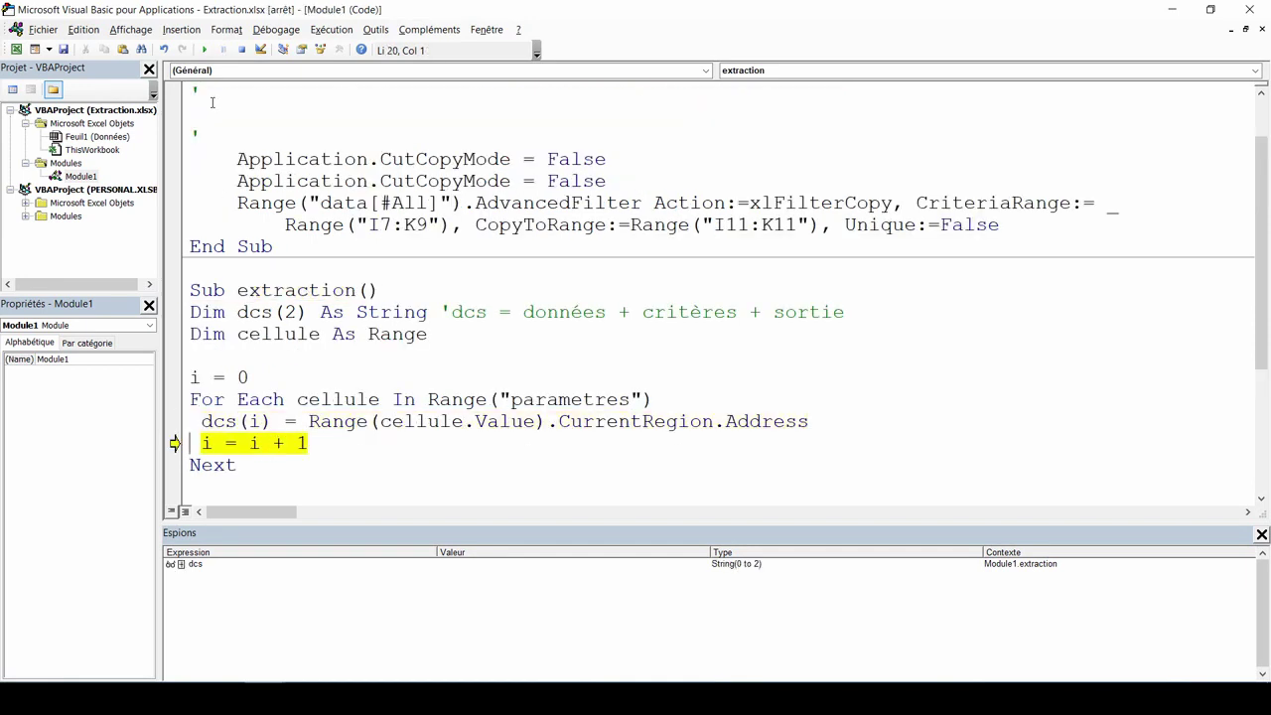
left_click(182, 565)
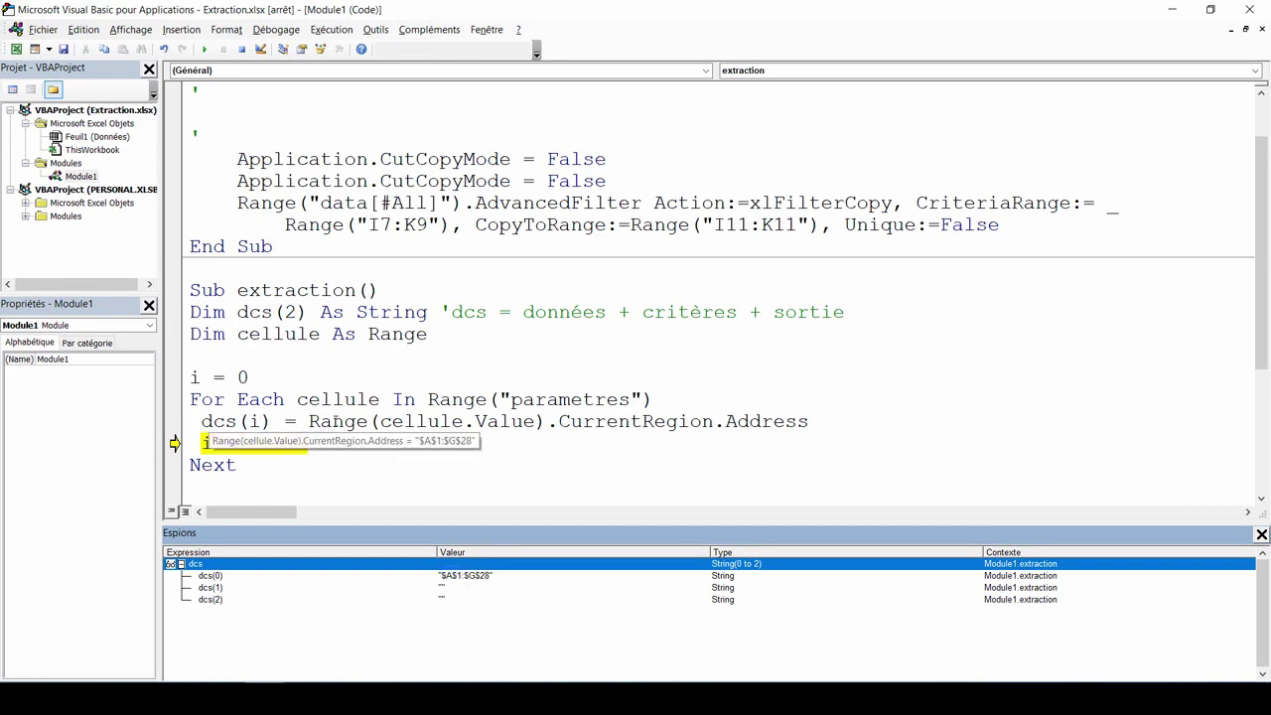
key("F8")
key("F8")
key("F8")
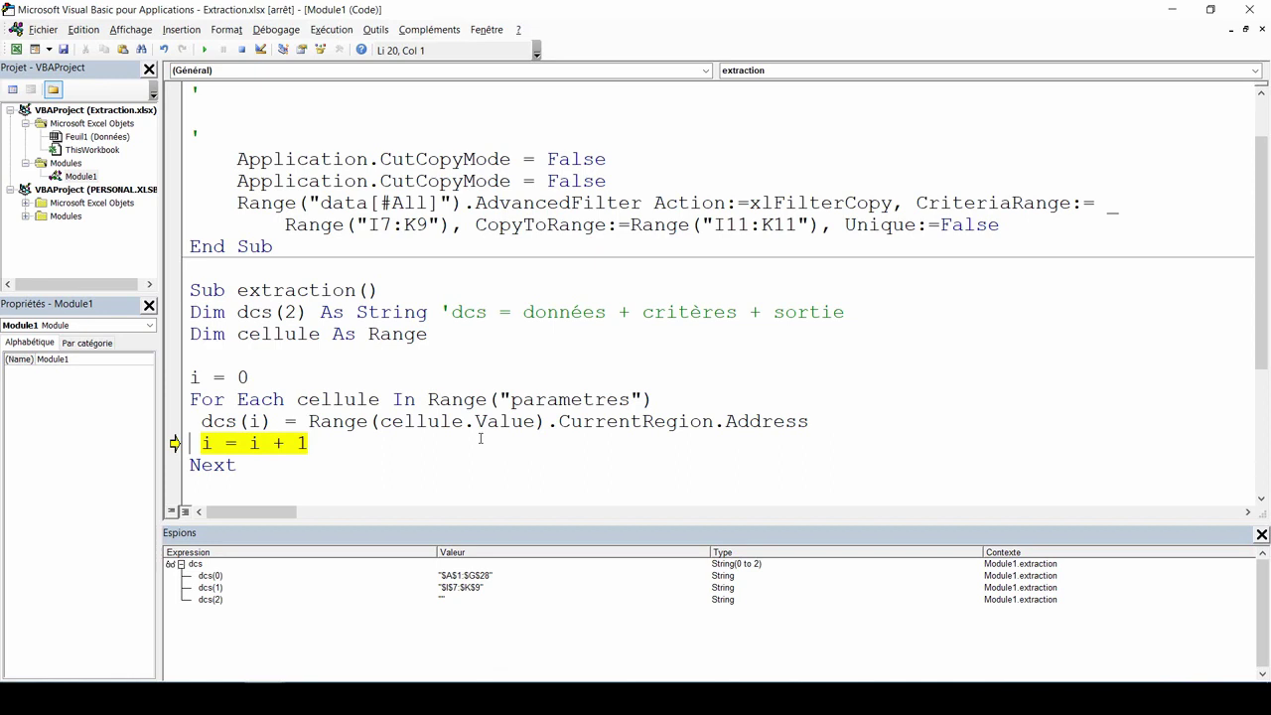
key("F8")
key("F8")
key("F8")
Stop debugging and paste the recorded AdvancedFilter statement below the loop
key("F5")
scroll(347, 487, "down", 1)
left_click_drag(999, 159, 236, 137)
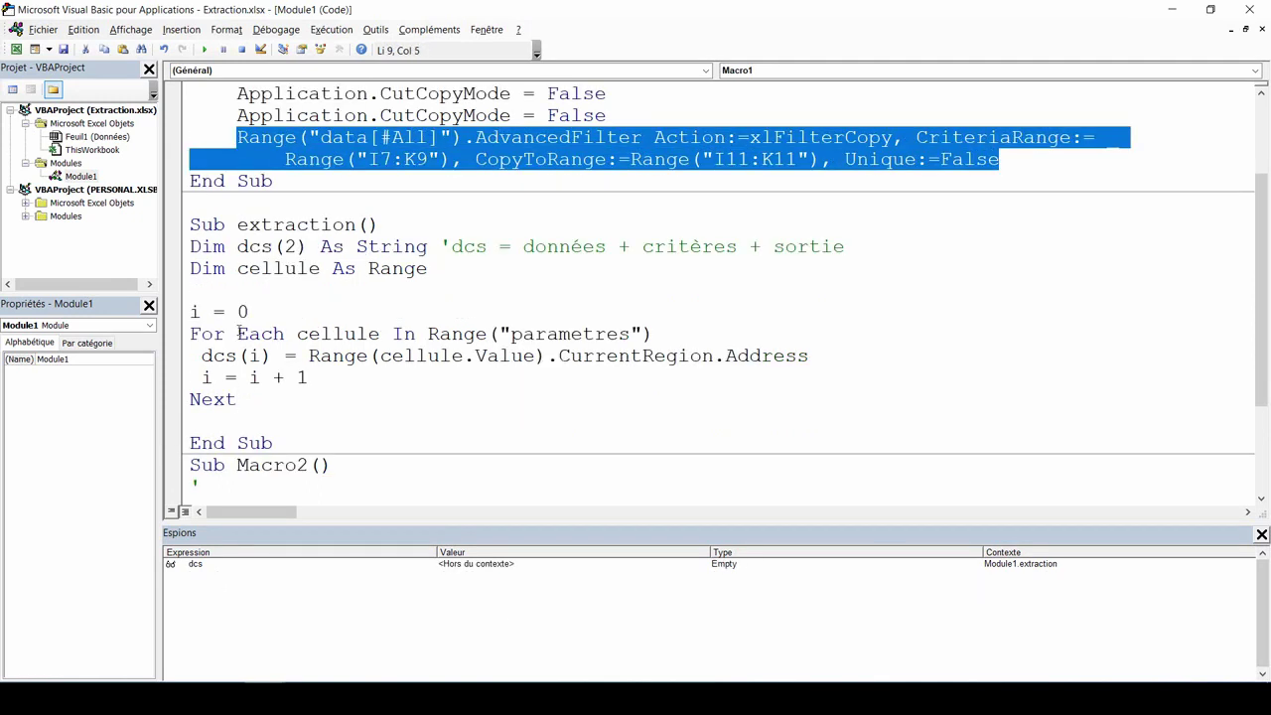
left_click(229, 415)
key("ctrl+v")
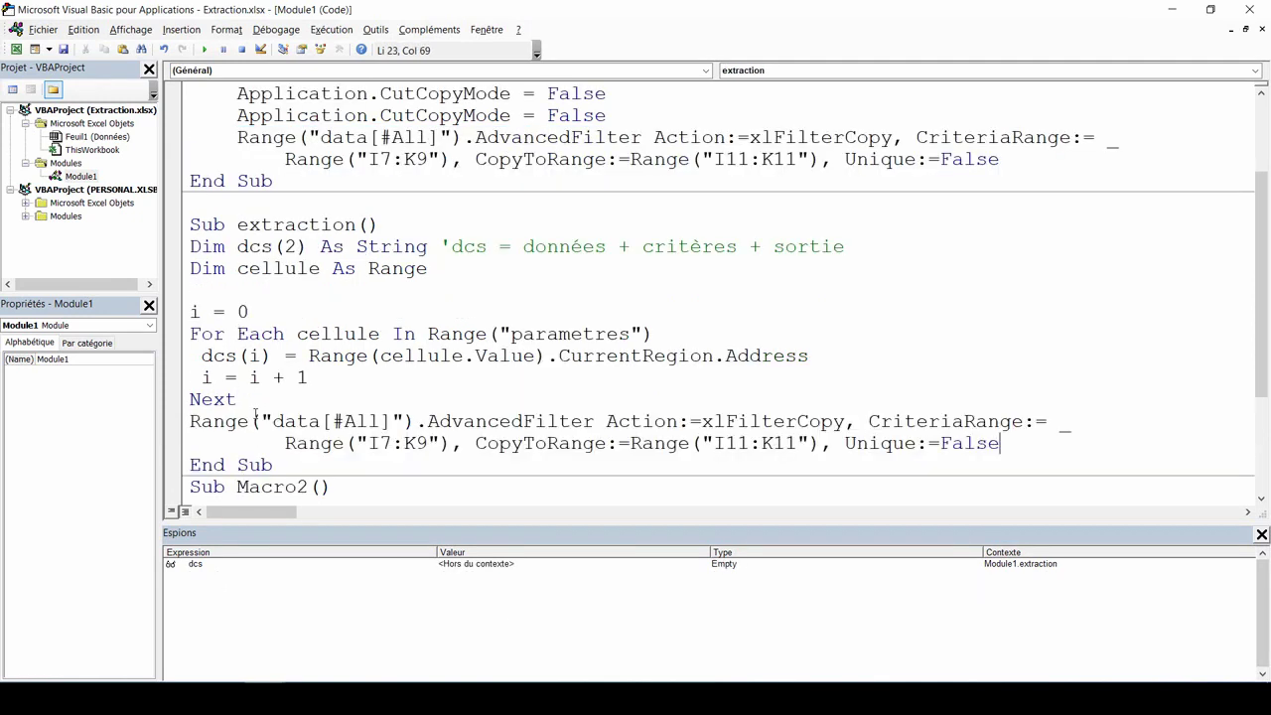
key("Return")
scroll(281, 370, "down", 1)
Replace data[#All], I7:K9 and I11:K11 with dsc(0), dcs(1) and dcs(2)
left_click_drag(404, 377, 264, 377)
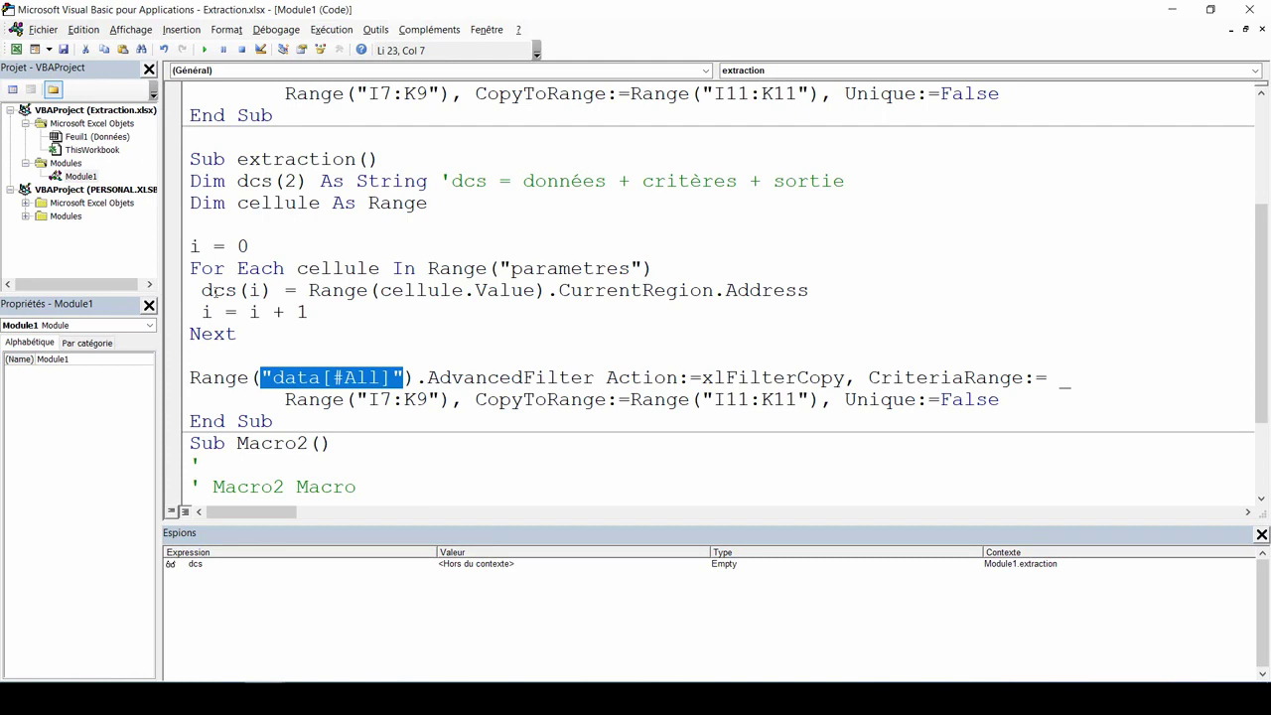
type("d")
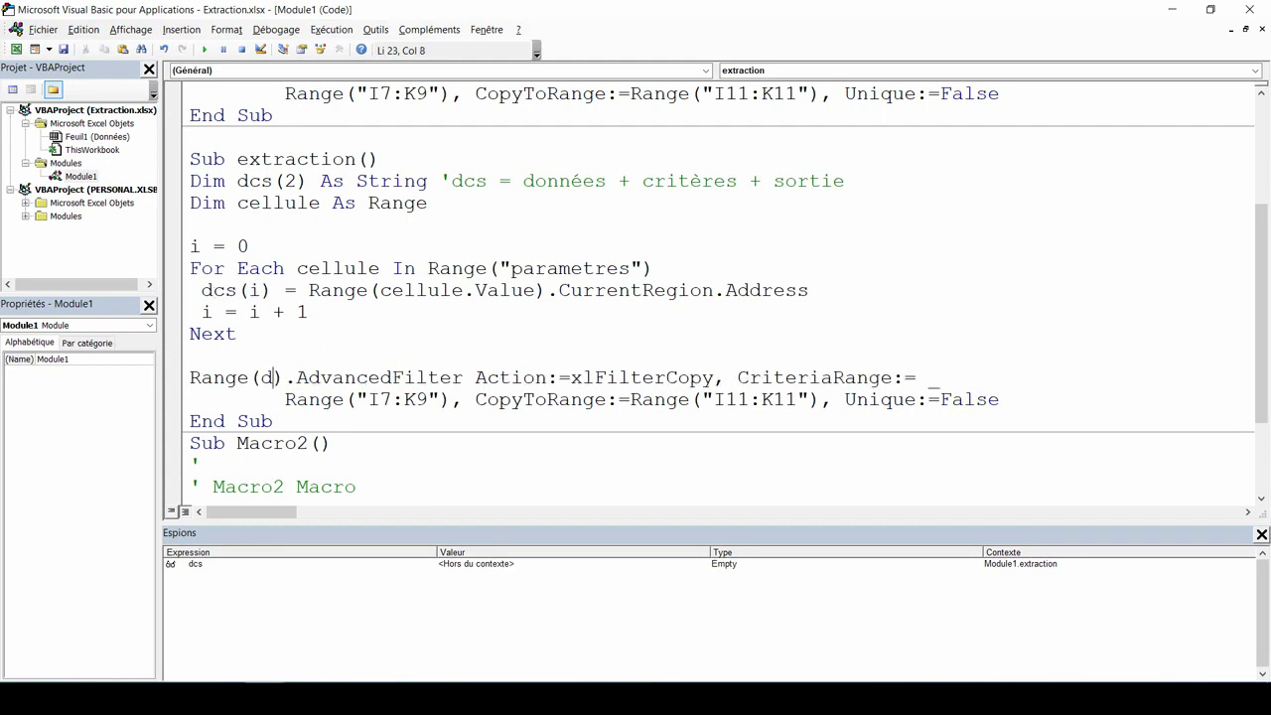
type("sc(0)")
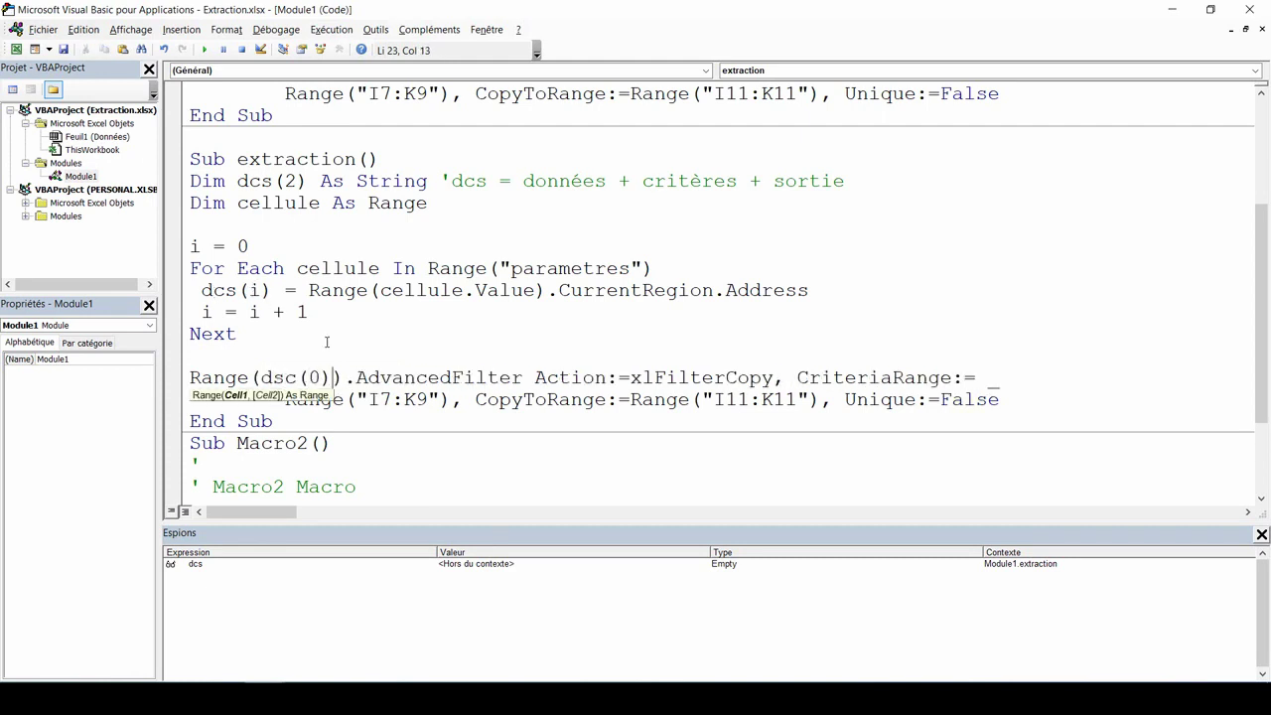
left_click(378, 400)
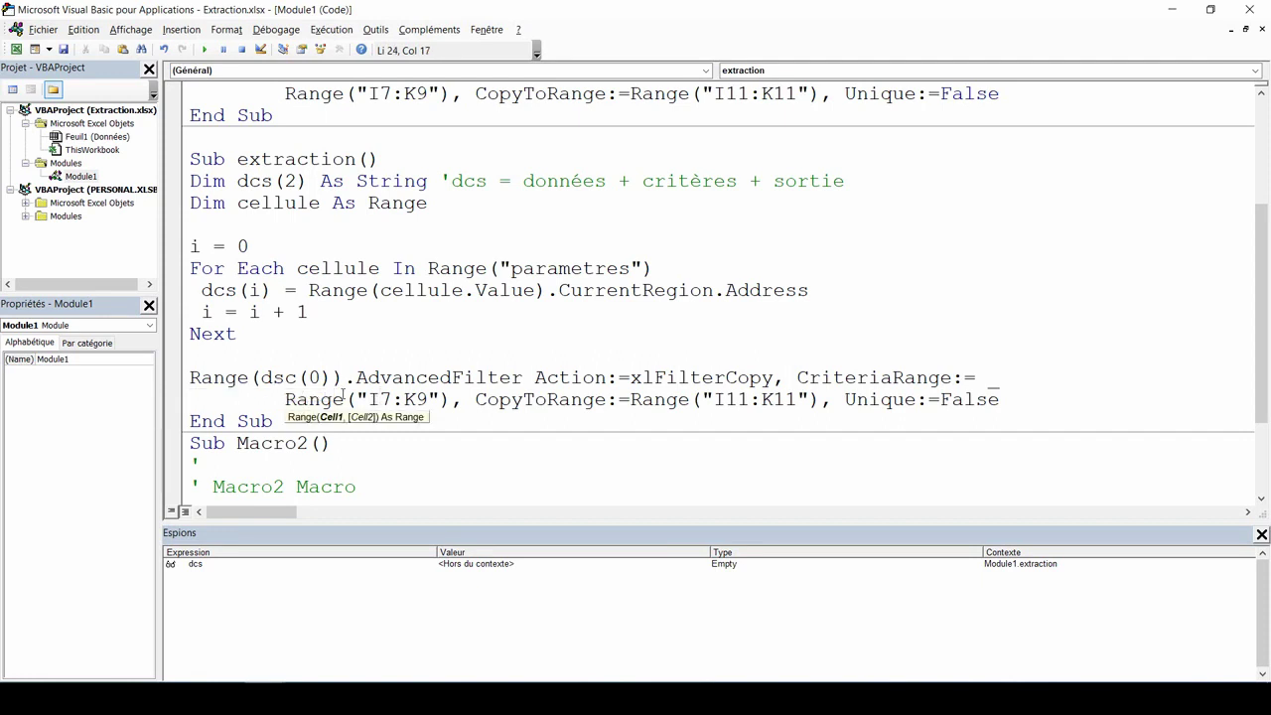
left_click_drag(440, 399, 356, 399)
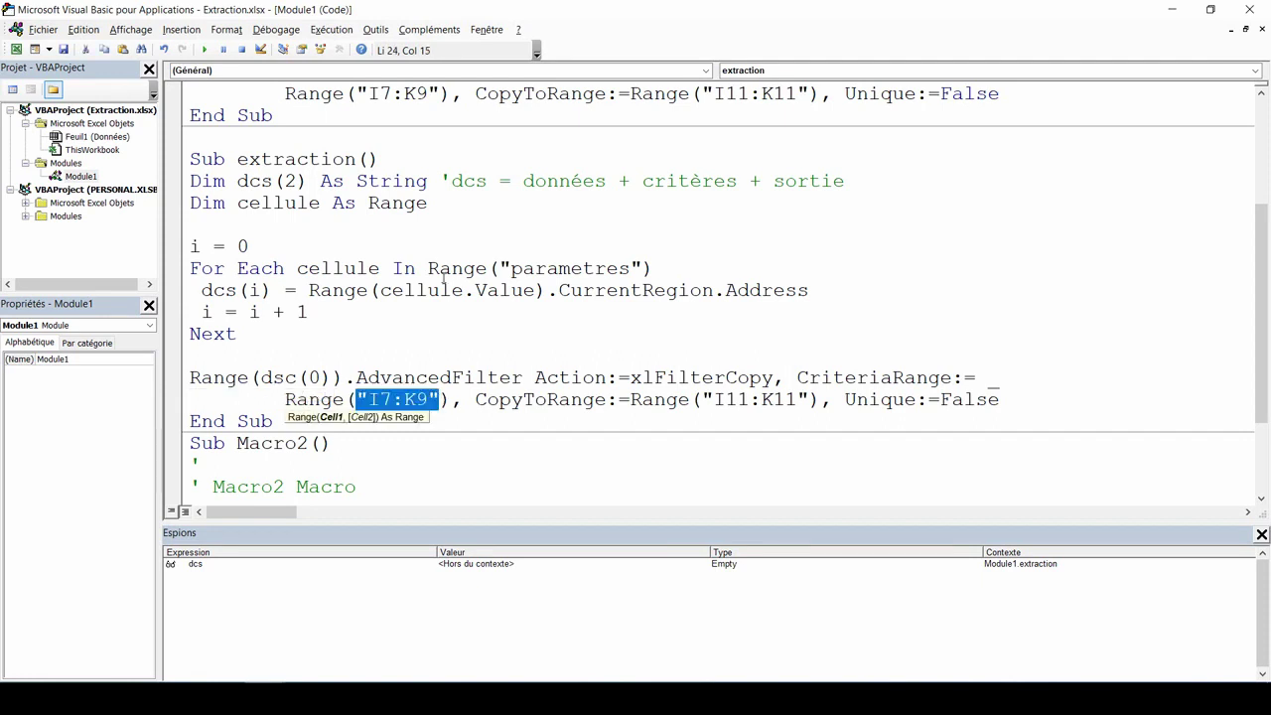
type("dc")
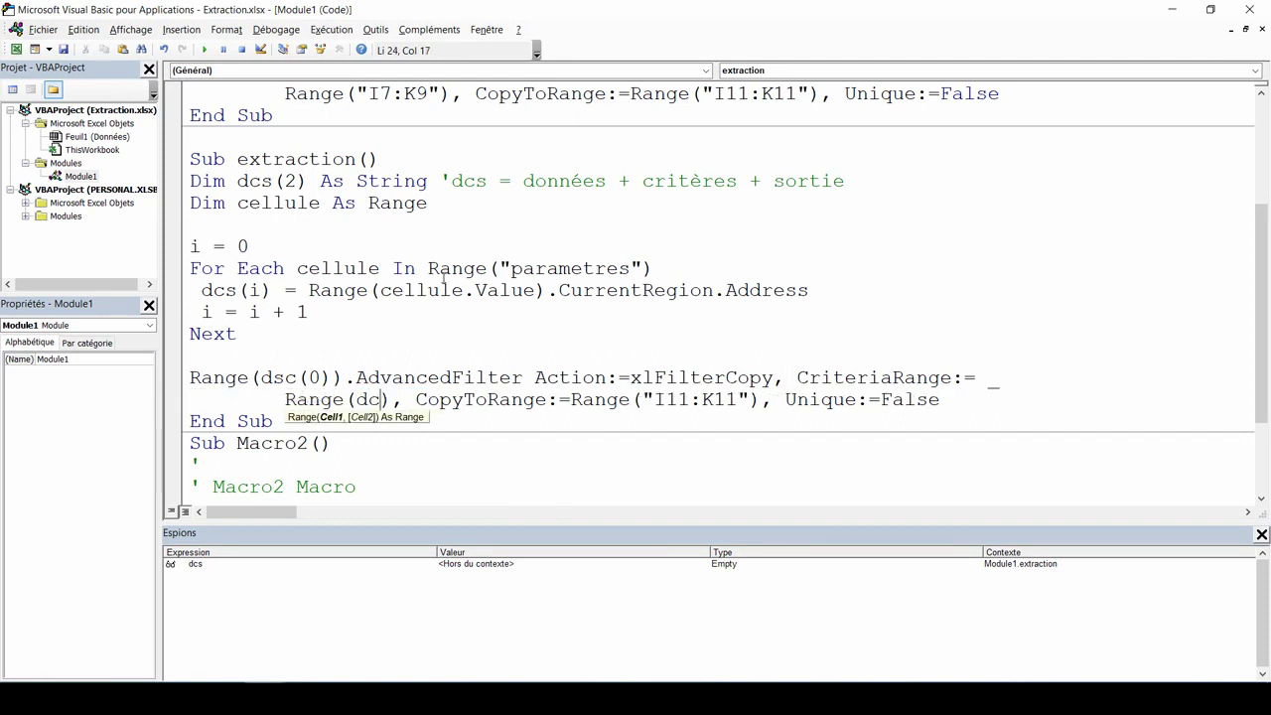
type("s(1)")
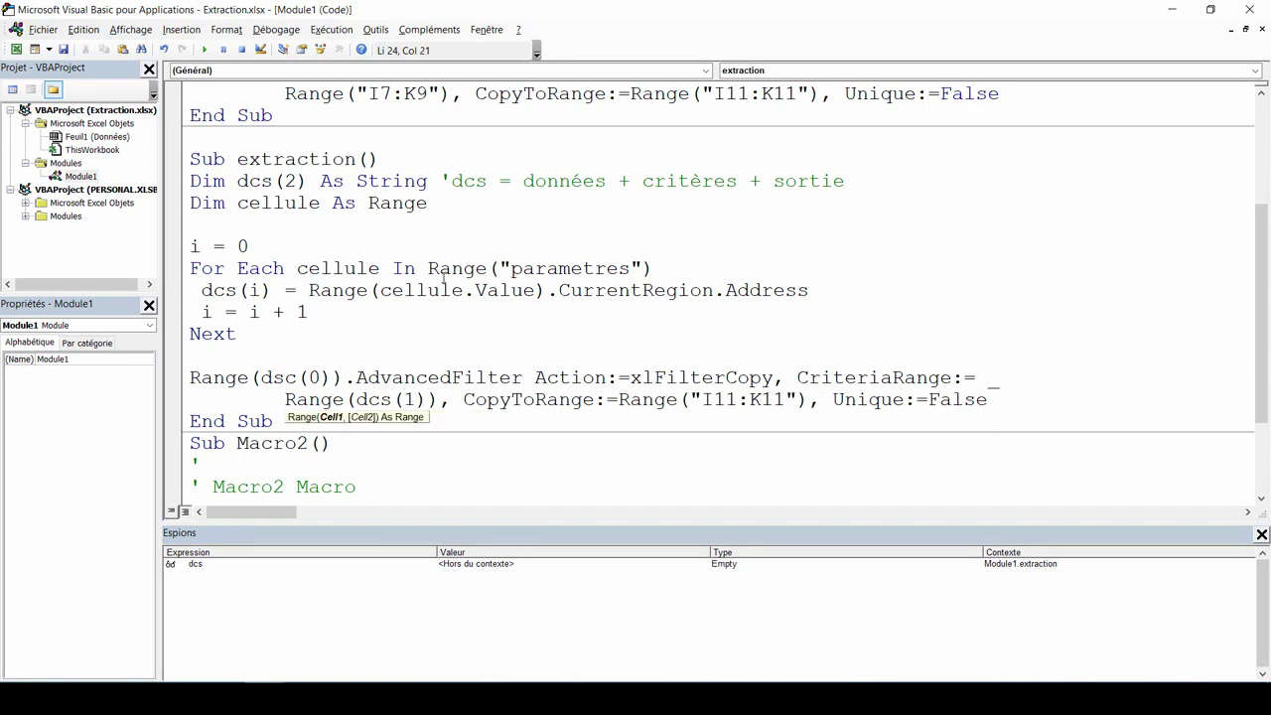
left_click_drag(690, 399, 796, 399)
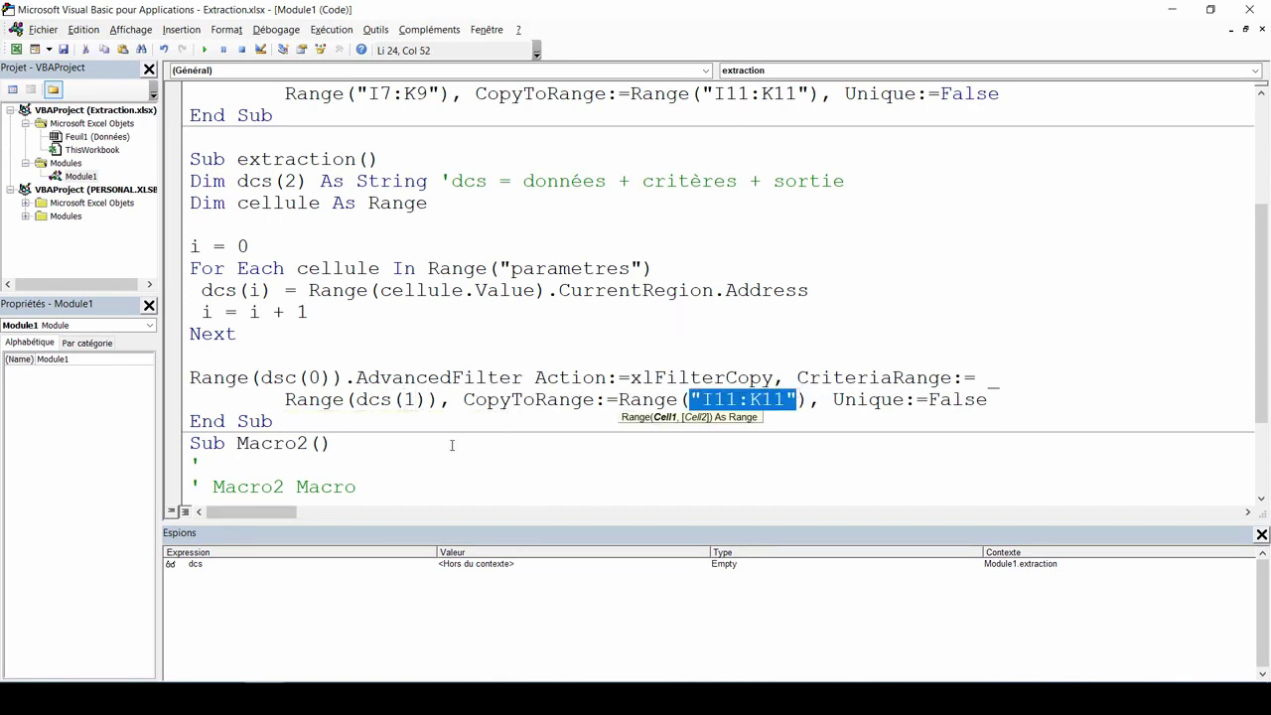
type("dcs(")
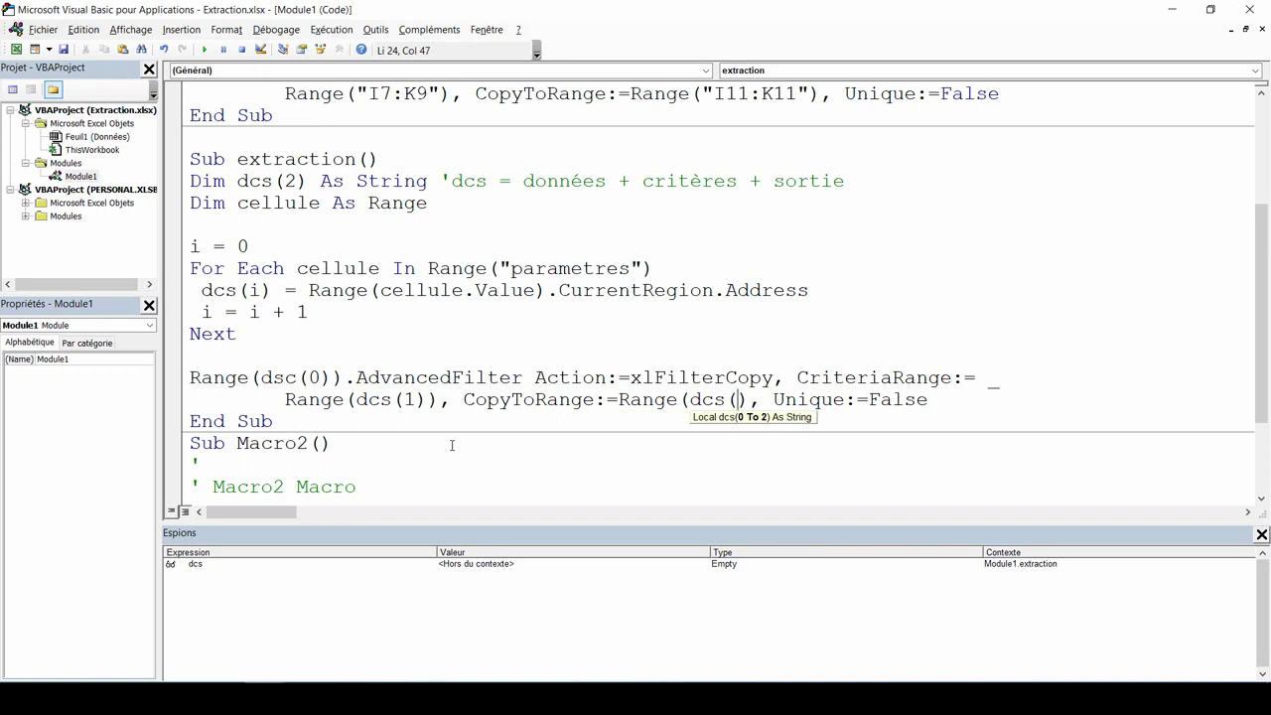
type("2)")
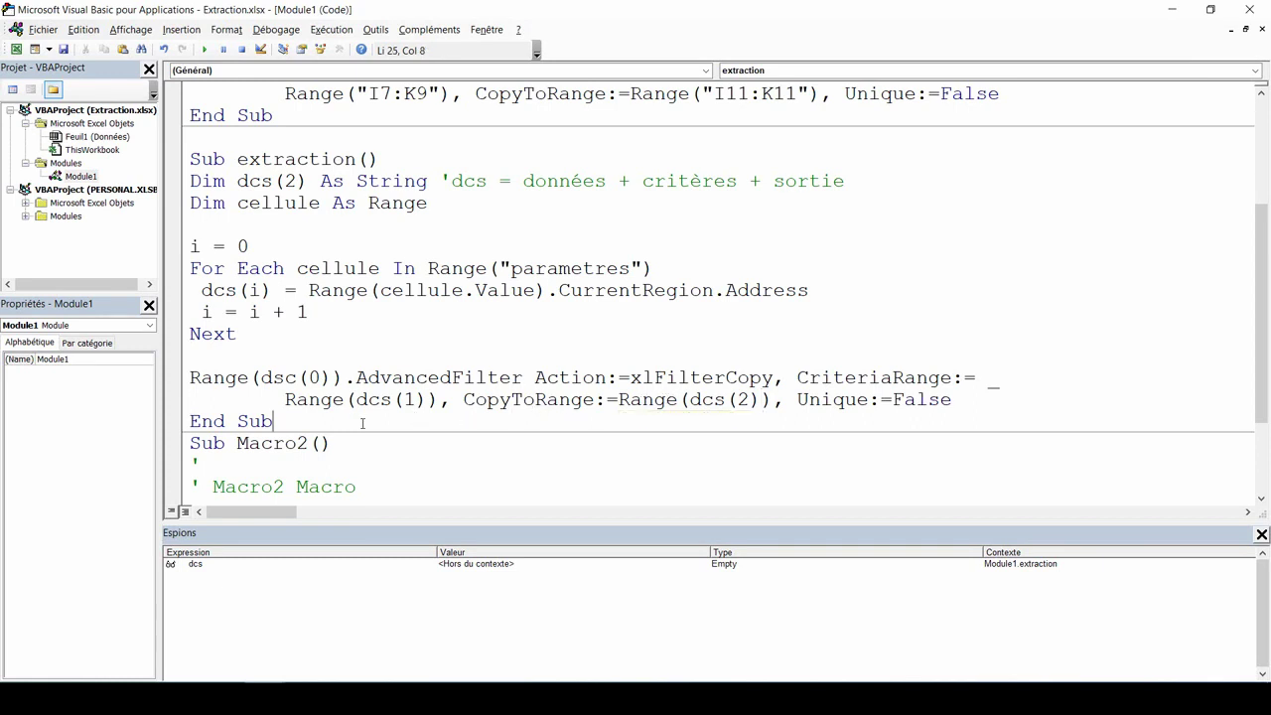
key("Up")
key("Up")
key("Up")
Clear the old extraction results below I11 and the Hotel header in K11
left_click(219, 676)
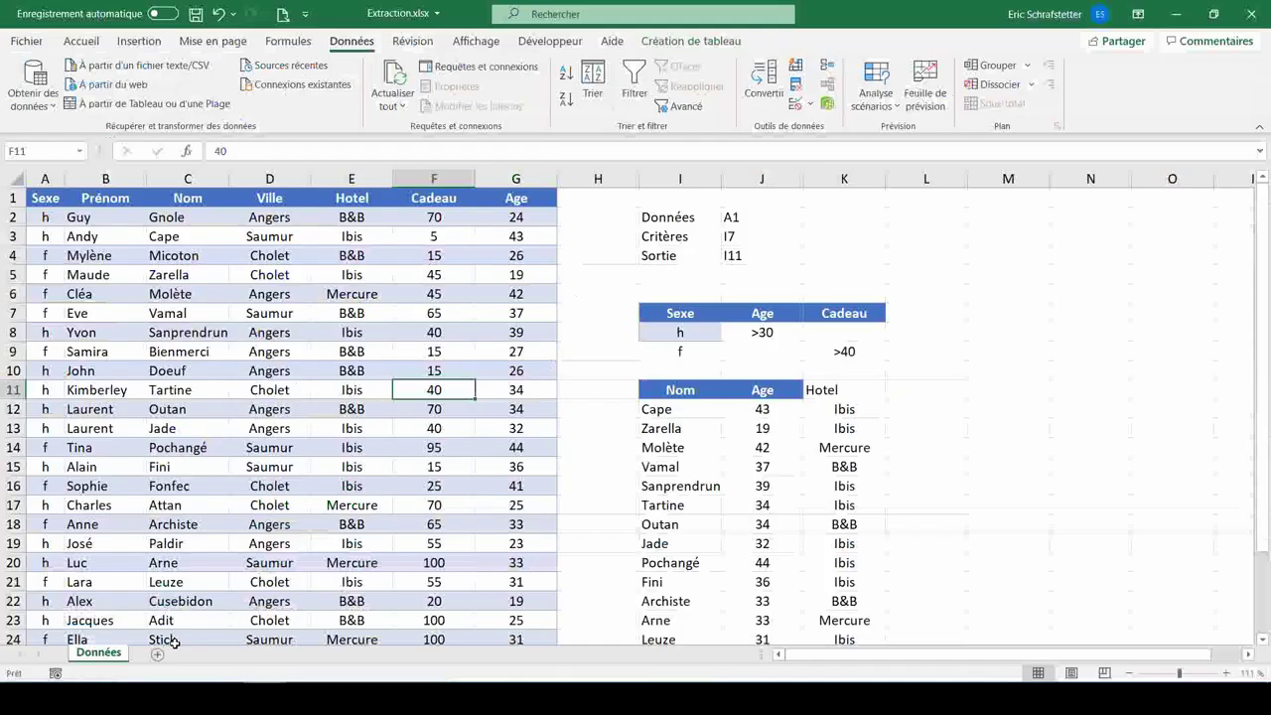
scroll(596, 397, "down", 1)
key("Delete")
left_click(834, 336)
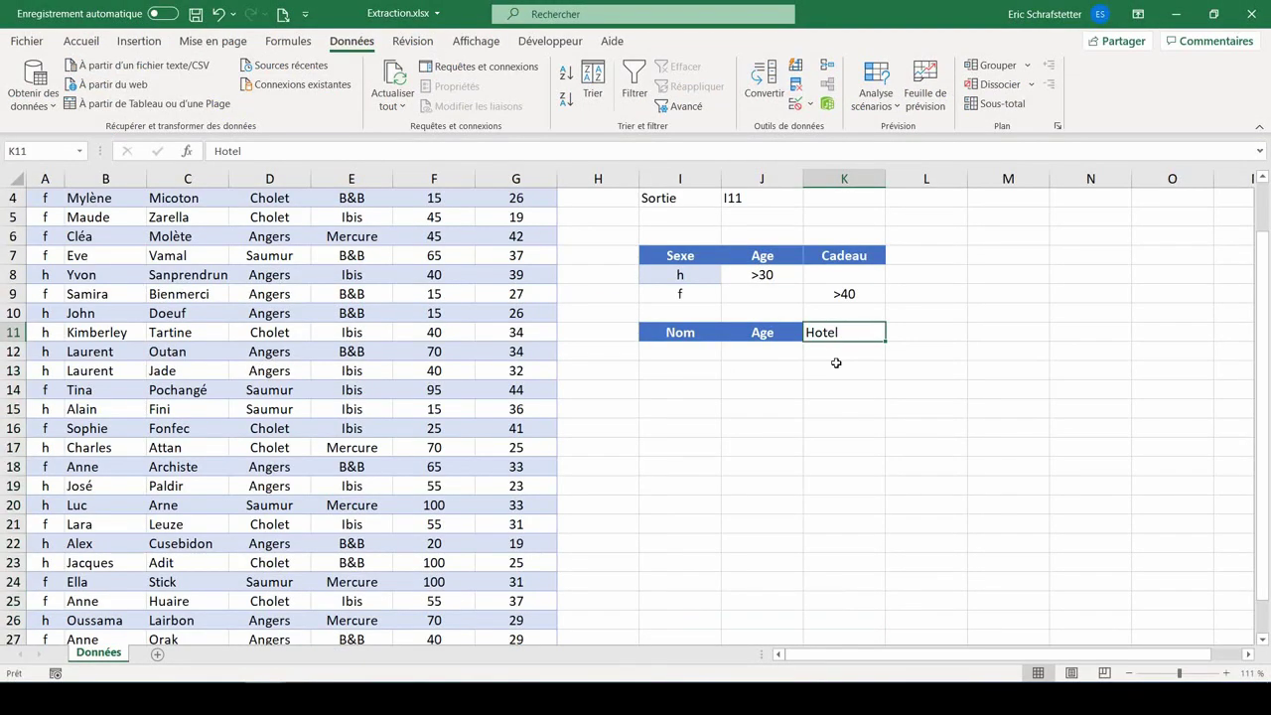
key("Delete")
scroll(643, 338, "up", 1)
left_click(657, 486)
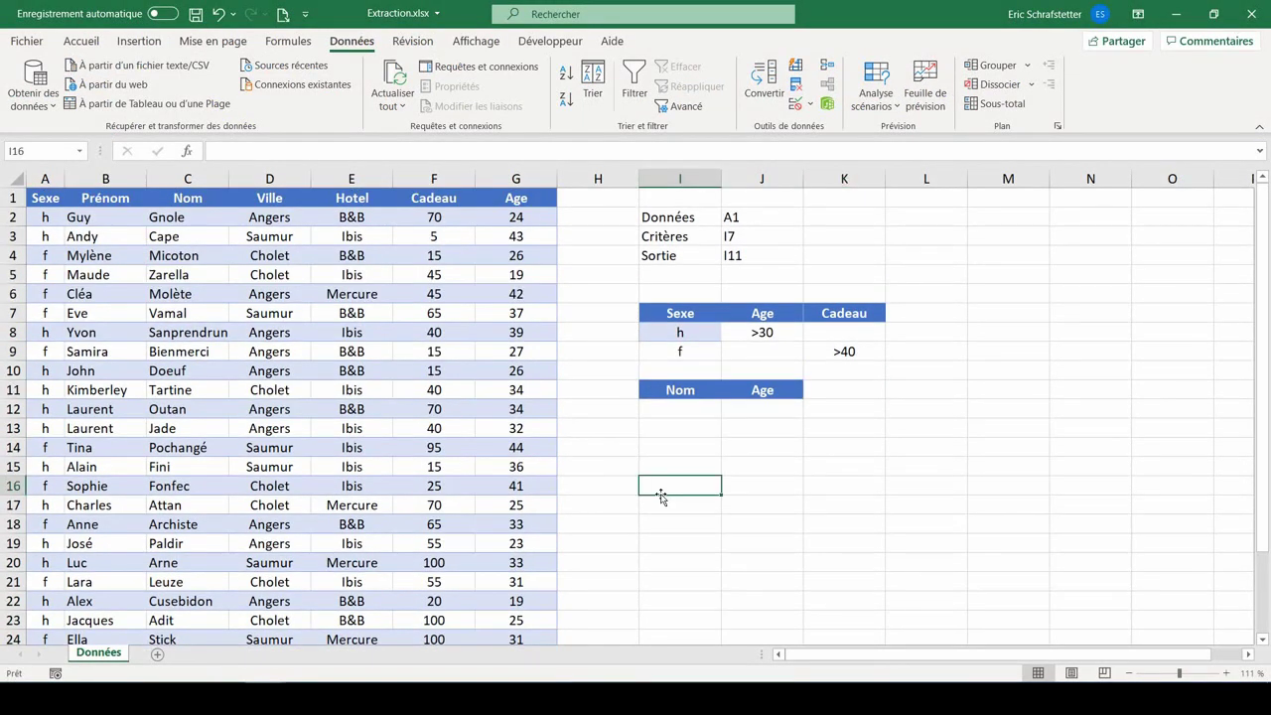
Open the Macros list from Développeur and select extraction
left_click(550, 40)
left_click(58, 88)
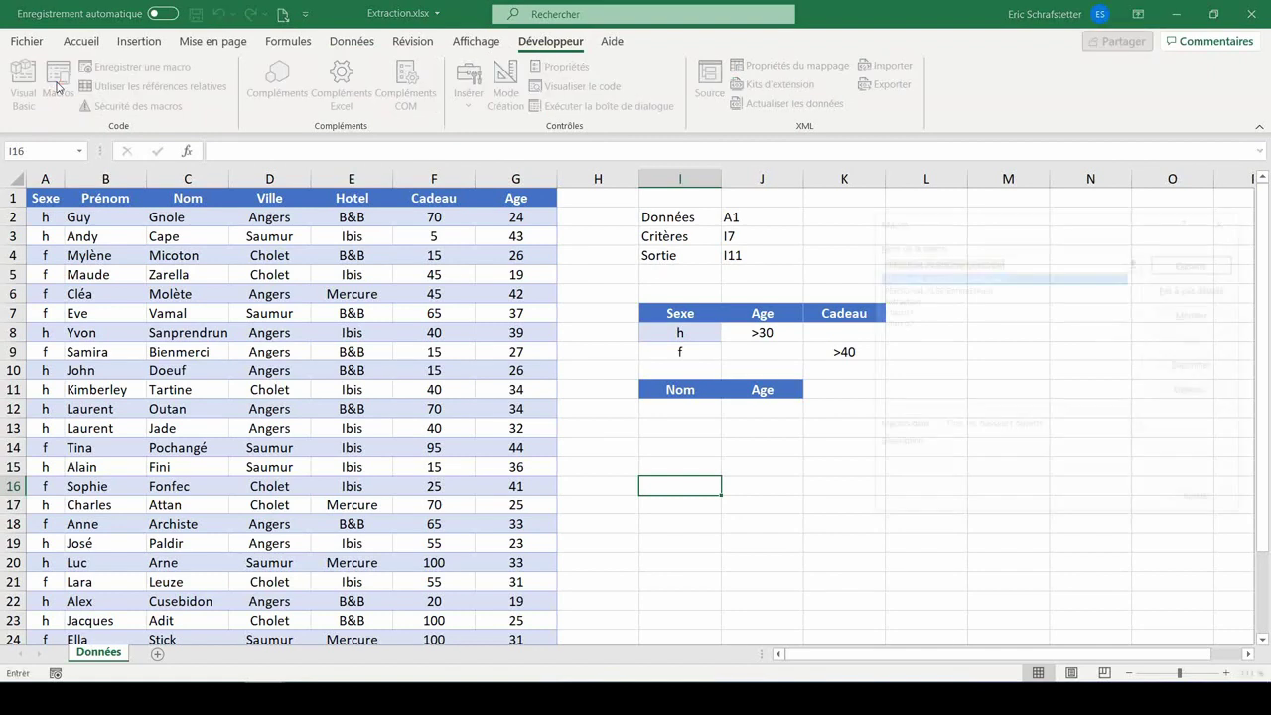
left_click_drag(956, 214, 267, 202)
left_click(351, 286)
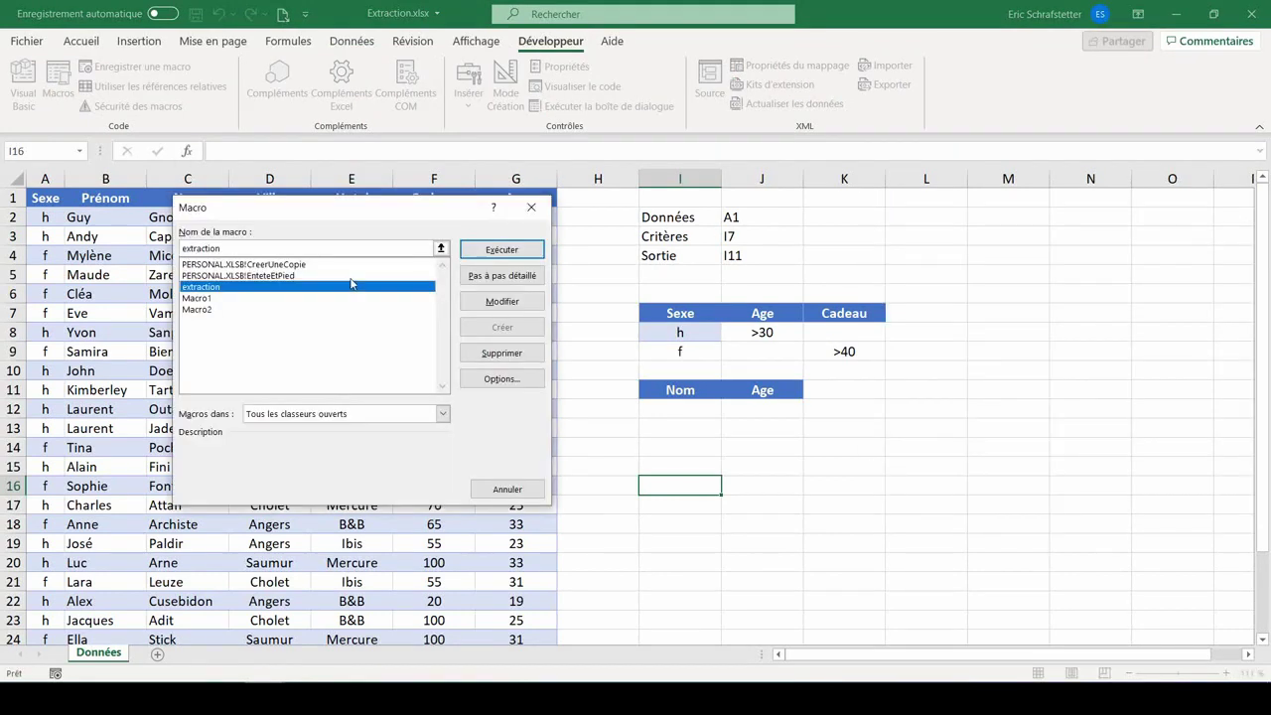
Try running the extraction macro, dismiss the compile error and reset the halted run
left_click(492, 252)
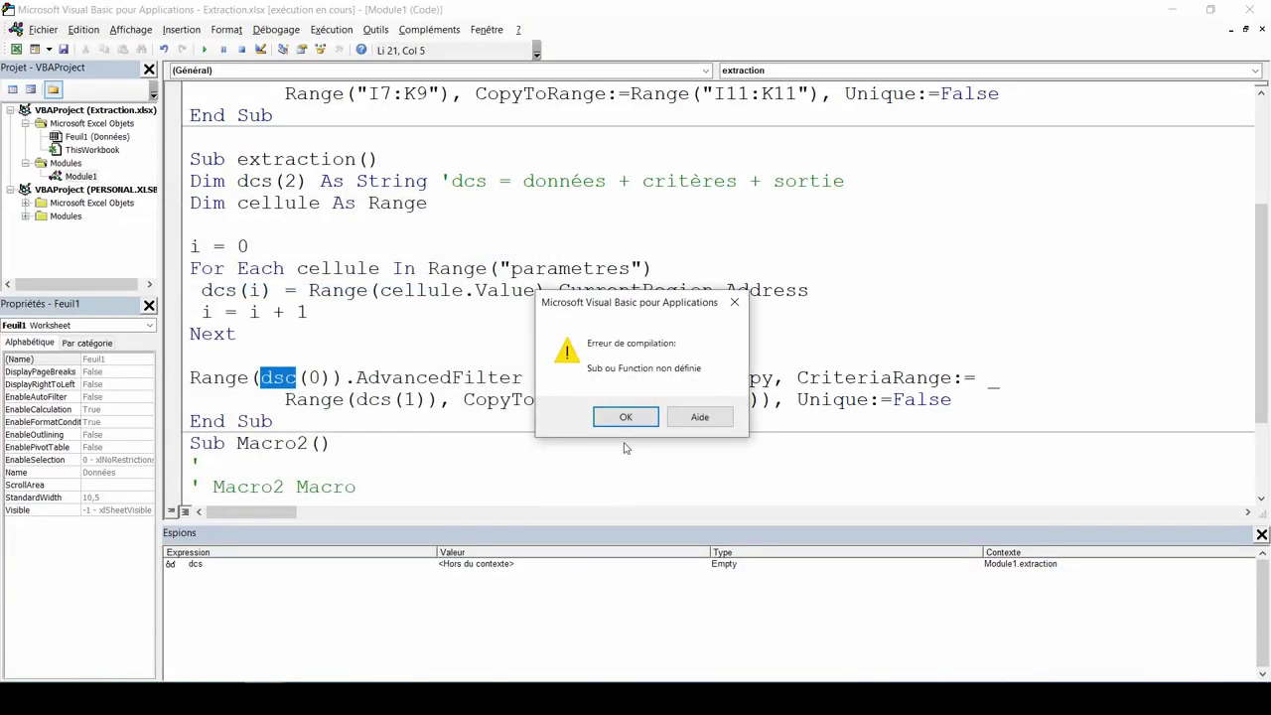
left_click(625, 417)
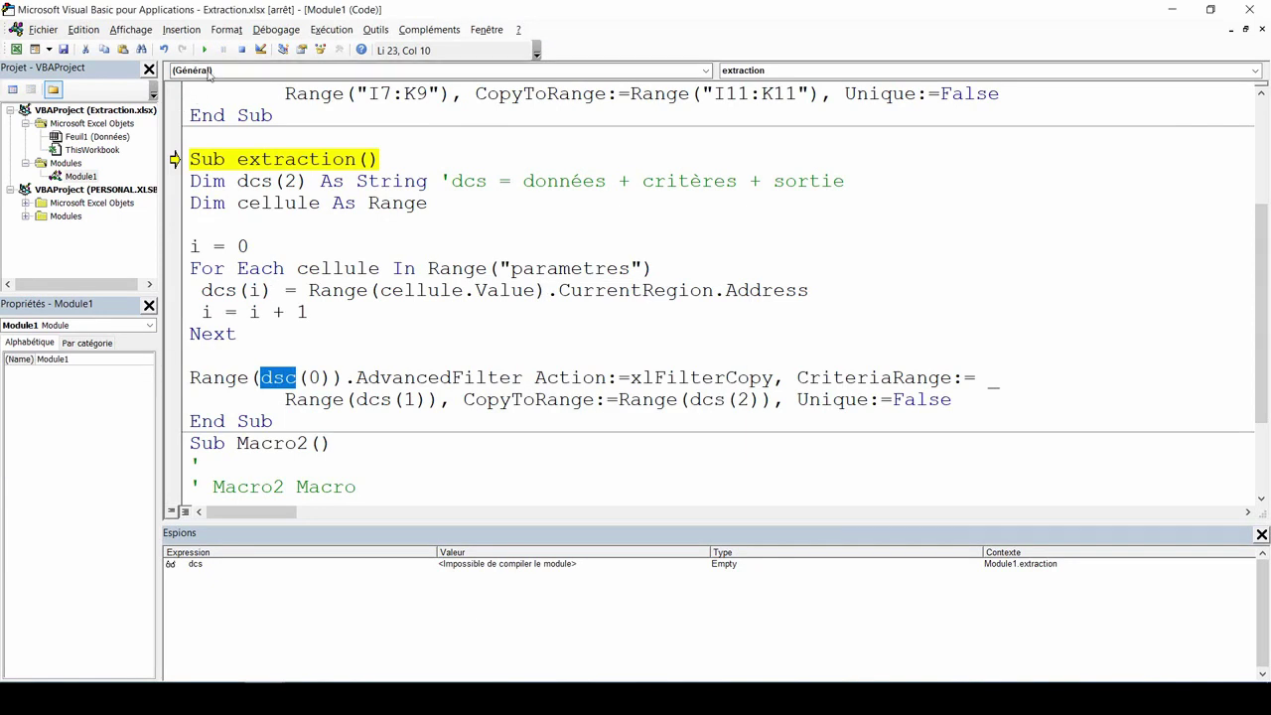
left_click(241, 49)
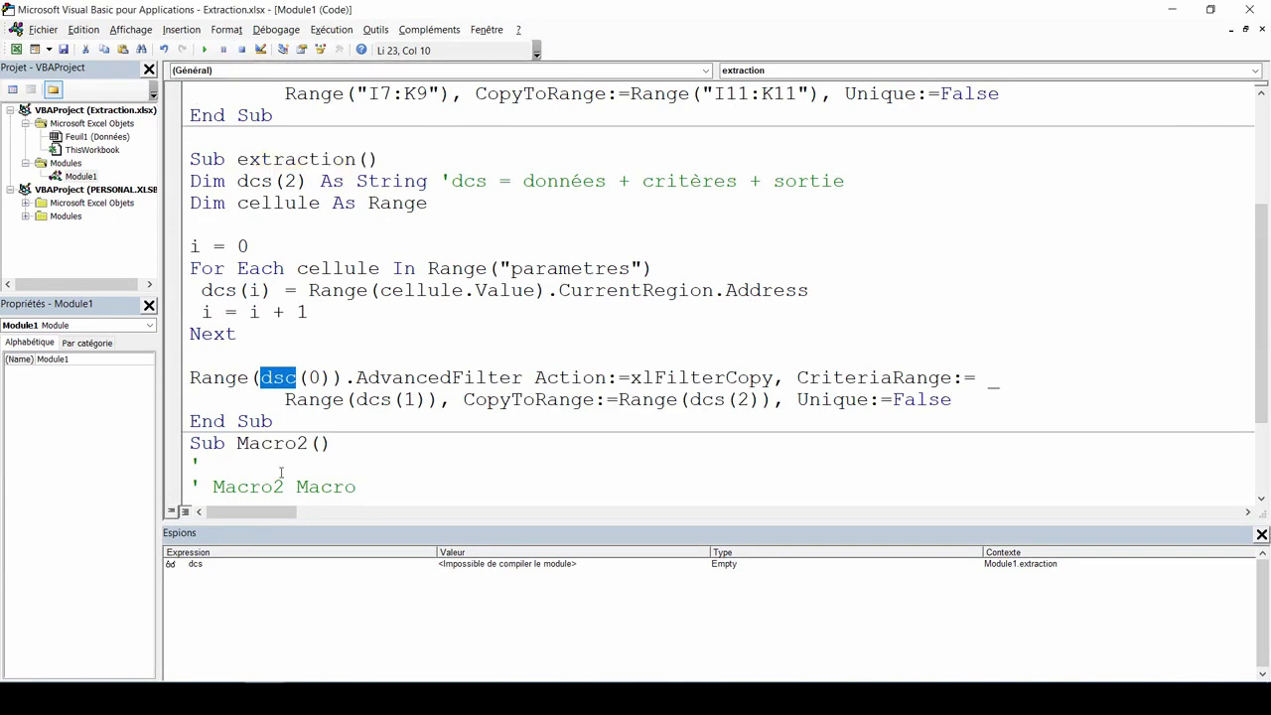
Correct the misspelled dsc(0) to dcs(0) in the AdvancedFilter line and reopen Excel's macro list
left_click(285, 378)
key("BackSpace")
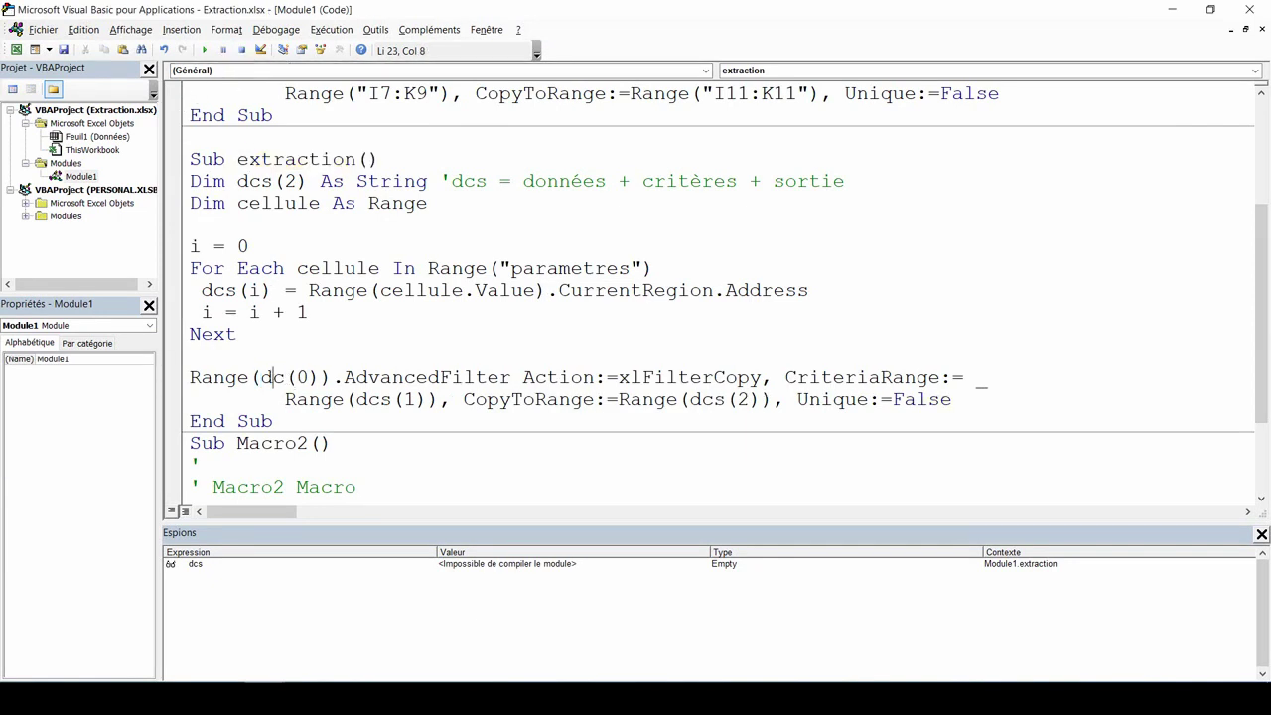
key("Right")
type("s")
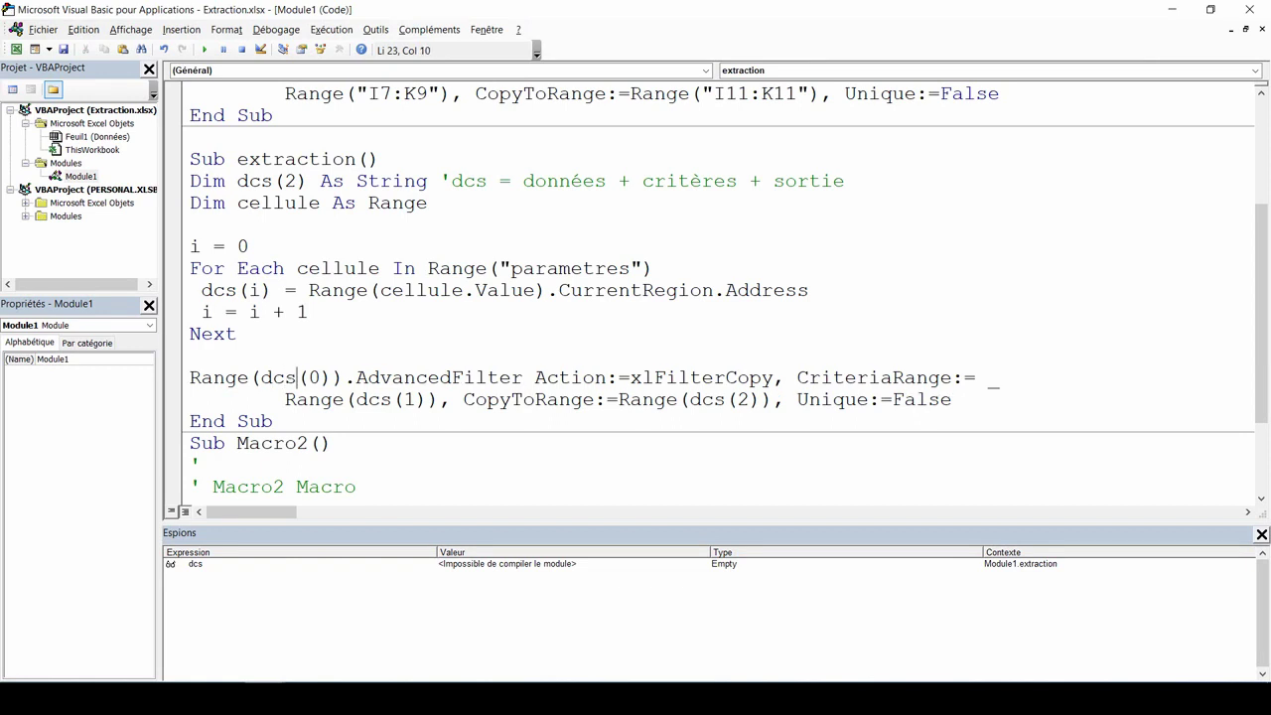
key("alt+F11")
key("alt+F8")
Run the extraction macro to fill Nom and Age below I11, check the J2:J4 parametres range, and return to the code
left_click(220, 287)
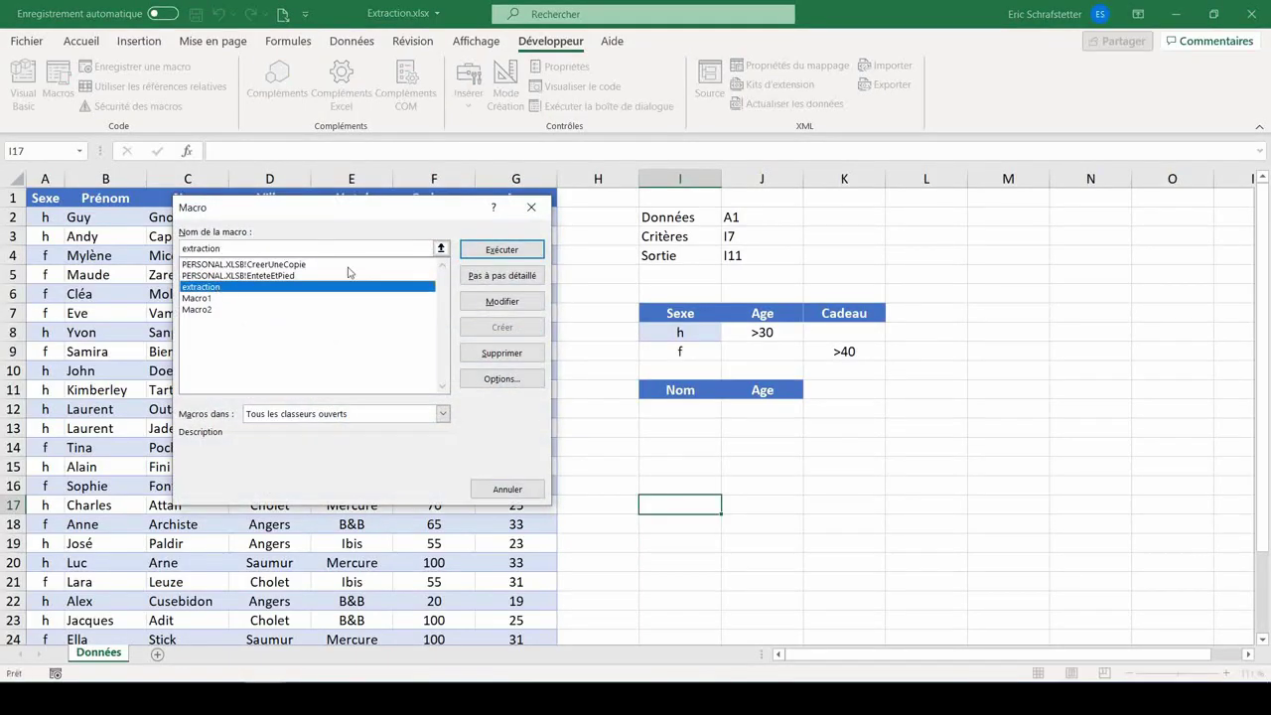
left_click(501, 249)
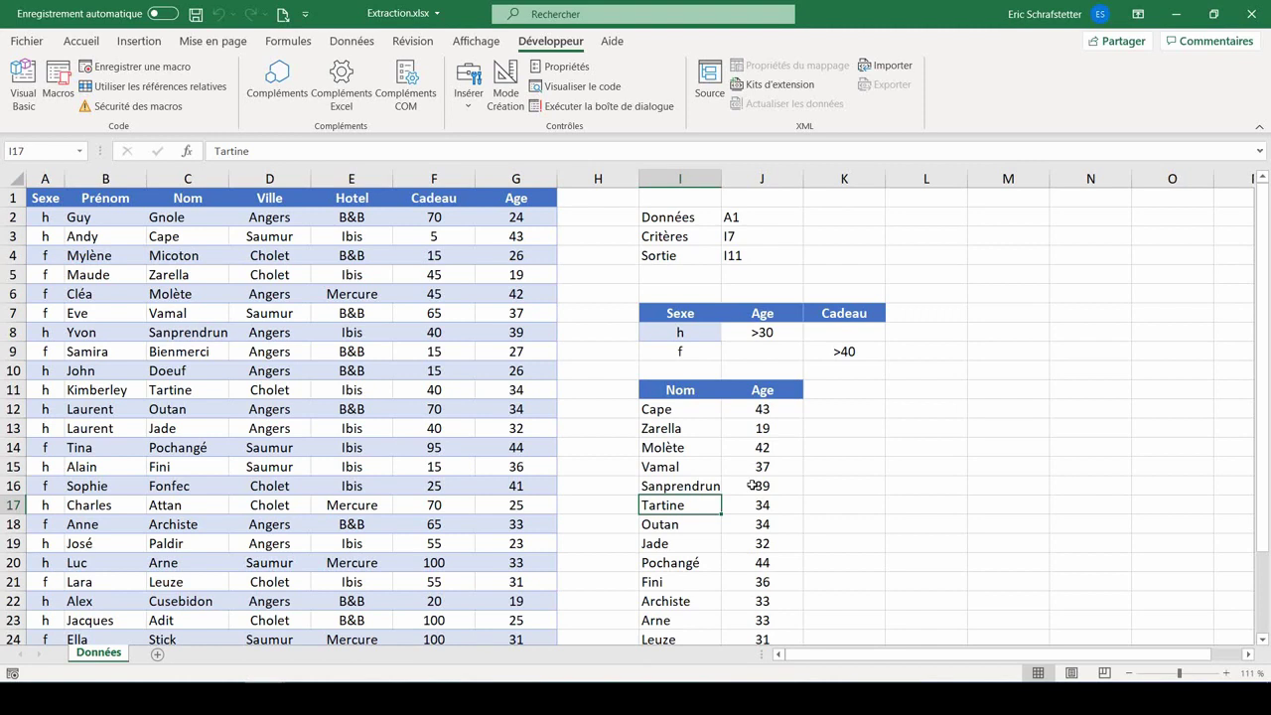
left_click_drag(740, 217, 752, 255)
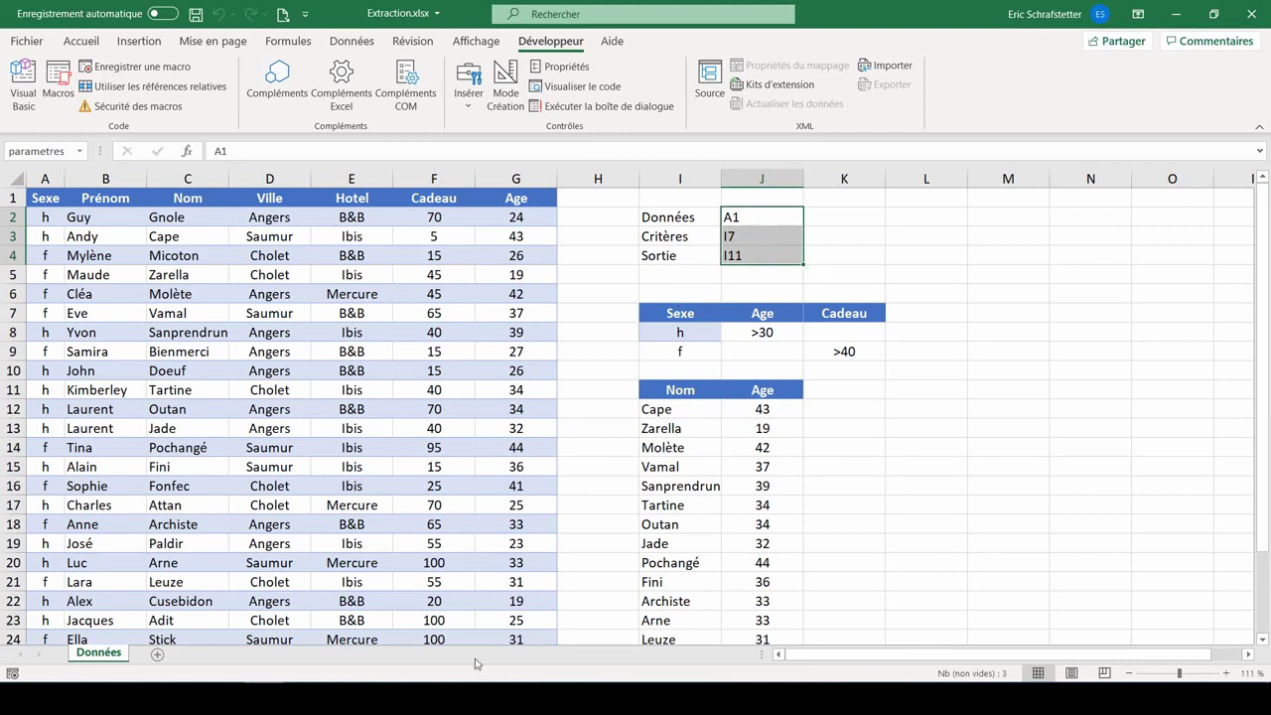
key("alt+F11")
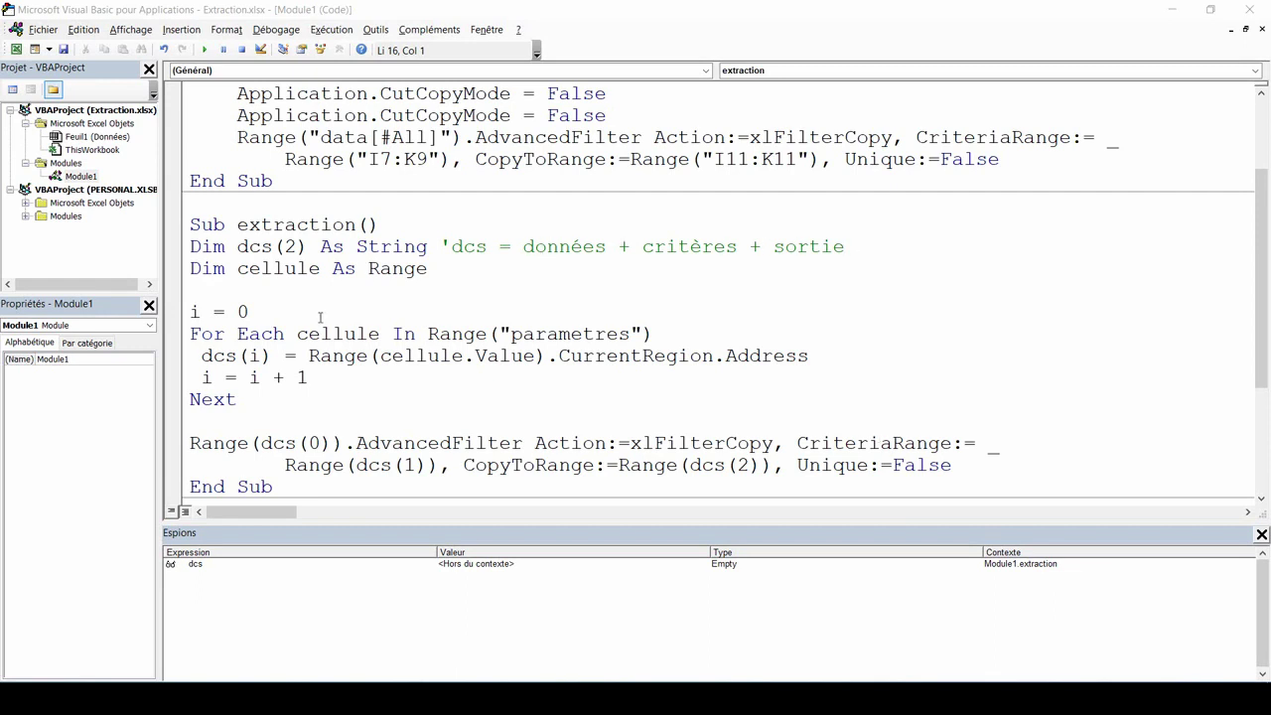
Declare nom as String and set it from InputBox("Nom de la zone ?", "Vos paramètres", "paramatres")
type("d")
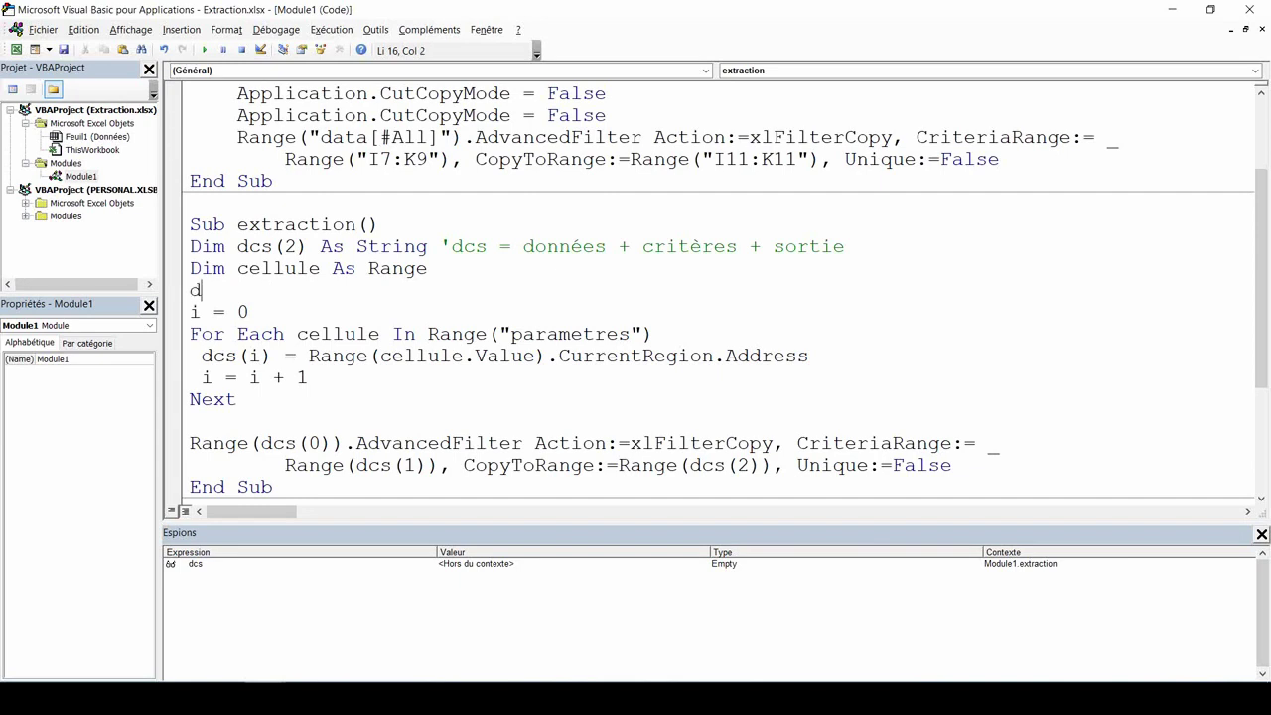
type("im nom ")
type("as st")
key("Return")
key("Return")
type("no")
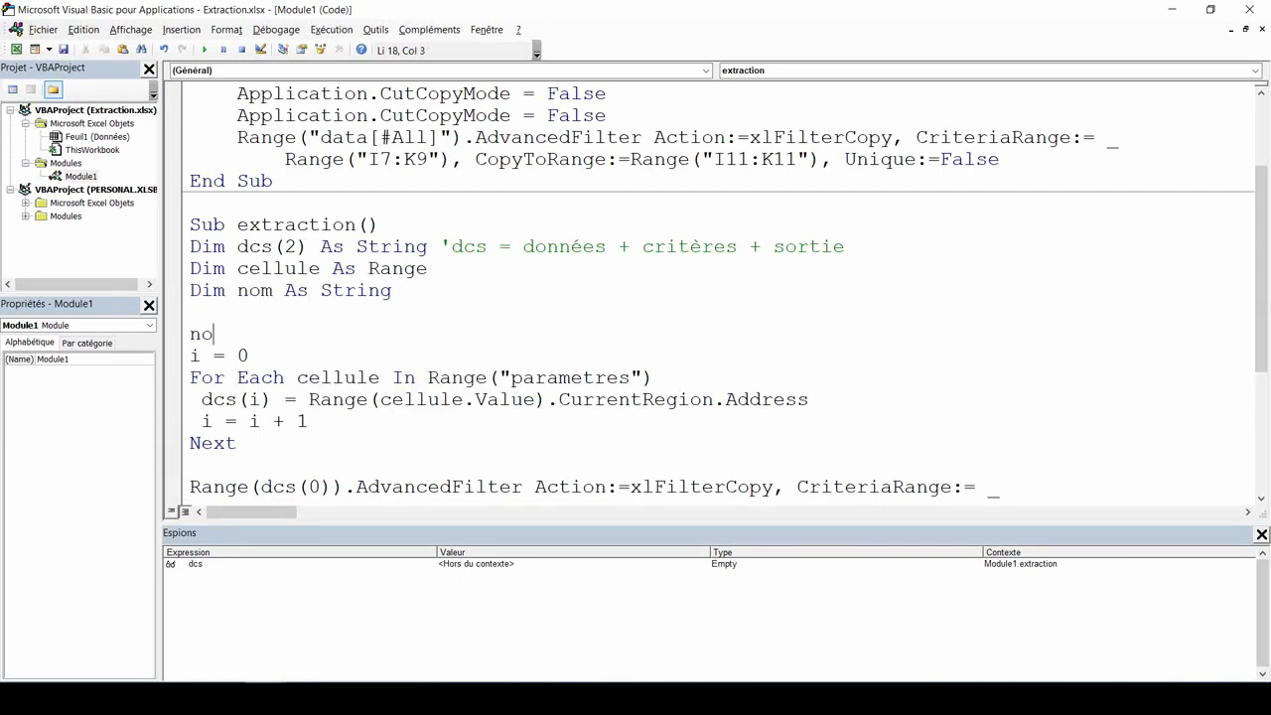
type("m = input")
type("box(")
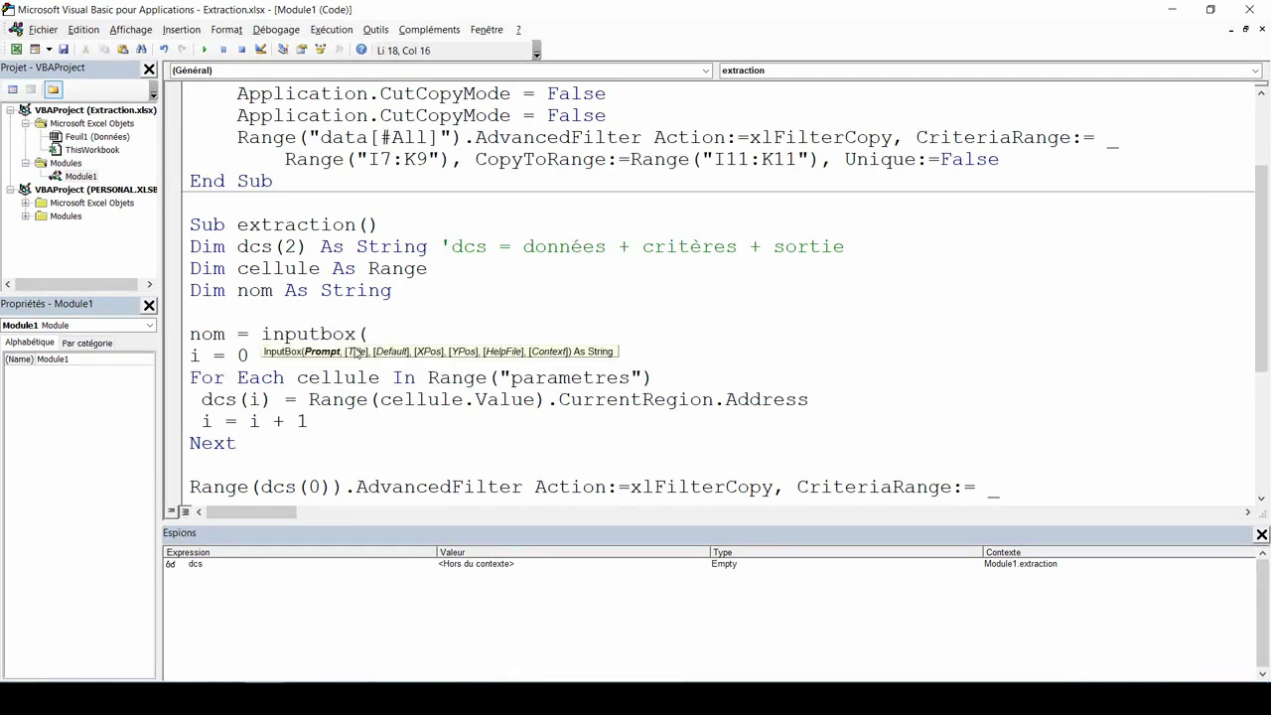
type("\"Nom d")
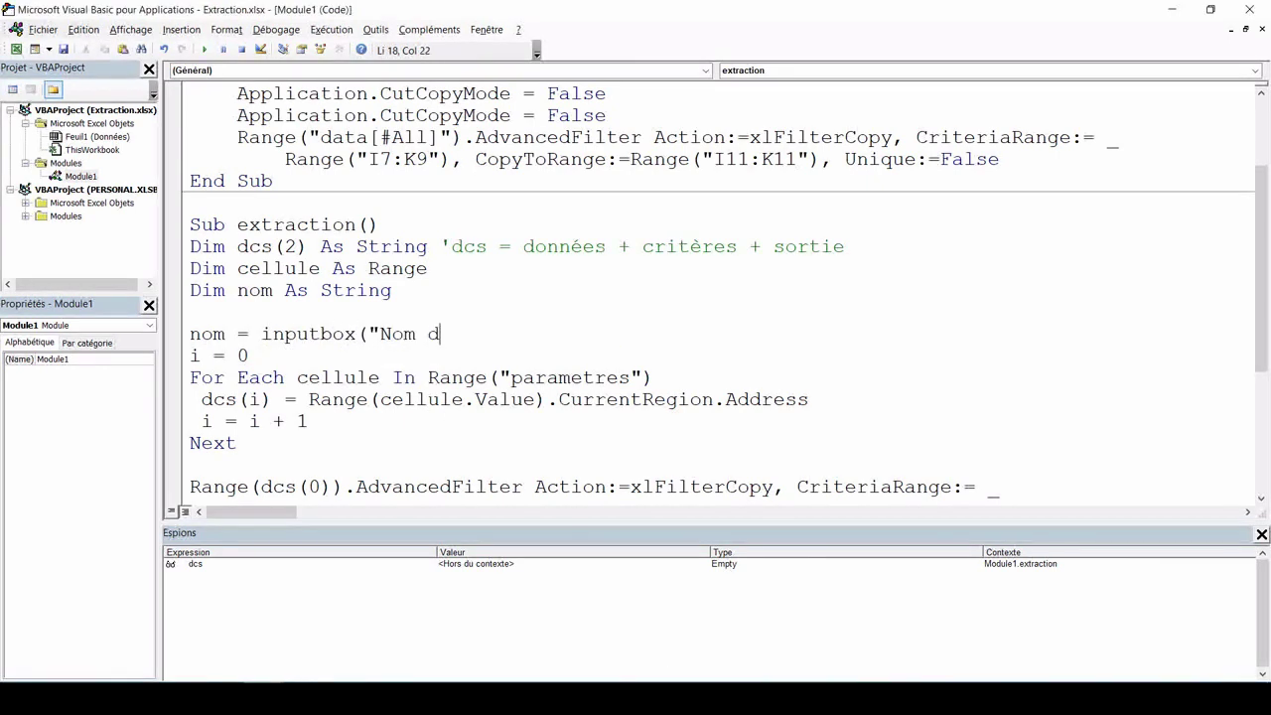
type("e la zone ?\"")
type(",")
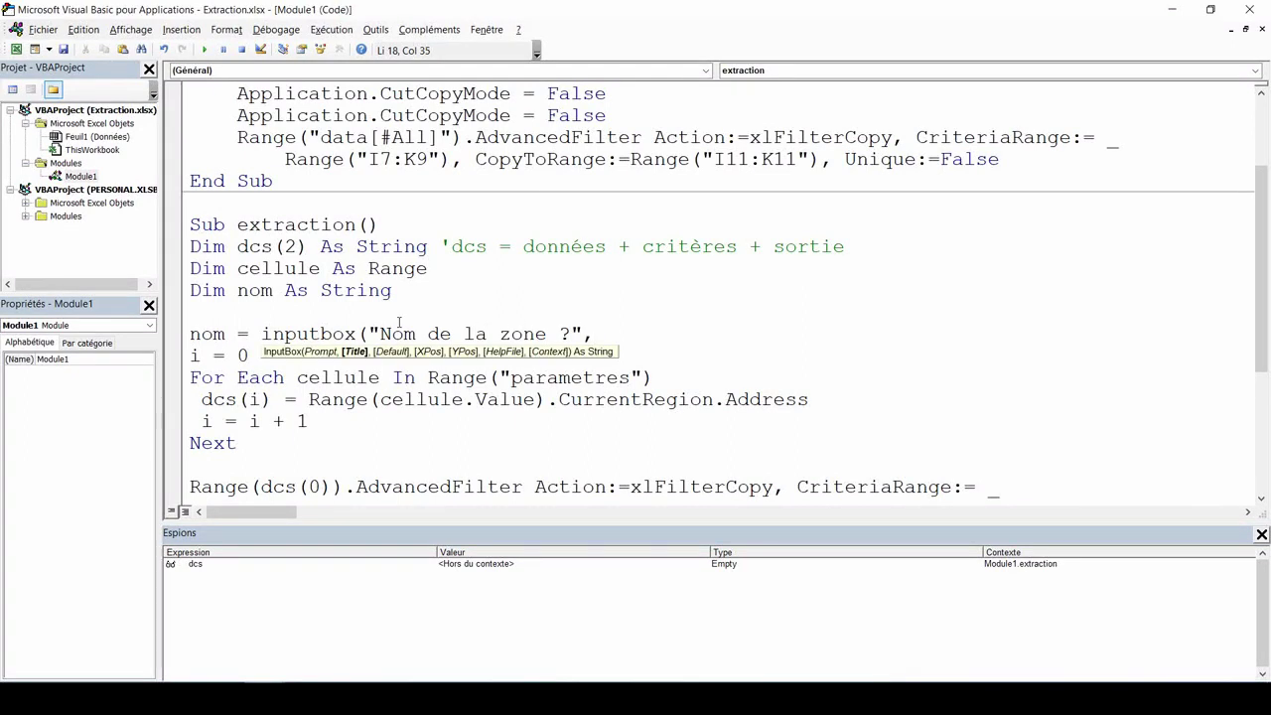
type("\"Vos pa")
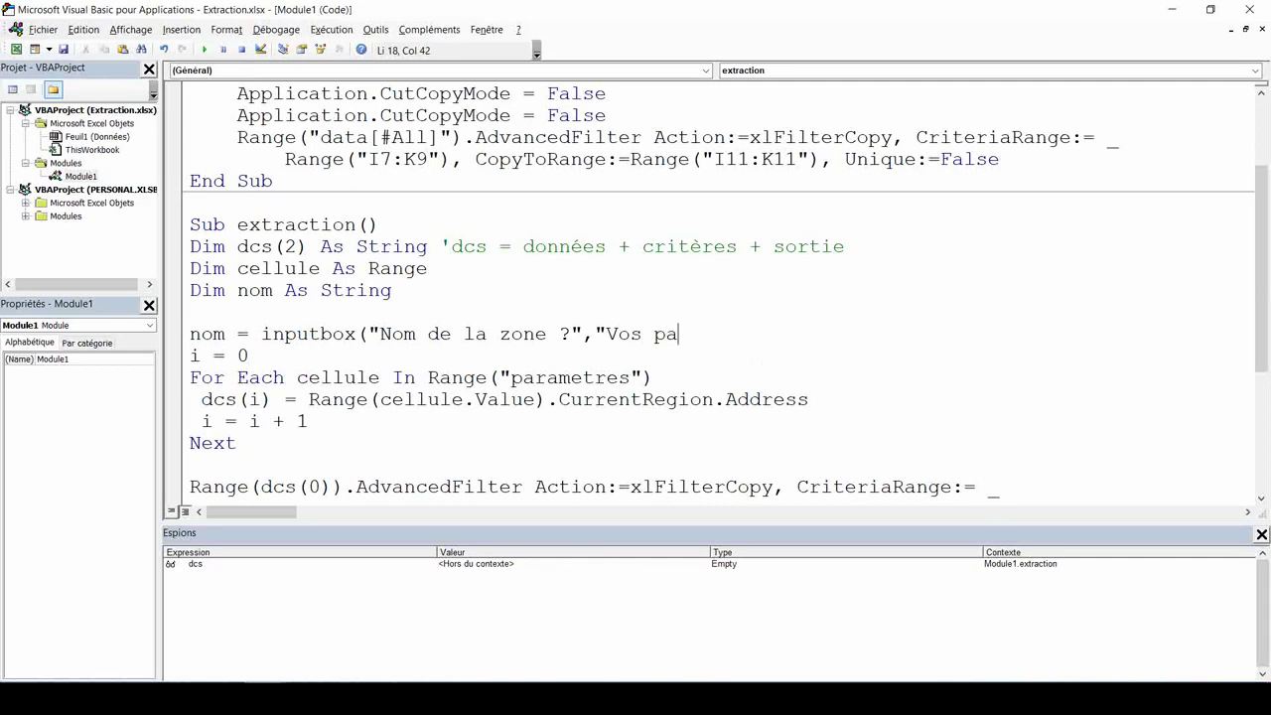
type("ramètres\",")
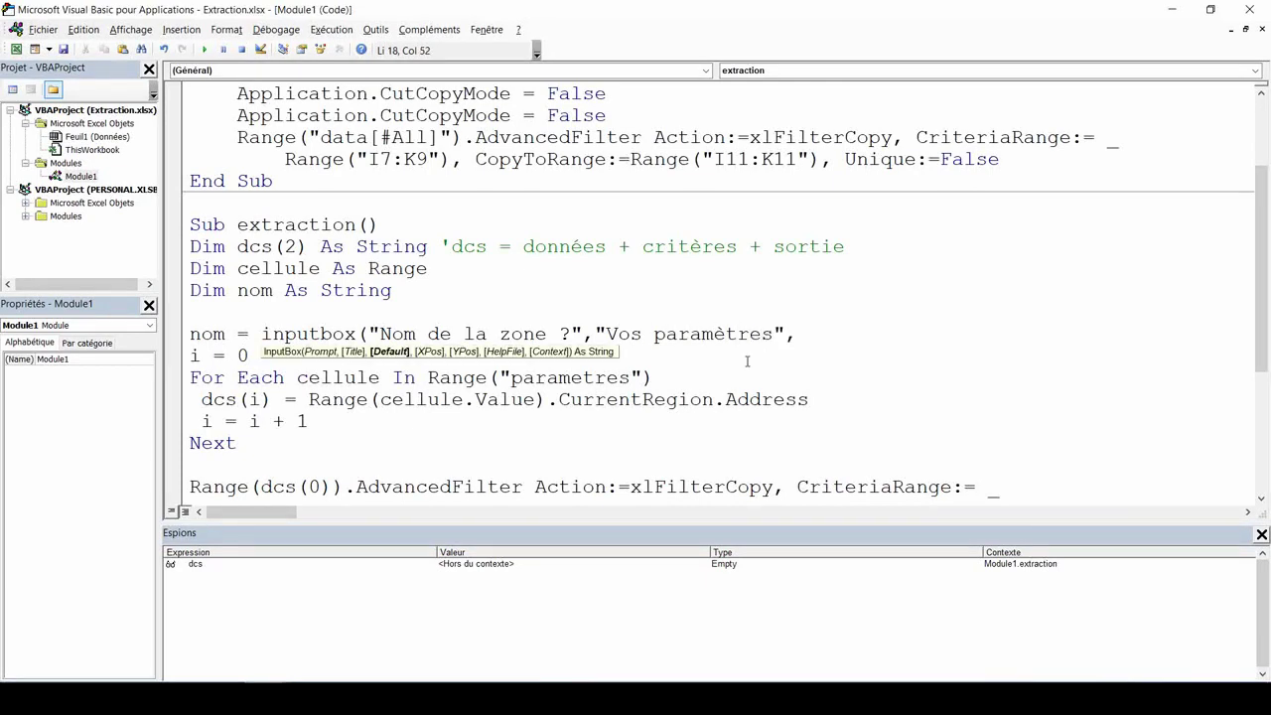
type("\"parama")
type("tres\"")
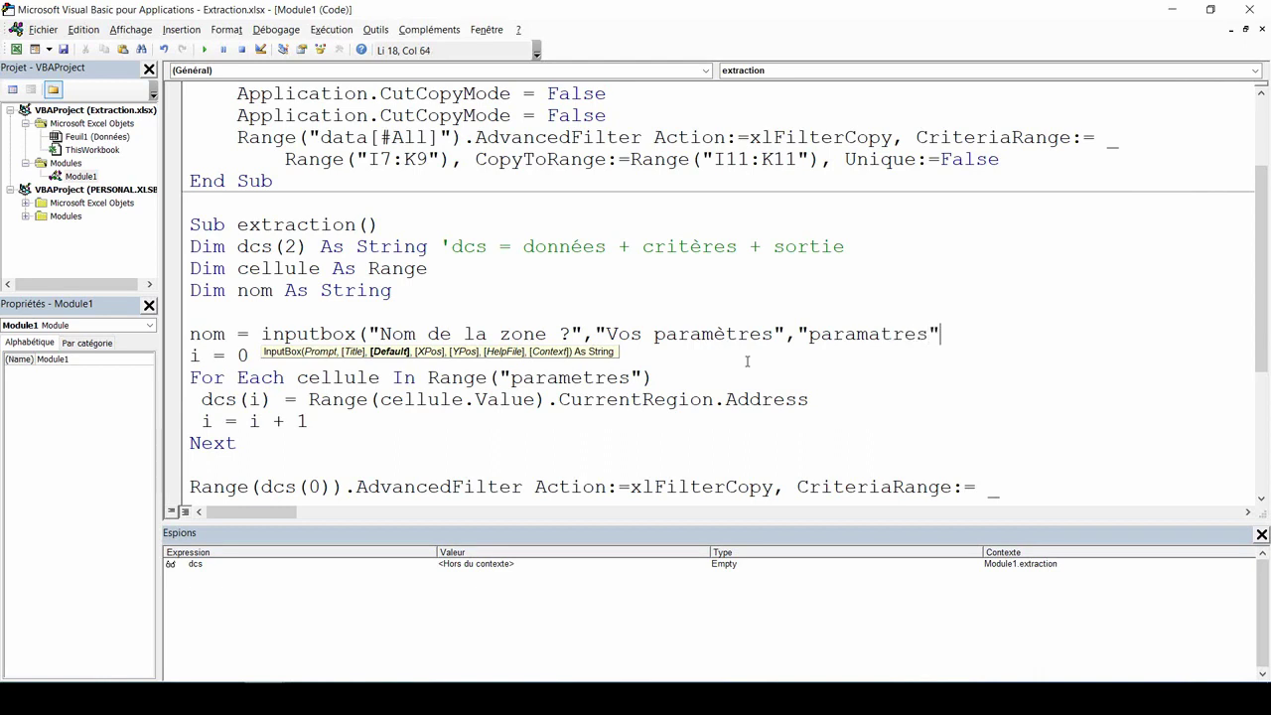
type(")")
Replace the loop's hard-coded range name with Range(nom)
left_click(475, 377)
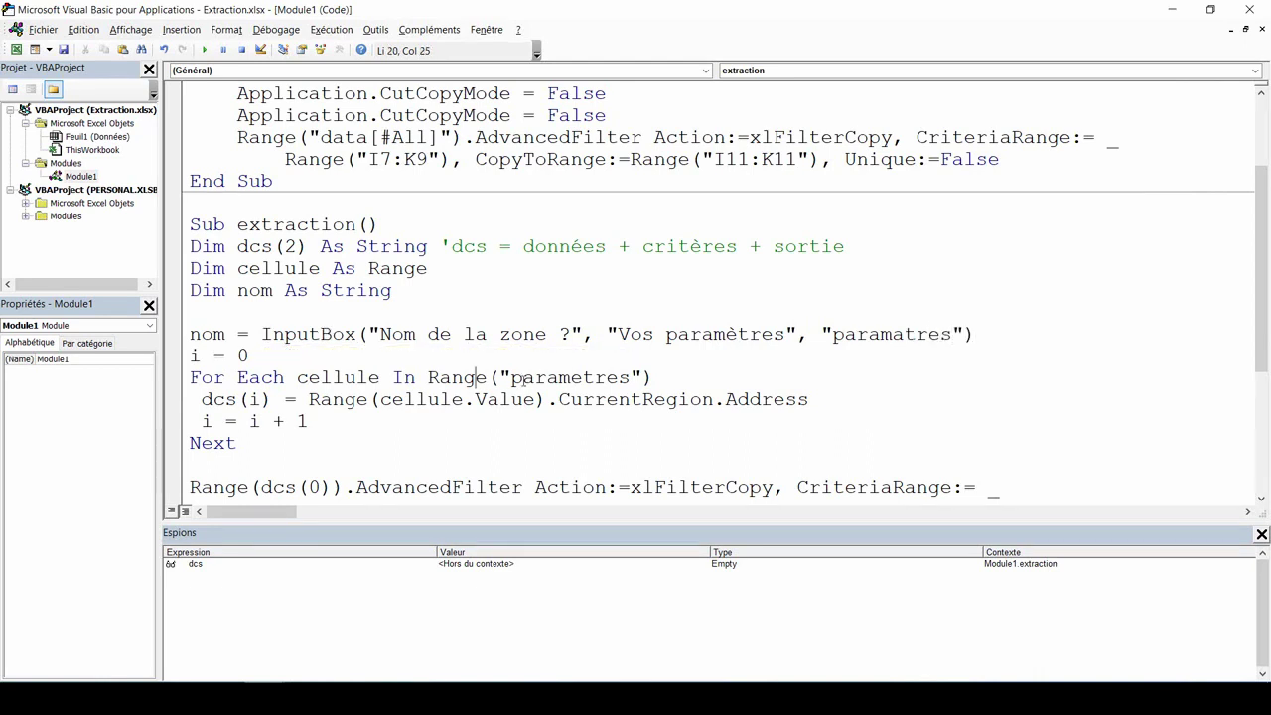
left_click_drag(643, 378, 502, 378)
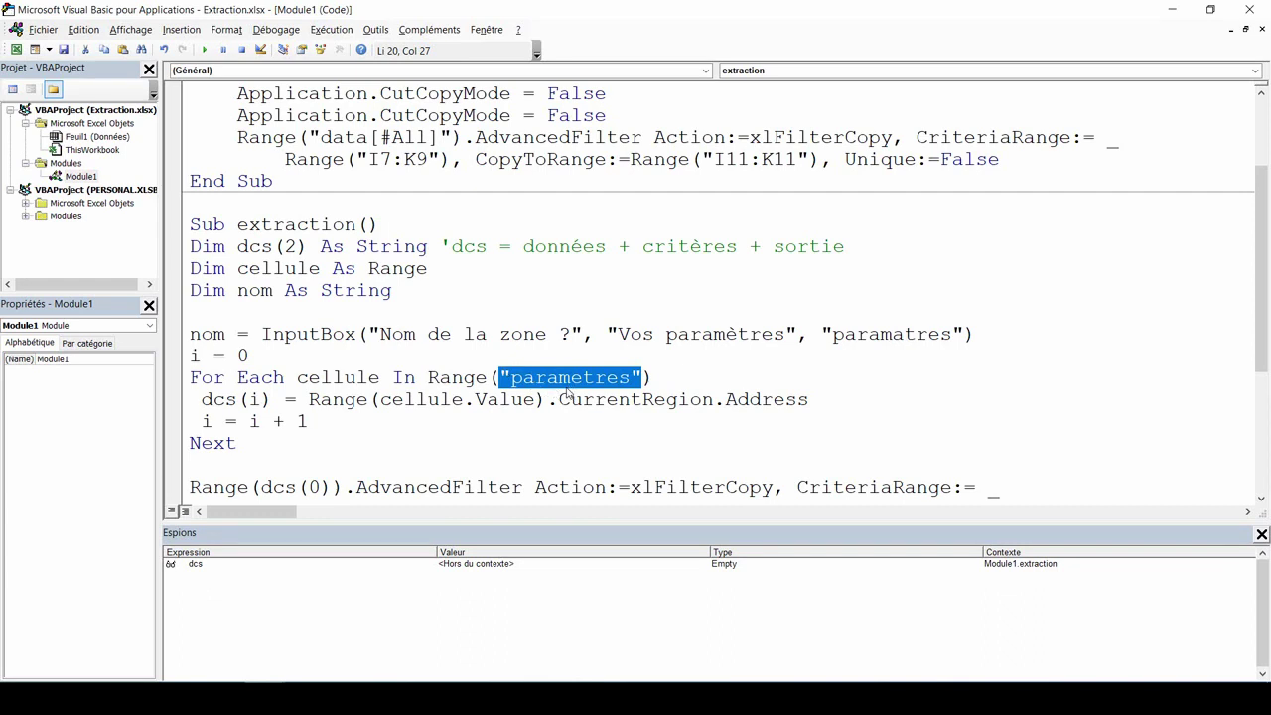
type("nom")
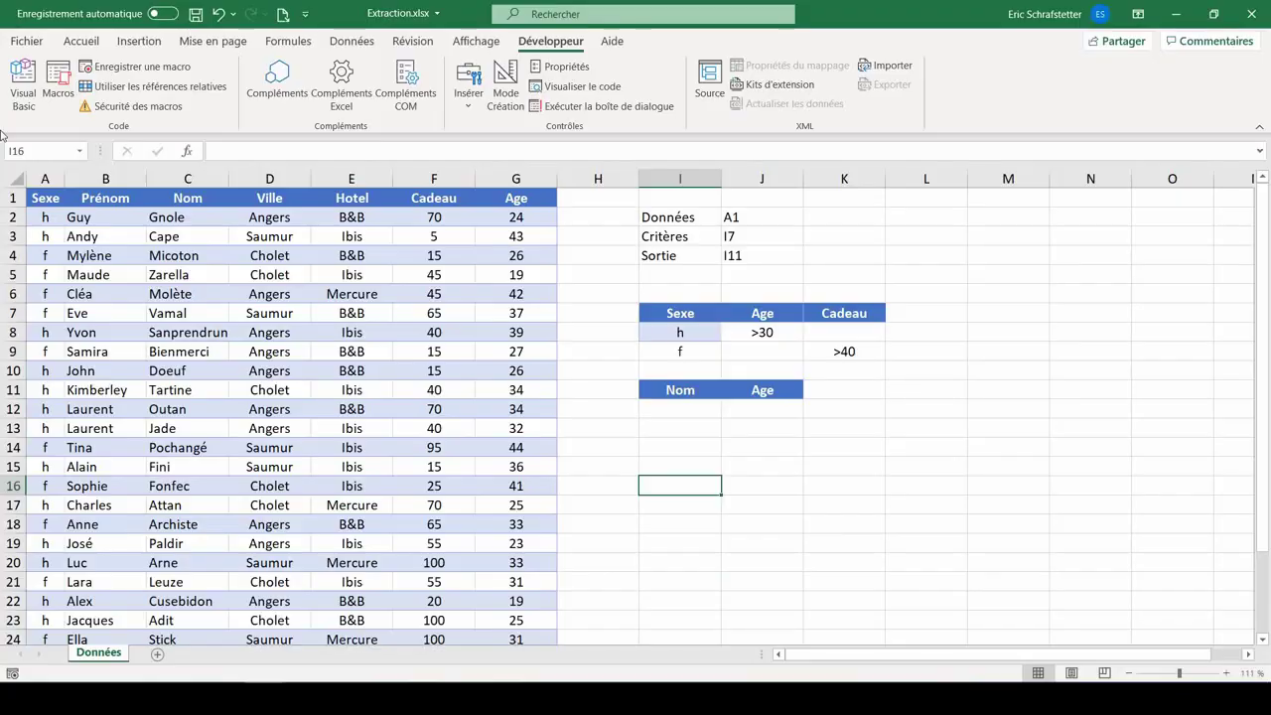
Run extraction with the default zone name to refill Nom and Age, then clear J8's >30 criterion
key("alt+F11")
left_click(57, 88)
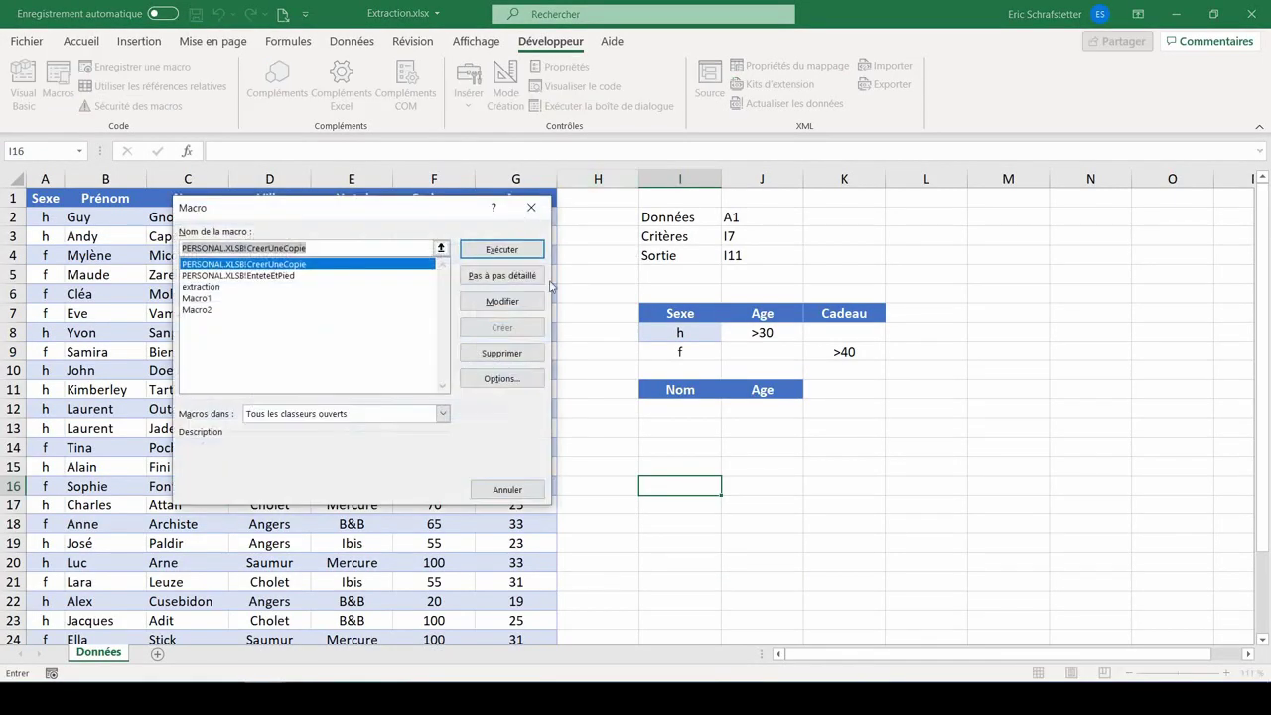
left_click(238, 286)
left_click(498, 251)
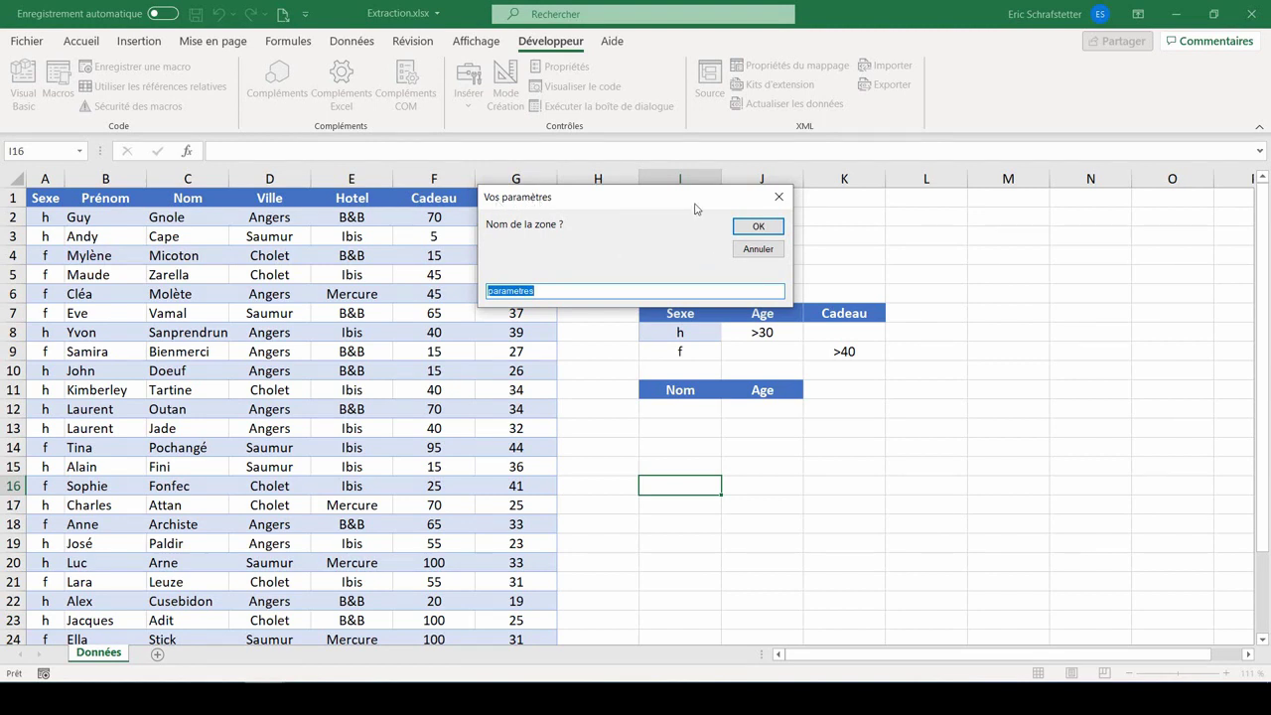
left_click_drag(695, 198, 650, 288)
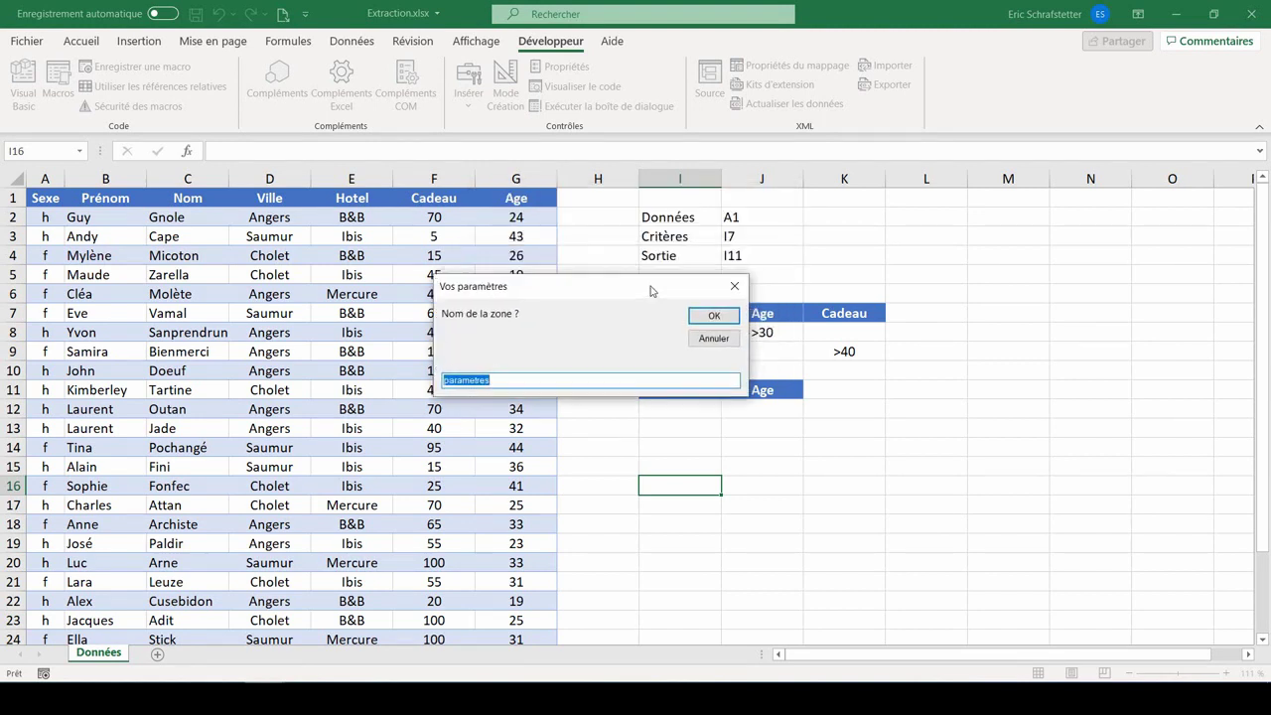
left_click(712, 318)
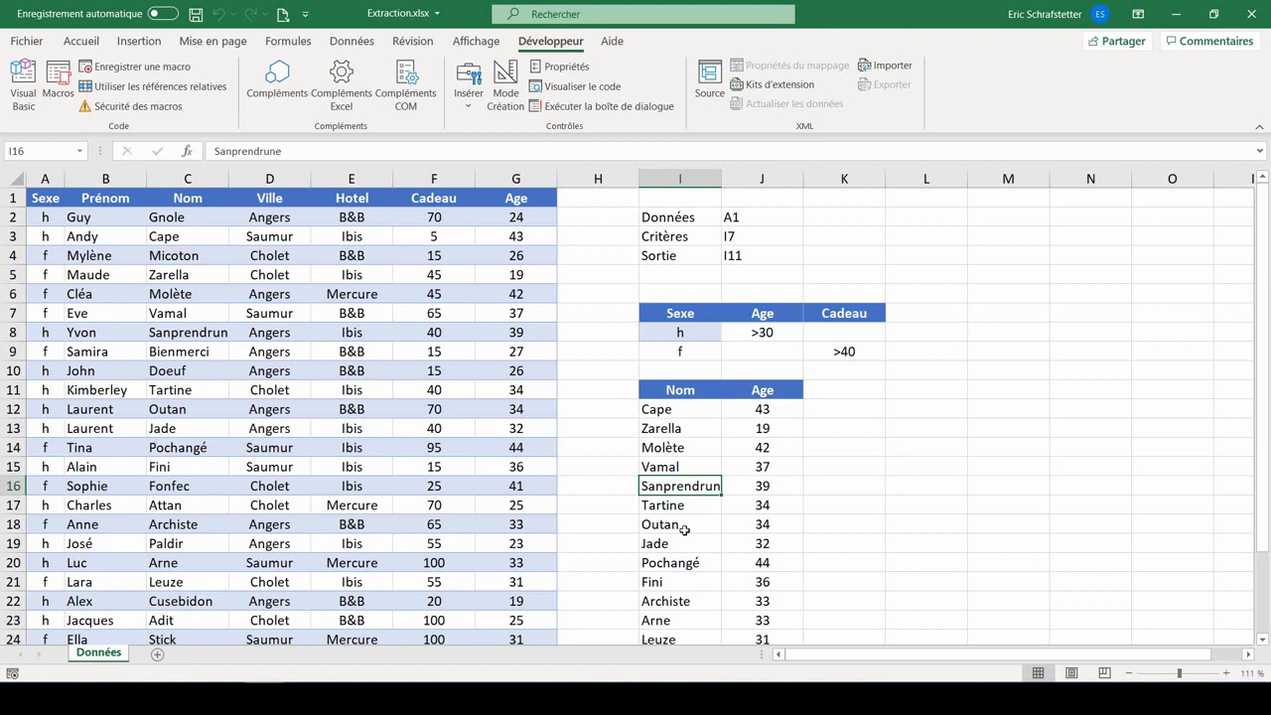
left_click(778, 332)
key("Delete")
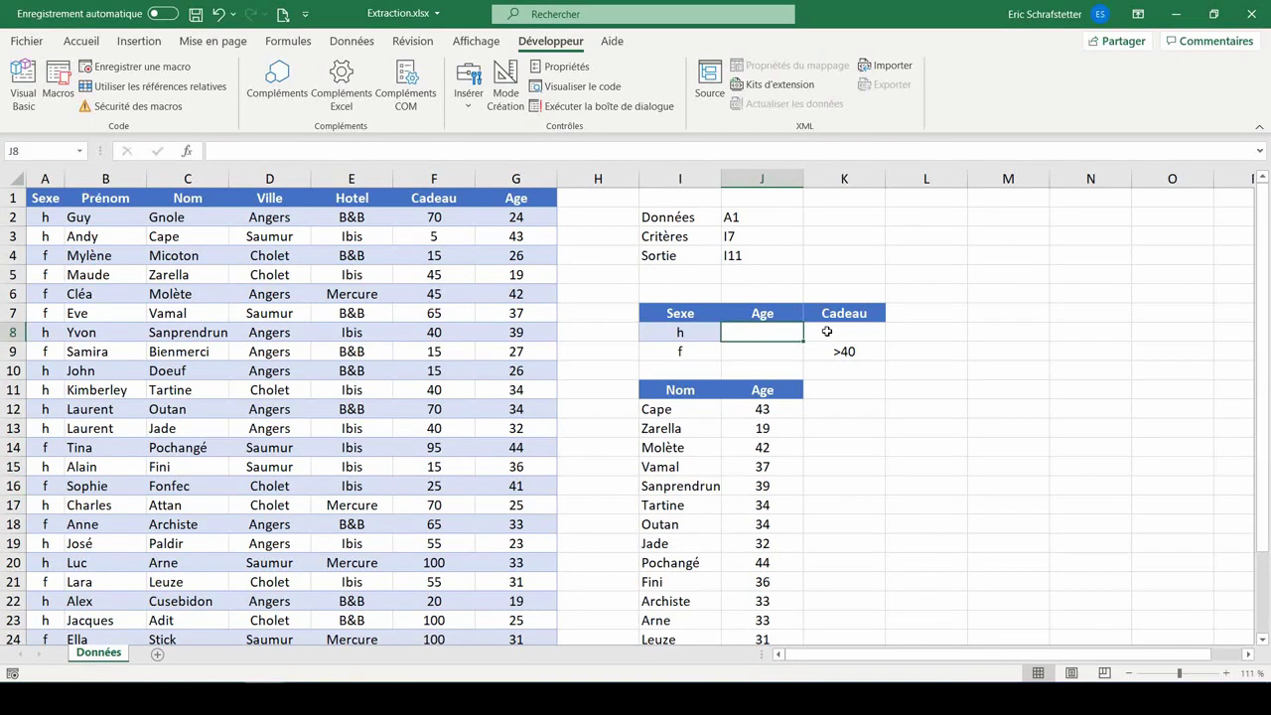
Copy the Hotel header from E1 into criteria header cell J7
left_click(351, 197)
key("ctrl+c")
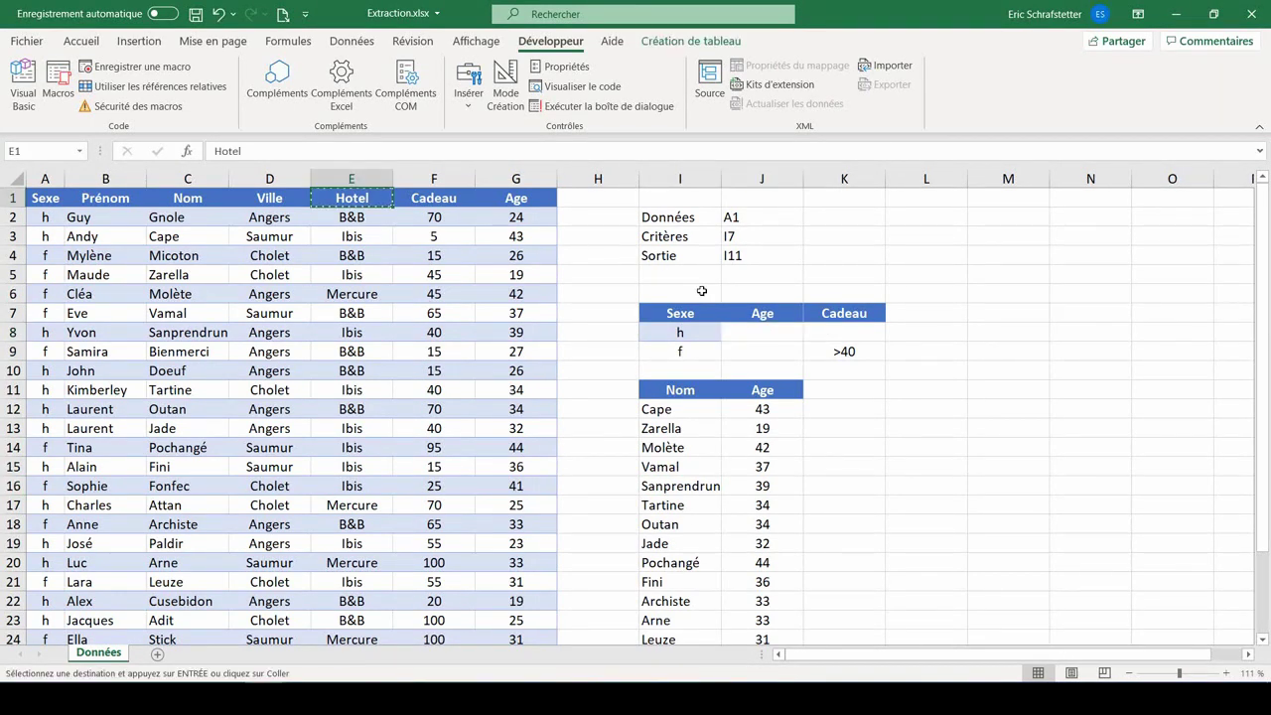
left_click(762, 313)
key("ctrl+v")
Enter Ibis in J8, Mercure in J9, and <60 as the men's Cadeau criterion in K8
left_click(773, 331)
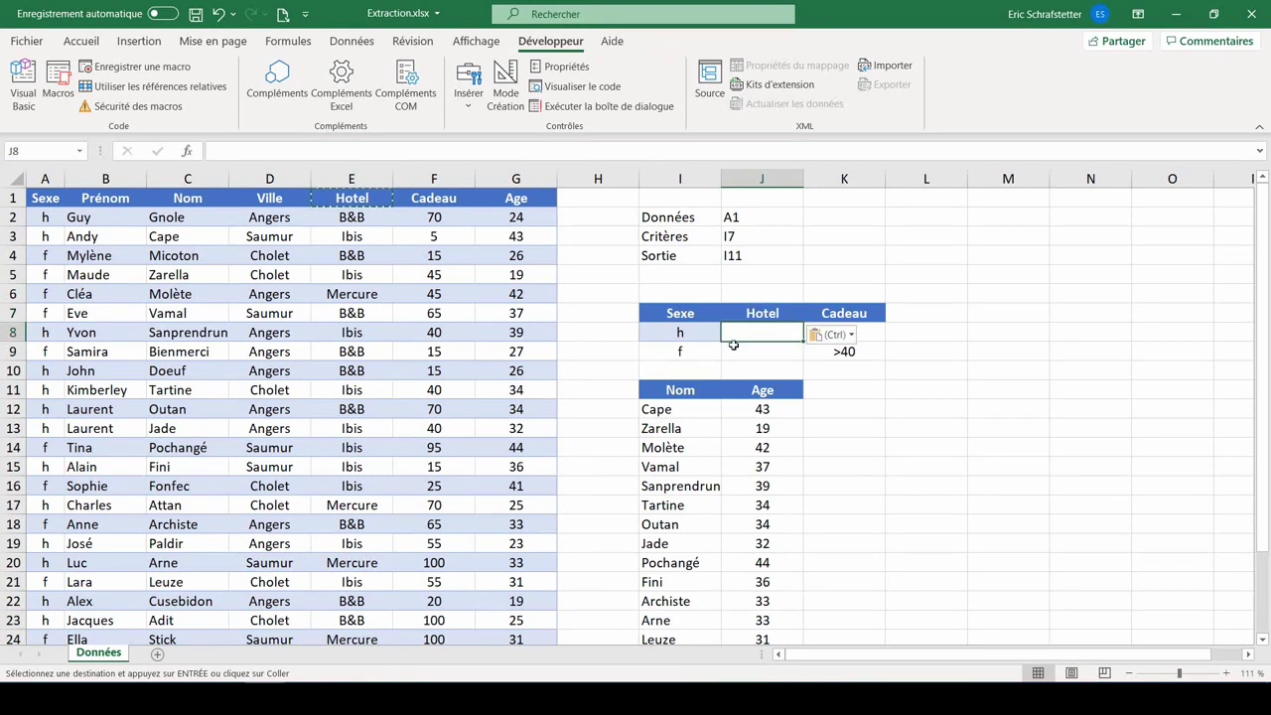
type("Ibis")
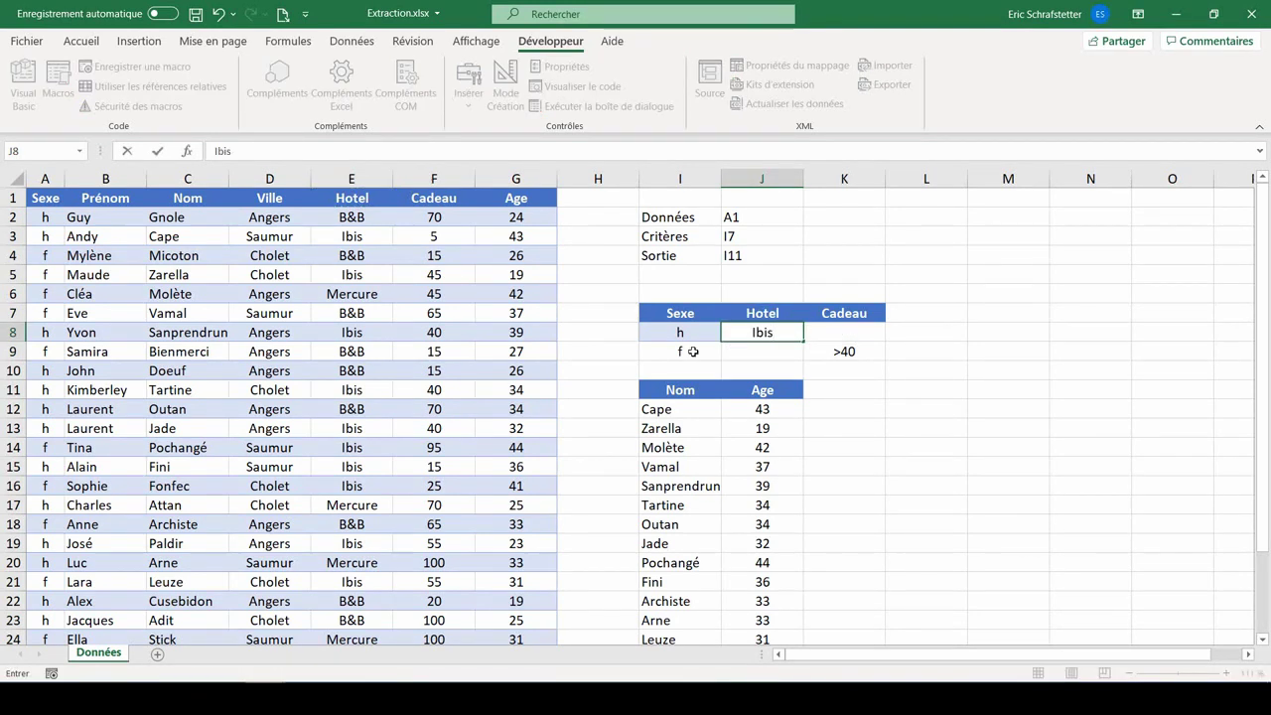
left_click(739, 353)
type("Mercure")
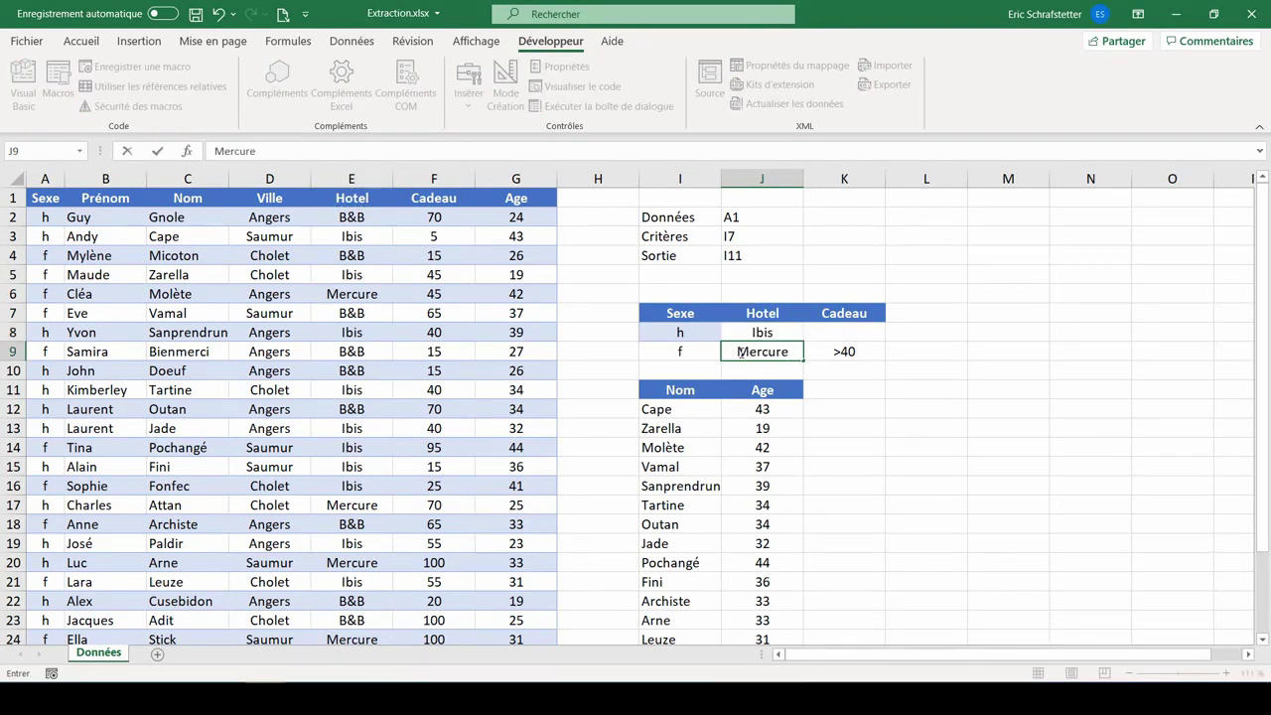
left_click(841, 353)
left_click(859, 333)
type("<")
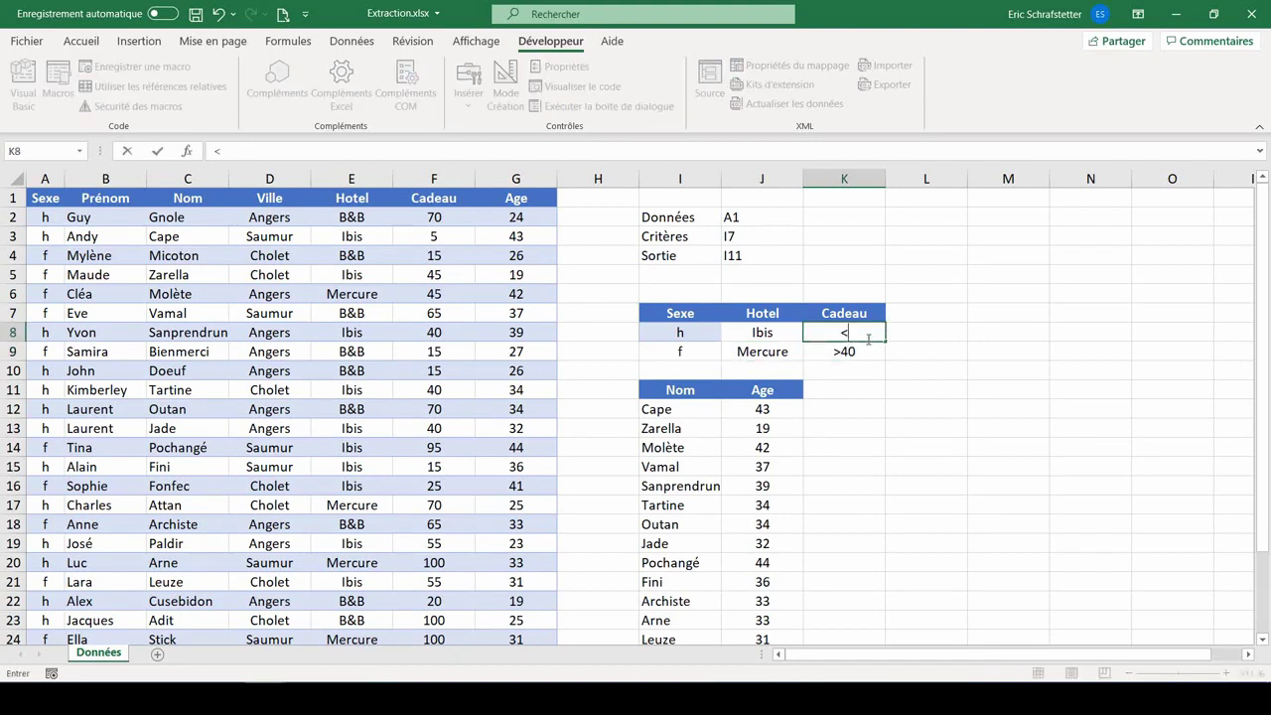
type("60")
key("Return")
Rerun extraction with the default zone name, leaving eight matches Cape 43 through Stick 31, then return to VBA
left_click(59, 85)
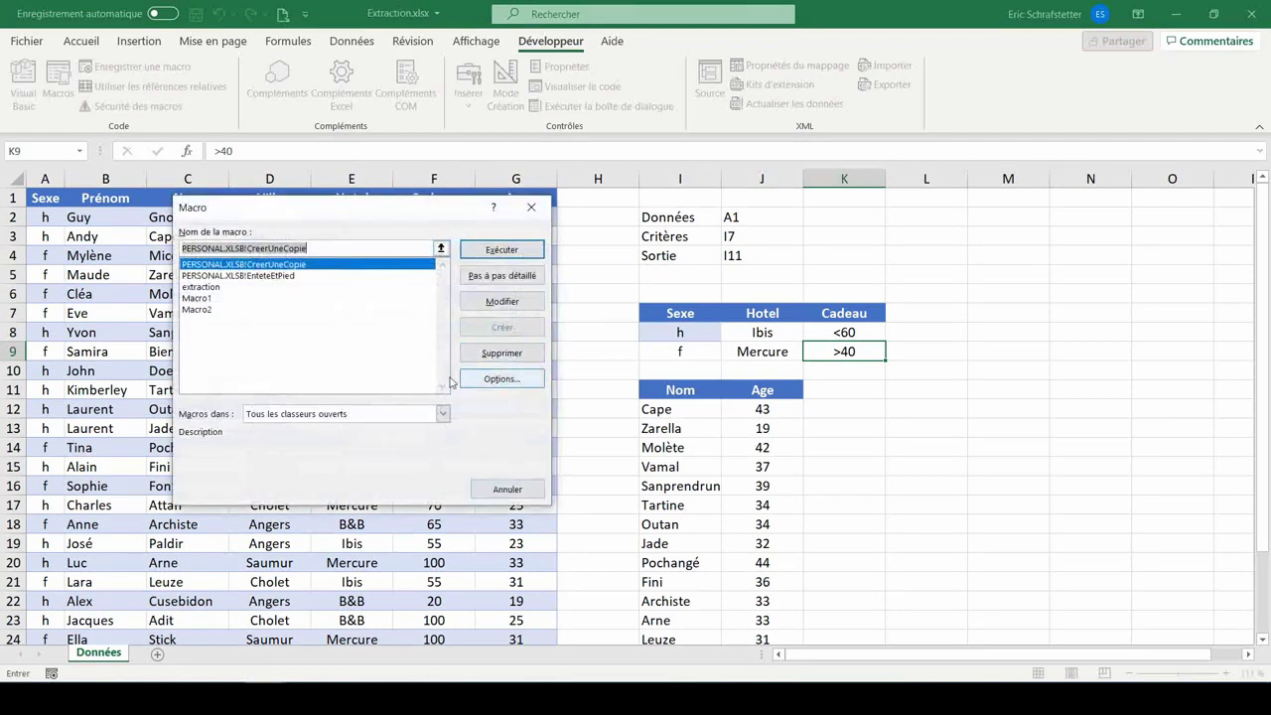
left_click(211, 287)
left_click(504, 255)
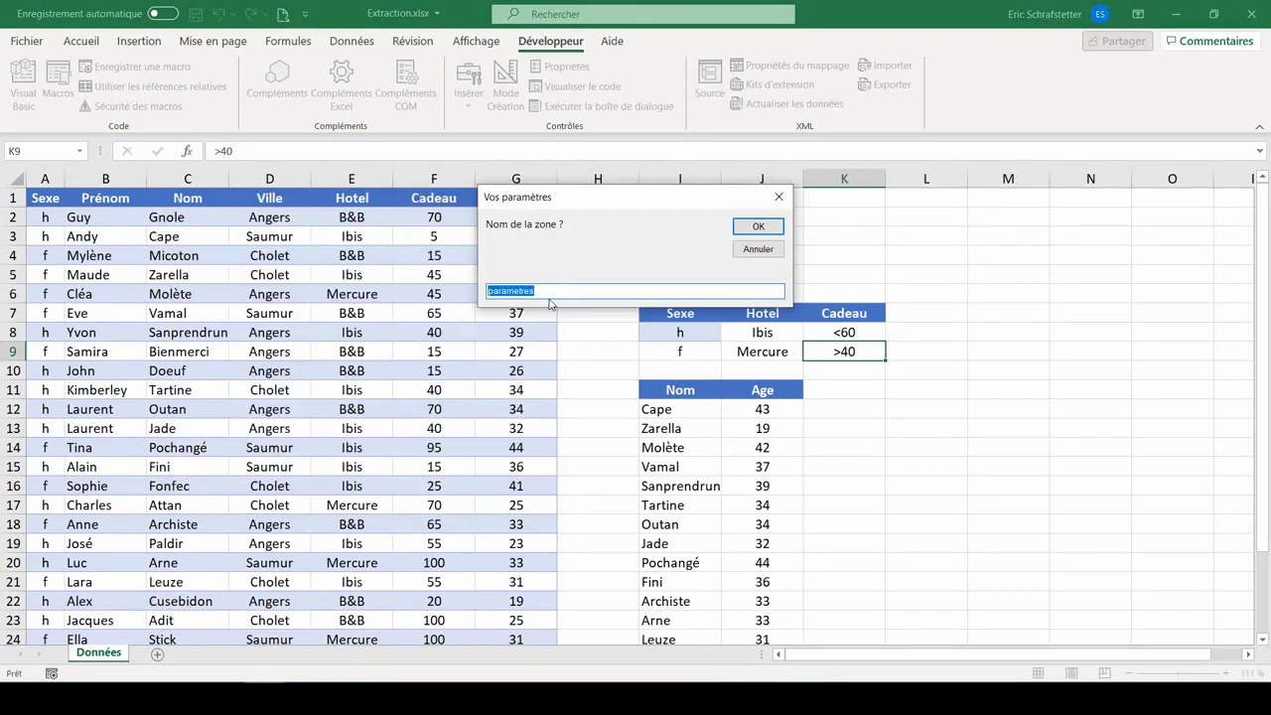
left_click(752, 229)
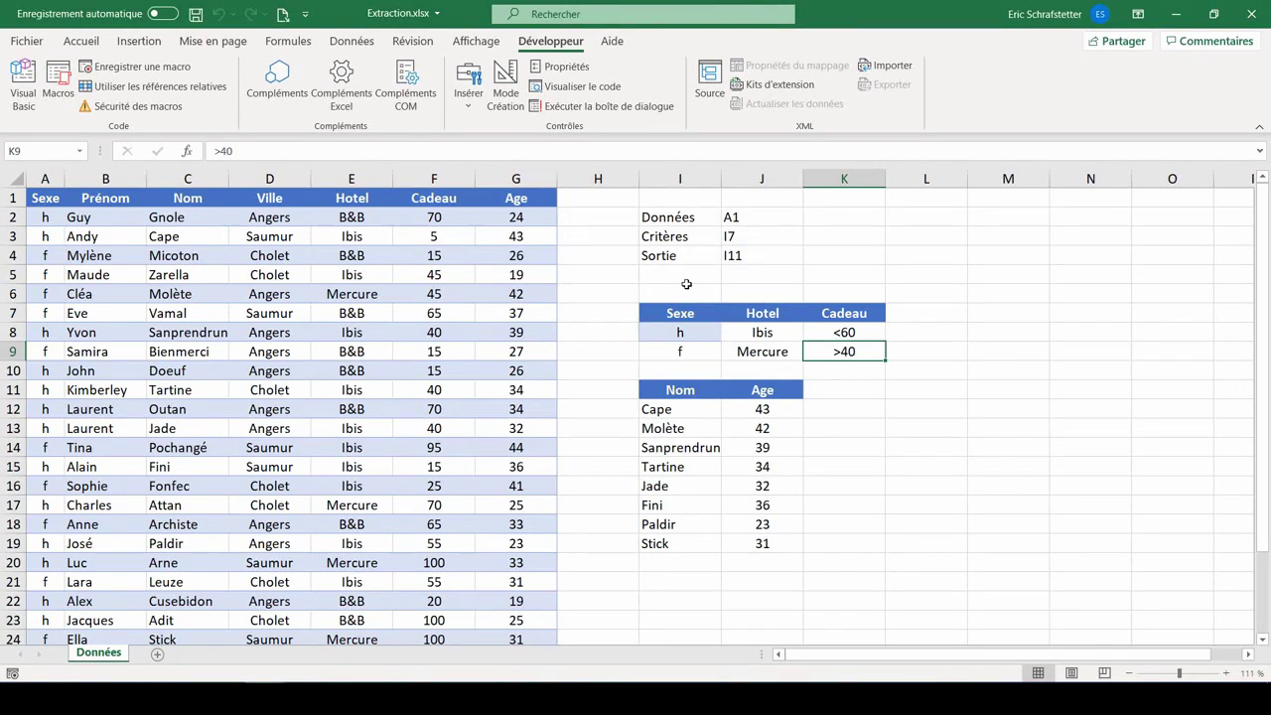
key("alt+F11")
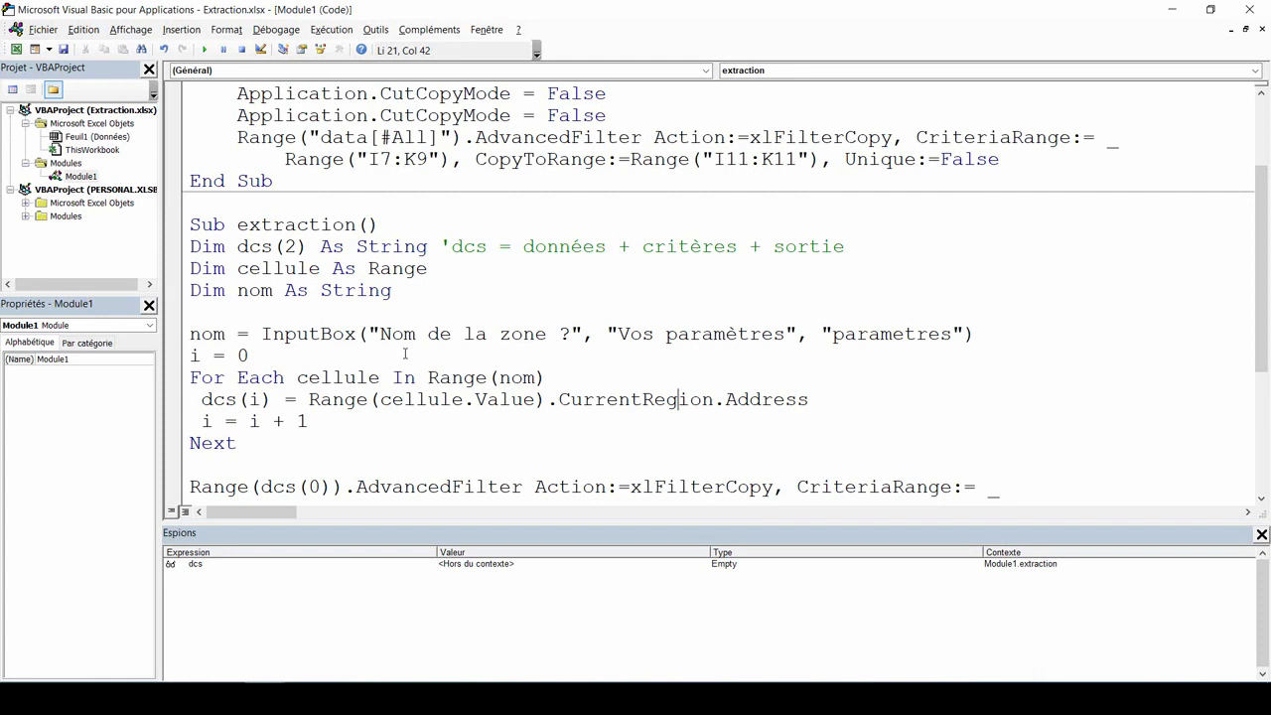
Insert the line nom = "parametres" above the InputBox line, followed by a blank line
left_click(298, 311)
key("Return")
type("nom = \"")
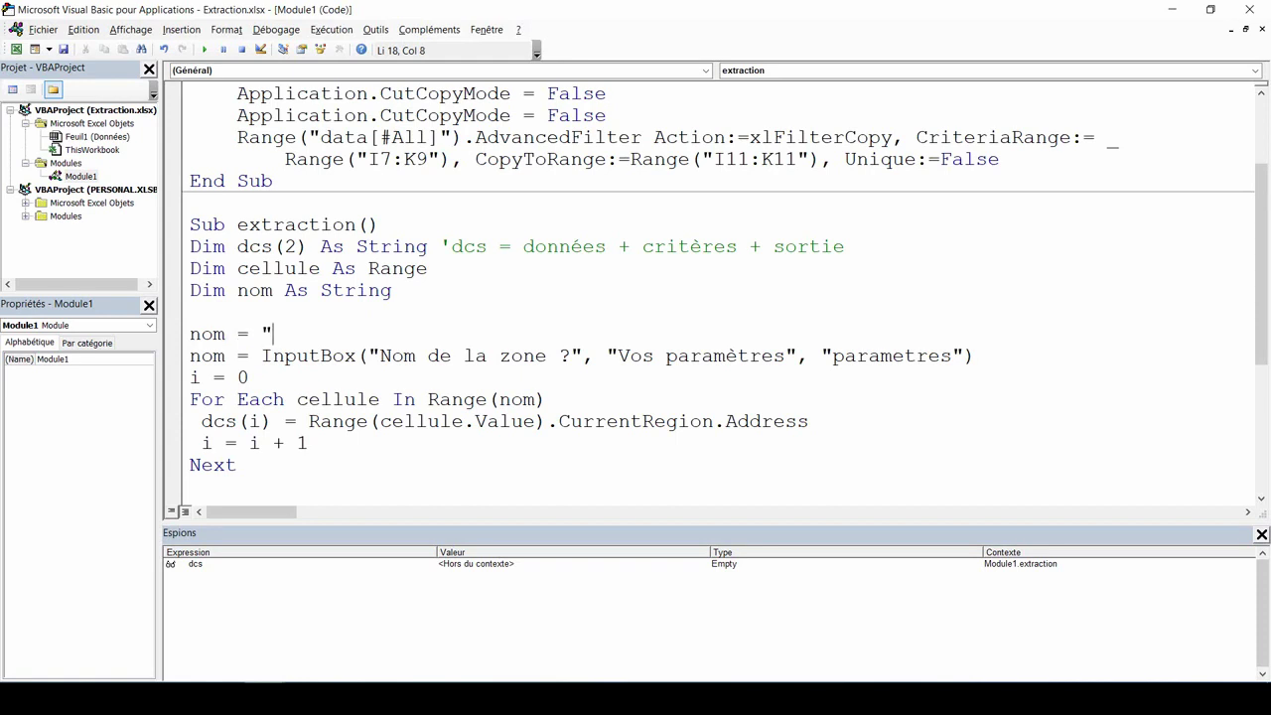
type("parametres")
key("Return")
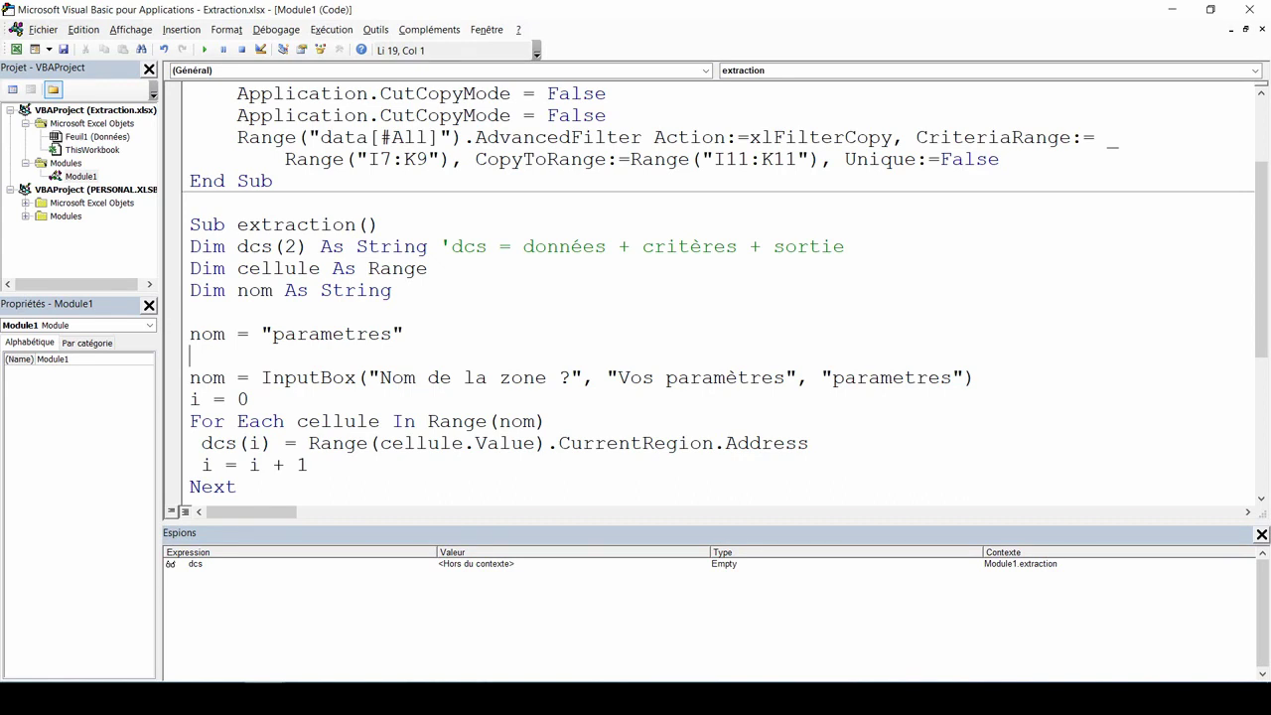
Add Range(nom).Select after the nom assignment, with On Error Resume Next on the line above
type("range(n")
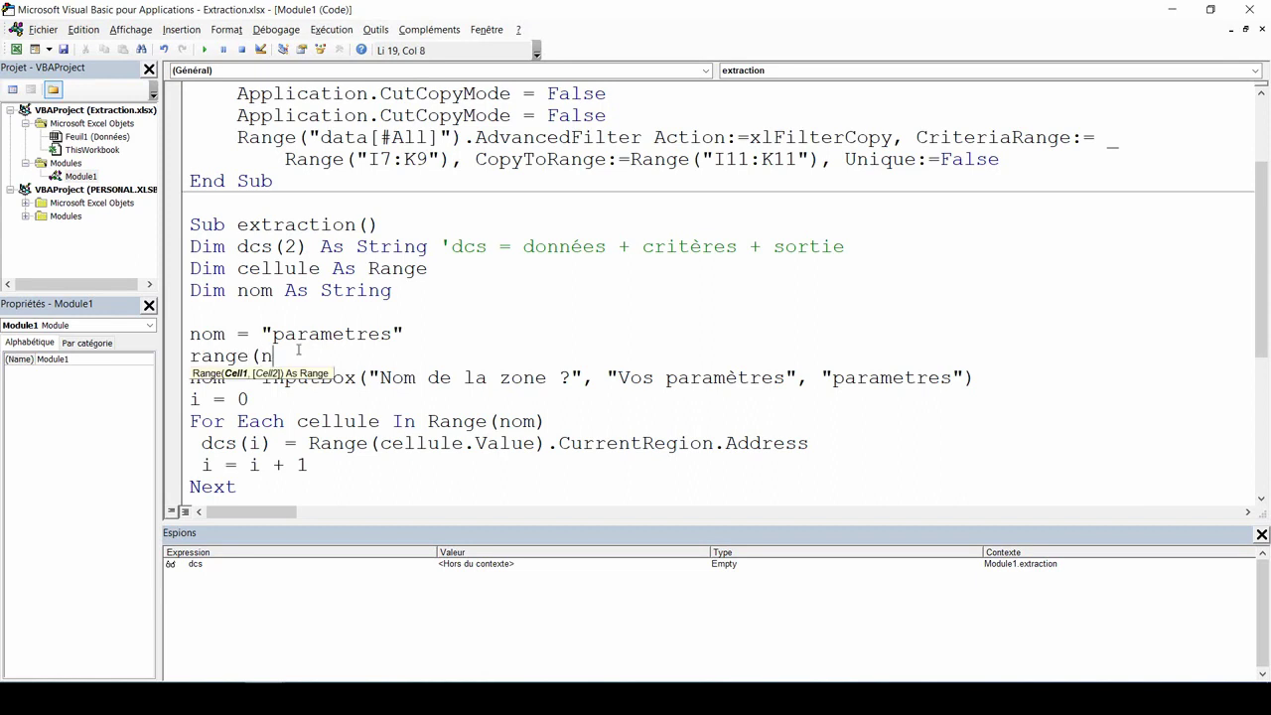
type("om).sel")
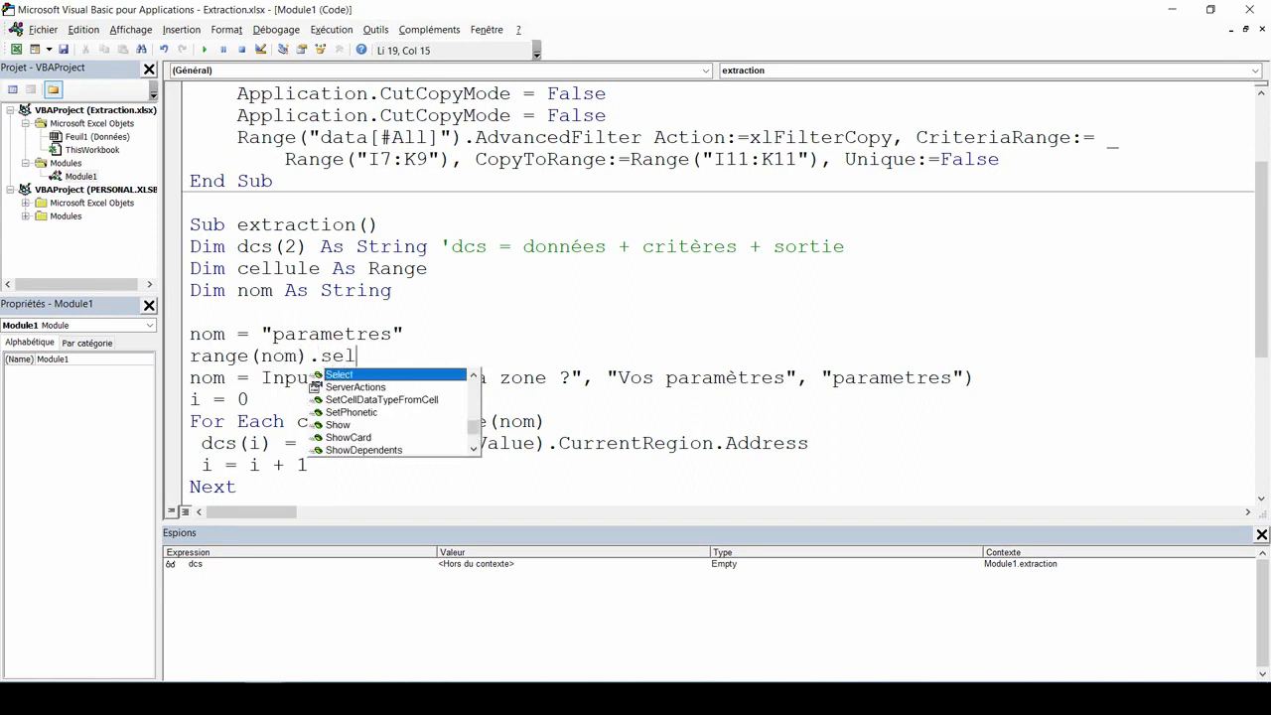
key("Tab")
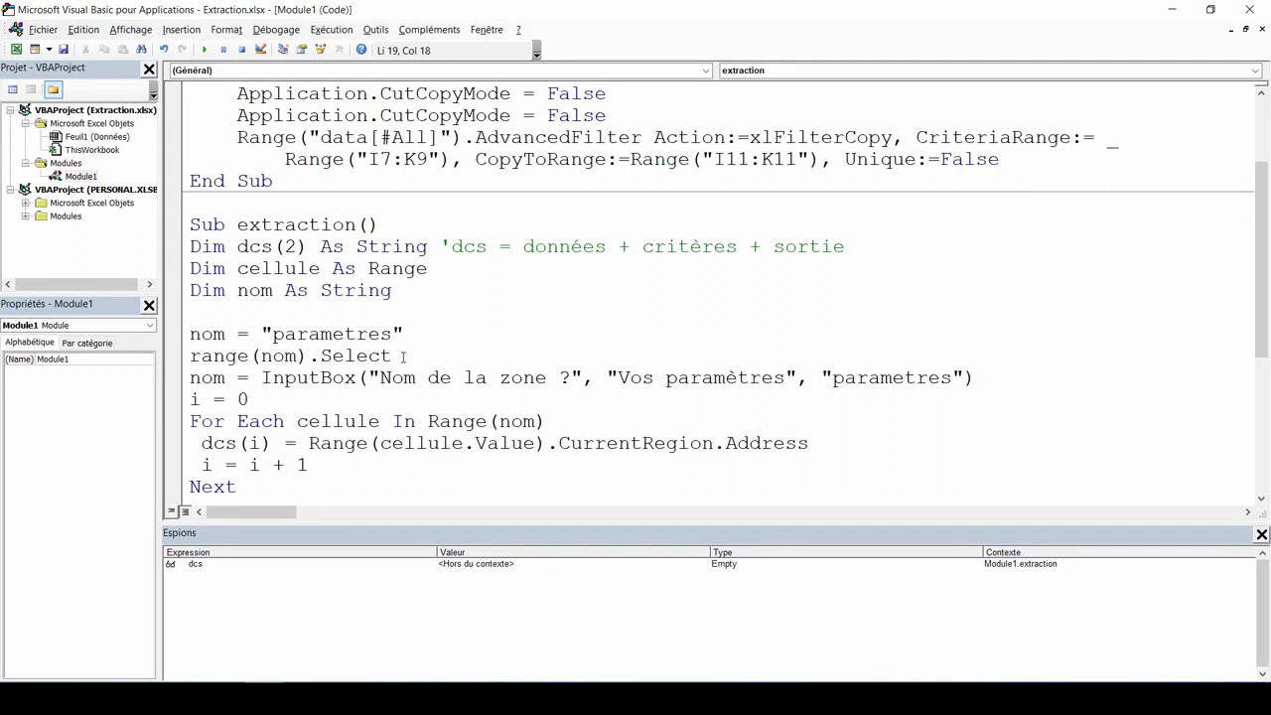
key("Up")
key("Up")
type("on")
type(" error")
type(" resume ")
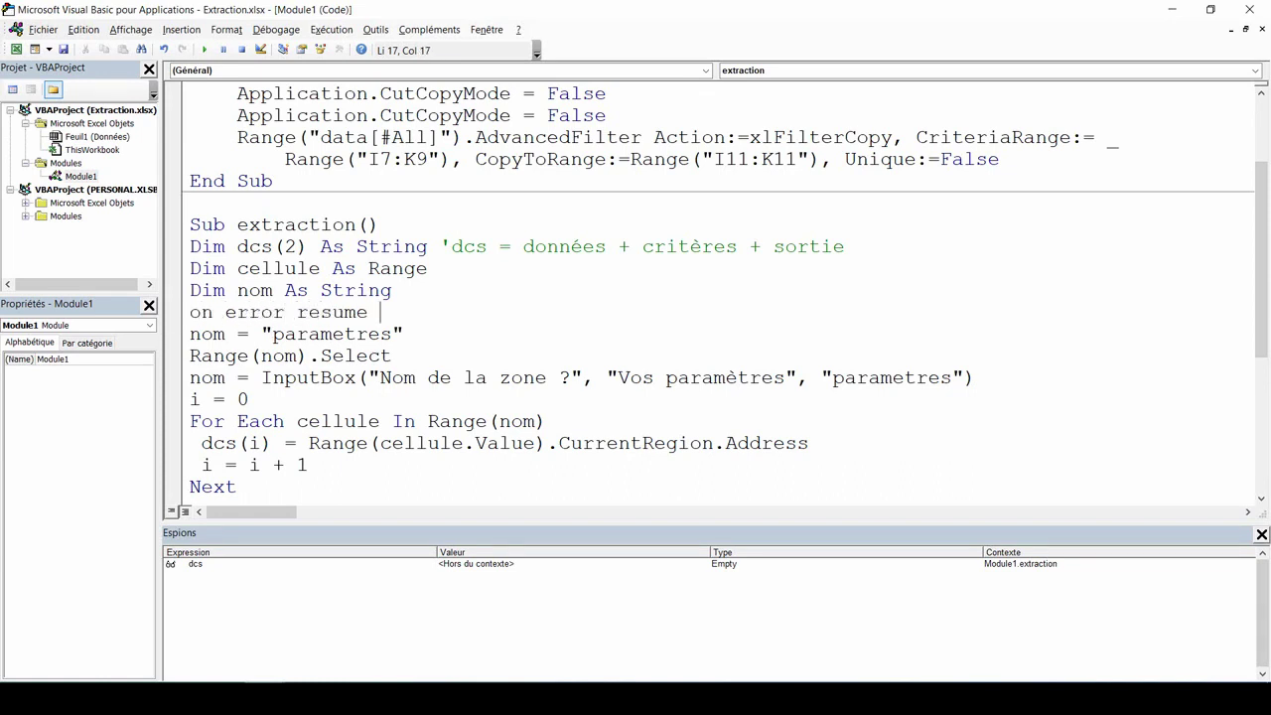
type("next")
Insert blank lines to space out the macro code, including one after Range(nom).Select
left_click(280, 355)
left_click(407, 293)
key("Return")
left_click(437, 334)
key("Return")
left_click(428, 399)
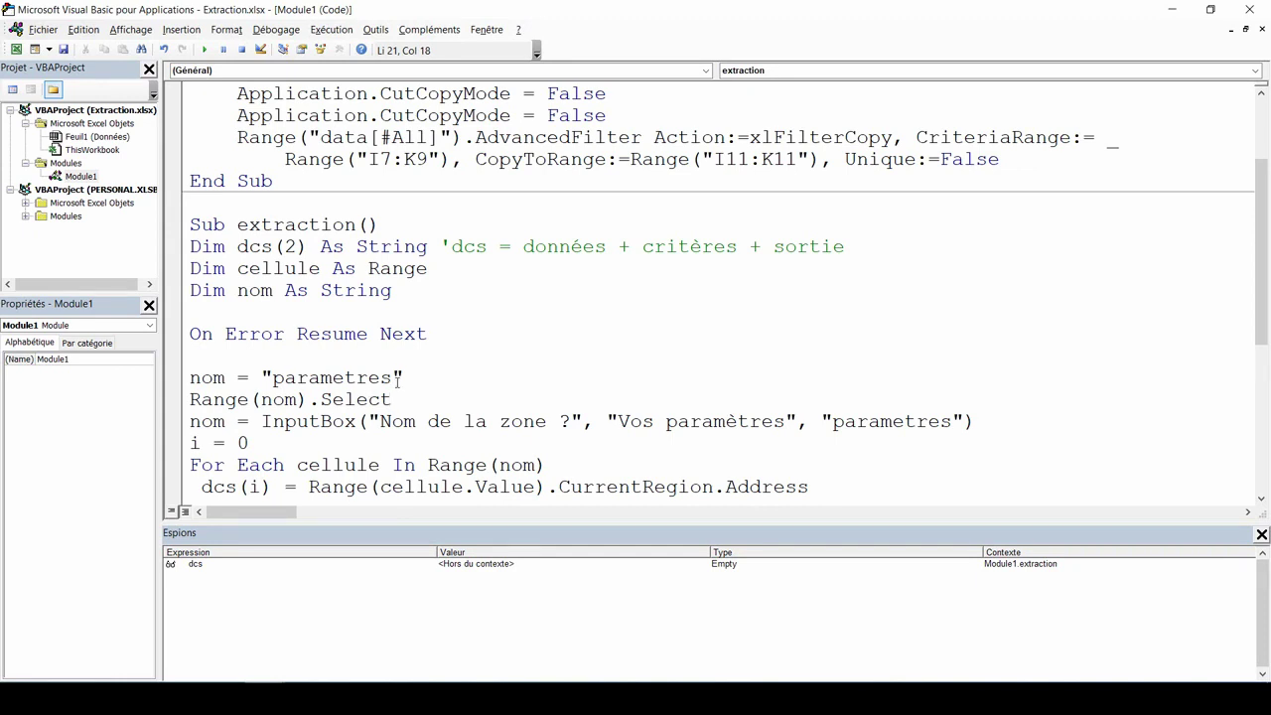
key("Return")
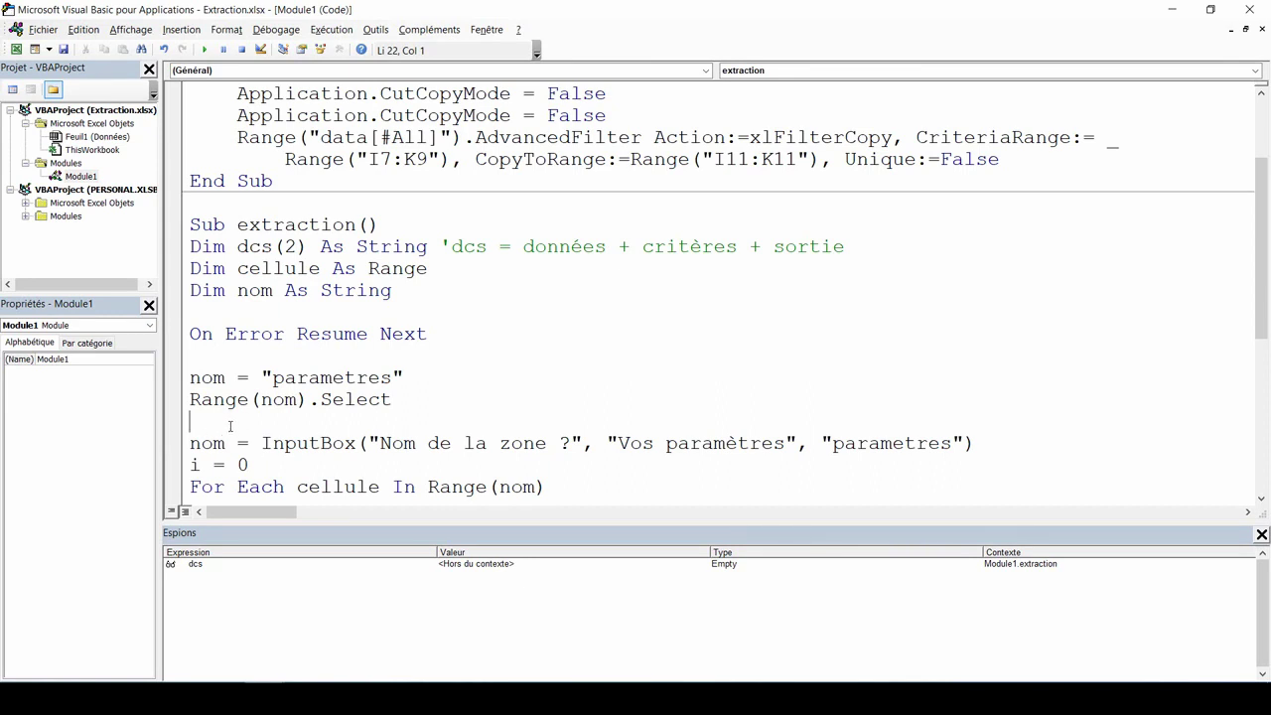
Add a watch on Err in the Espions pane
left_click(233, 602)
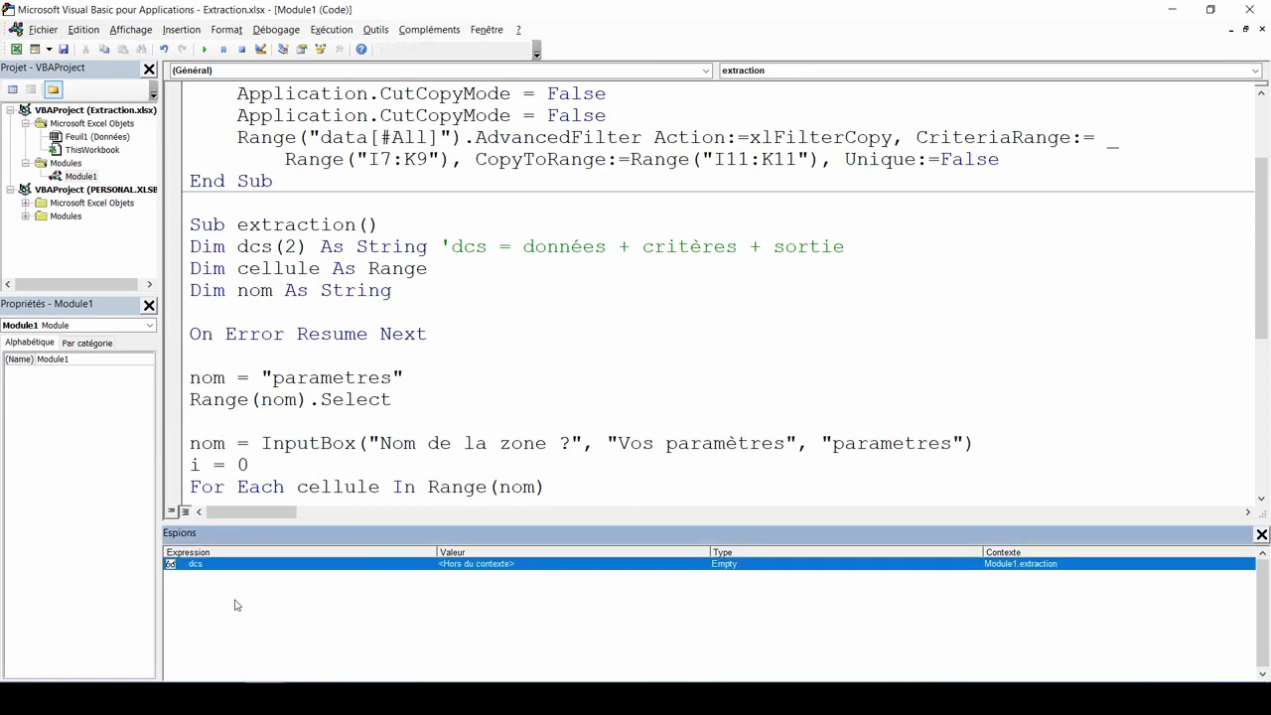
right_click(234, 600)
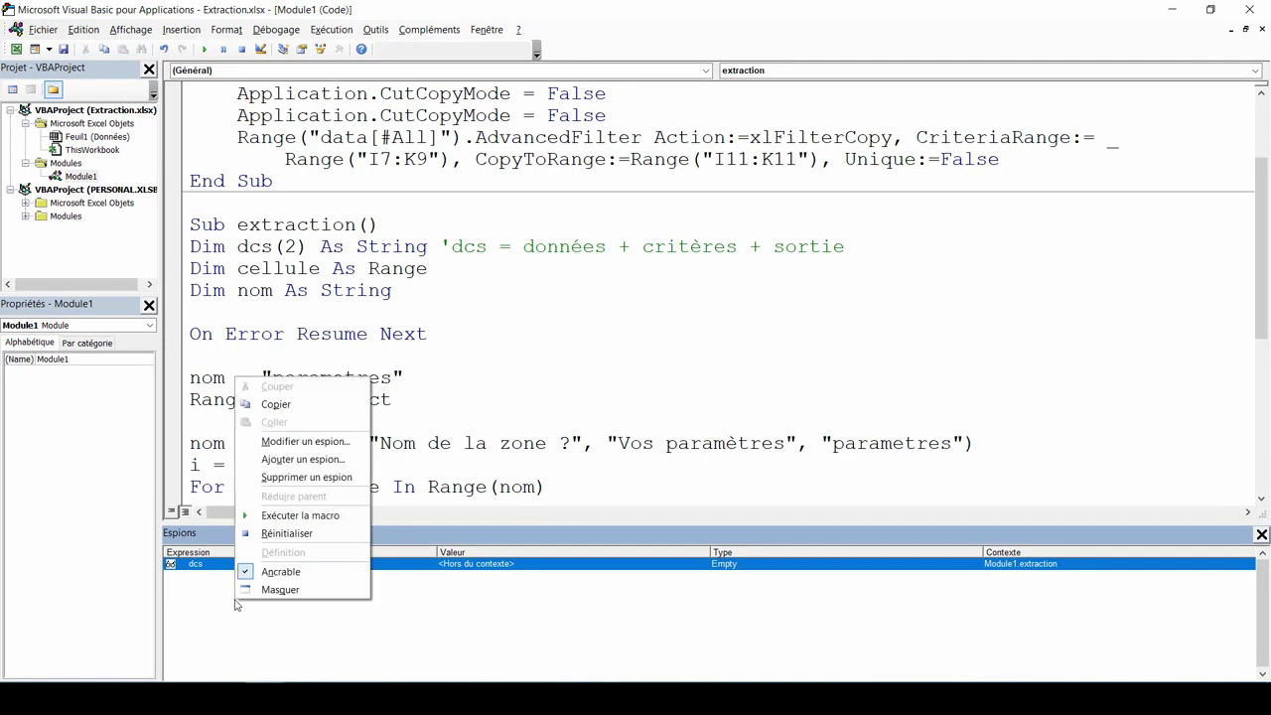
left_click(334, 461)
type("Err")
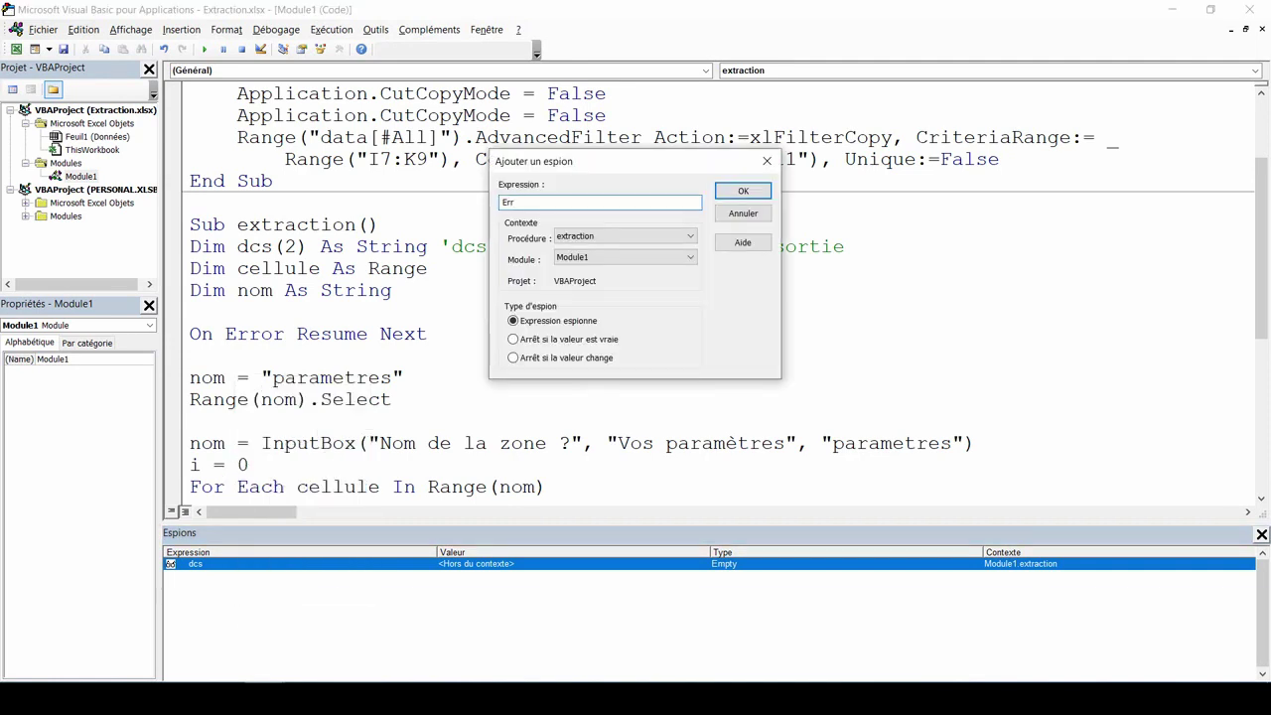
key("Return")
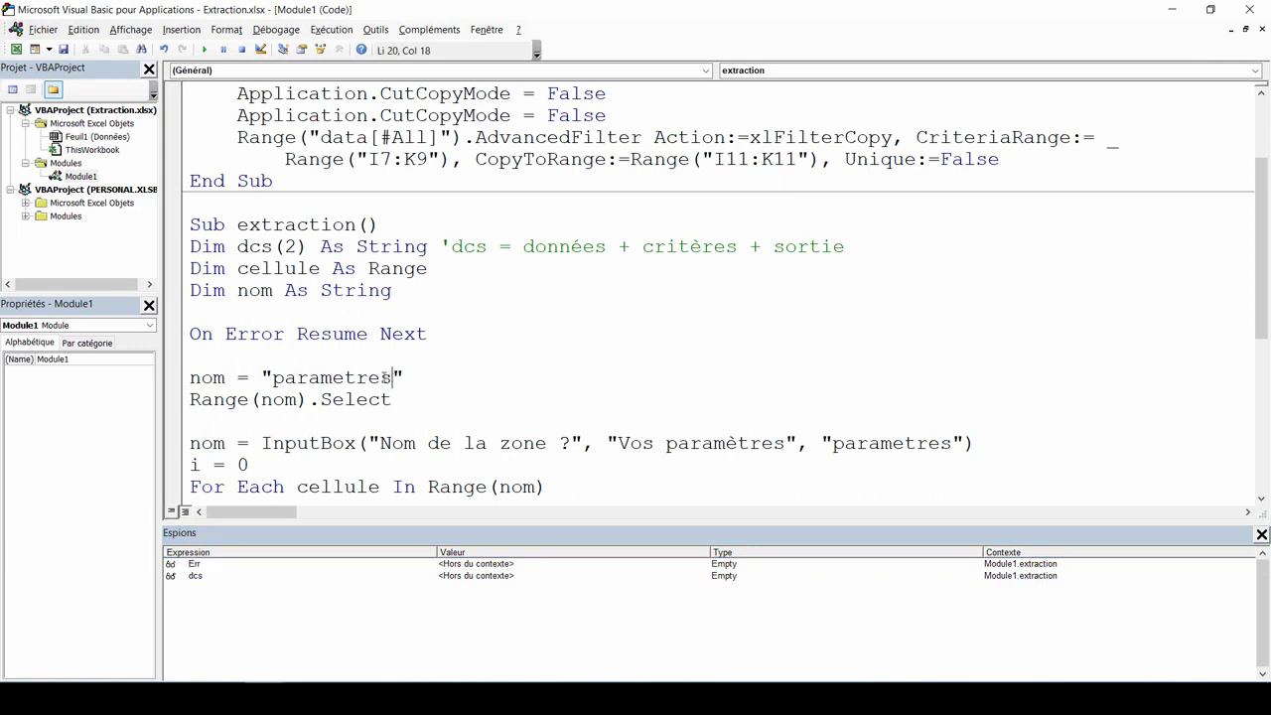
Change the range name to "test", step through with F8 to see Err 1004, then reset the macro
left_click_drag(393, 379, 274, 380)
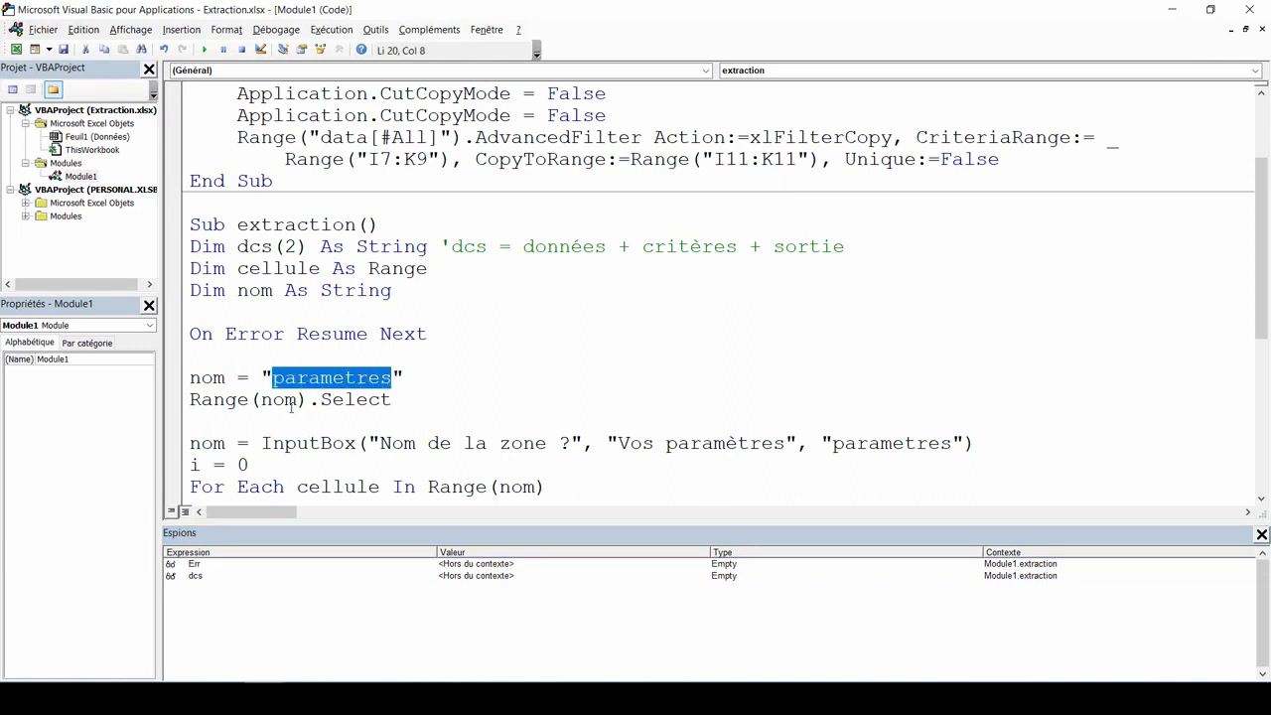
type("test")
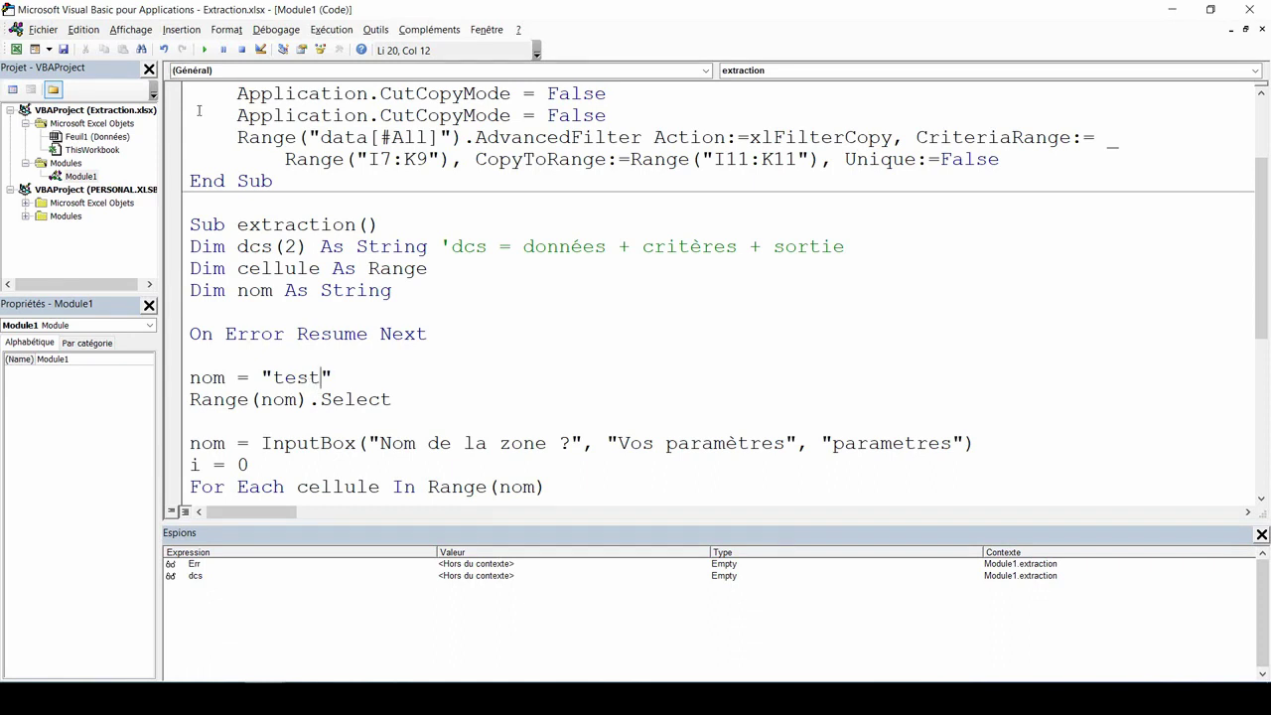
key("F8")
key("F8")
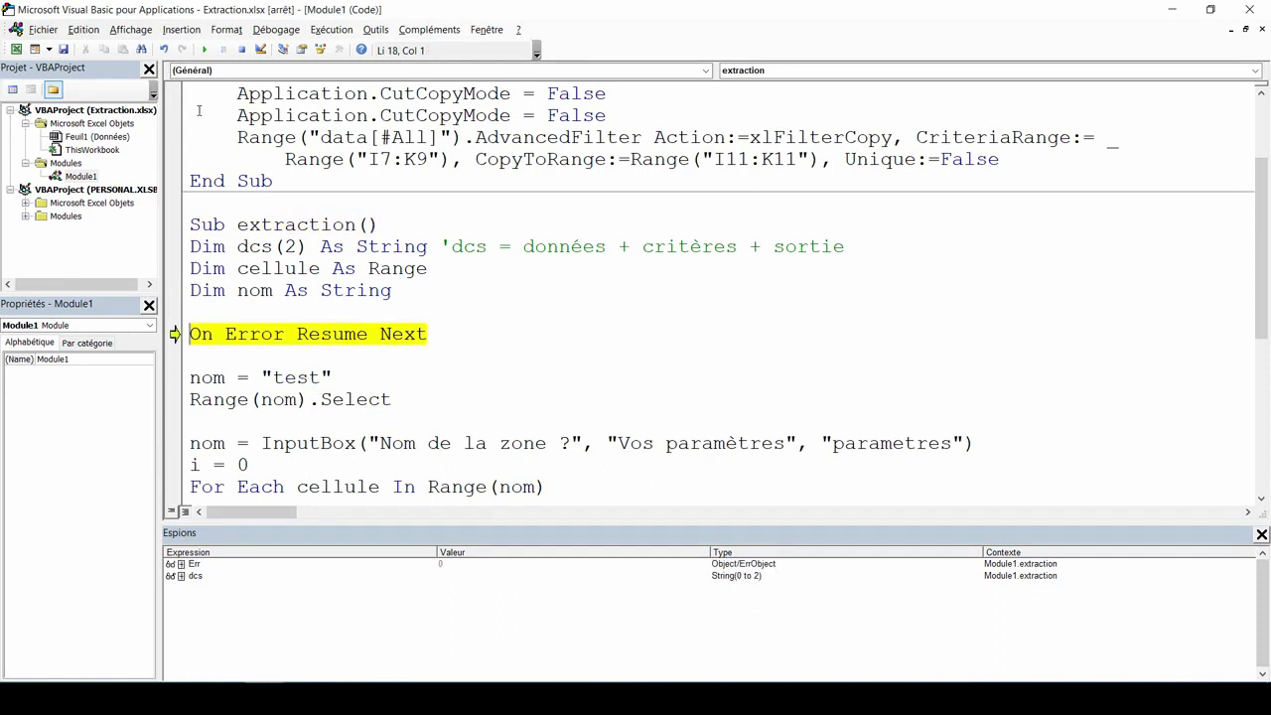
key("F8")
key("F8")
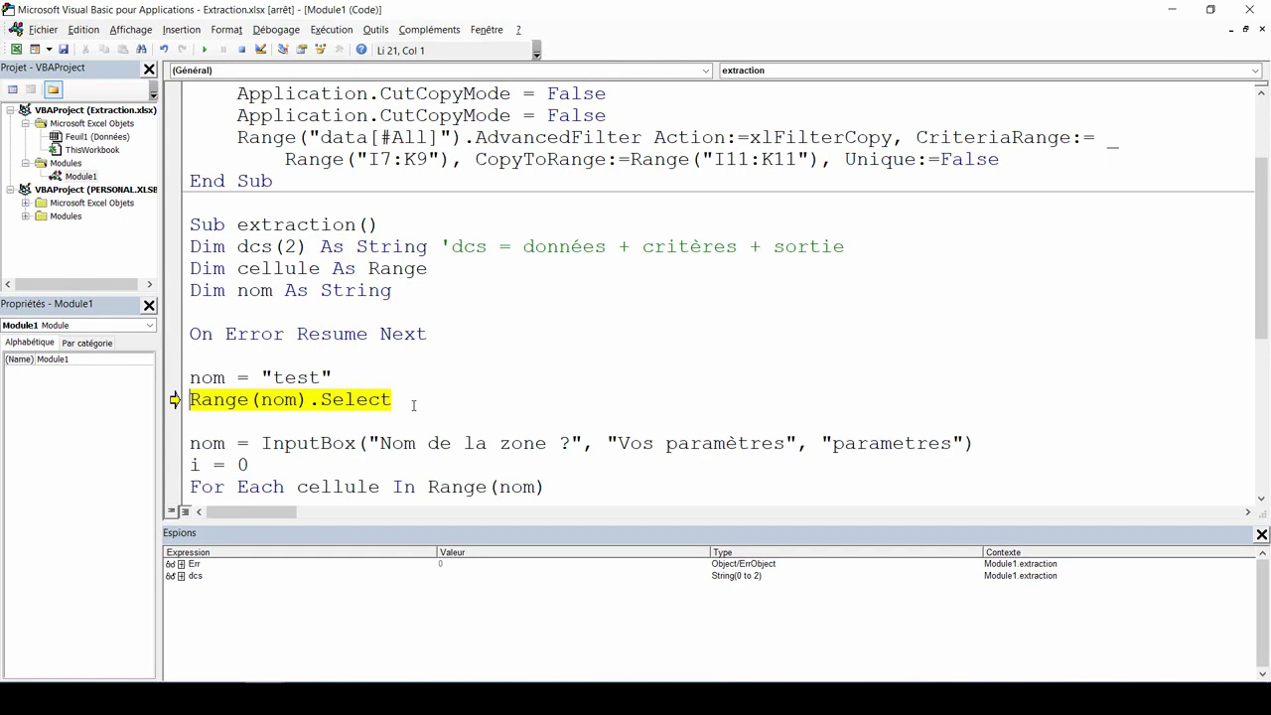
key("F8")
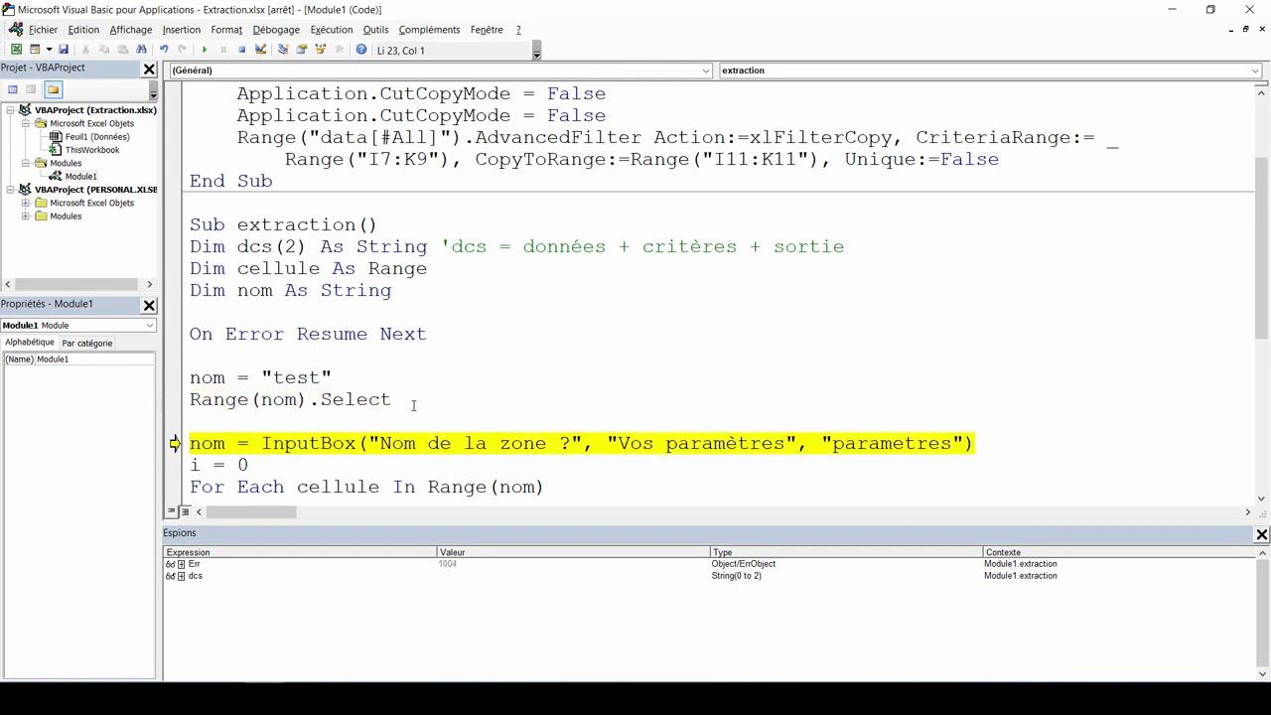
left_click(182, 564)
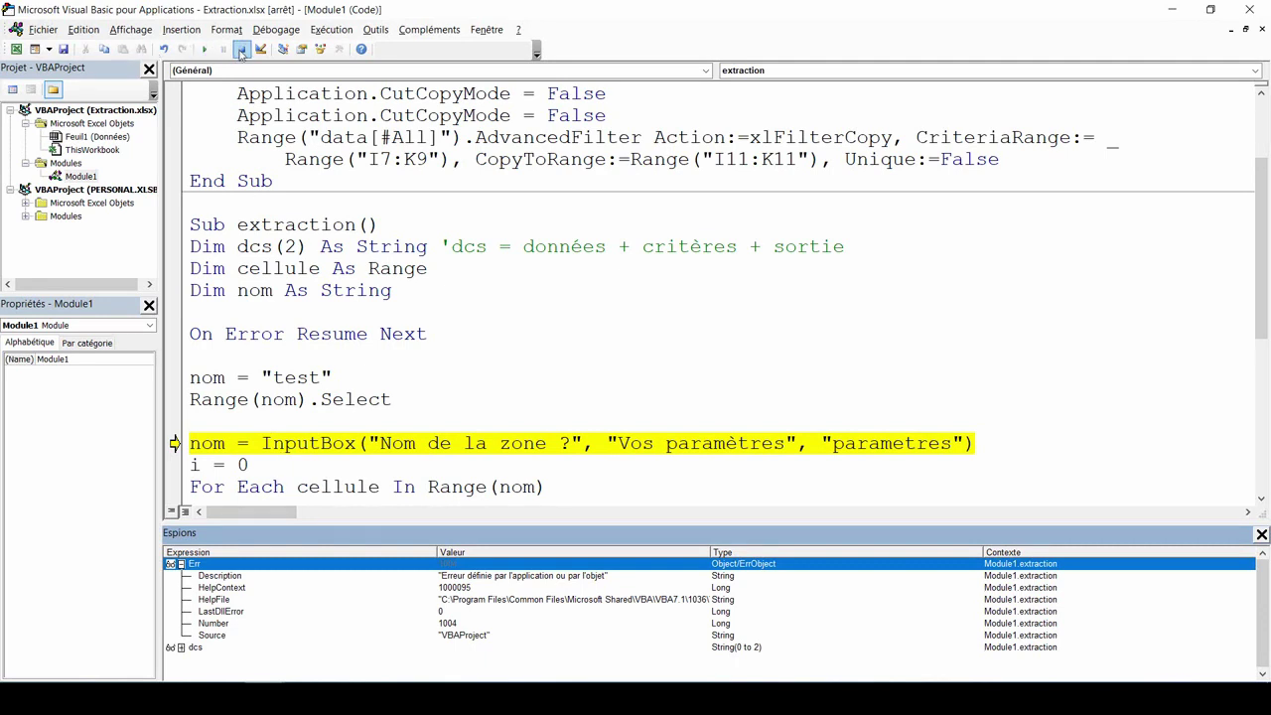
left_click(241, 49)
scroll(309, 346, "down", 3)
left_click(309, 349)
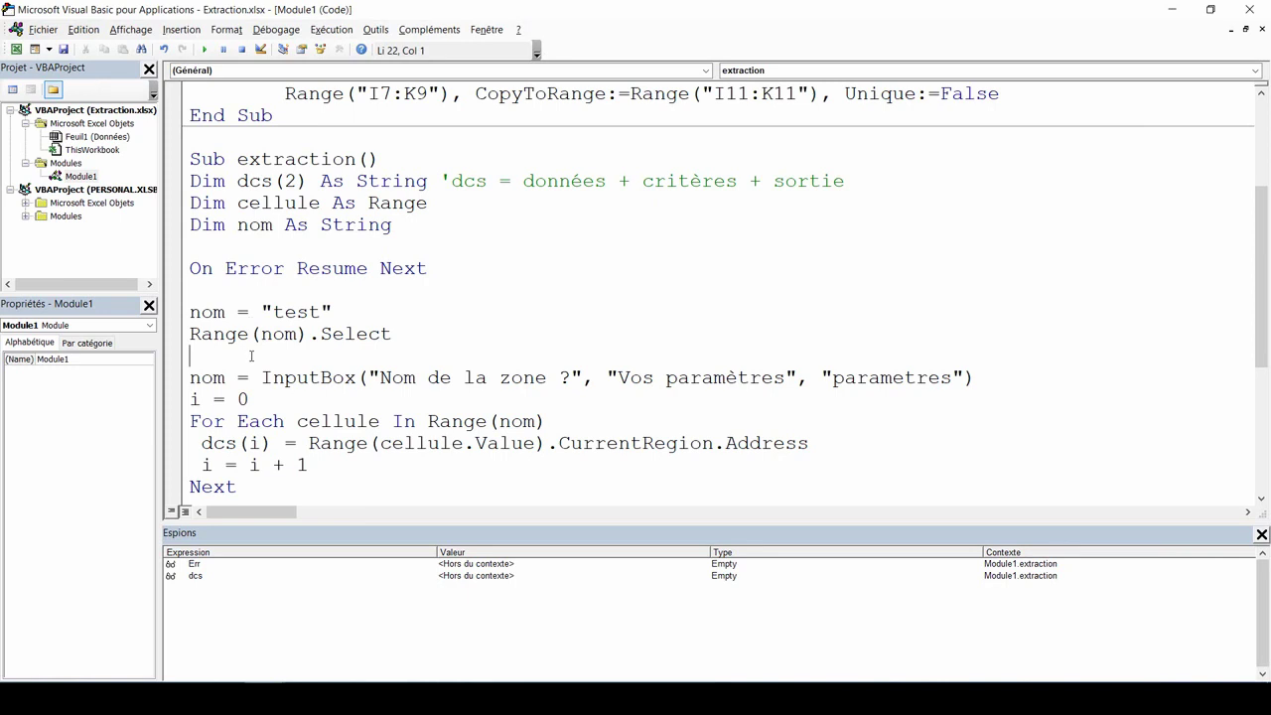
Wrap the InputBox line in an If Err <> 0 Then … End If block
type("if E")
type("rr <> ")
type("0")
type(" then")
left_click(190, 378)
left_click(1027, 376)
key("Return")
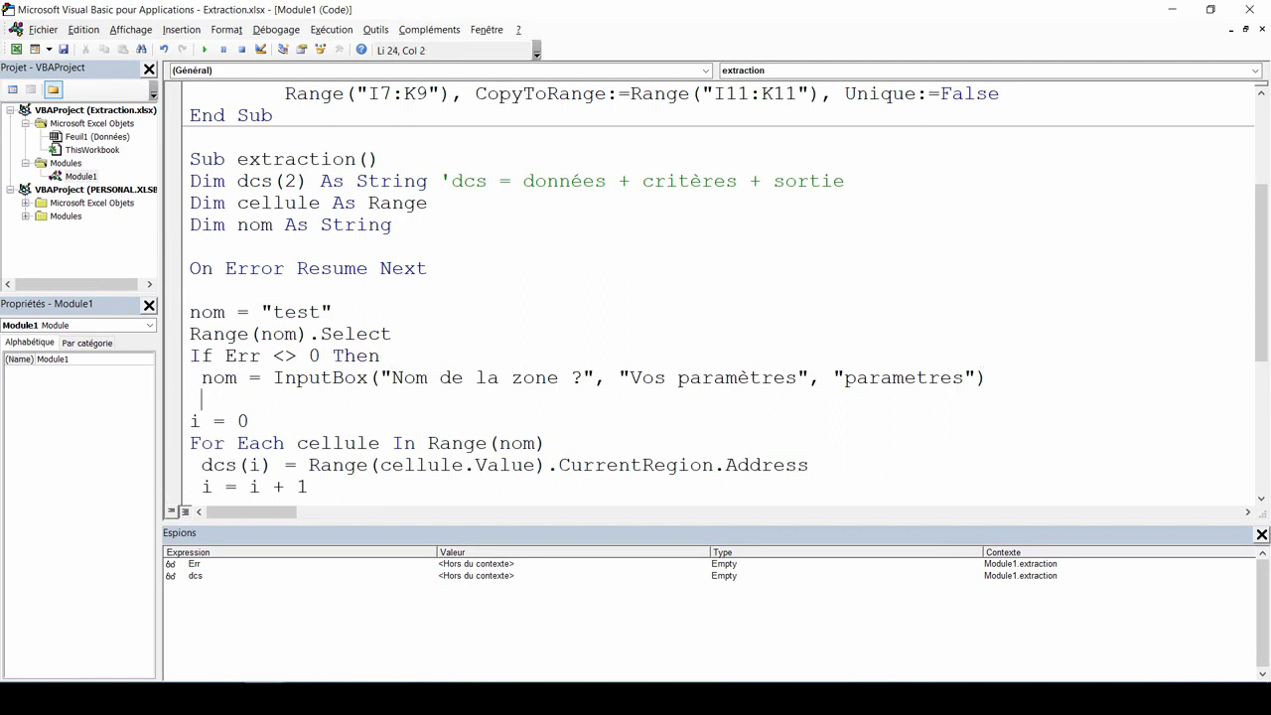
key("BackSpace")
type("e")
type("if")
left_click(330, 429)
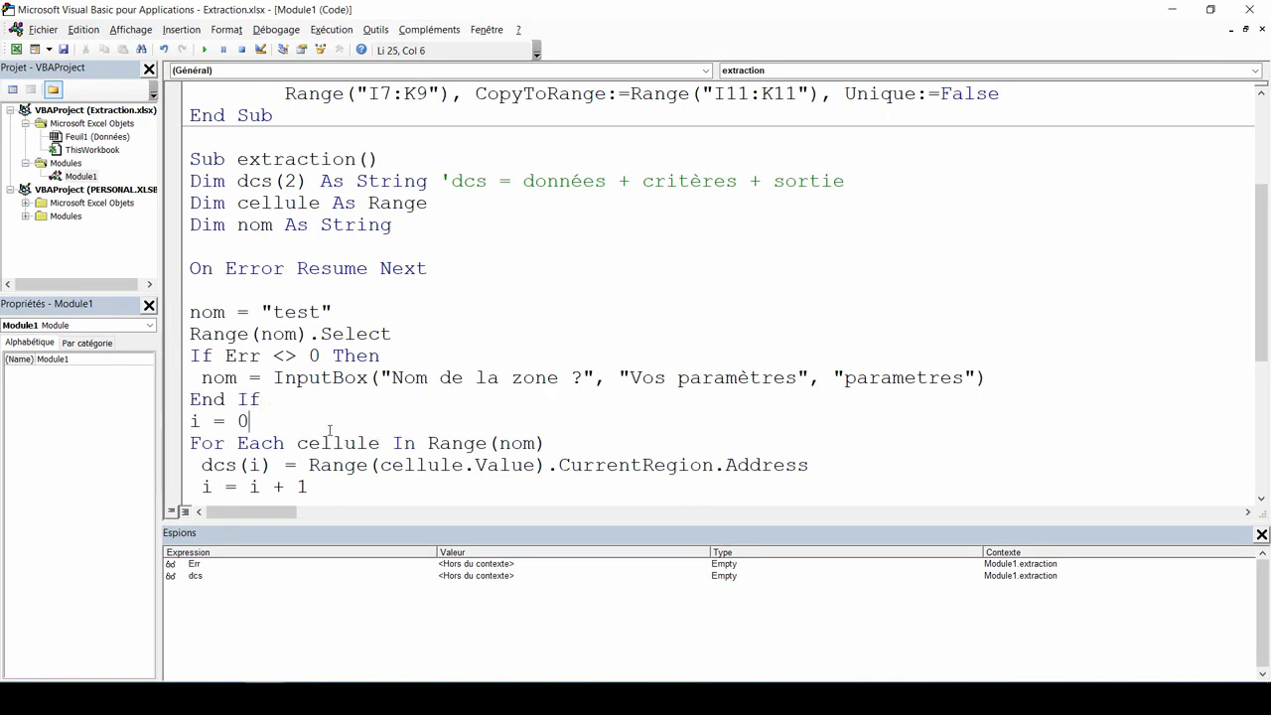
Change the range name from "test" back to "parametres" and highlight the nom and If Err lines to explain them
double_click(296, 312)
type("param")
type("etres")
scroll(359, 211, "down", 1)
left_click_drag(427, 202, 190, 203)
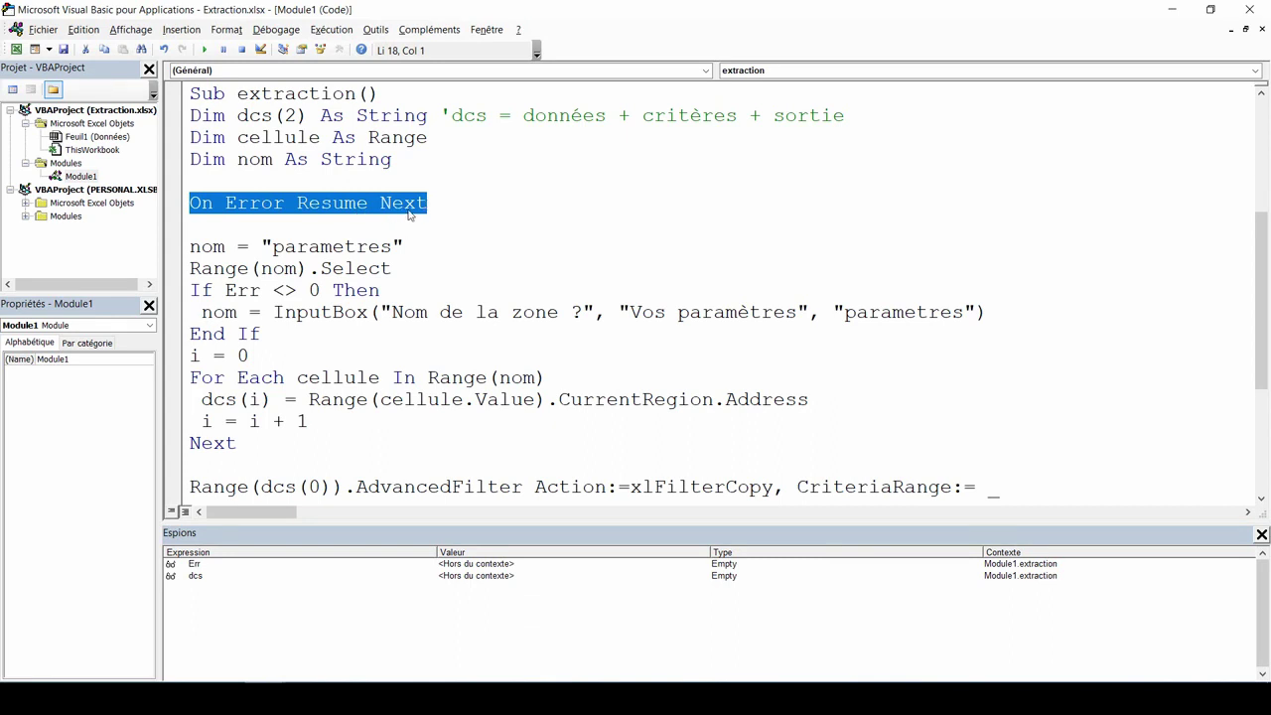
mouse_move(189, 247)
left_mouse_down()
mouse_move(405, 246)
mouse_move(190, 269)
left_mouse_up()
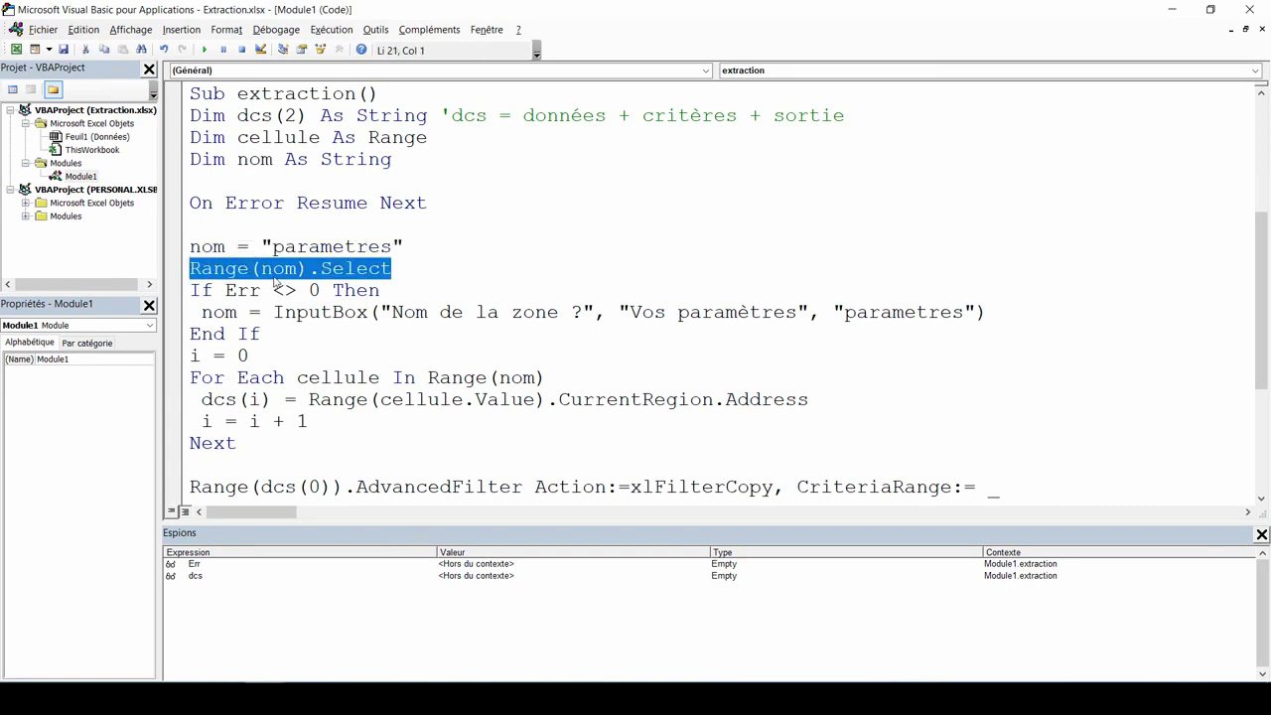
left_click_drag(379, 290, 190, 290)
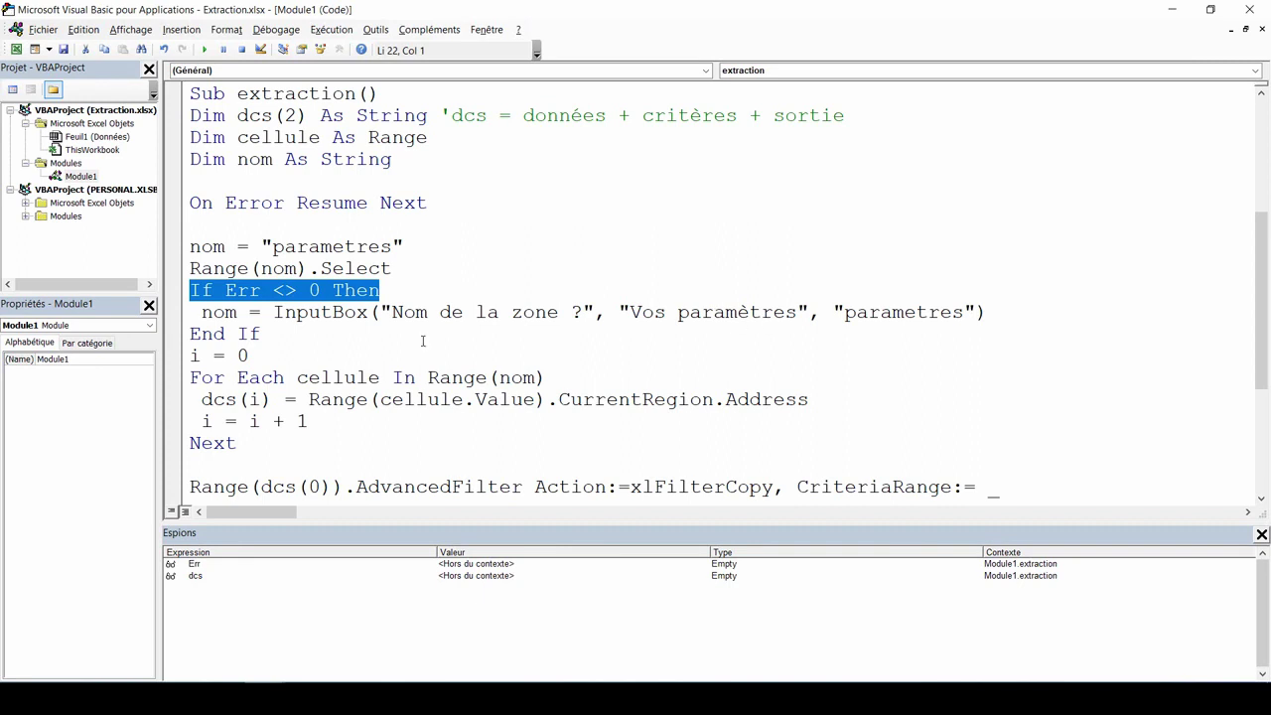
left_click(297, 377)
scroll(310, 335, "down", 1)
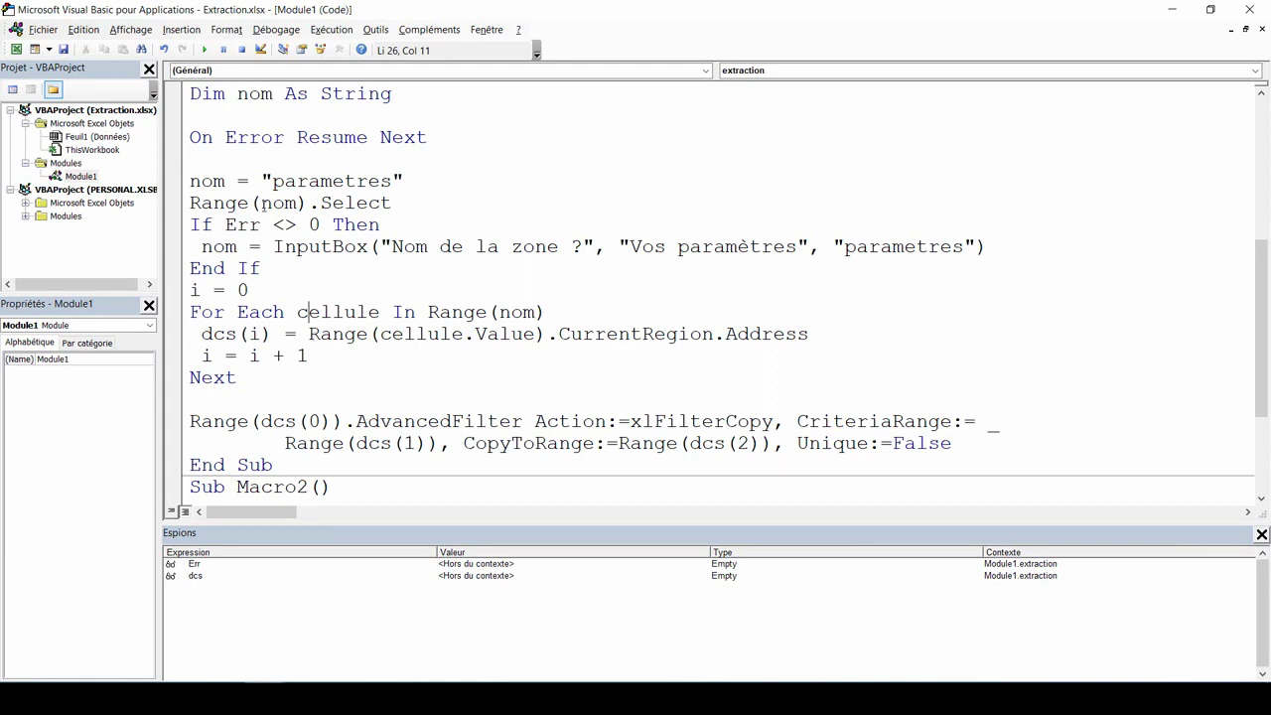
Add an On Error GoTo erreur line after the End If
left_click(279, 272)
key("Return")
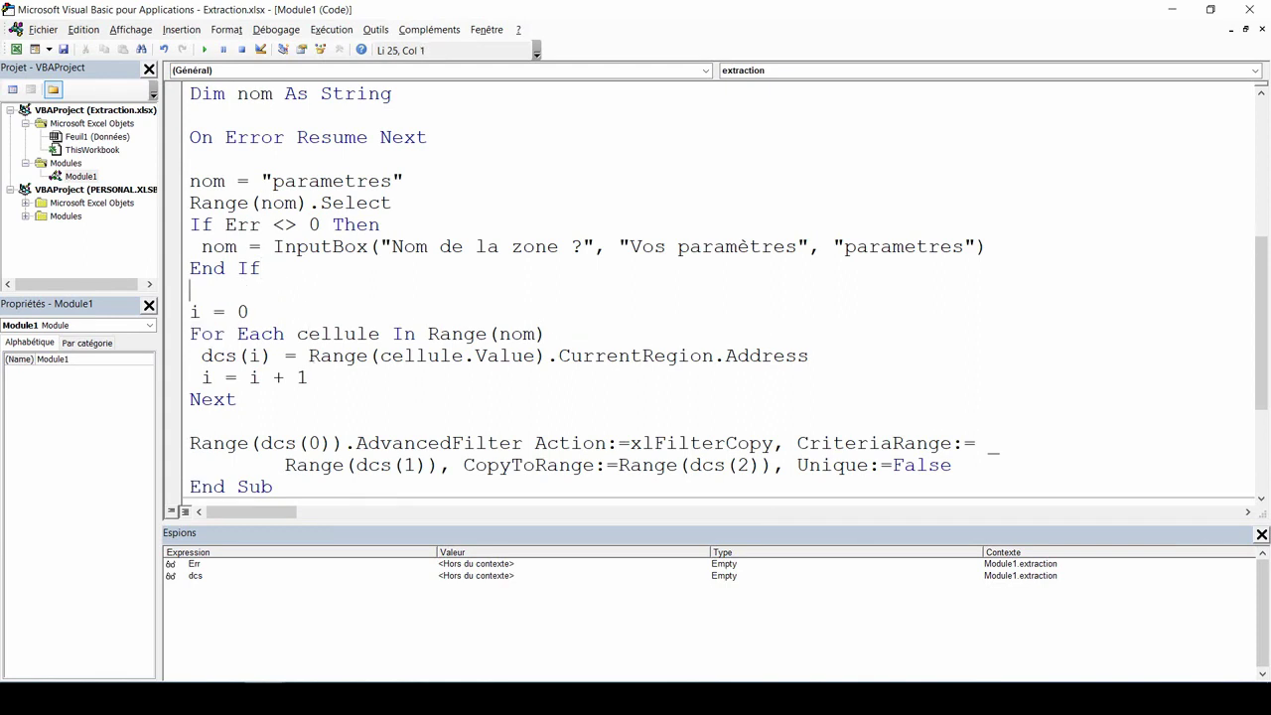
key("Return")
type("on error ")
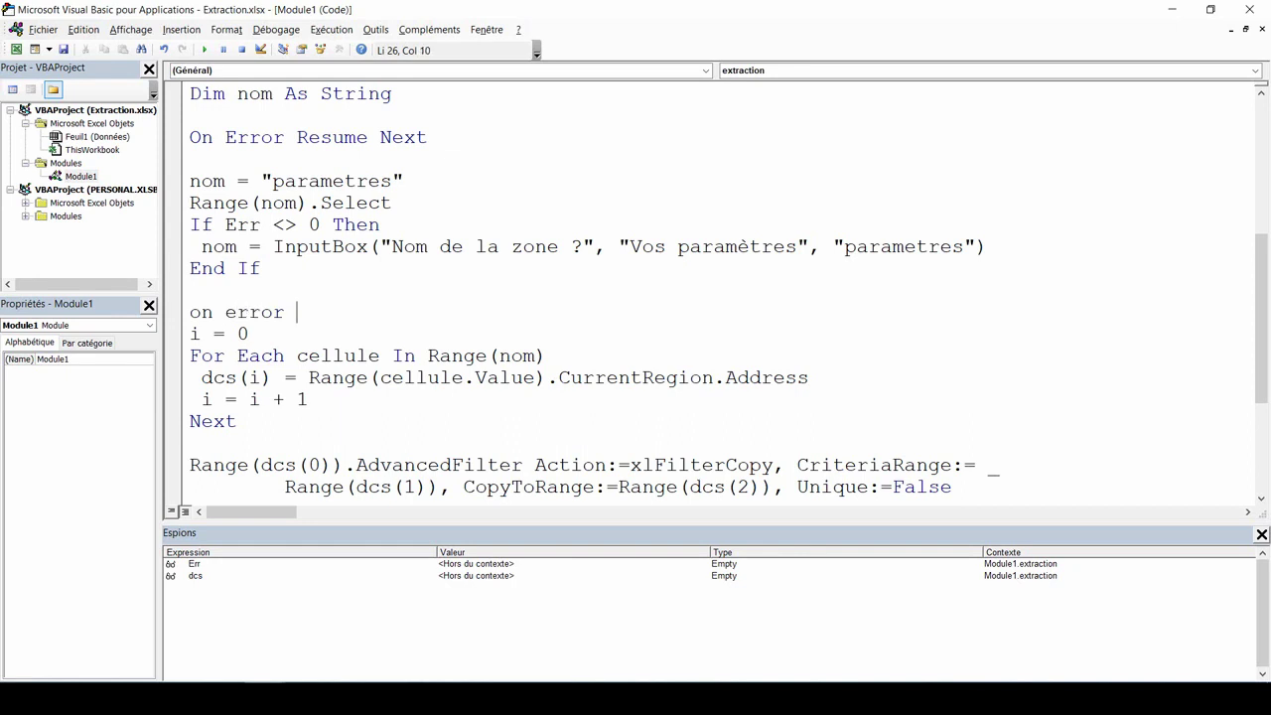
type("goto ")
type("erreur")
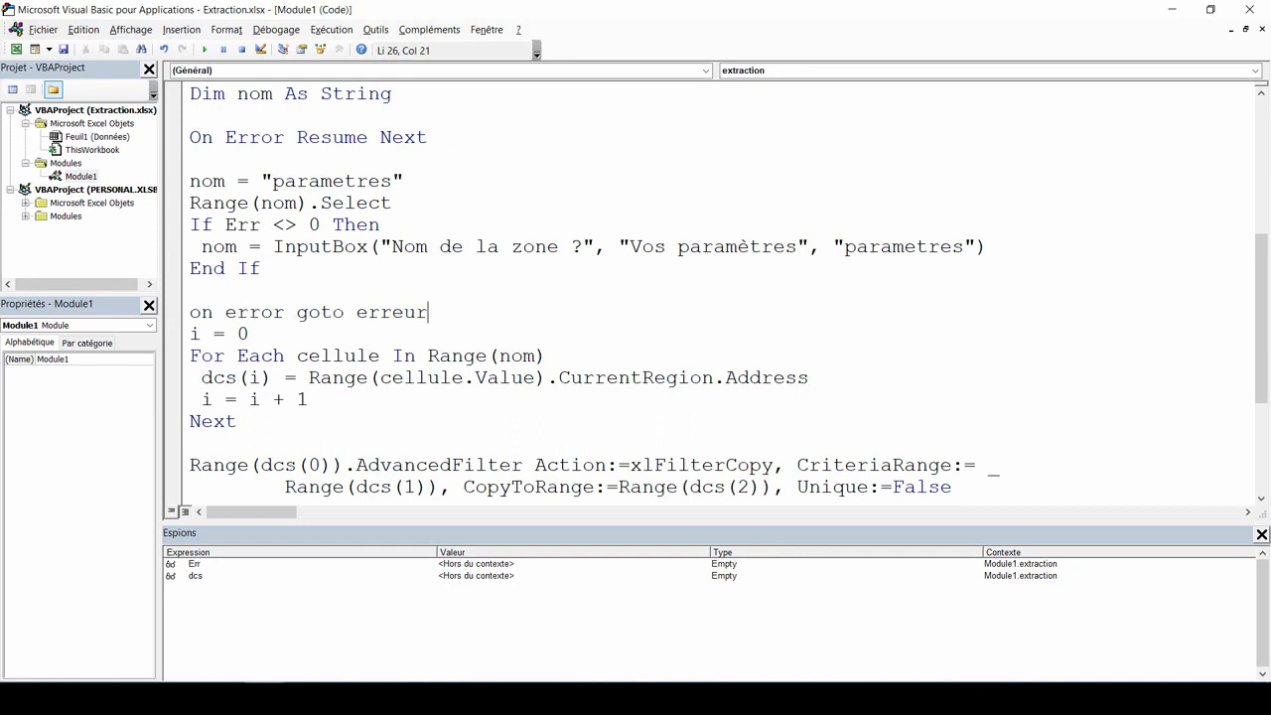
key("Down")
Add an erreur: label before End Sub showing MsgBox "Vérifiez le nom de la zone ou les références"
scroll(266, 300, "down", 1)
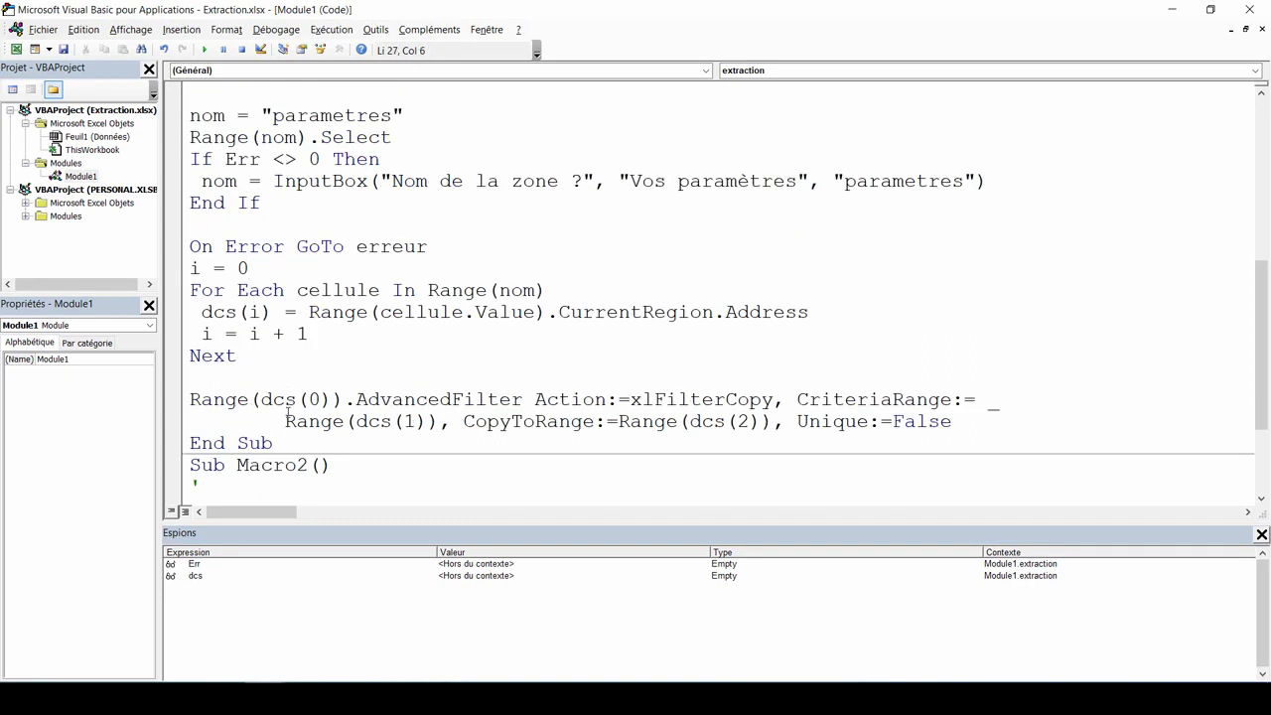
left_click(191, 443)
key("Return")
key("Return")
key("Up")
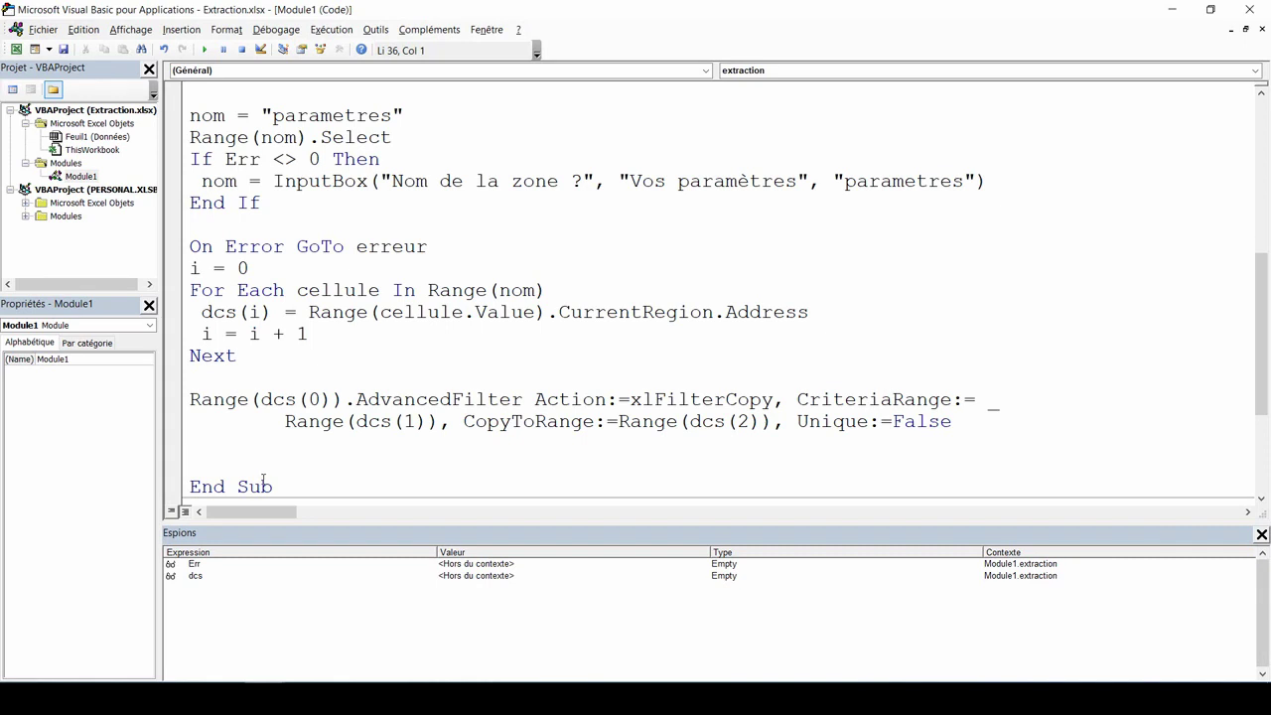
type("erreu")
type("r:")
key("Return")
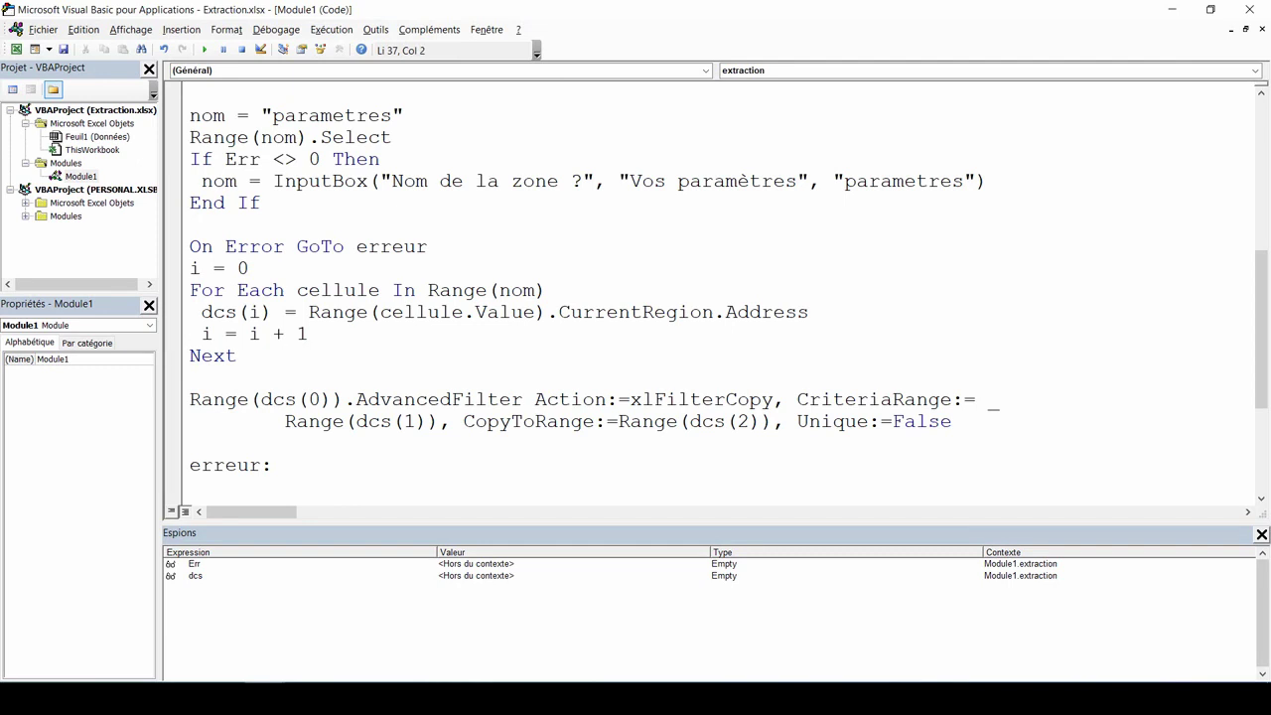
type("msgbox(")
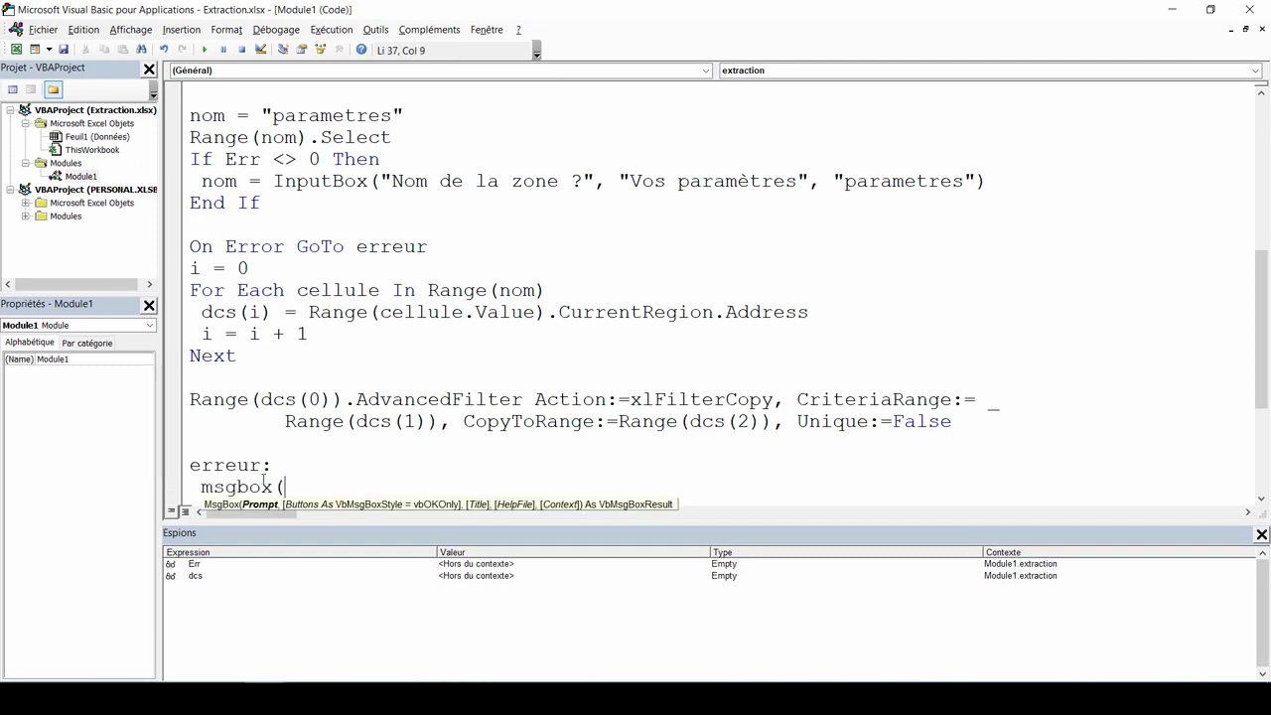
type("\"")
type("Vérifiez le nom de la zone ou les références\")")
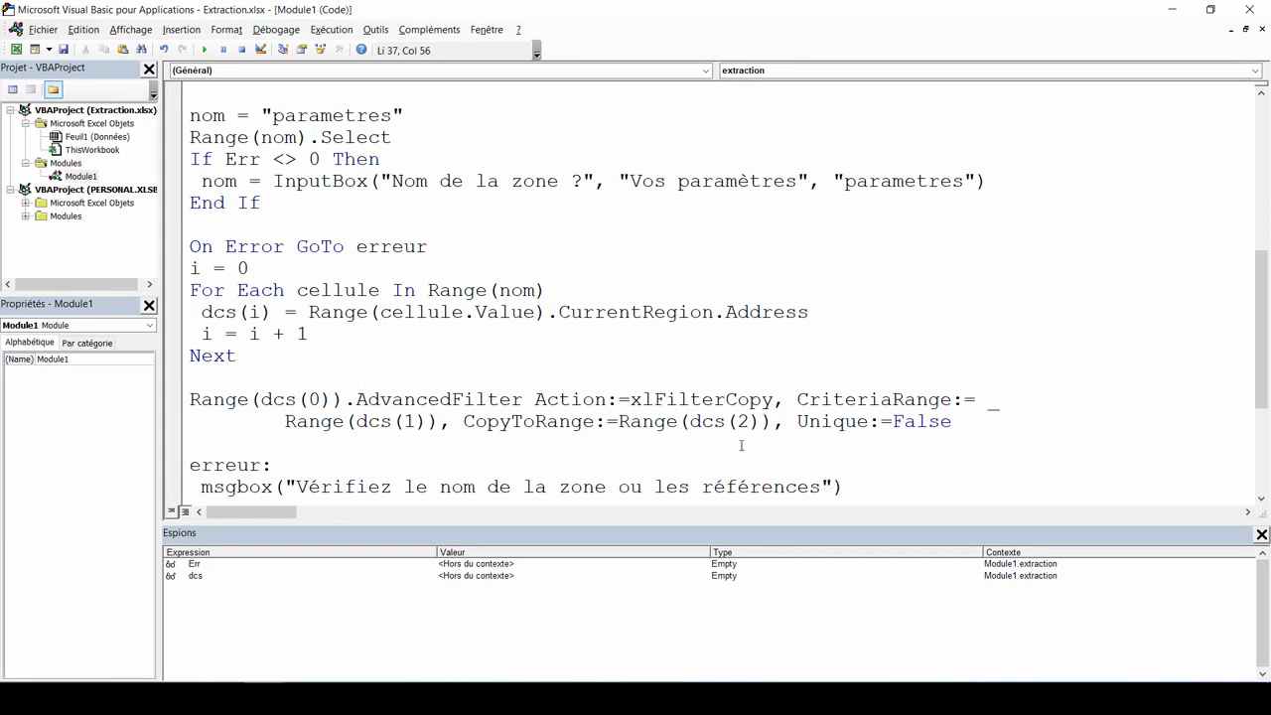
Insert Exit Sub on the line above the erreur label, then return to Excel with Alt+F11
left_click(227, 446)
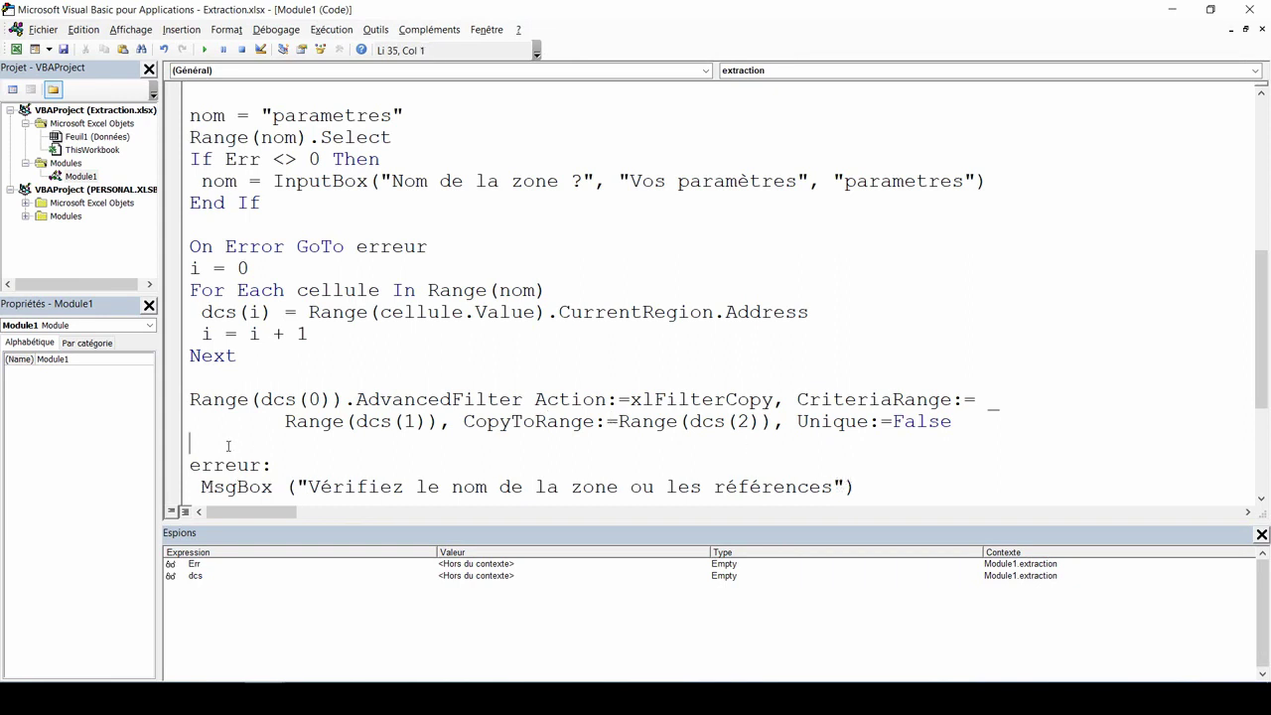
type("exit ")
type("sub")
left_click(214, 399)
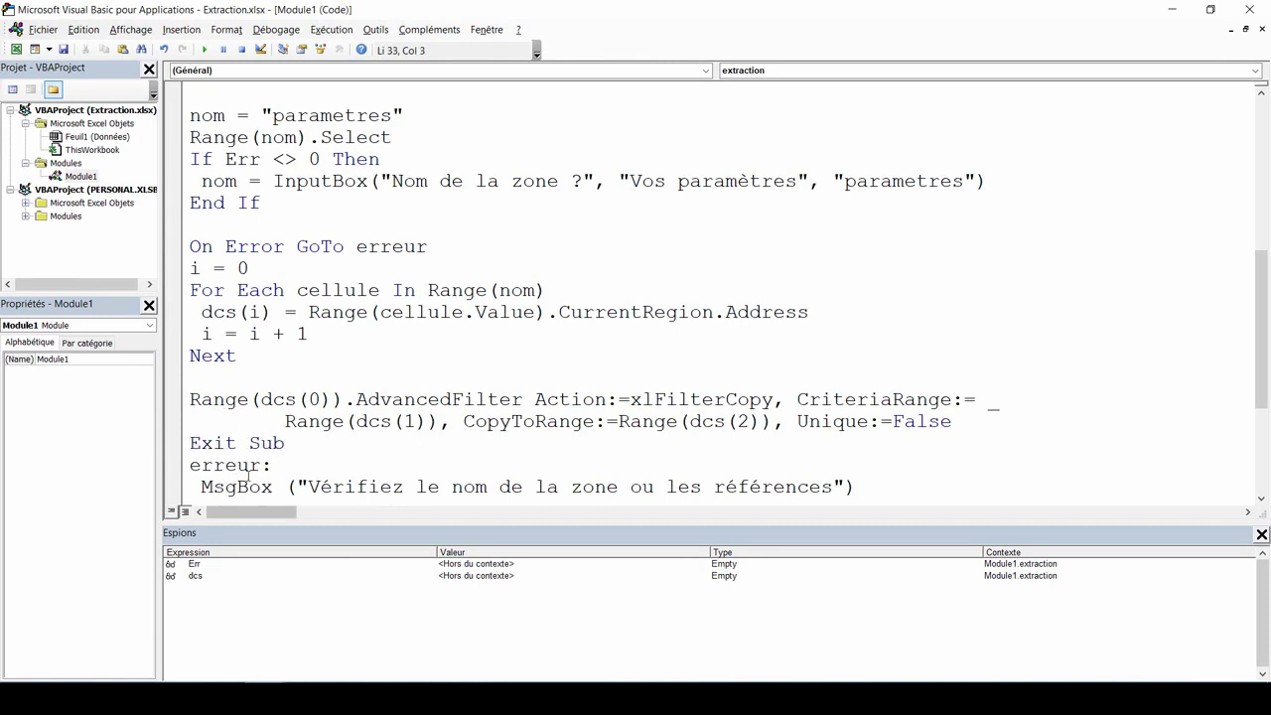
left_click(295, 444)
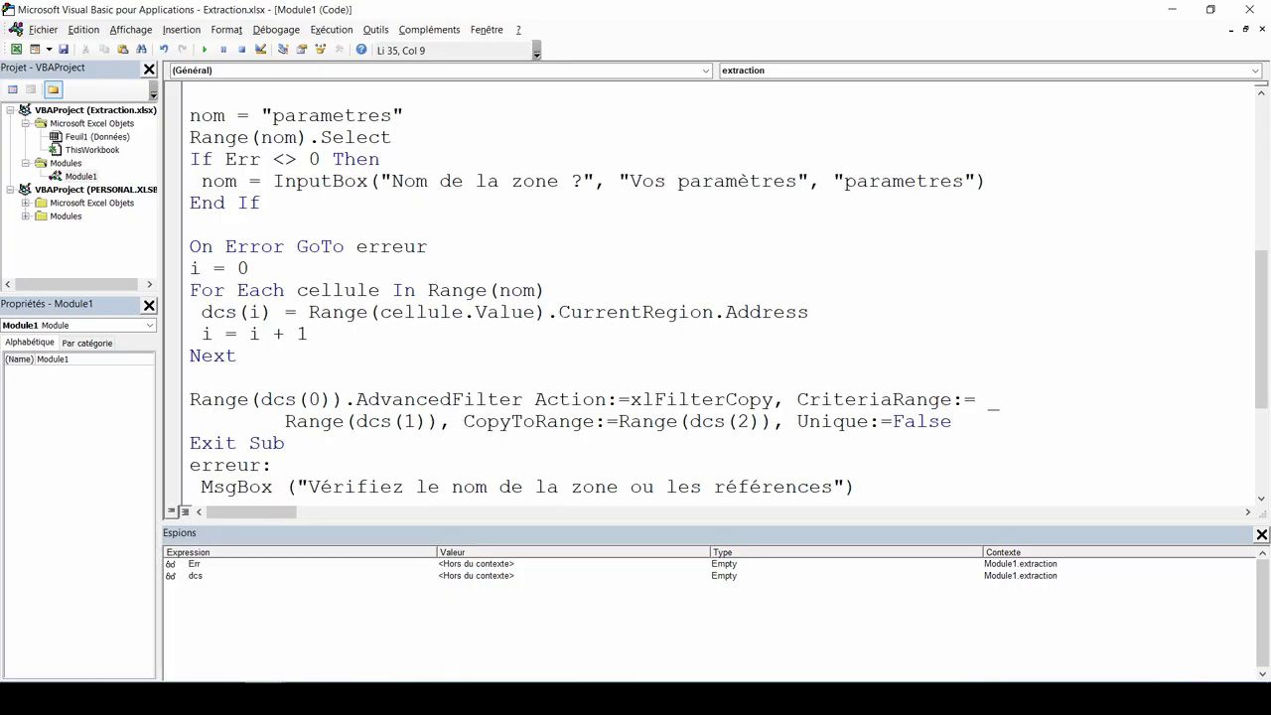
key("alt+F11")
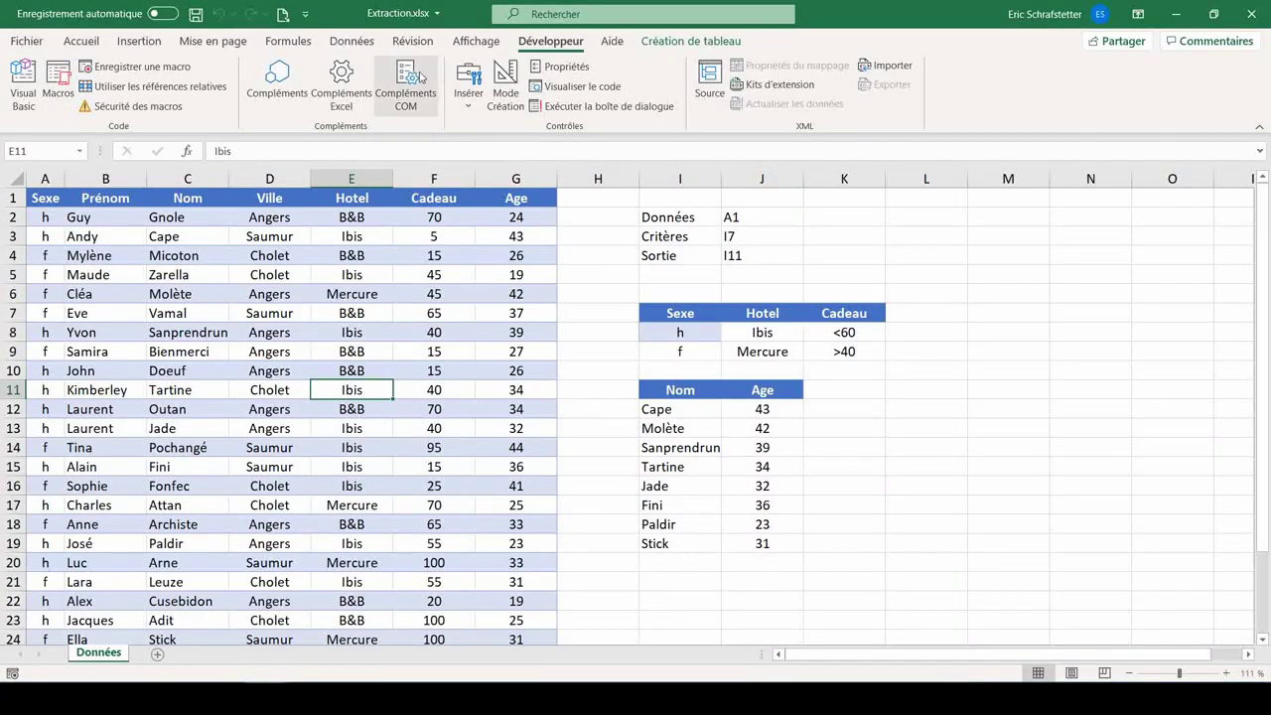
Delete the parametres defined name in the Name Manager
left_click(288, 40)
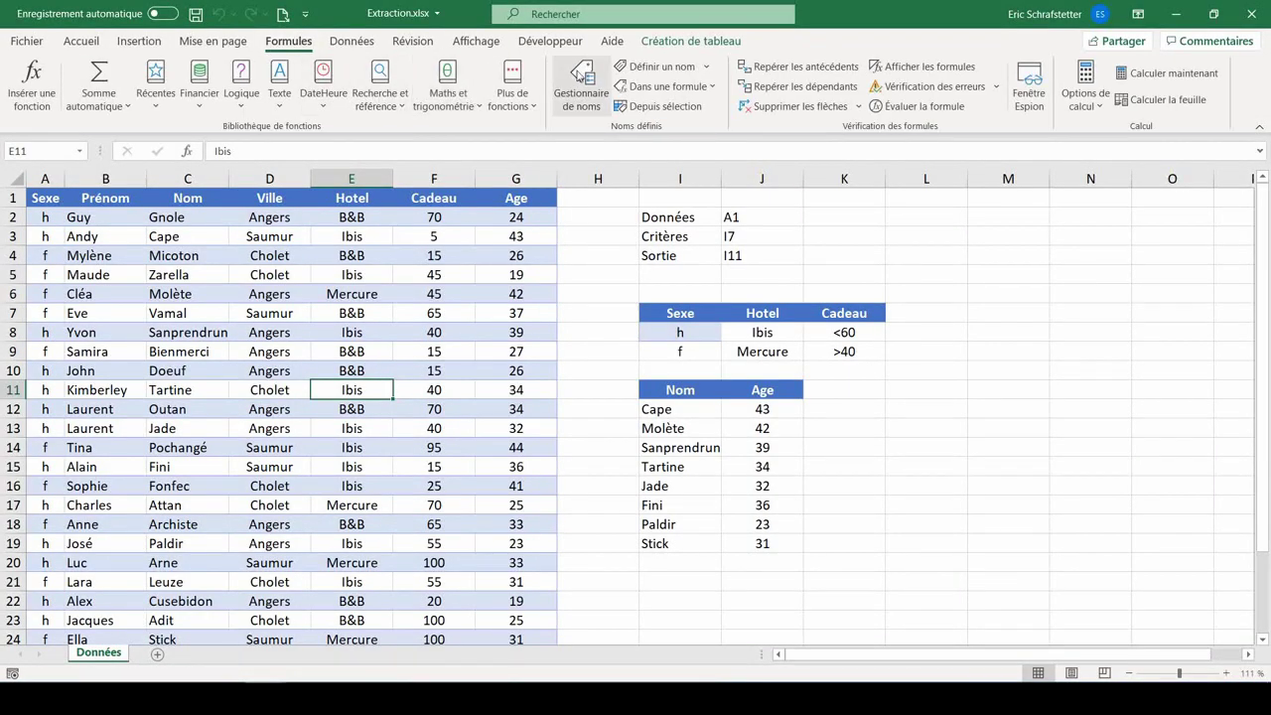
left_click(581, 77)
left_click(192, 292)
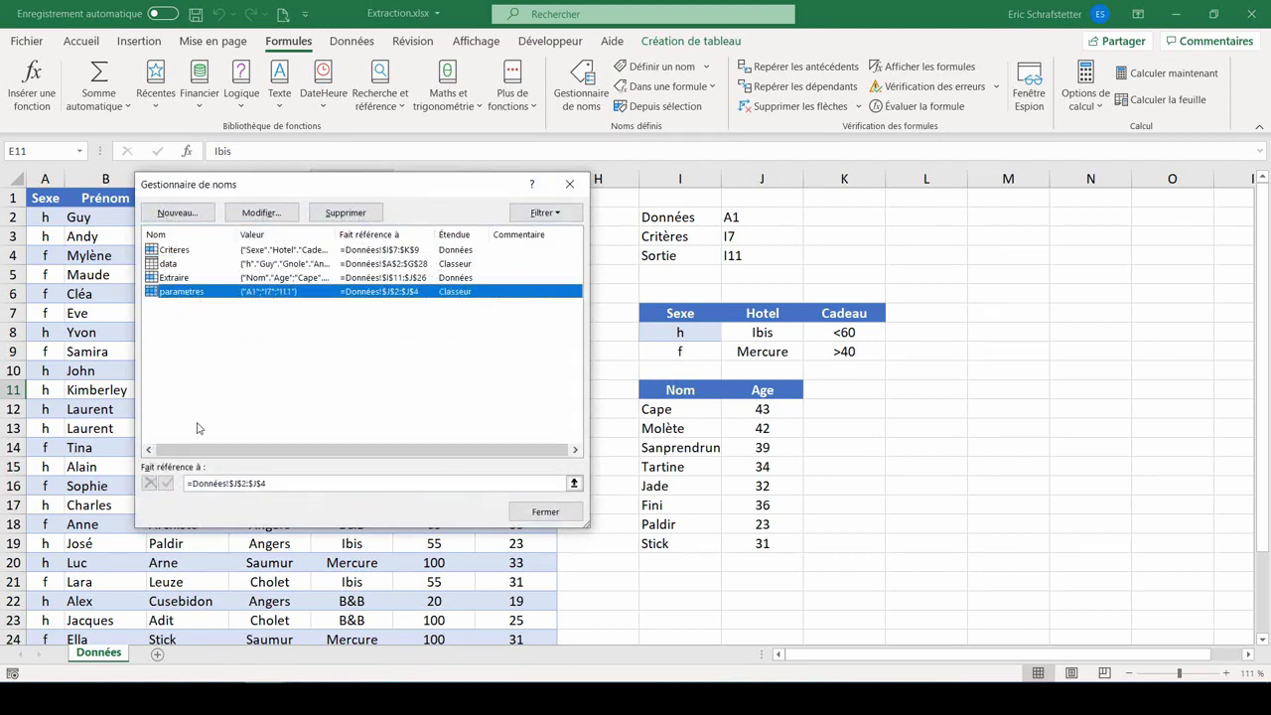
left_click(341, 218)
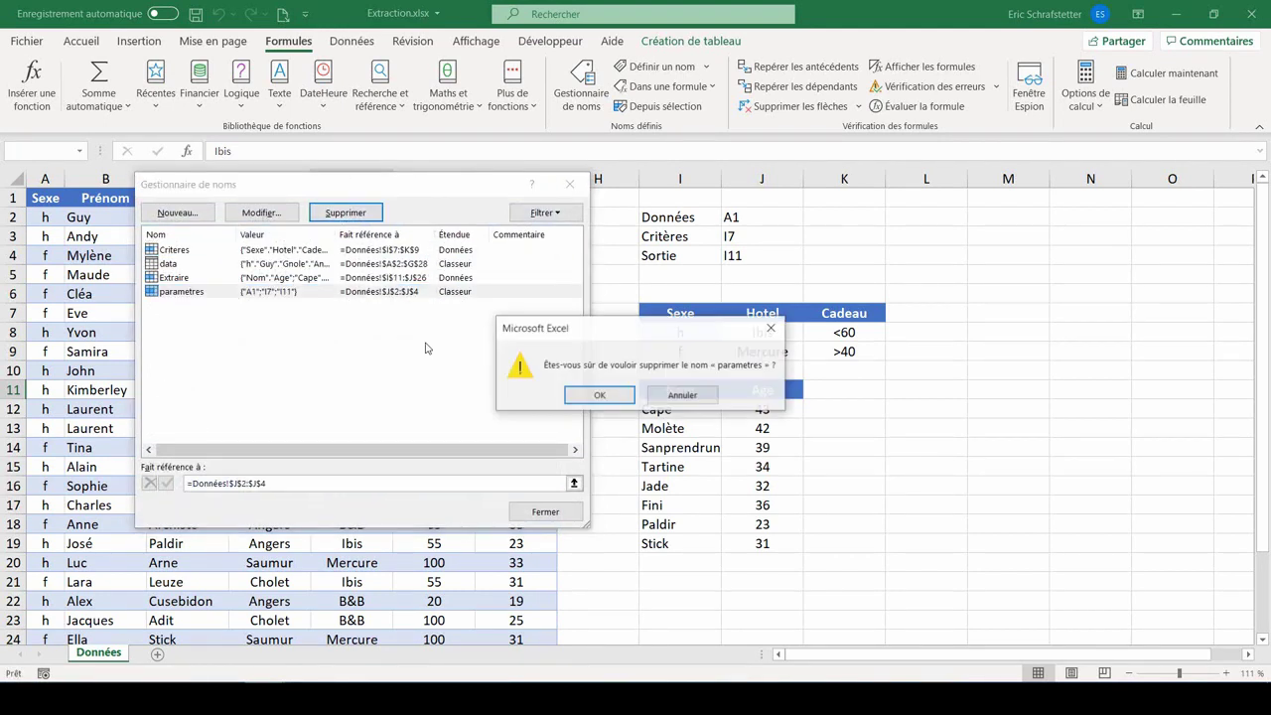
left_click(601, 394)
Name the parameter cells J2:J4 "ref" via the Name Box
left_click_drag(747, 255, 747, 257)
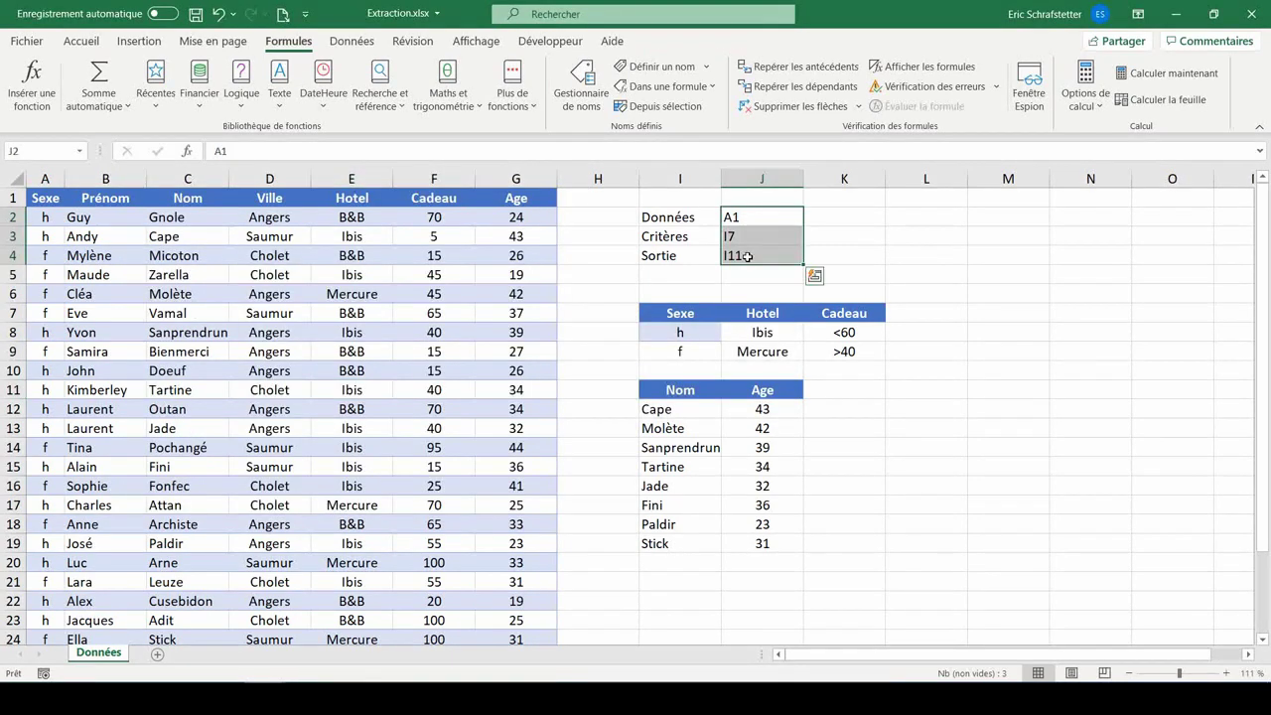
left_click(46, 151)
type("ref")
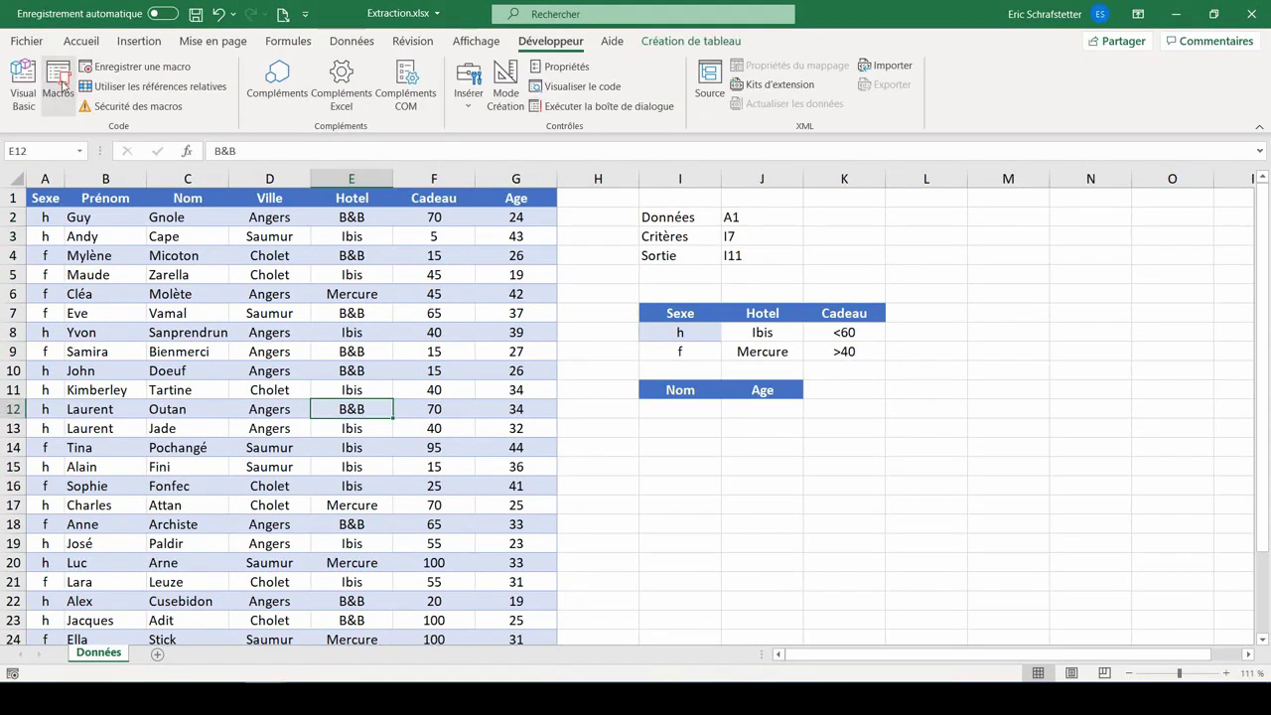
Run the extraction macro with the wrong zone name "te" and dismiss the error message
left_click(57, 87)
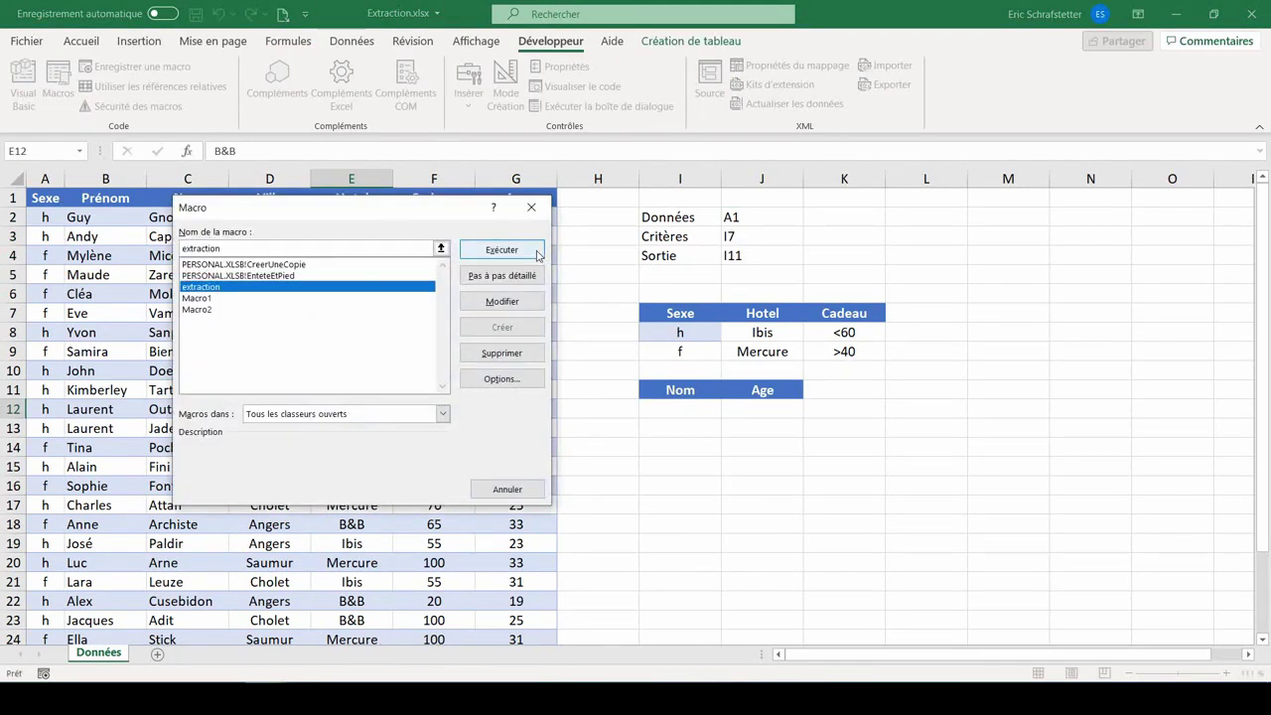
left_click(537, 255)
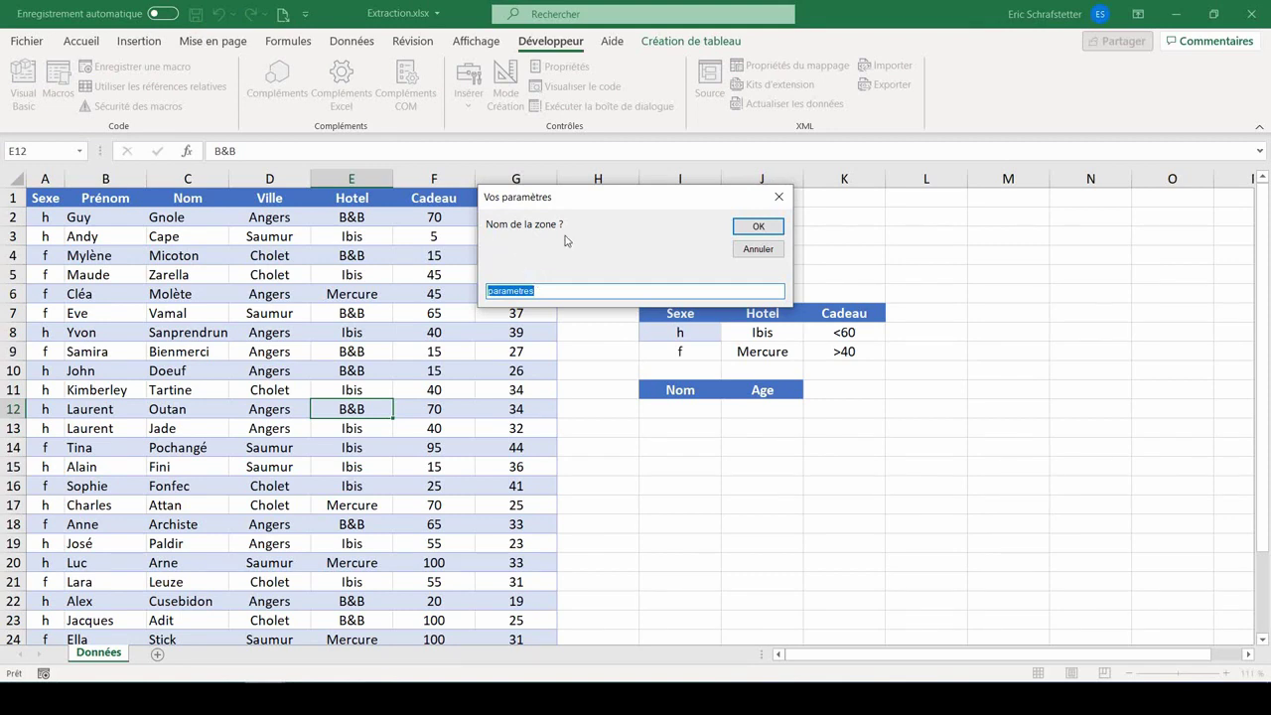
left_click(539, 291)
left_click_drag(548, 293, 454, 289)
type("test")
left_click(757, 227)
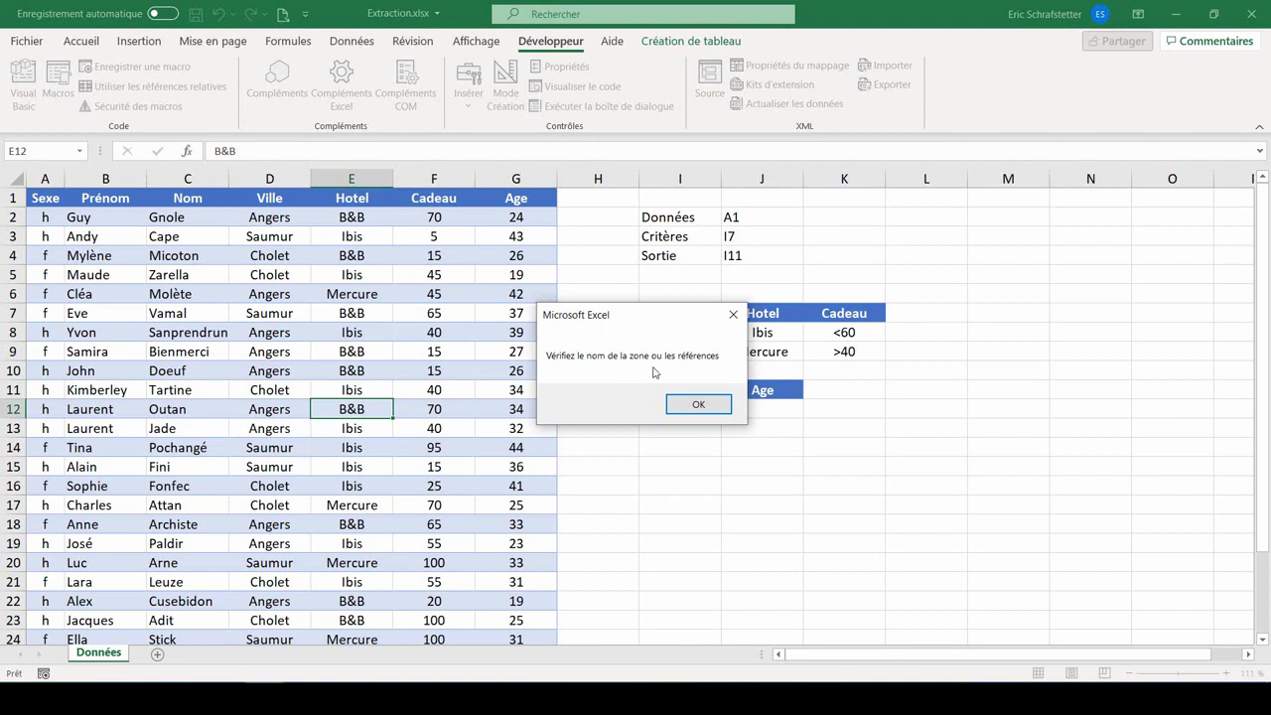
left_click(698, 405)
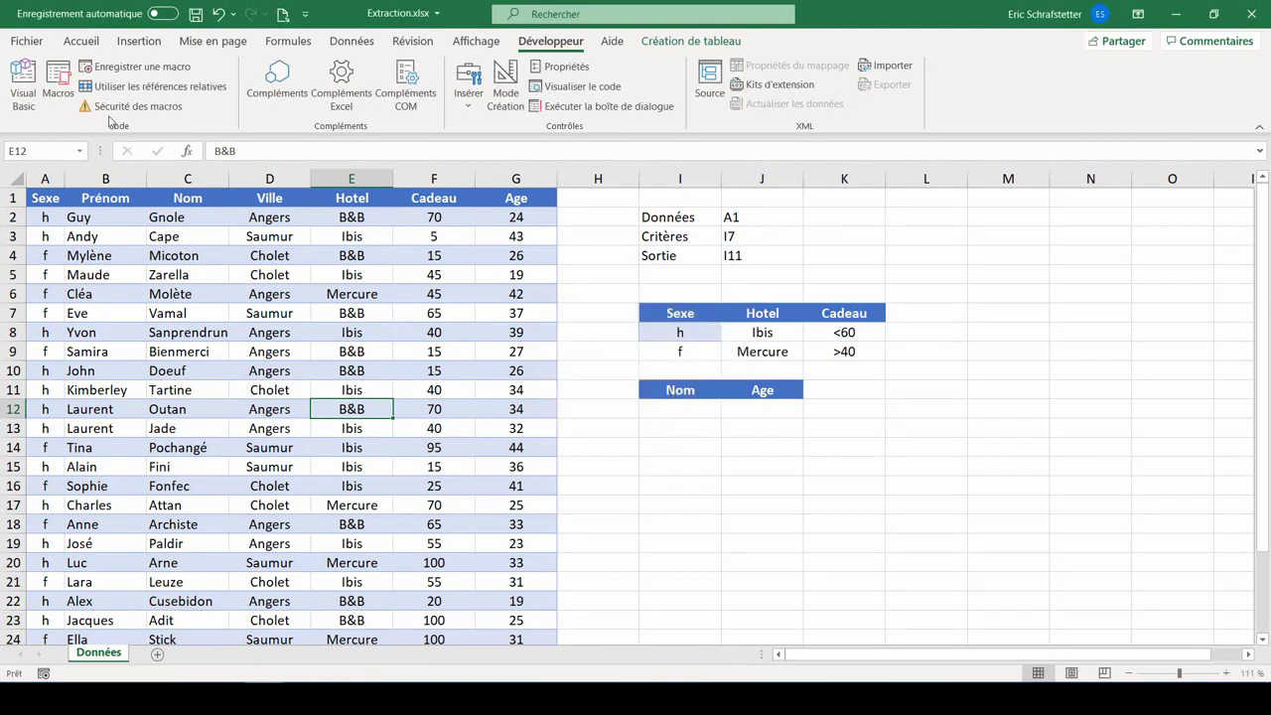
Rerun the extraction macro with zone name "ref" to extract the results
left_click(57, 82)
left_click(199, 287)
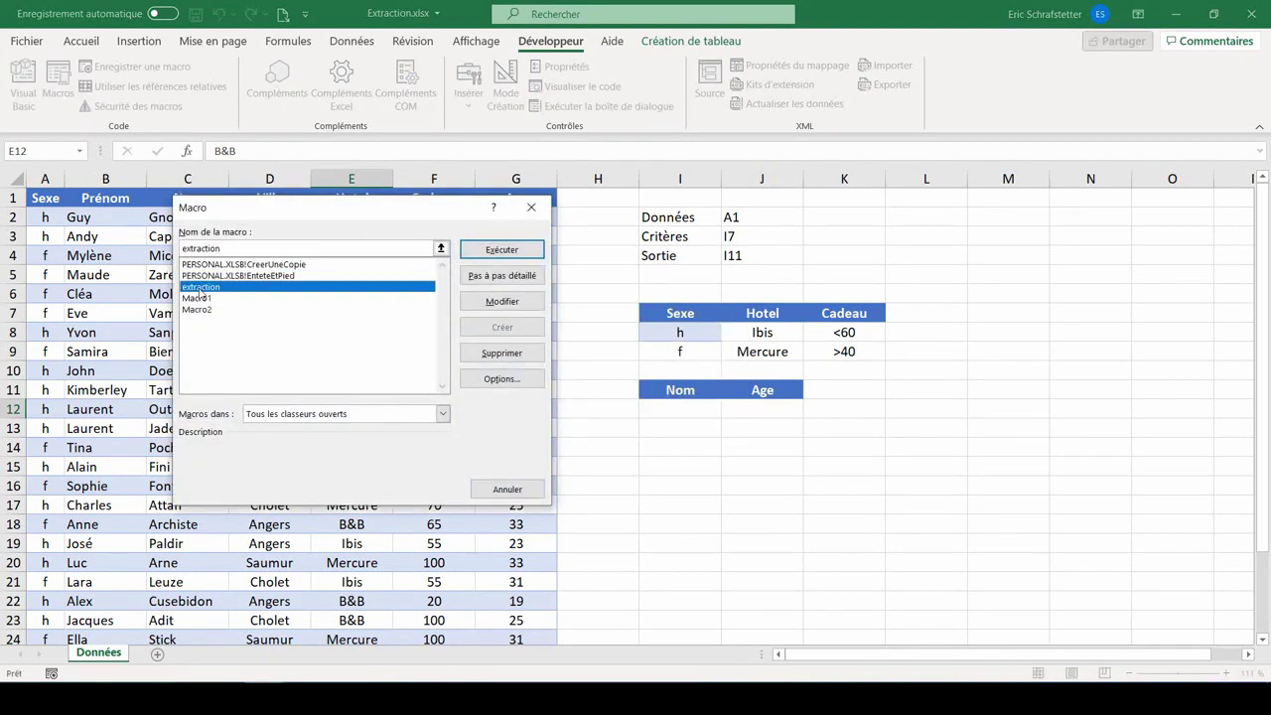
double_click(200, 292)
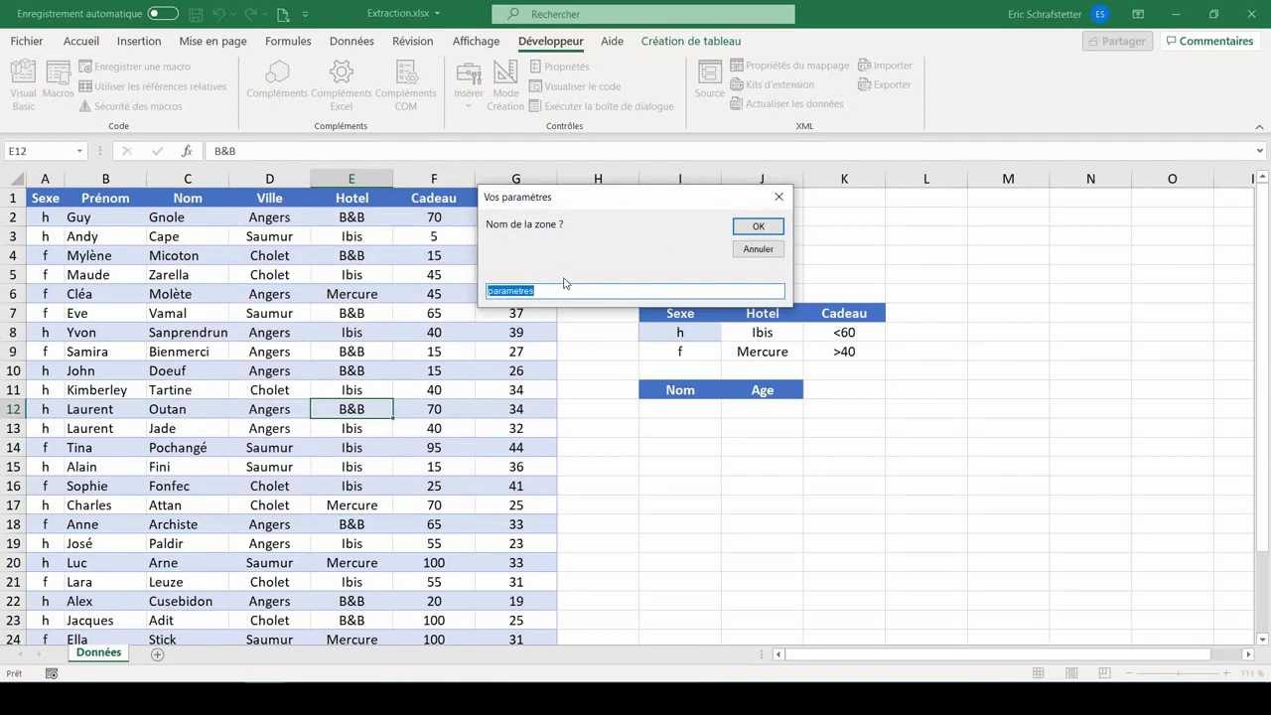
key("BackSpace")
type("ref")
left_click(757, 226)
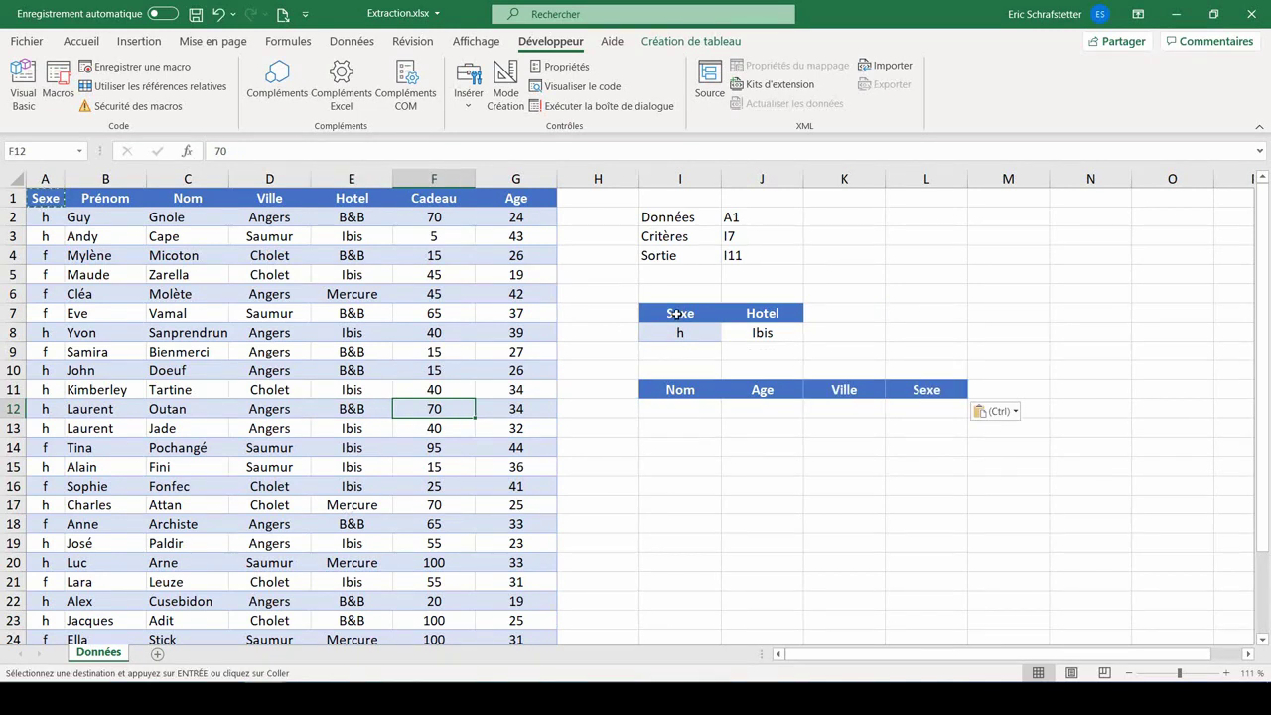
Run the extraction with zone "ref" using only the Sexe h and Hotel Ibis criteria, listing six men
left_click_drag(676, 313, 764, 335)
left_click_drag(684, 389, 923, 389)
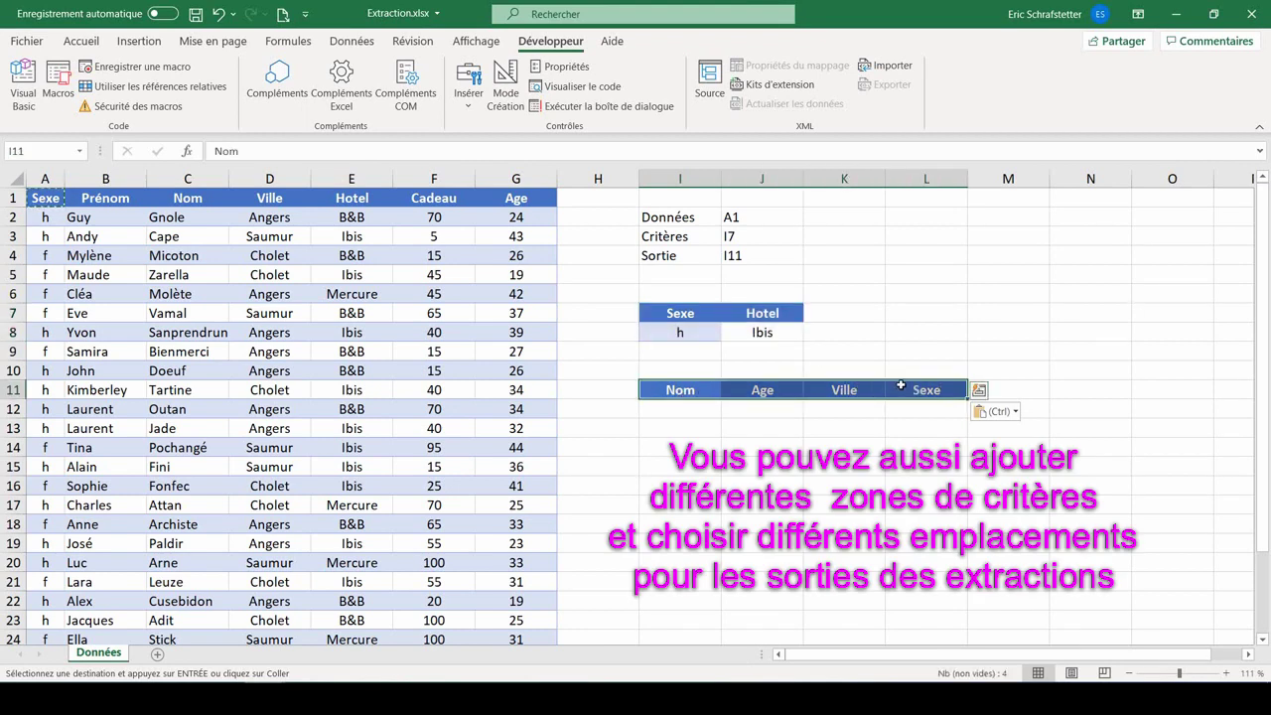
left_click(407, 375)
left_click(57, 92)
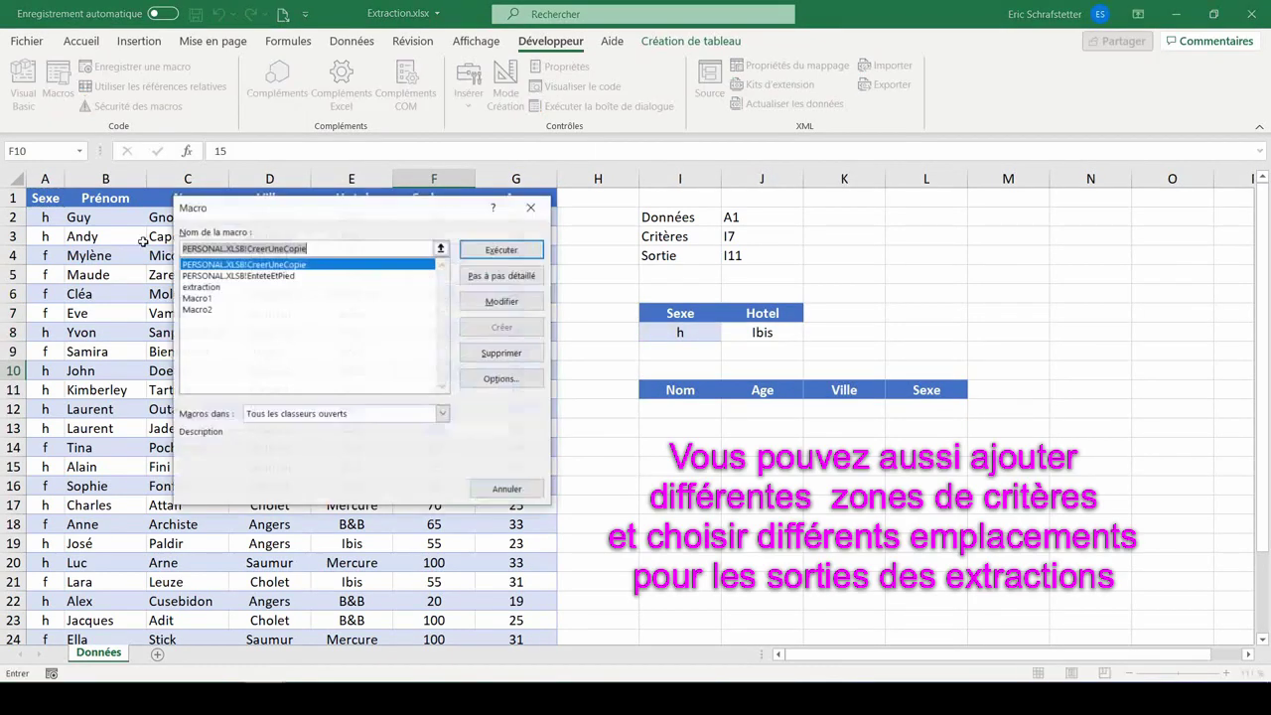
left_click(194, 287)
left_click(490, 252)
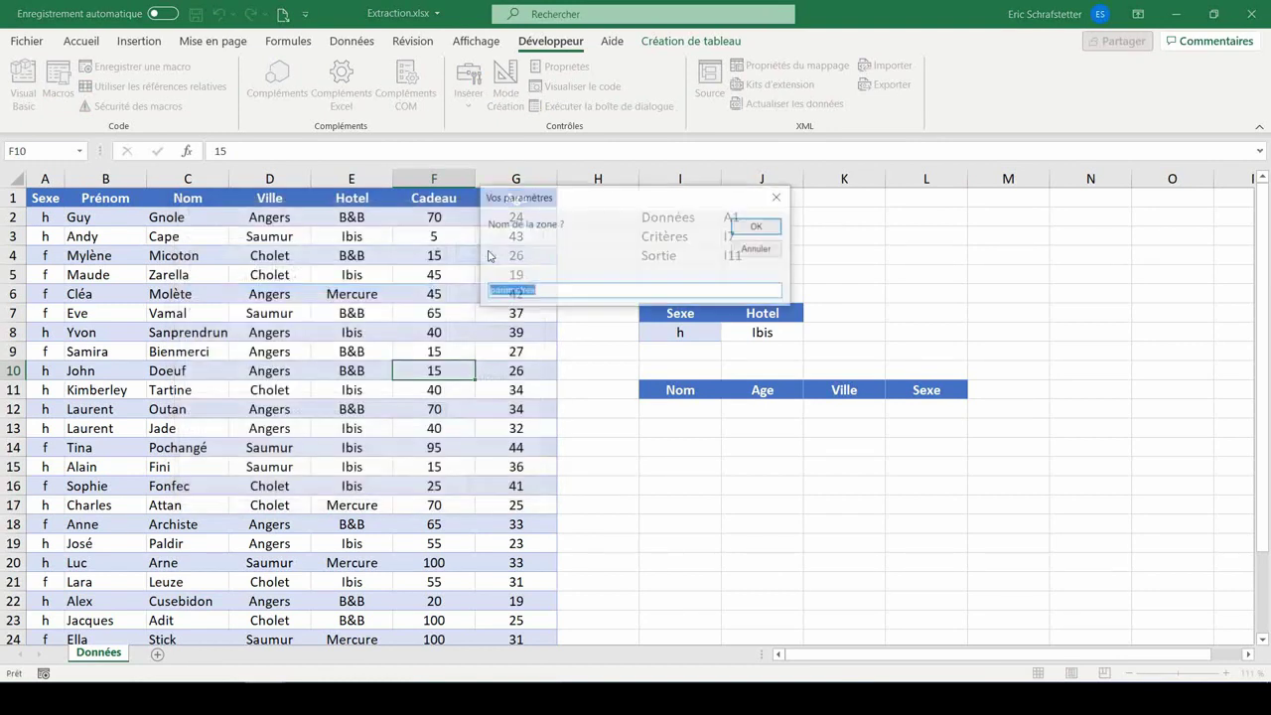
type("ref")
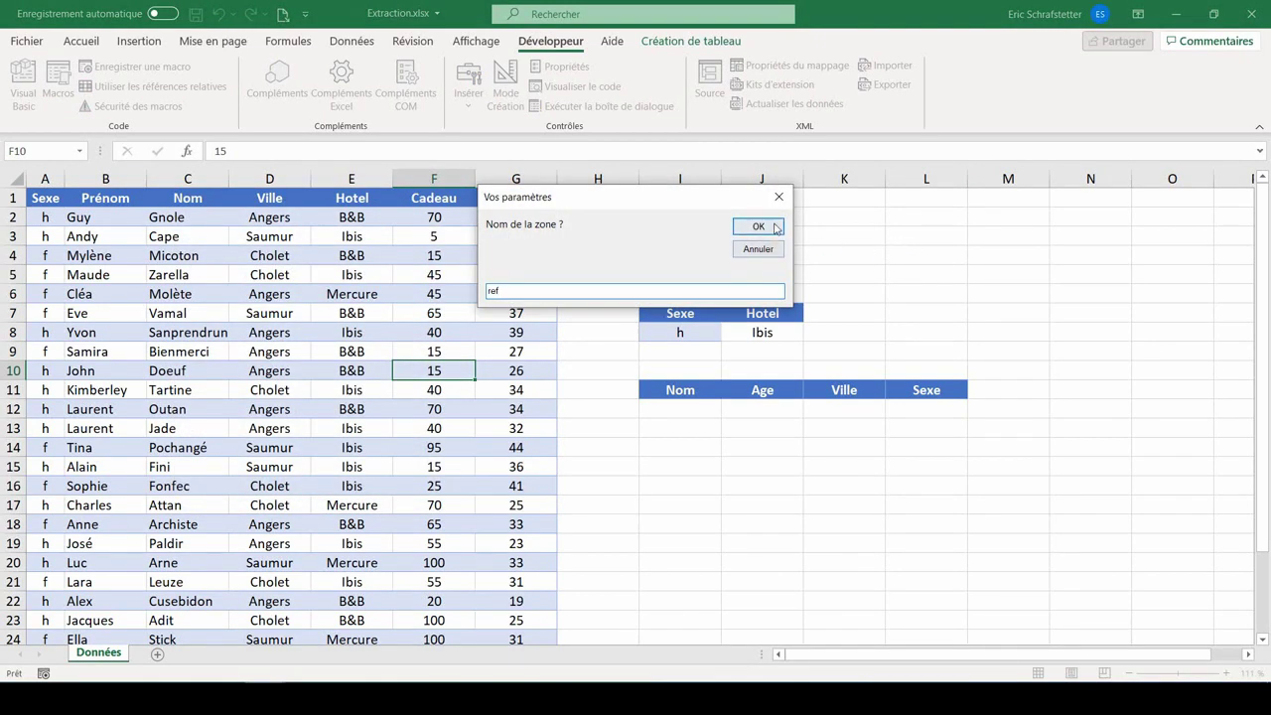
left_click(759, 226)
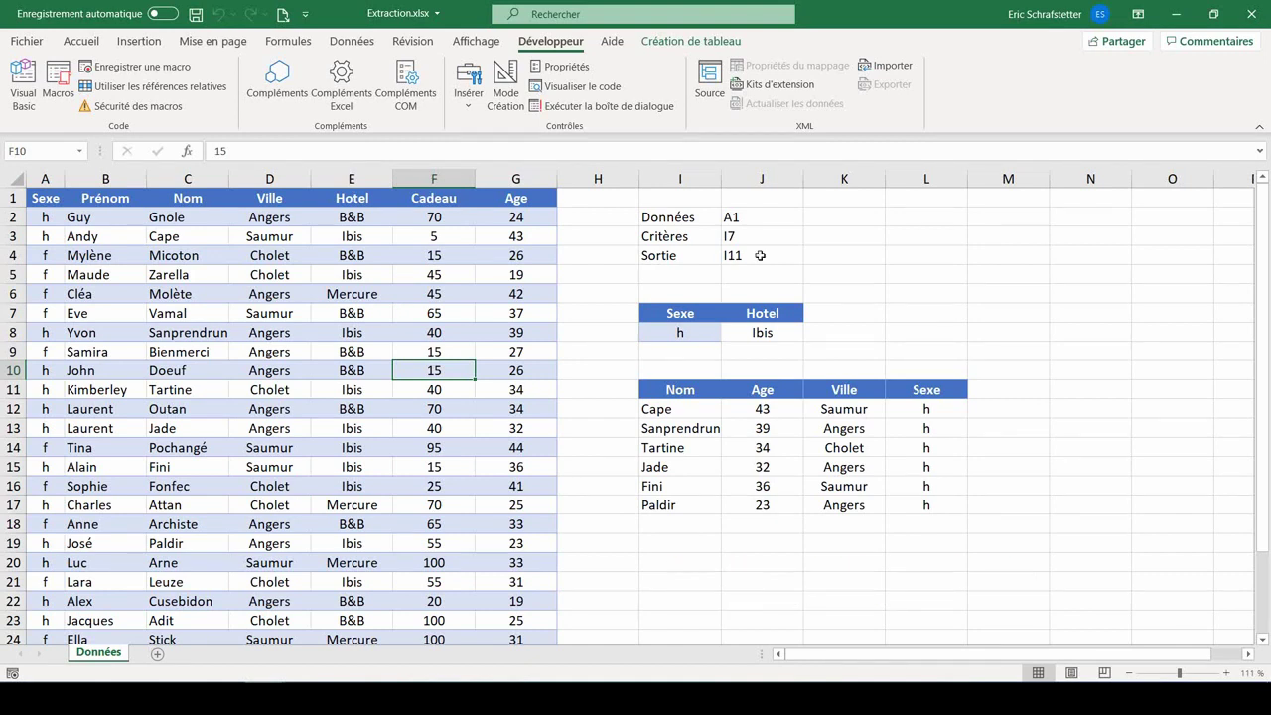
left_click(760, 255)
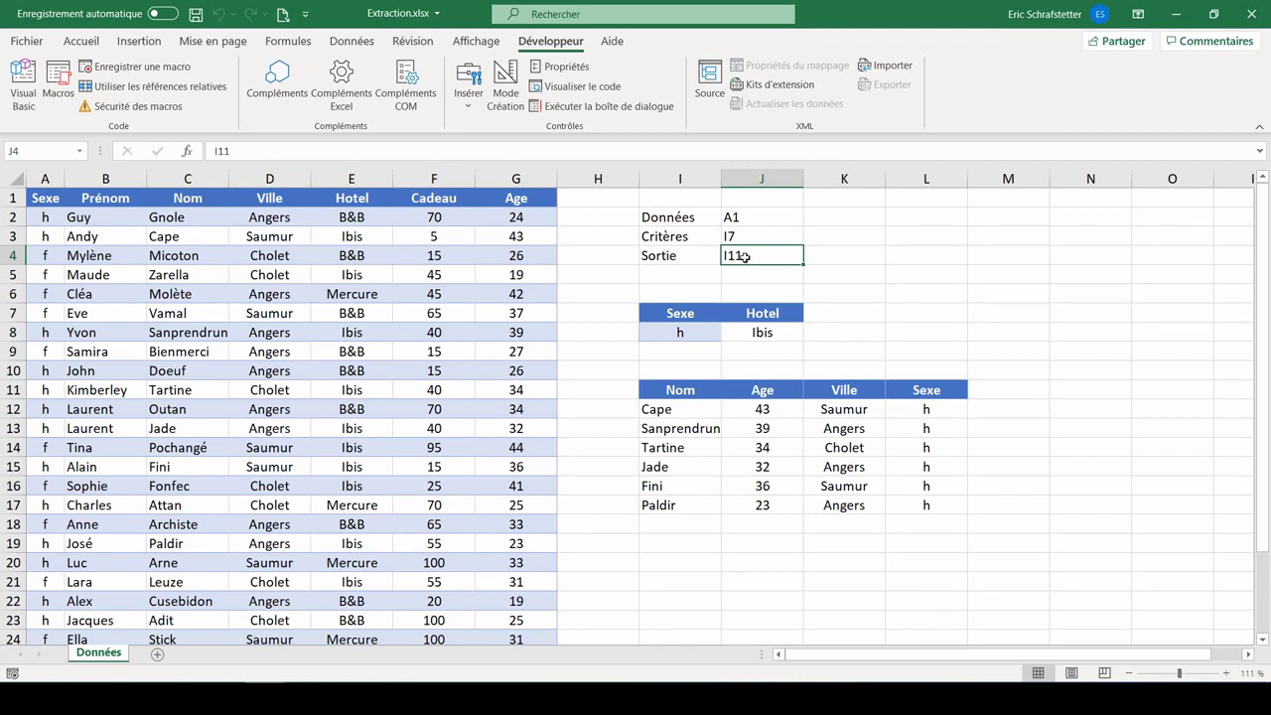
Change the output reference in J4 to I21
left_click_drag(680, 389, 921, 389)
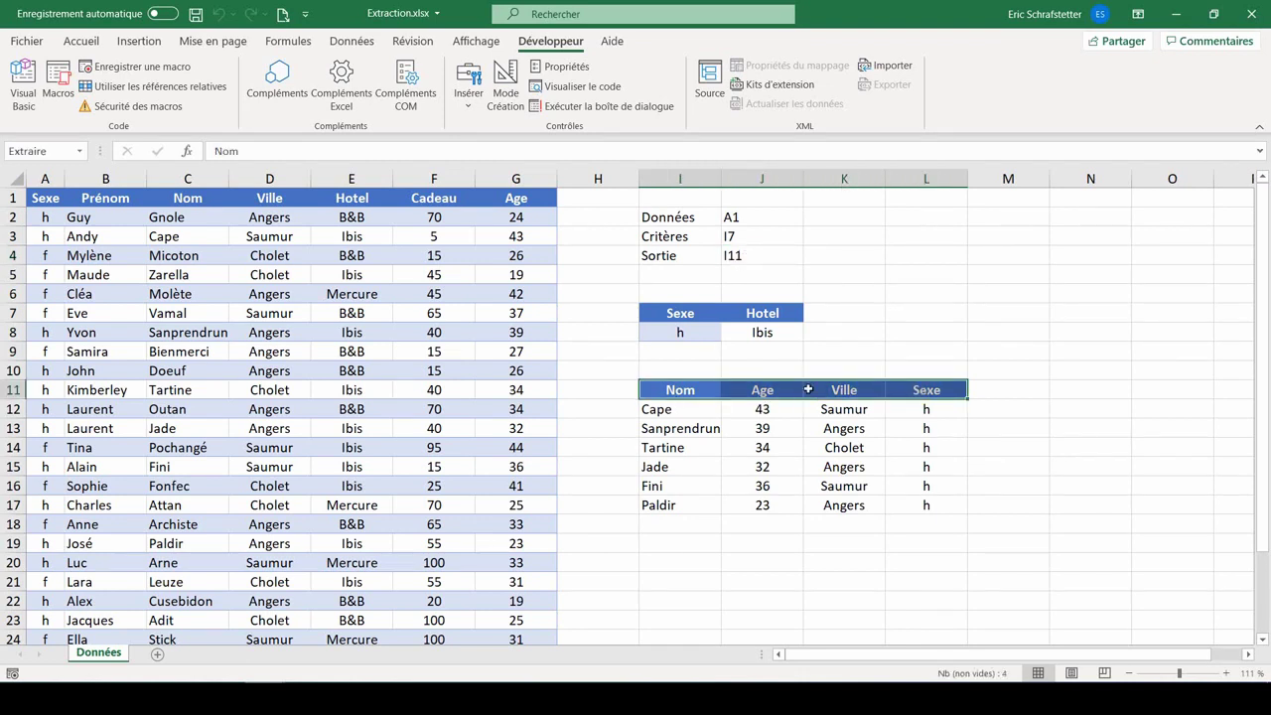
left_click(693, 572)
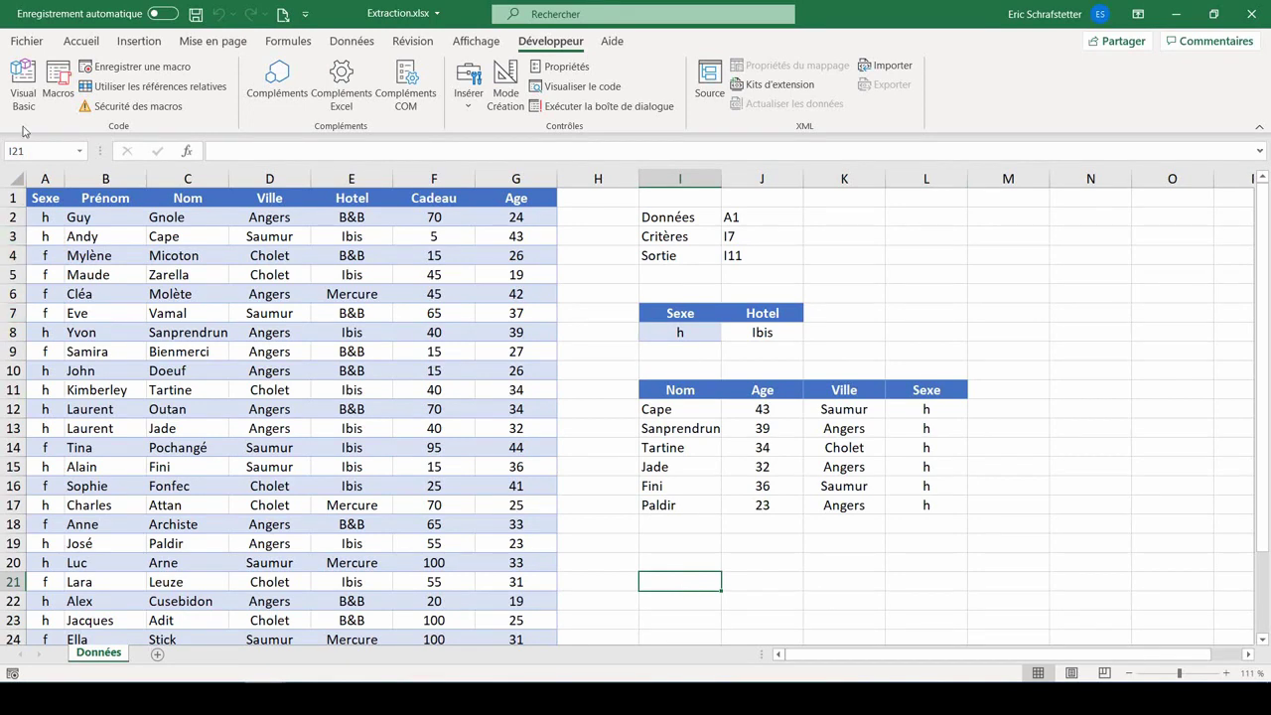
left_click(772, 255)
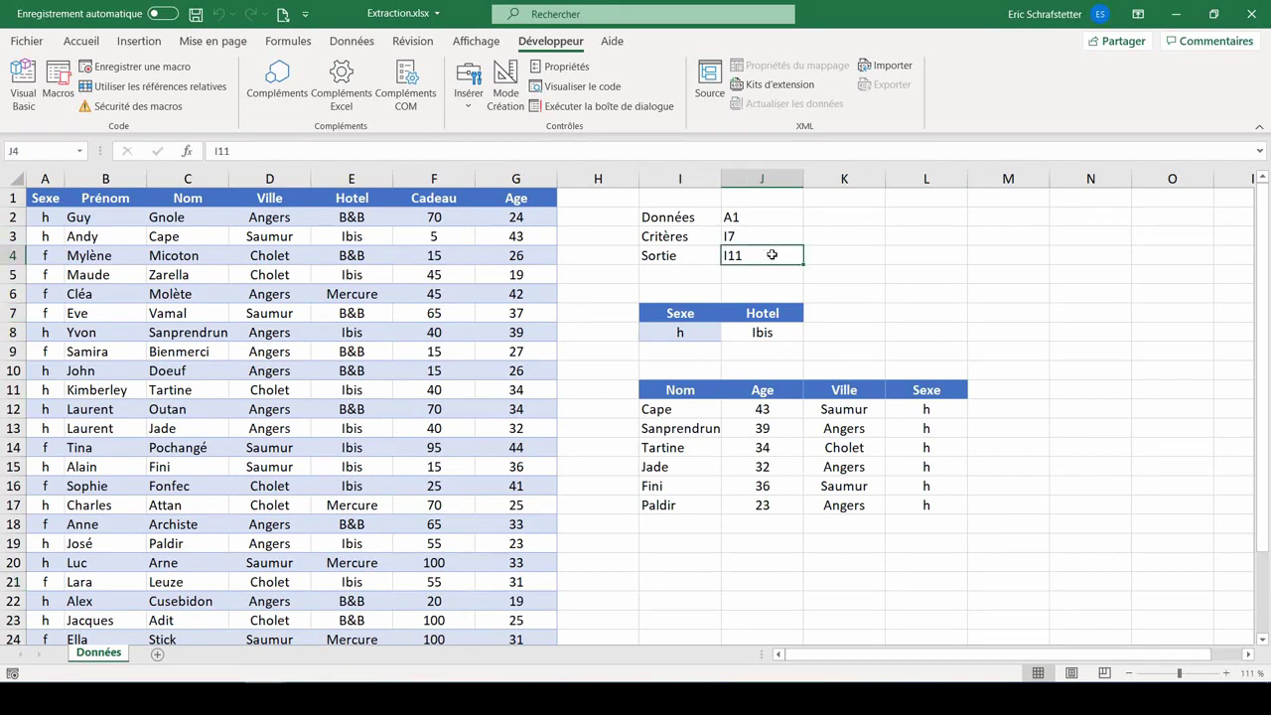
type("I21")
key("Return")
Rerun the extraction macro so the six Ibis men appear at I21, then reopen the VBA editor
left_click(58, 81)
left_click(308, 287)
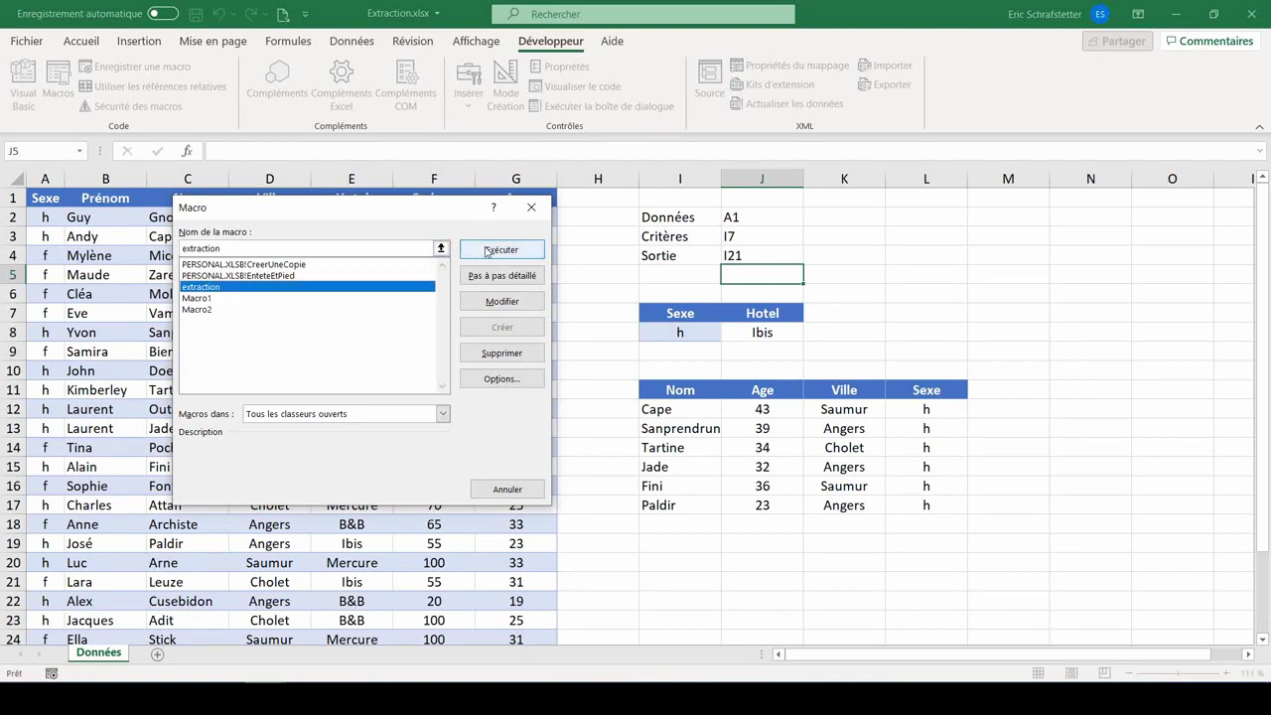
left_click(486, 250)
type("ref")
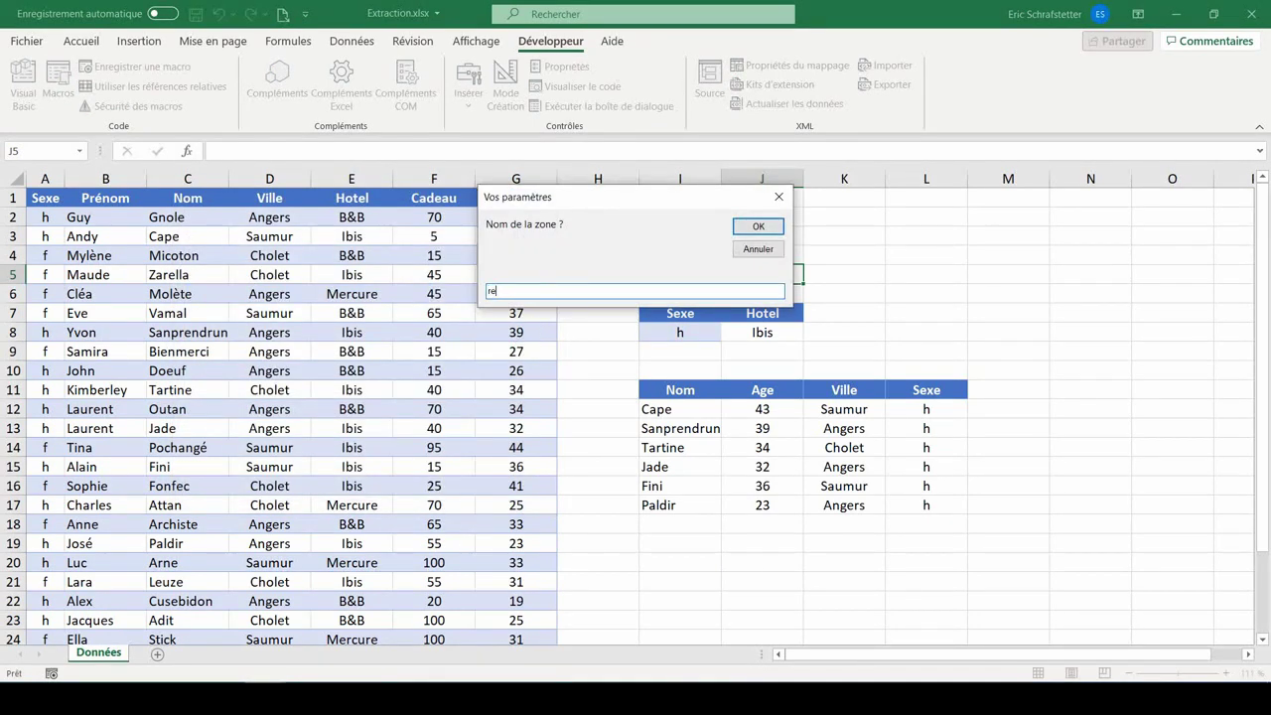
left_click(754, 231)
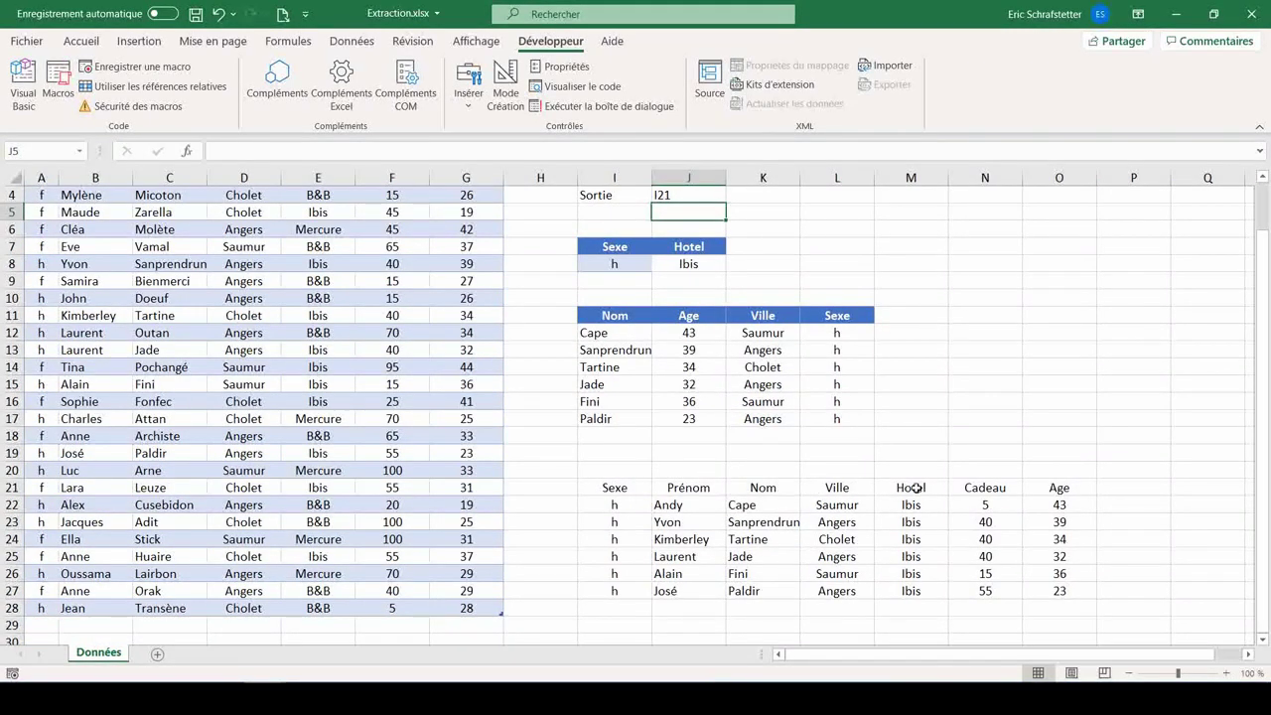
key("alt+F11")
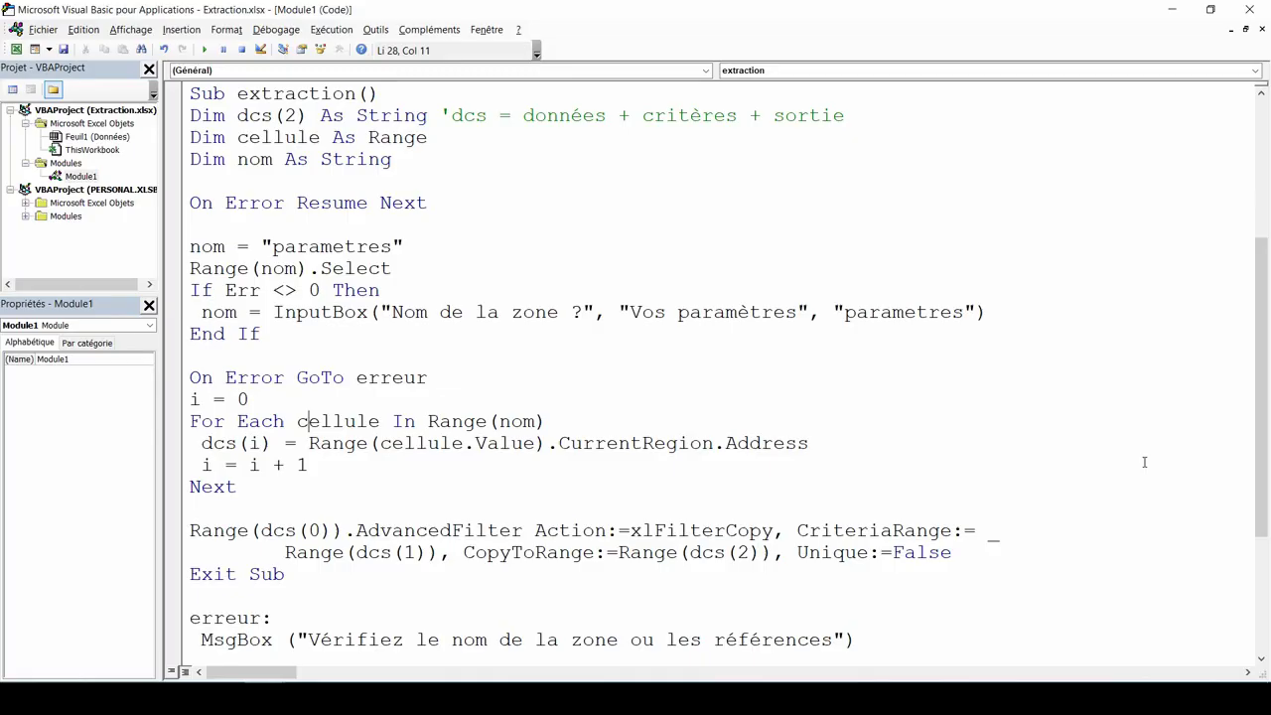